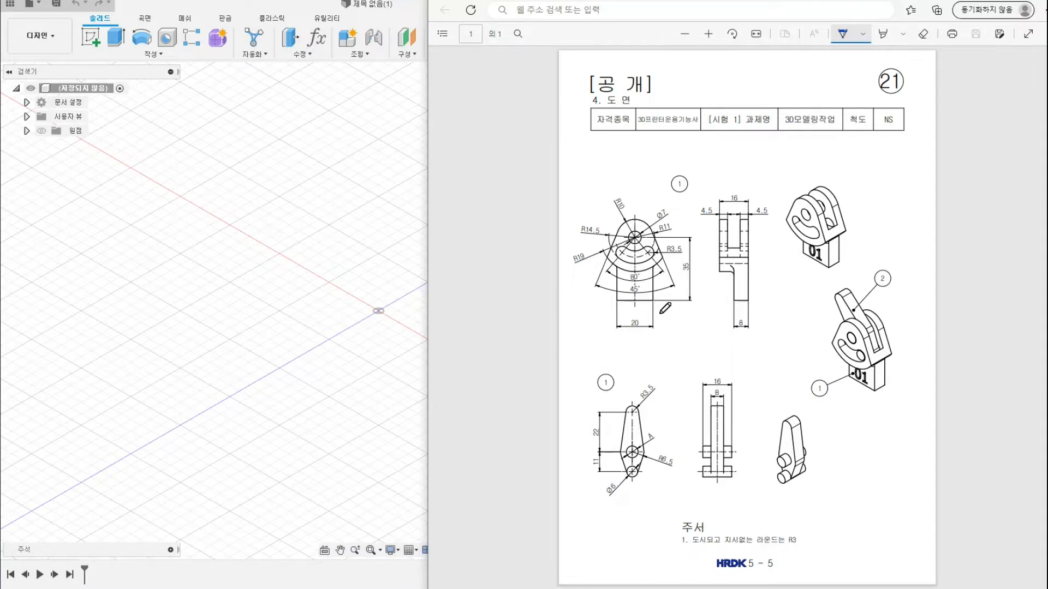
# Mark the Ø7 hole and its dimension in part 1's front view, circle the assembly view and its hole, and write 6 beside dimension A.
pyautogui.keyDown('ctrl'); pyautogui.scroll(2, 609, 298); pyautogui.keyUp('ctrl')
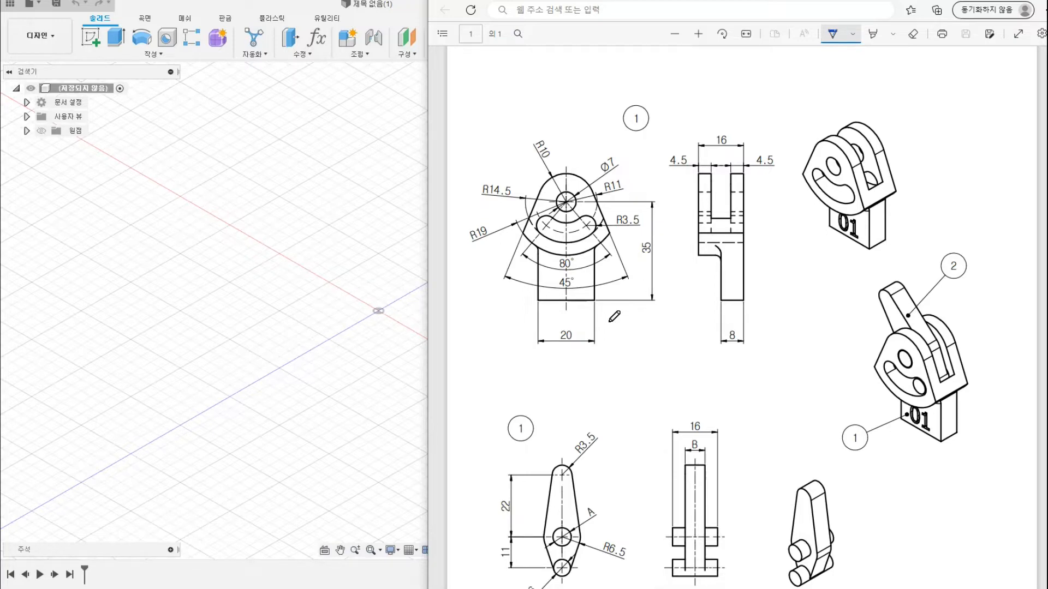
pyautogui.scroll(-3, 614, 317)
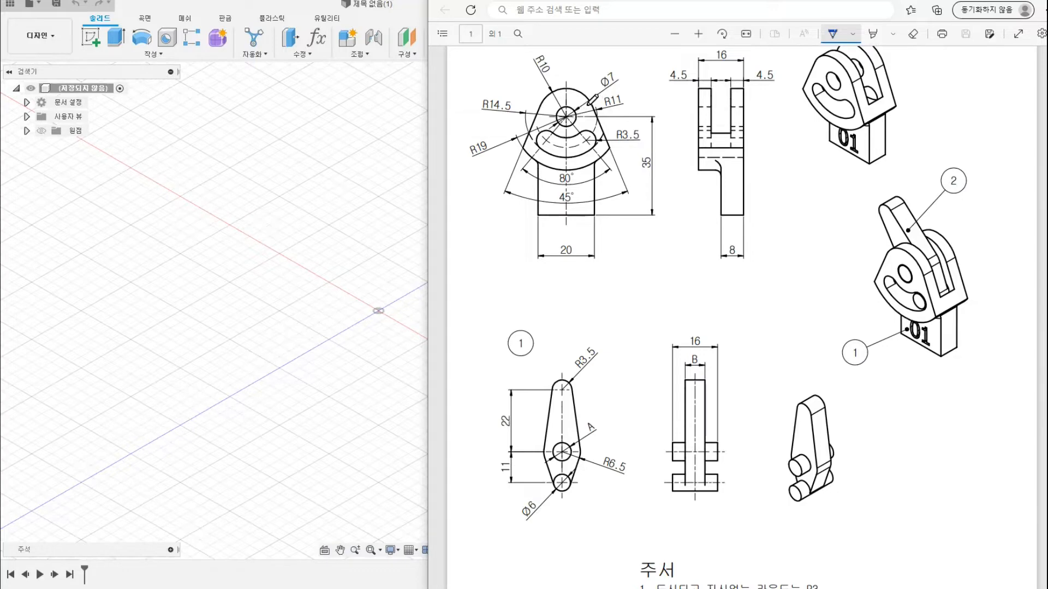
pyautogui.moveTo(566, 103); pyautogui.dragTo(564, 105)
pyautogui.moveTo(864, 162)
pyautogui.mouseDown()
pyautogui.moveTo(923, 363)
pyautogui.moveTo(917, 192)
pyautogui.mouseUp()
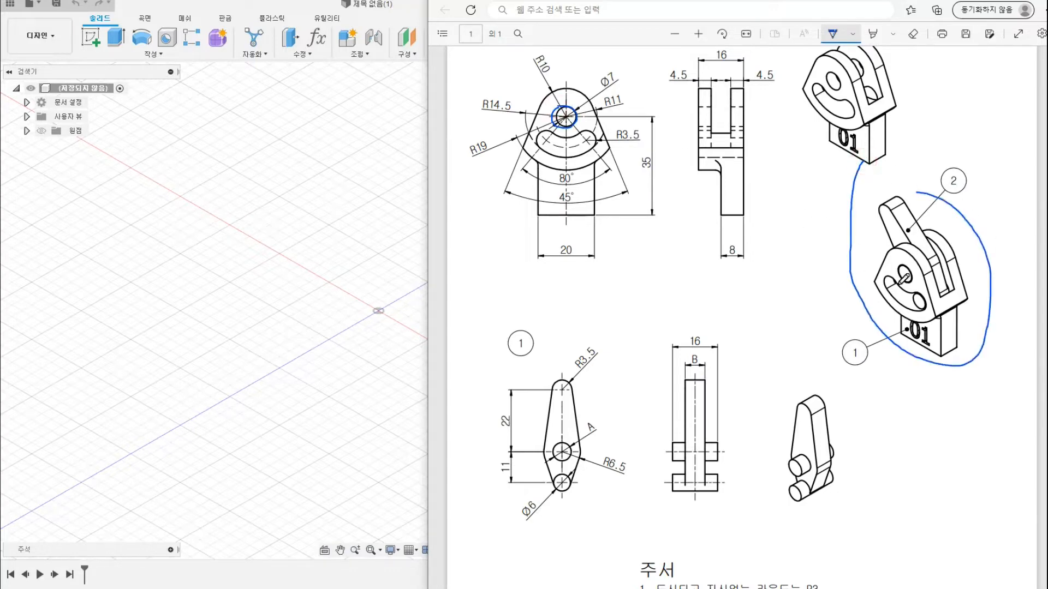
pyautogui.moveTo(909, 256)
pyautogui.mouseDown()
pyautogui.moveTo(927, 284)
pyautogui.moveTo(922, 260)
pyautogui.mouseUp()
pyautogui.moveTo(599, 89); pyautogui.dragTo(630, 76)
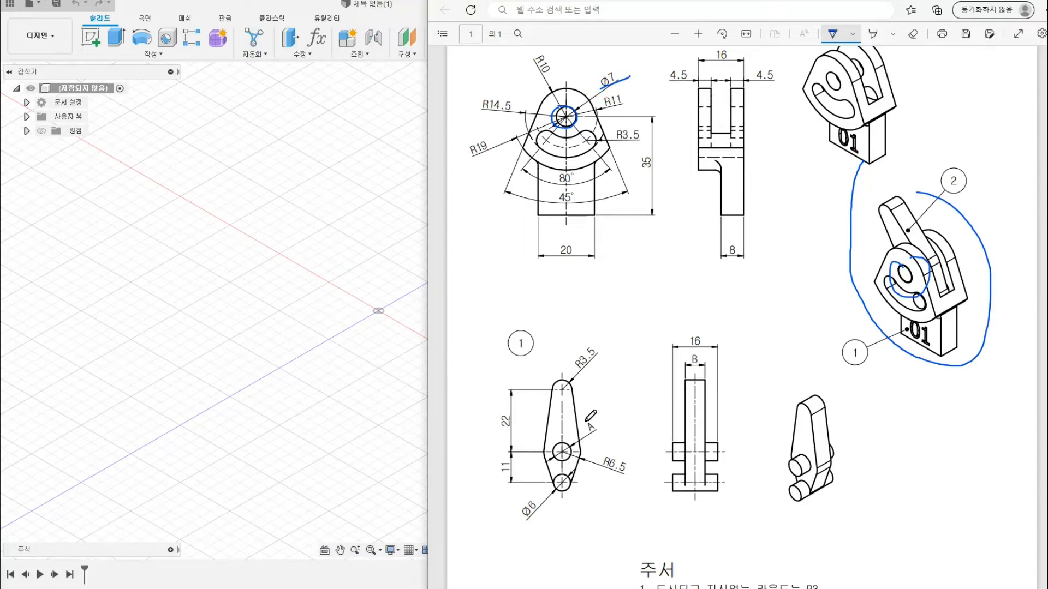
pyautogui.moveTo(602, 417); pyautogui.dragTo(601, 428)
# Circle dimension B plus the 16 and both 4.5 dimensions in part 1's side view, and write 6 beside B.
pyautogui.moveTo(704, 356)
pyautogui.mouseDown()
pyautogui.moveTo(686, 369)
pyautogui.moveTo(704, 357)
pyautogui.mouseUp()
pyautogui.scroll(2, 736, 153)
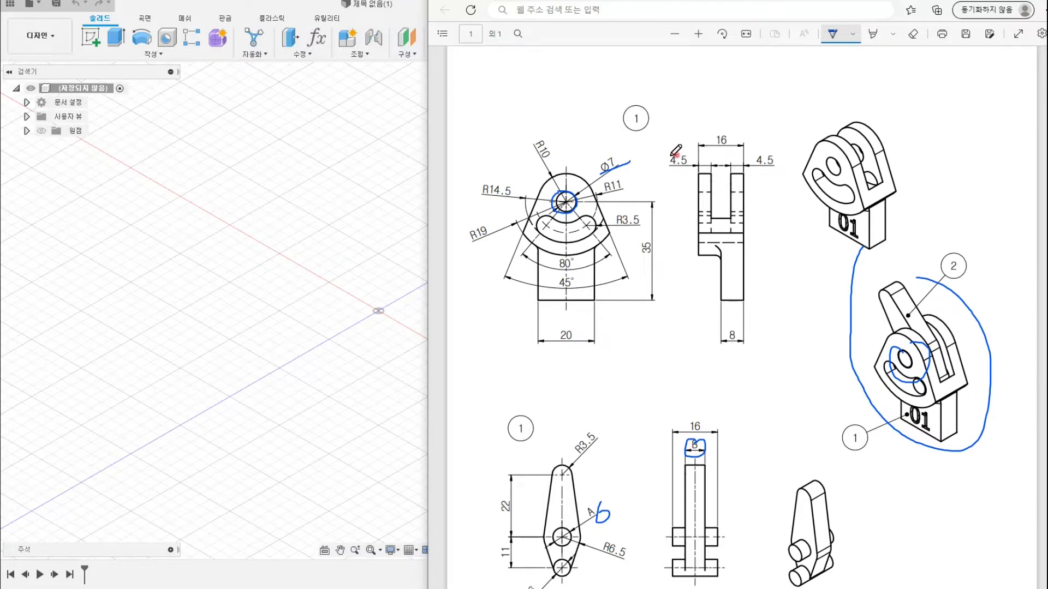
pyautogui.moveTo(680, 152); pyautogui.dragTo(688, 154)
pyautogui.moveTo(761, 155); pyautogui.dragTo(775, 154)
pyautogui.moveTo(719, 124)
pyautogui.mouseDown()
pyautogui.moveTo(711, 141)
pyautogui.moveTo(732, 143)
pyautogui.mouseUp()
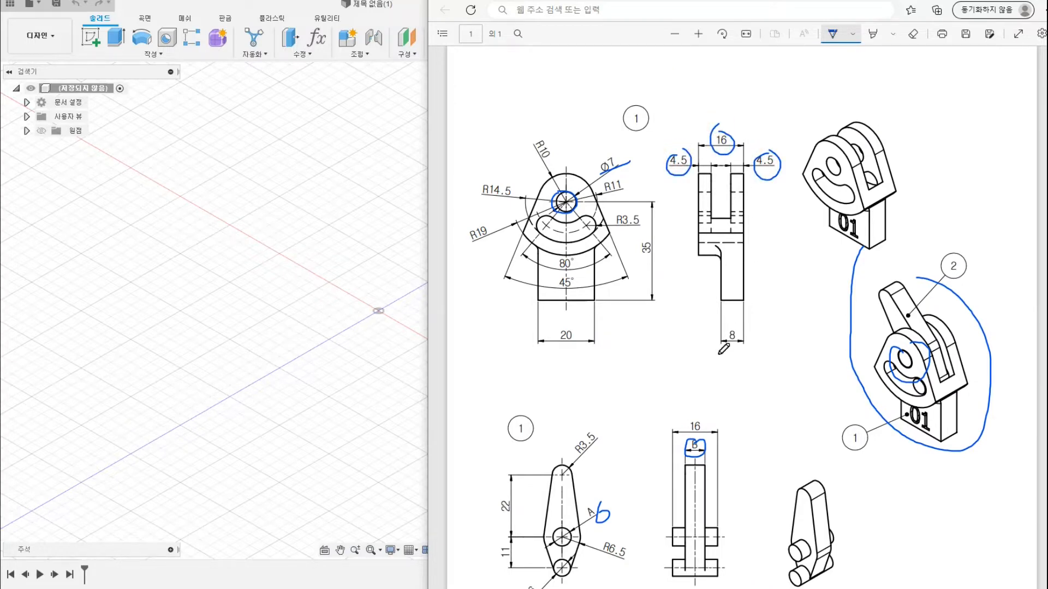
pyautogui.scroll(-2, 715, 334)
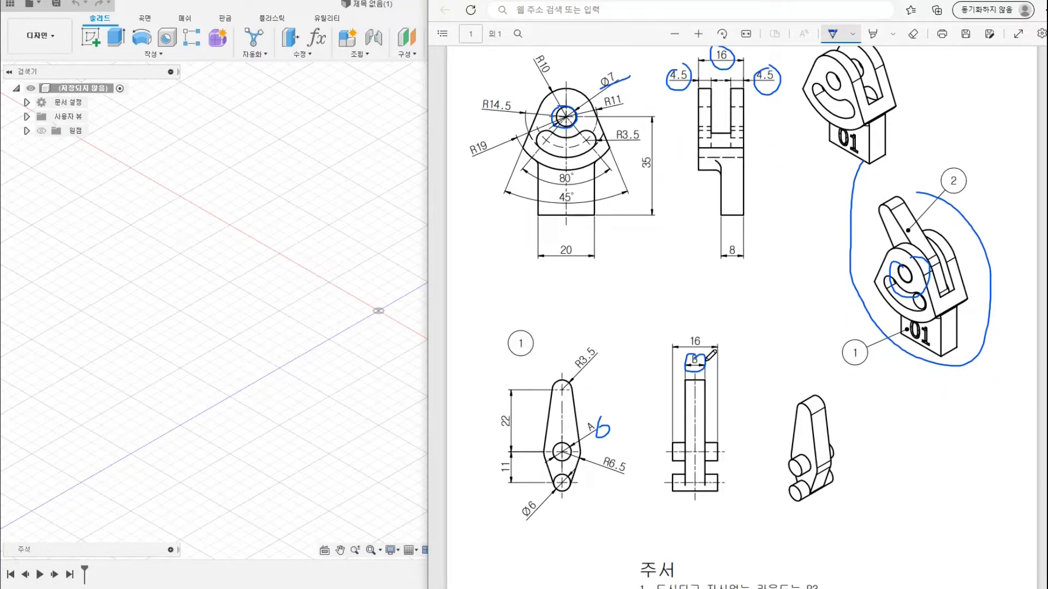
pyautogui.moveTo(713, 360); pyautogui.dragTo(713, 368)
# Trace the slanted sides of part 1's head and of the lever, and mark the 45° angle dimension on the drawing.
pyautogui.scroll(2, 676, 304)
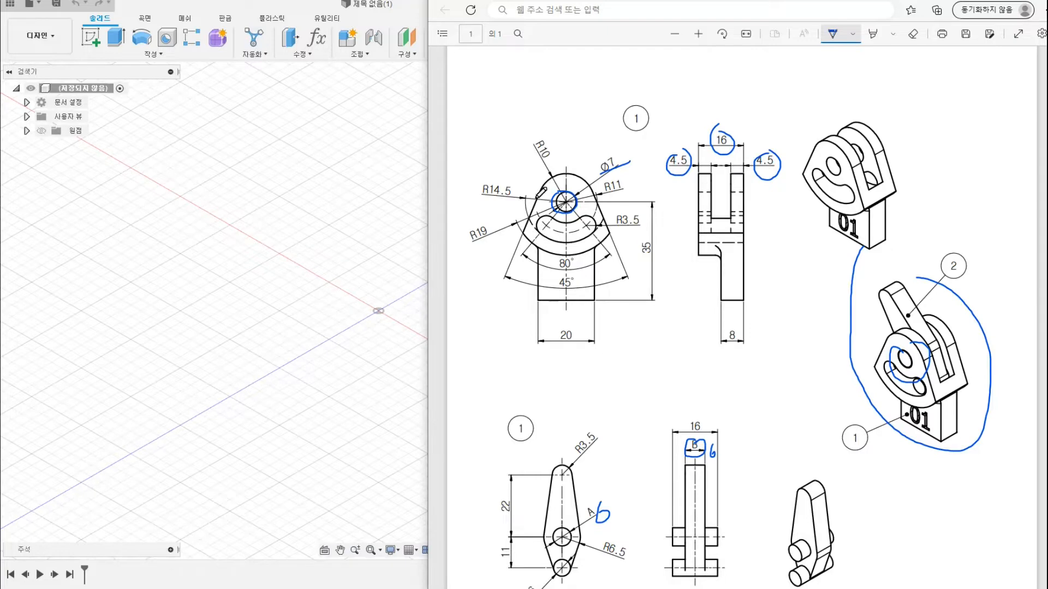
pyautogui.moveTo(520, 235)
pyautogui.mouseDown()
pyautogui.moveTo(547, 187)
pyautogui.moveTo(607, 225)
pyautogui.mouseUp()
pyautogui.moveTo(572, 279)
pyautogui.mouseDown()
pyautogui.moveTo(557, 286)
pyautogui.moveTo(573, 280)
pyautogui.mouseUp()
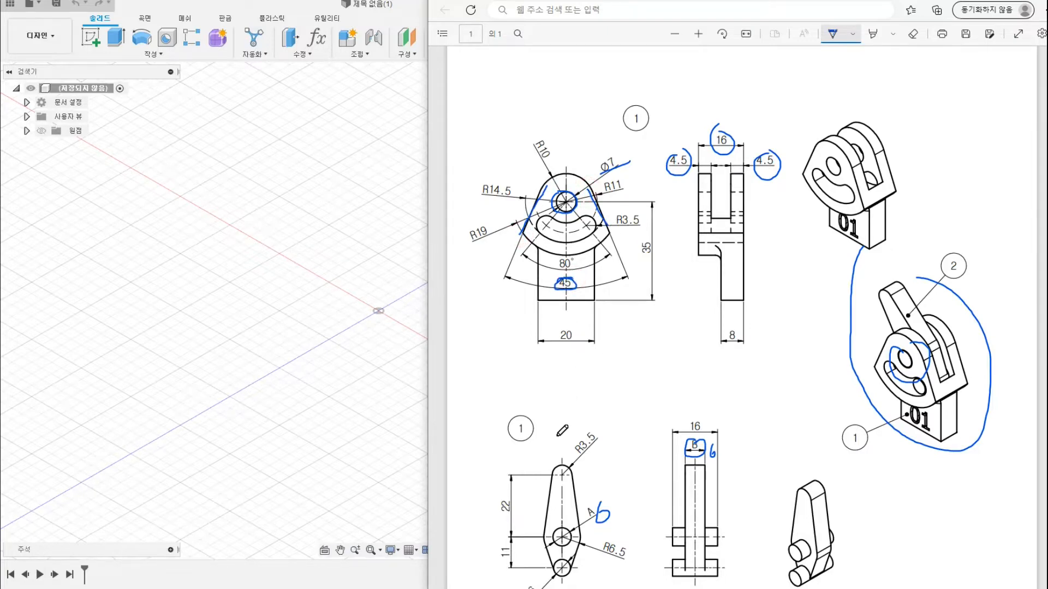
pyautogui.scroll(-3, 580, 398)
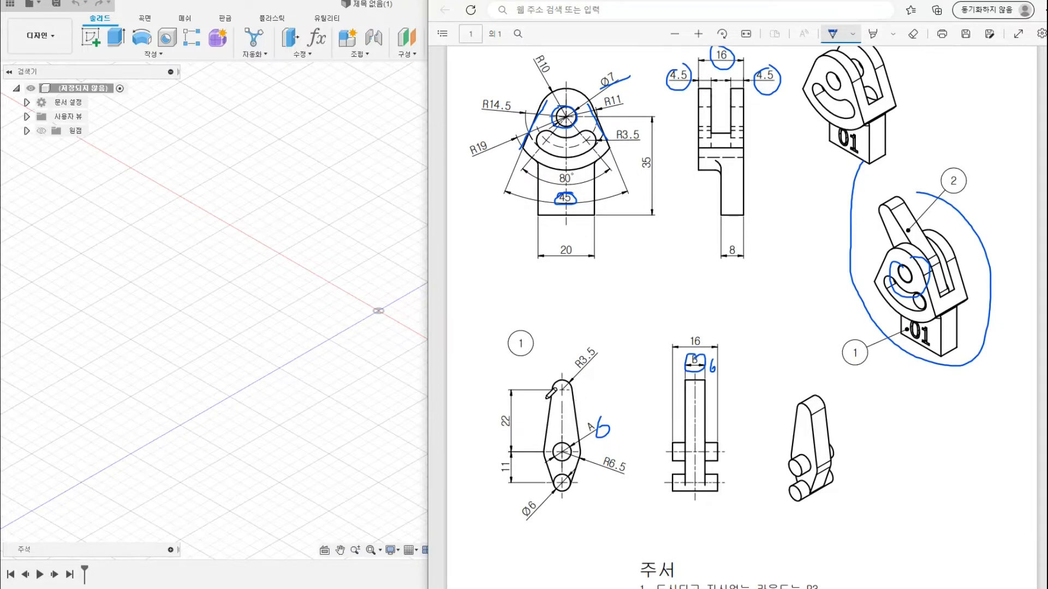
pyautogui.scroll(-3, 548, 396)
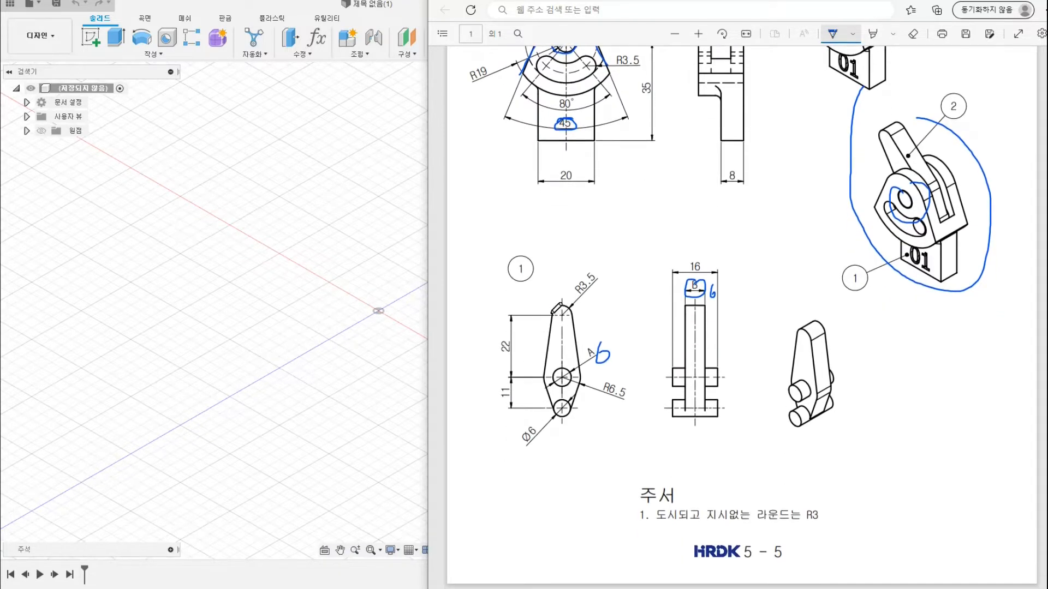
pyautogui.moveTo(550, 315)
pyautogui.mouseDown()
pyautogui.moveTo(540, 366)
pyautogui.moveTo(555, 413)
pyautogui.mouseUp()
pyautogui.moveTo(572, 321)
pyautogui.mouseDown()
pyautogui.moveTo(586, 358)
pyautogui.moveTo(574, 413)
pyautogui.mouseUp()
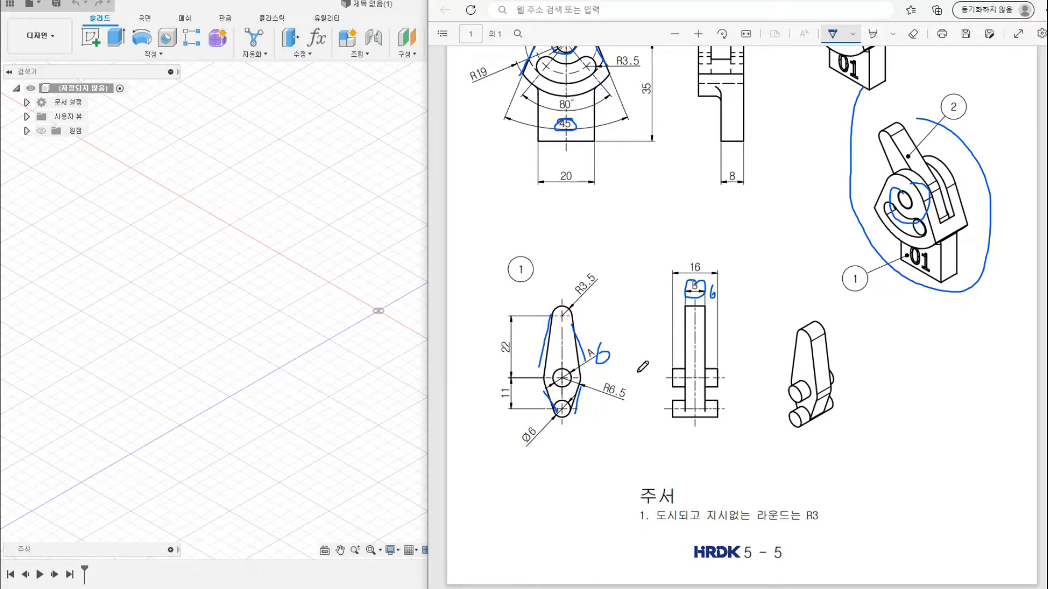
# Trace the outline of part 1's head in the enlarged front view and erase the traced pen marks.
pyautogui.scroll(7, 645, 364)
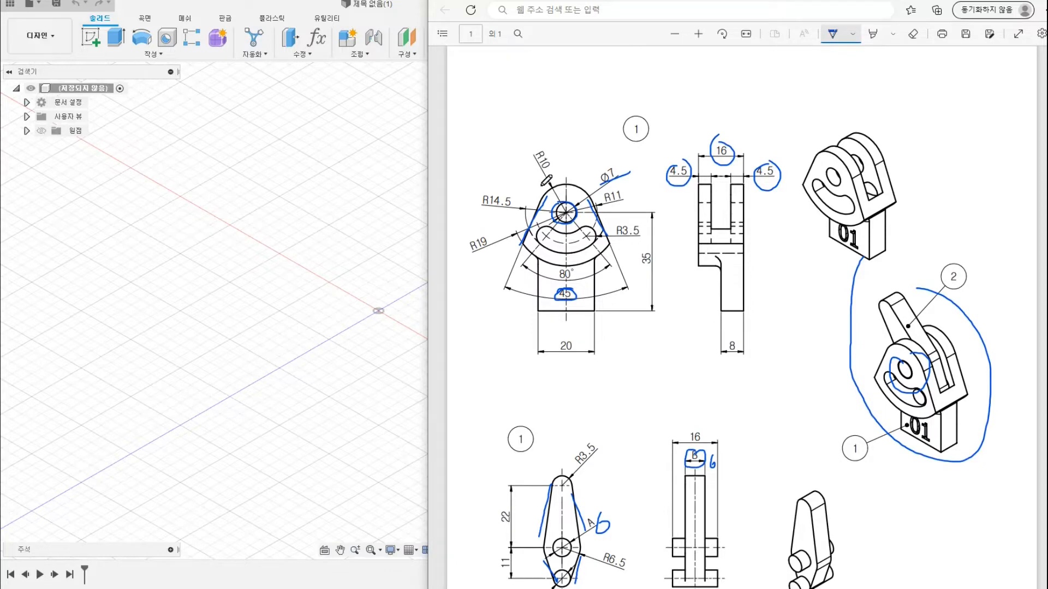
pyautogui.keyDown('ctrl'); pyautogui.scroll(2, 540, 180); pyautogui.keyUp('ctrl')
pyautogui.keyDown('ctrl'); pyautogui.scroll(2, 542, 179); pyautogui.keyUp('ctrl')
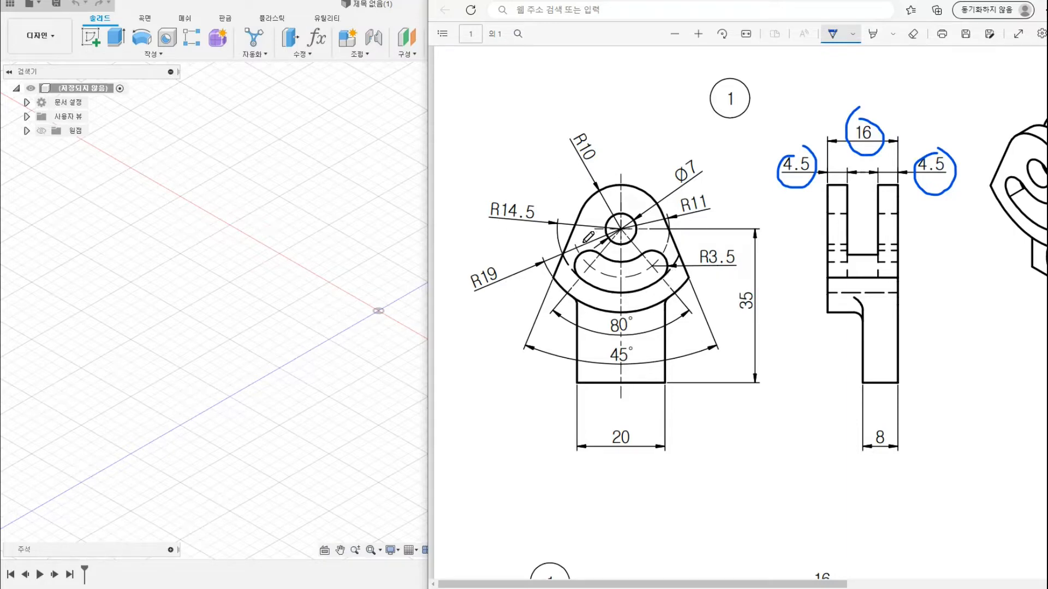
pyautogui.moveTo(560, 274)
pyautogui.mouseDown()
pyautogui.moveTo(600, 191)
pyautogui.moveTo(679, 256)
pyautogui.moveTo(613, 314)
pyautogui.moveTo(562, 263)
pyautogui.moveTo(660, 136)
pyautogui.moveTo(693, 276)
pyautogui.mouseUp()
pyautogui.click(913, 34)
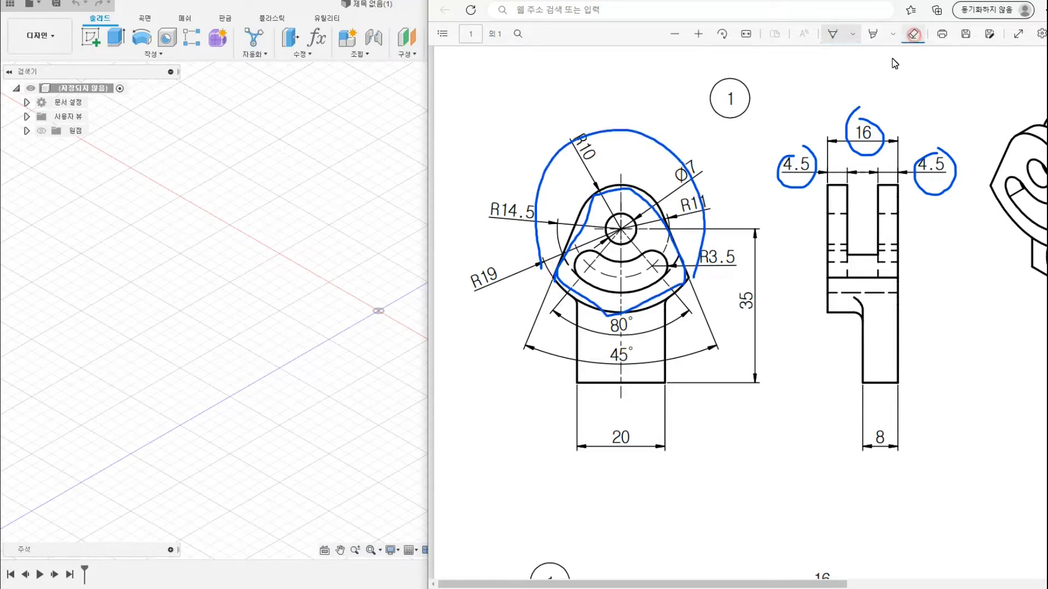
pyautogui.click(662, 134)
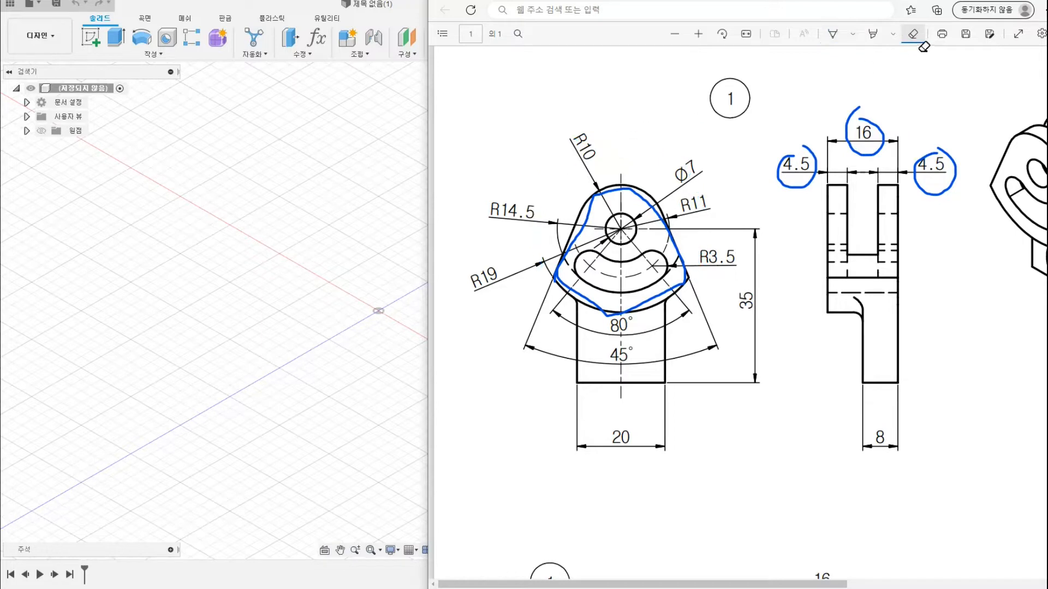
pyautogui.click(832, 34)
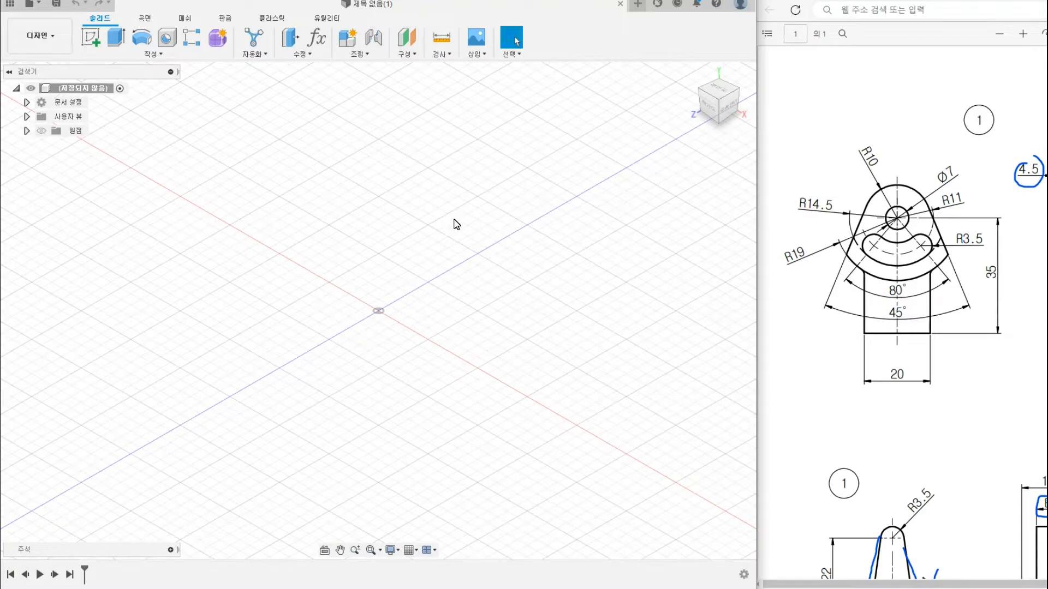
# Orient the model to the front view and start a new sketch on the front (XY) plane.
pyautogui.click(711, 117)
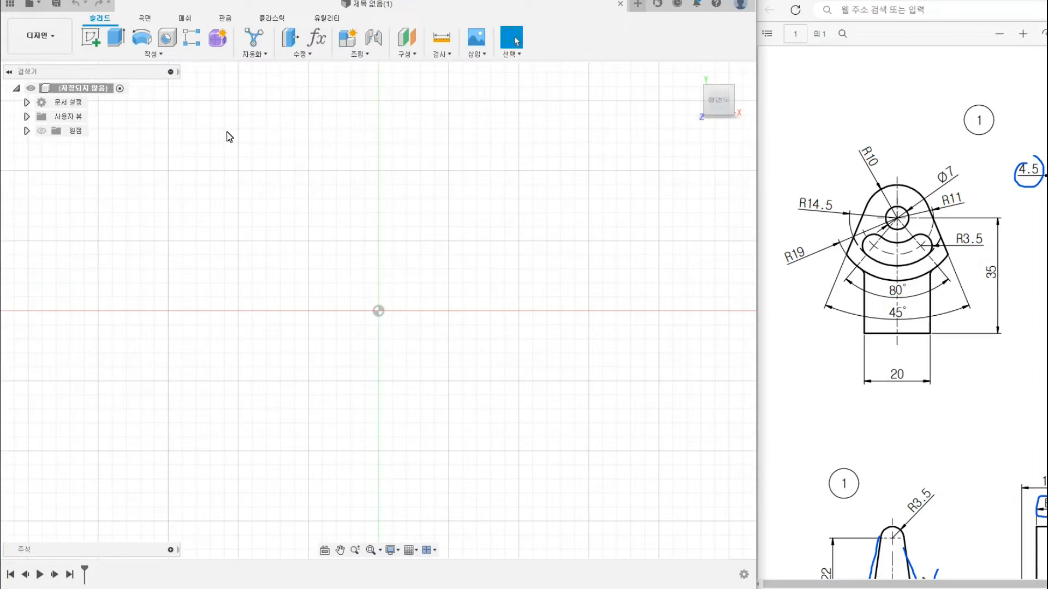
pyautogui.click(91, 38)
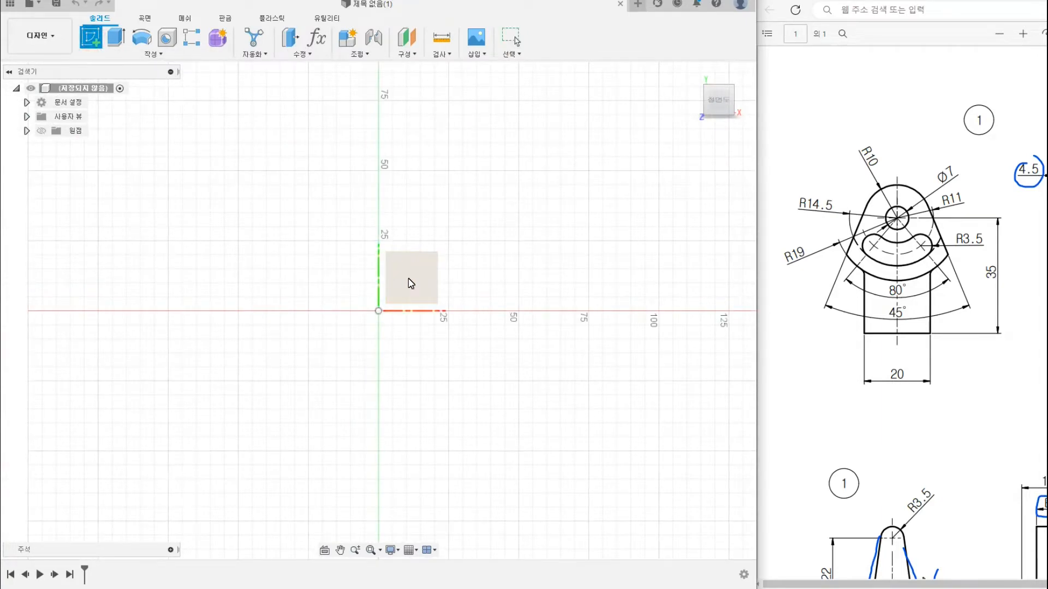
pyautogui.click(411, 284)
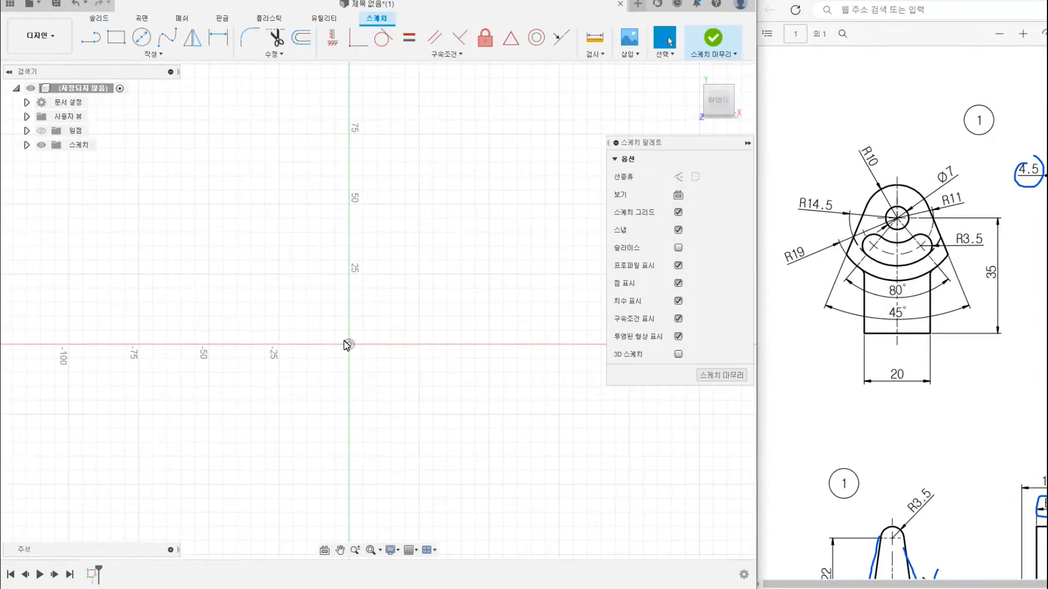
# Sketch a 7 mm diameter circle centred on the origin and mark the matching Ø7 dimension on the drawing.
pyautogui.click(141, 37)
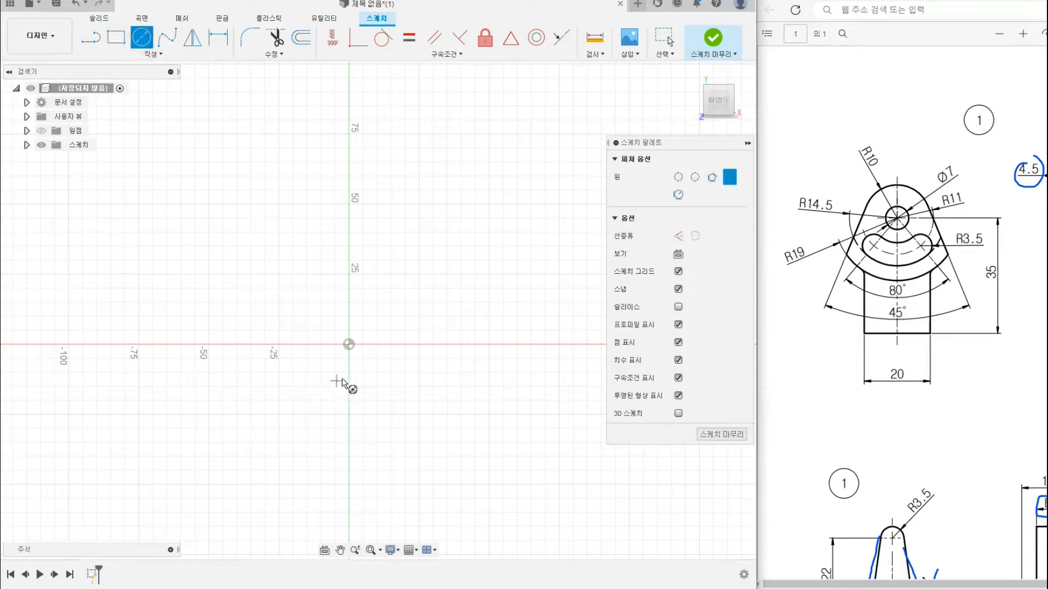
pyautogui.click(349, 344)
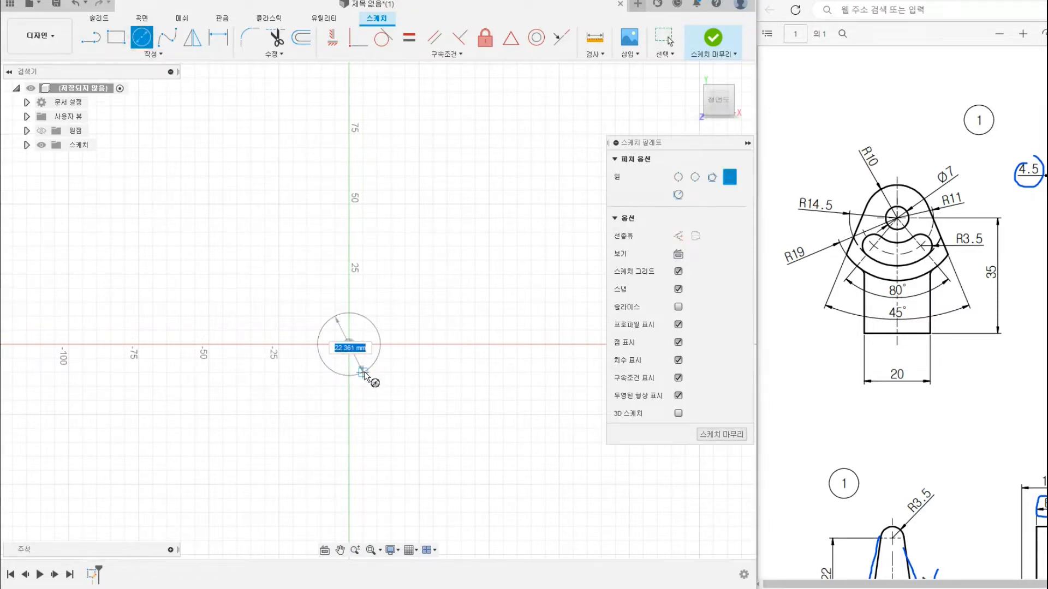
pyautogui.write('7')
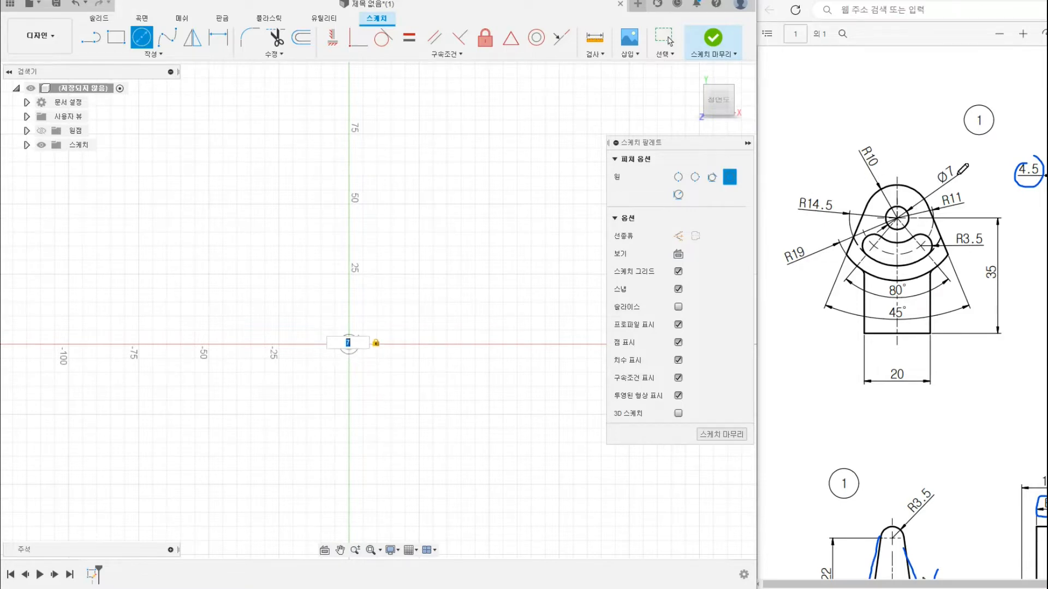
pyautogui.moveTo(954, 167); pyautogui.dragTo(952, 169)
pyautogui.click(371, 371)
pyautogui.scroll(8, 353, 345)
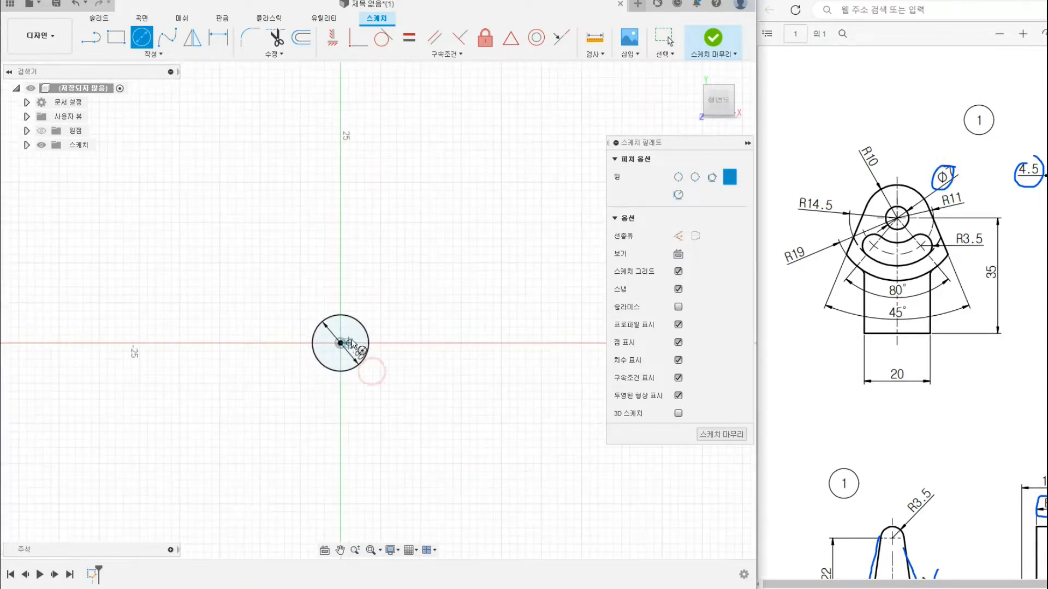
pyautogui.moveTo(324, 380); pyautogui.dragTo(344, 340, button='middle')
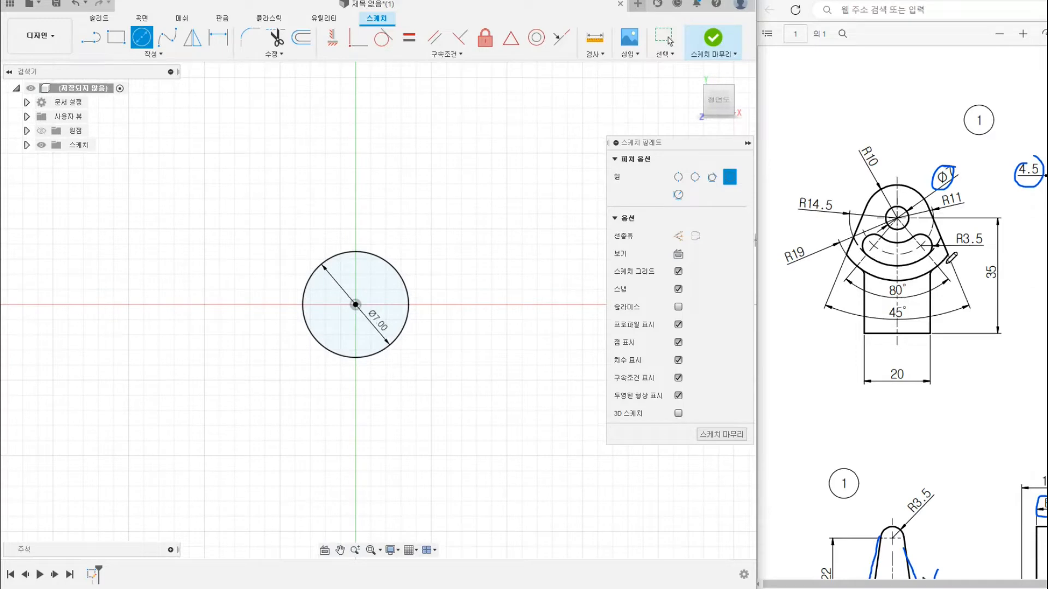
# Mark the R19 arc on the drawing and sketch a concentric circle at the origin with diameter 19*2 (38 mm).
pyautogui.moveTo(948, 255)
pyautogui.mouseDown()
pyautogui.moveTo(896, 278)
pyautogui.moveTo(843, 252)
pyautogui.moveTo(781, 276)
pyautogui.moveTo(803, 247)
pyautogui.mouseUp()
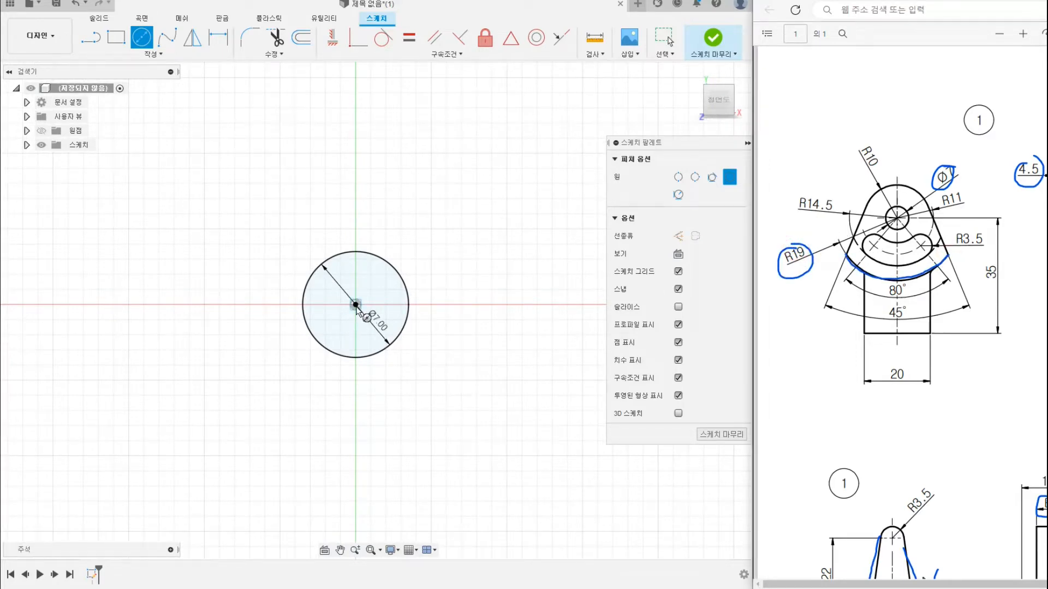
pyautogui.click(355, 304)
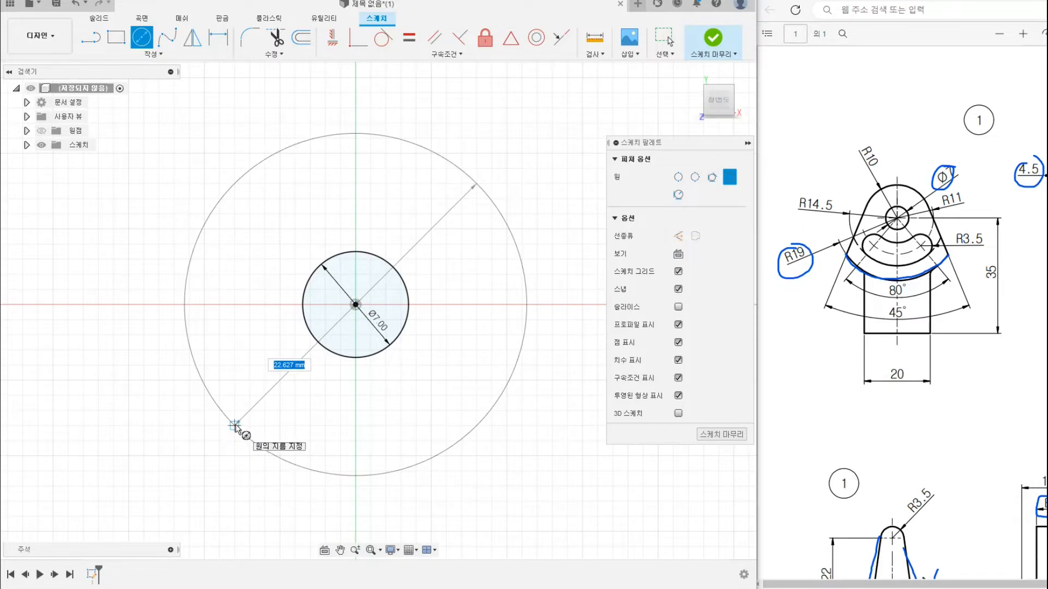
pyautogui.write('19*2')
pyautogui.press('Return')
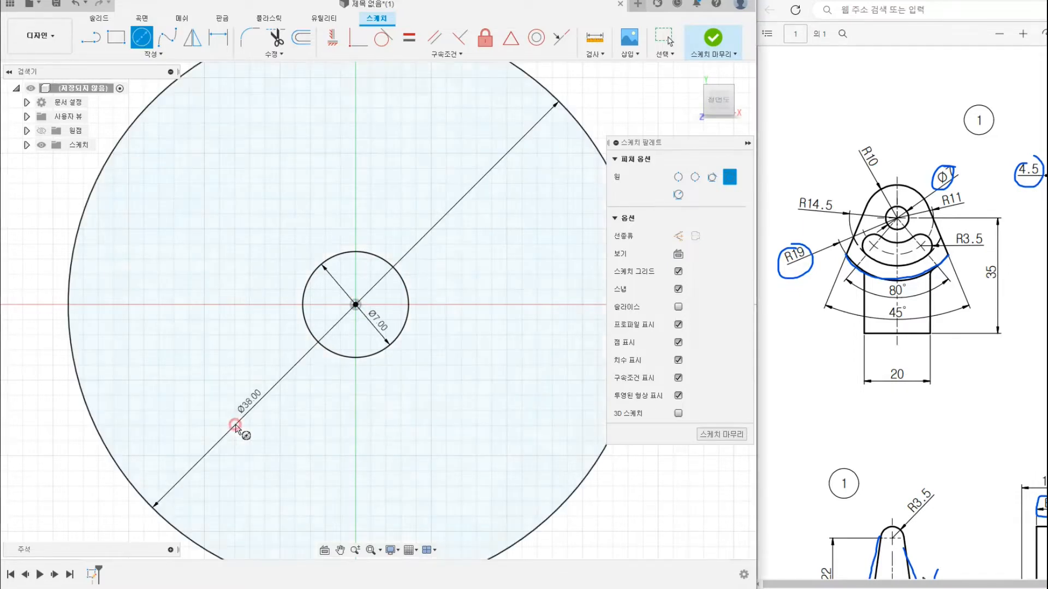
pyautogui.scroll(-3, 240, 423)
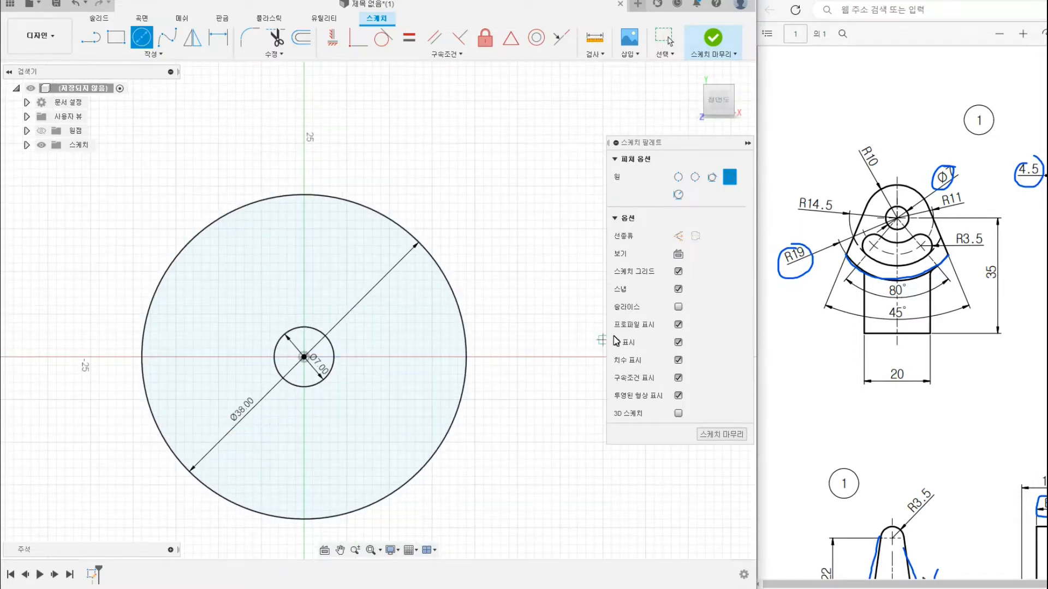
# Mark the R10 arc on the drawing, sketch a 20 mm diameter circle centred on the origin, and finish the circle command.
pyautogui.moveTo(876, 154)
pyautogui.mouseDown()
pyautogui.moveTo(856, 164)
pyautogui.moveTo(934, 205)
pyautogui.mouseUp()
pyautogui.click(304, 357)
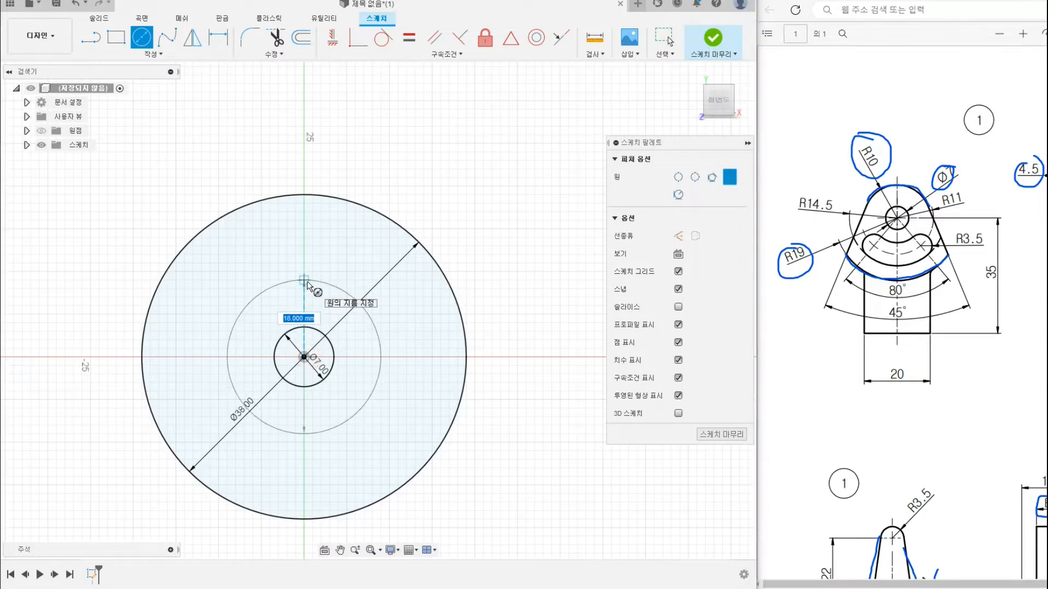
pyautogui.write('20')
pyautogui.press('Return')
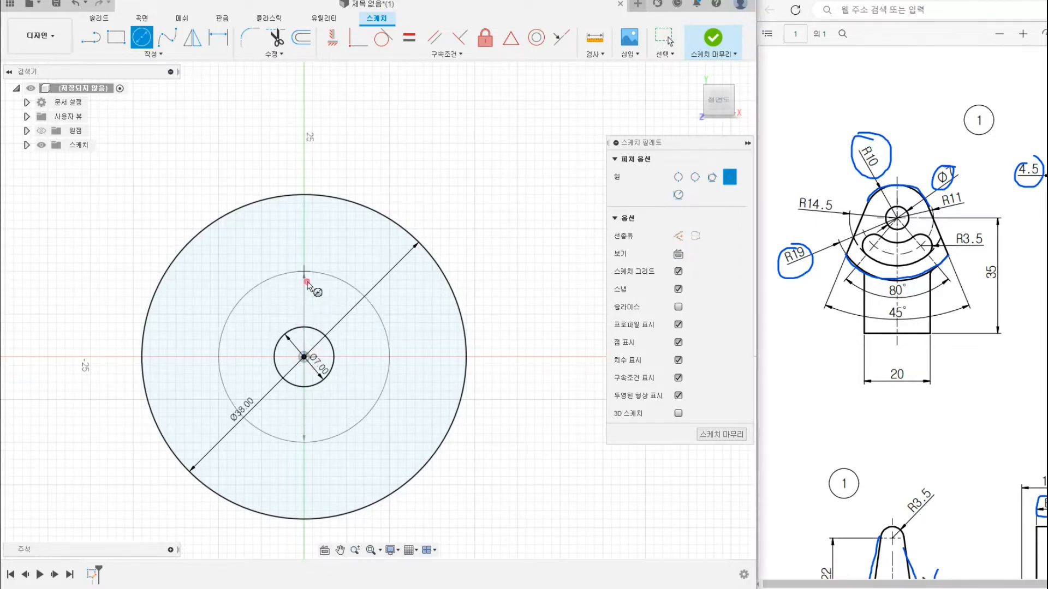
pyautogui.rightClick(380, 178)
pyautogui.click(419, 185)
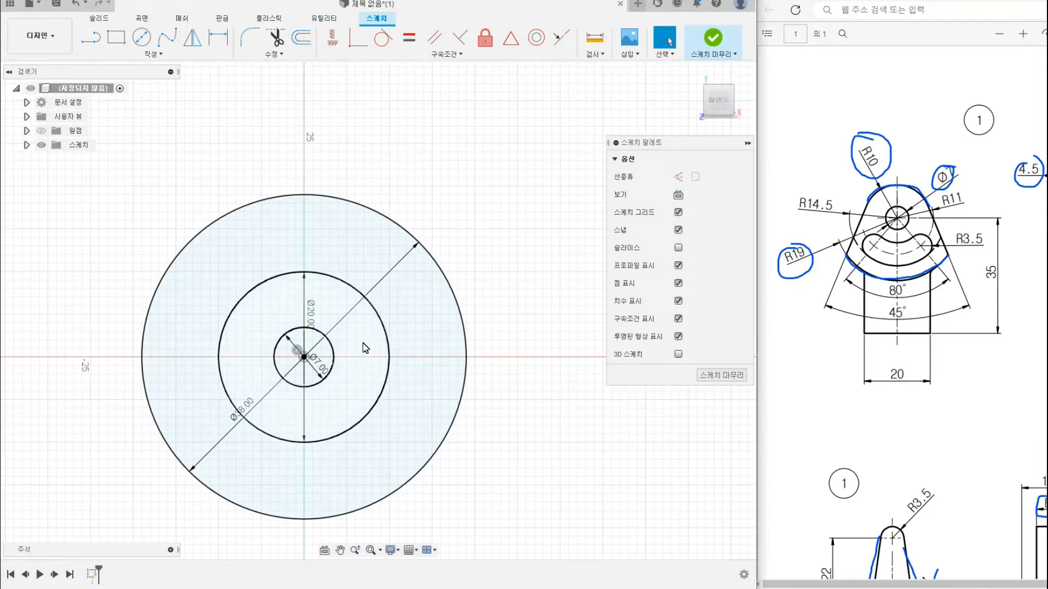
# Mark the 45° angle on the drawing and sketch a vertical line about 19 mm long above the circles, in line with the origin.
pyautogui.moveTo(887, 309)
pyautogui.mouseDown()
pyautogui.moveTo(894, 326)
pyautogui.moveTo(905, 309)
pyautogui.mouseUp()
pyautogui.scroll(-2, 218, 96)
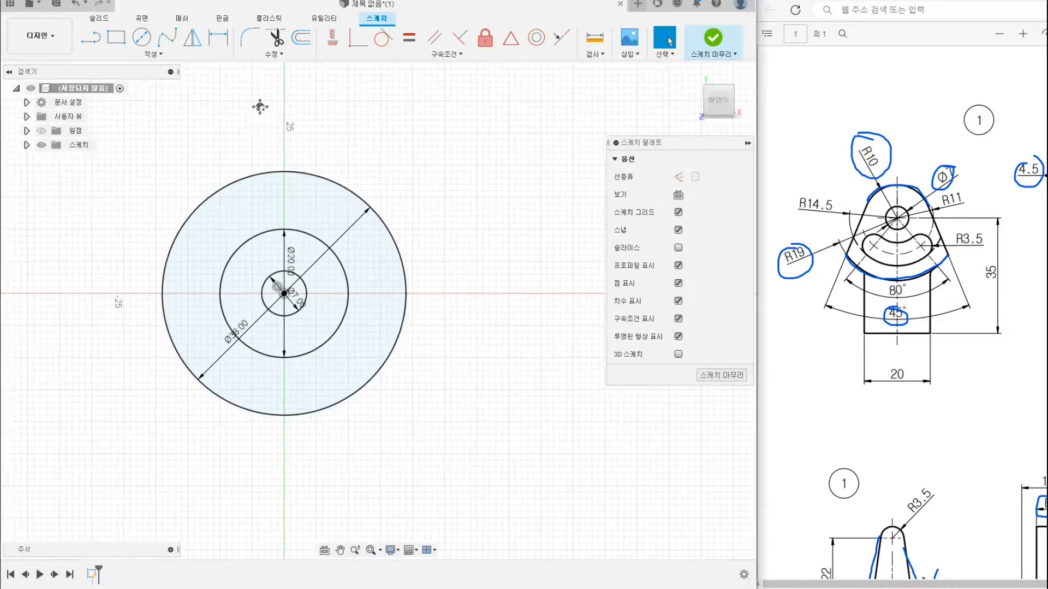
pyautogui.press('l')
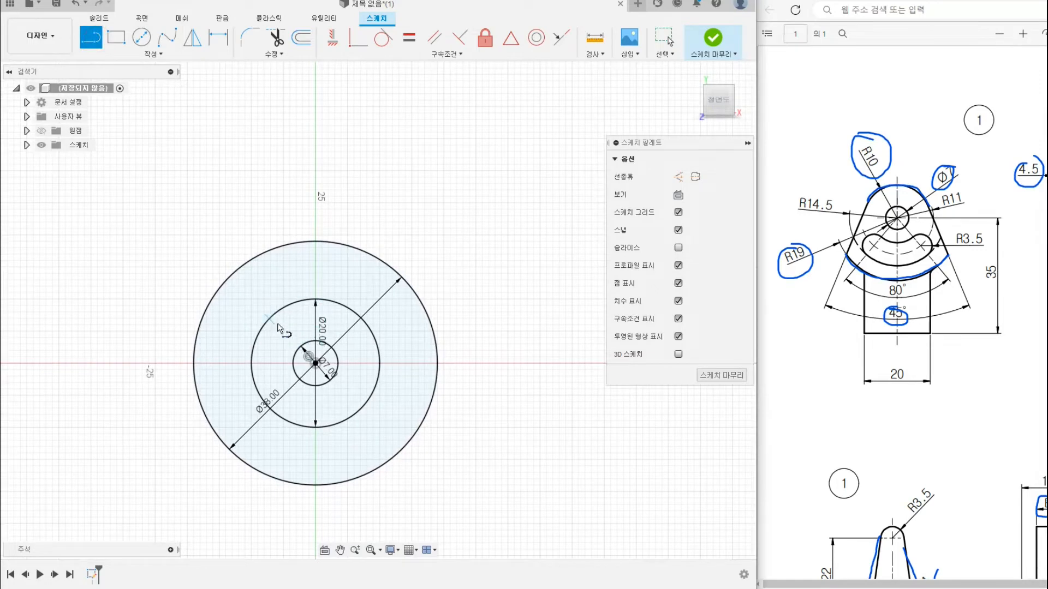
pyautogui.moveTo(304, 182); pyautogui.dragTo(326, 218, button='middle')
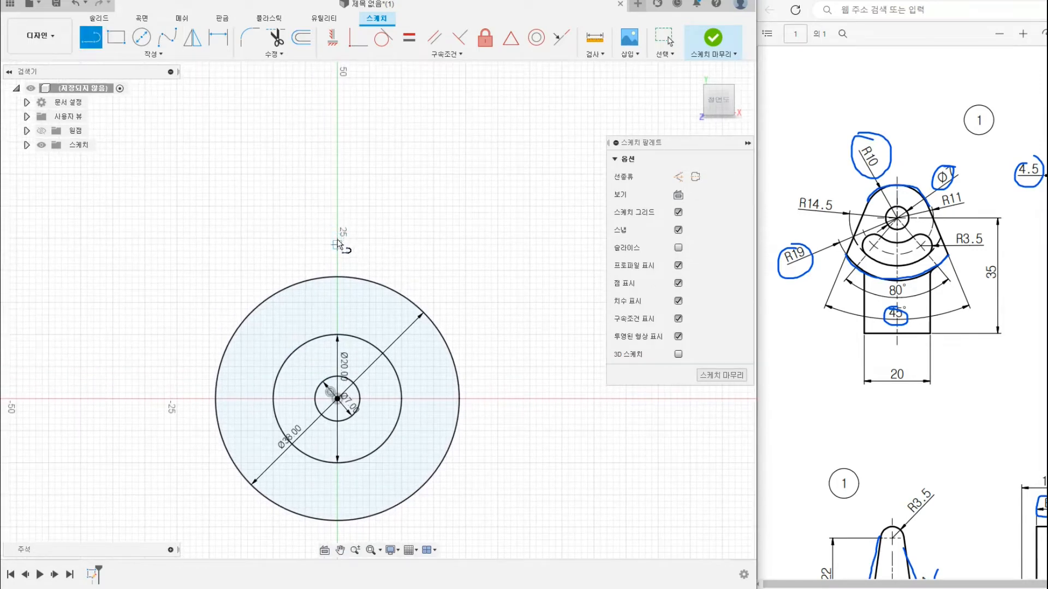
pyautogui.click(337, 242)
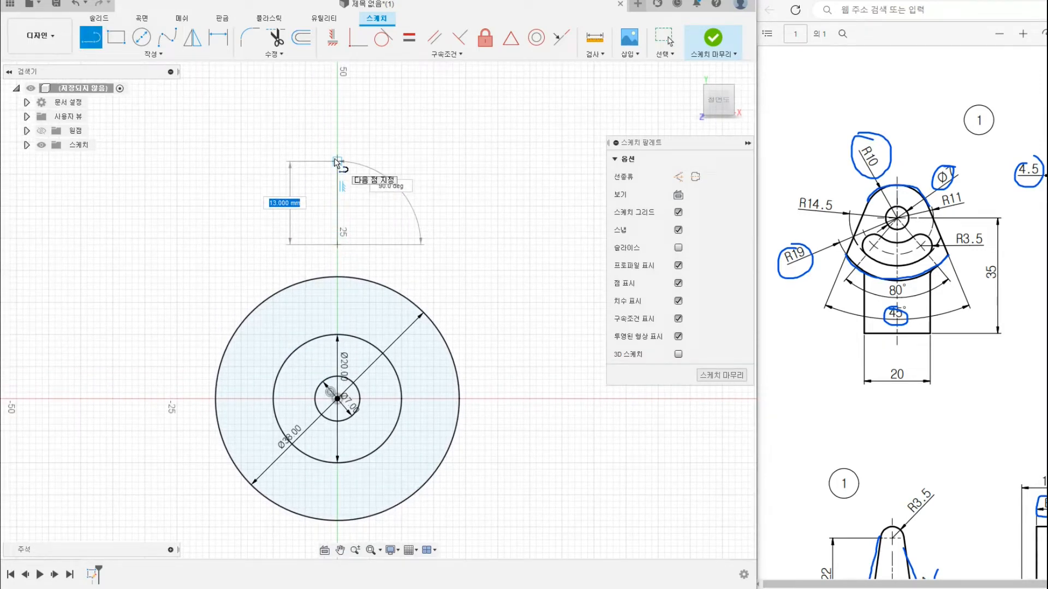
pyautogui.click(337, 123)
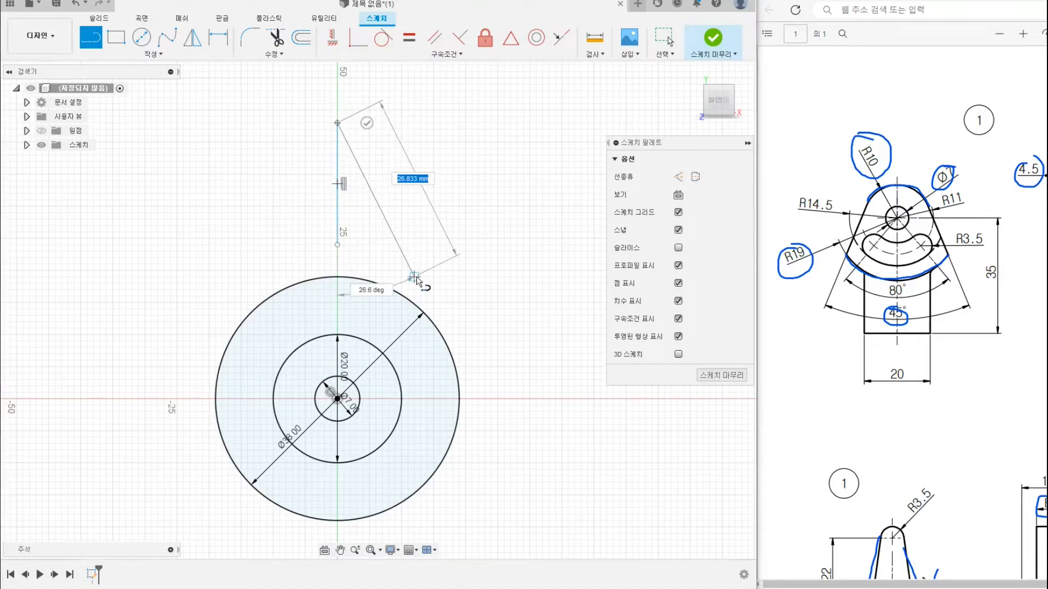
# Draw a line about 67 mm long from the vertical line's upper end, slanting down to the right at 45/2 (22.5°), and finish the line command.
pyautogui.scroll(-2, 468, 312)
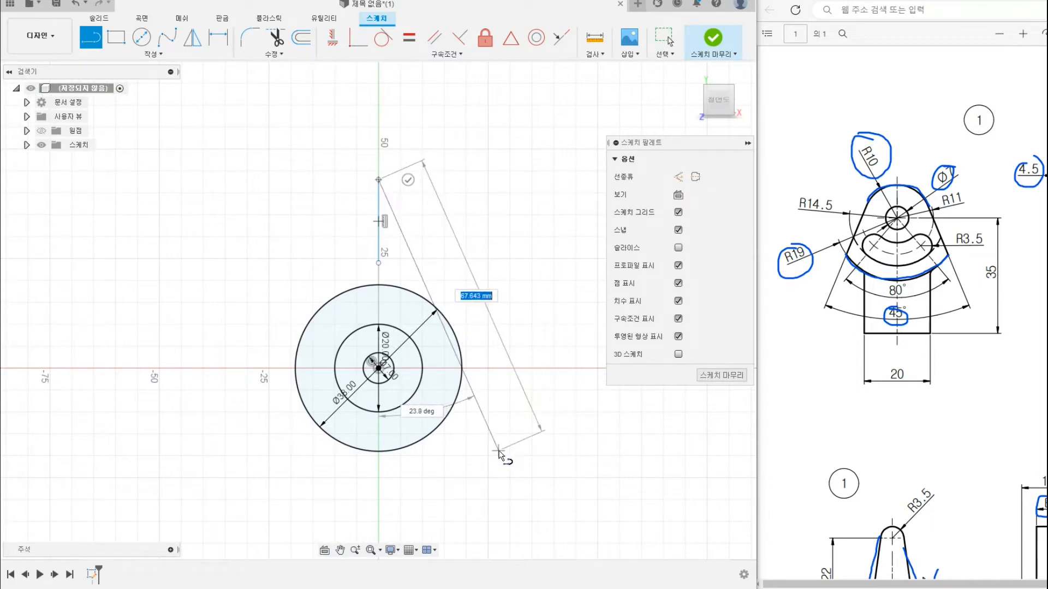
pyautogui.press('Tab')
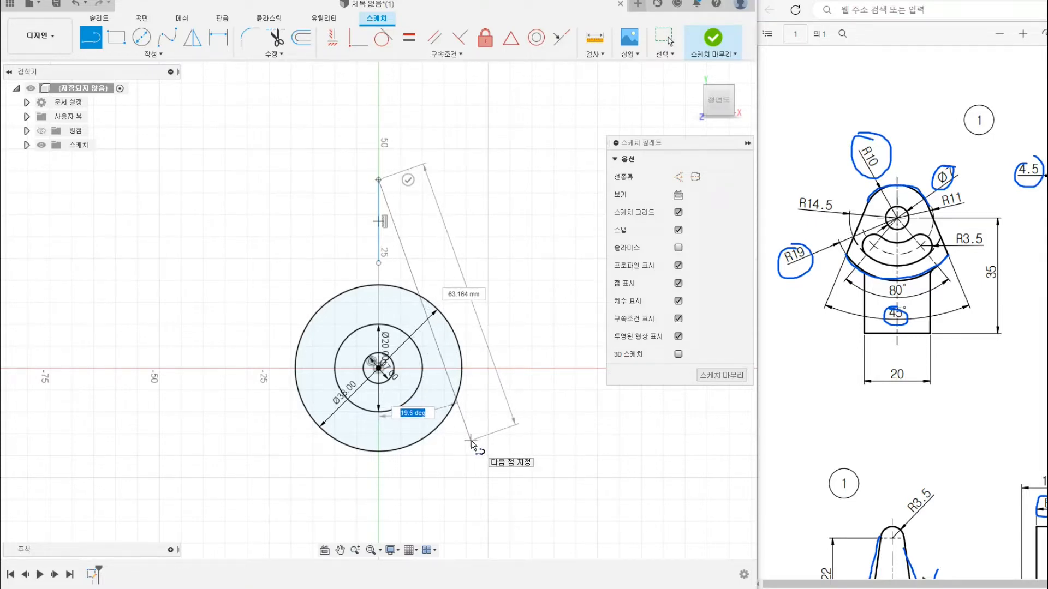
pyautogui.write('22.5')
pyautogui.press('Tab')
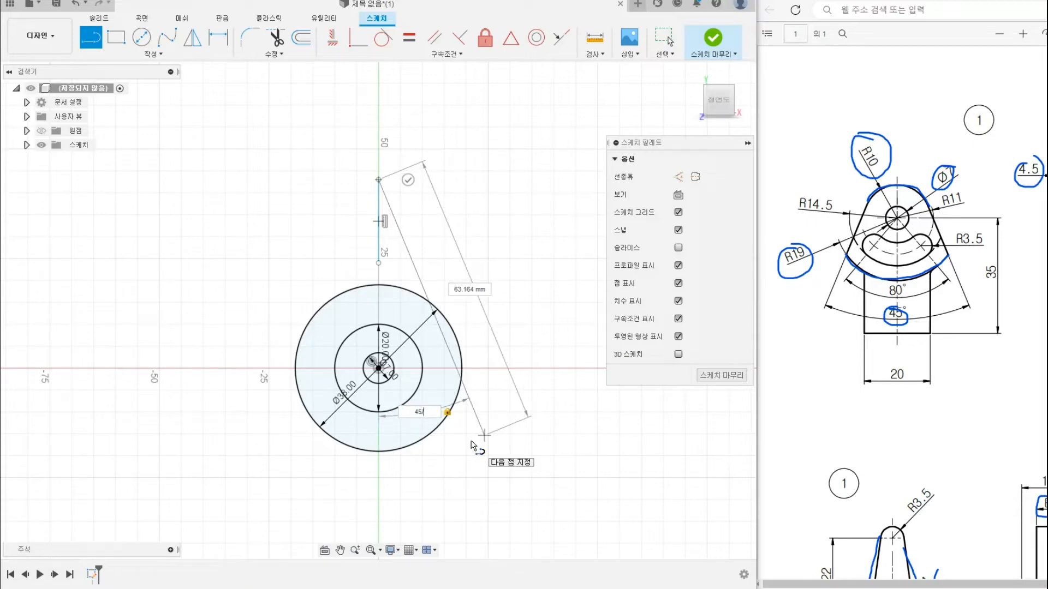
pyautogui.press('Tab')
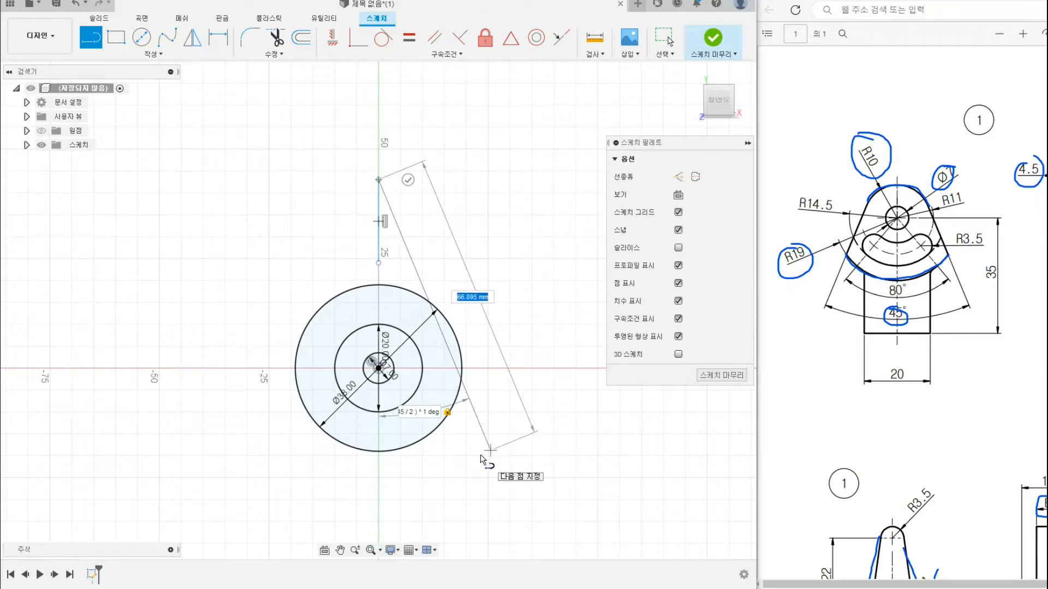
pyautogui.click(467, 463)
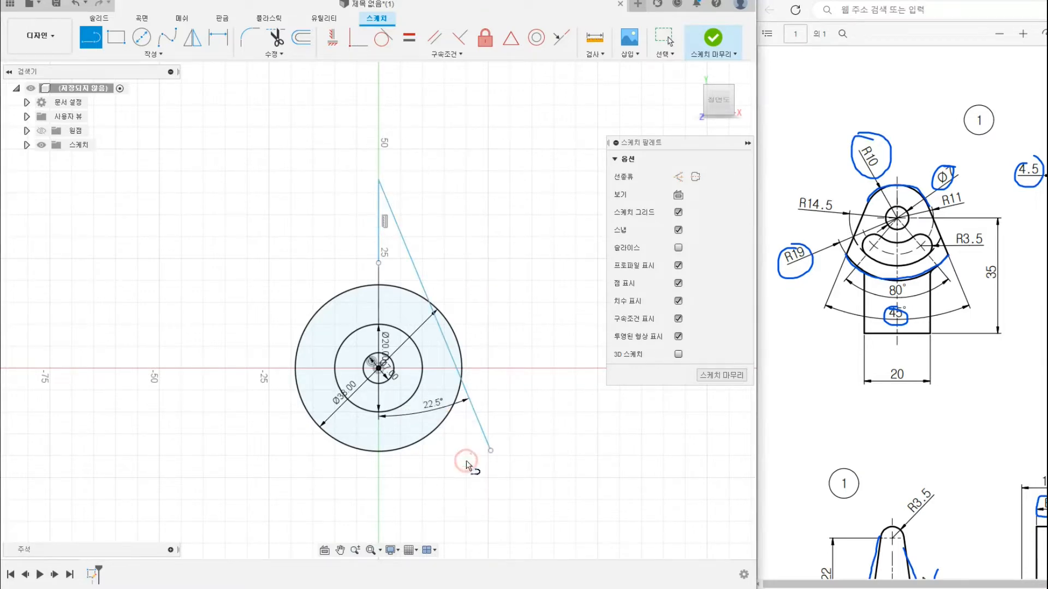
pyautogui.rightClick(436, 202)
pyautogui.click(467, 203)
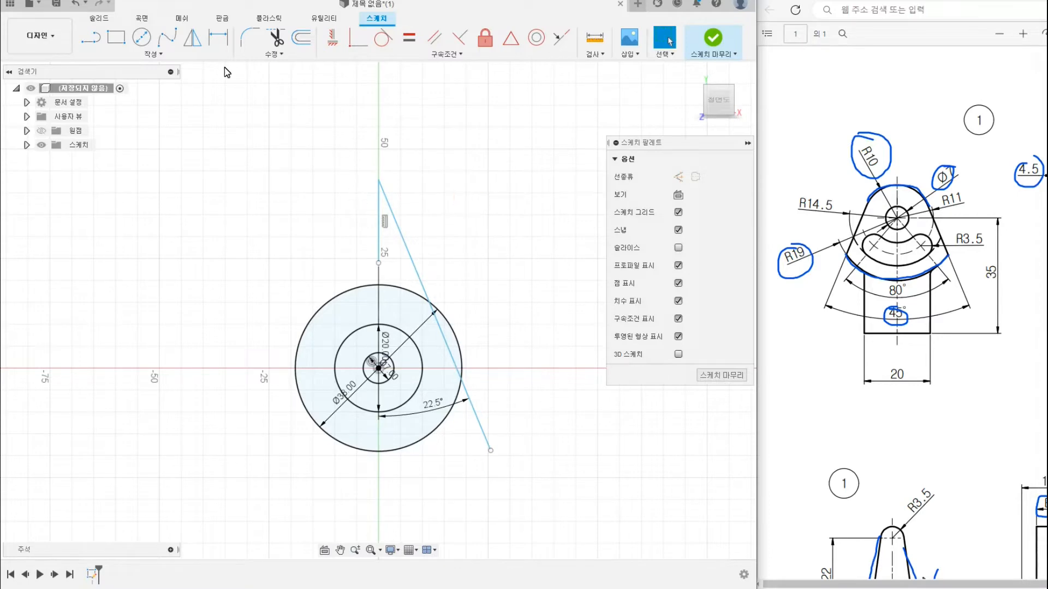
# Convert the short vertical line to a construction line and mirror the slanted line across it.
pyautogui.click(378, 227)
pyautogui.click(678, 176)
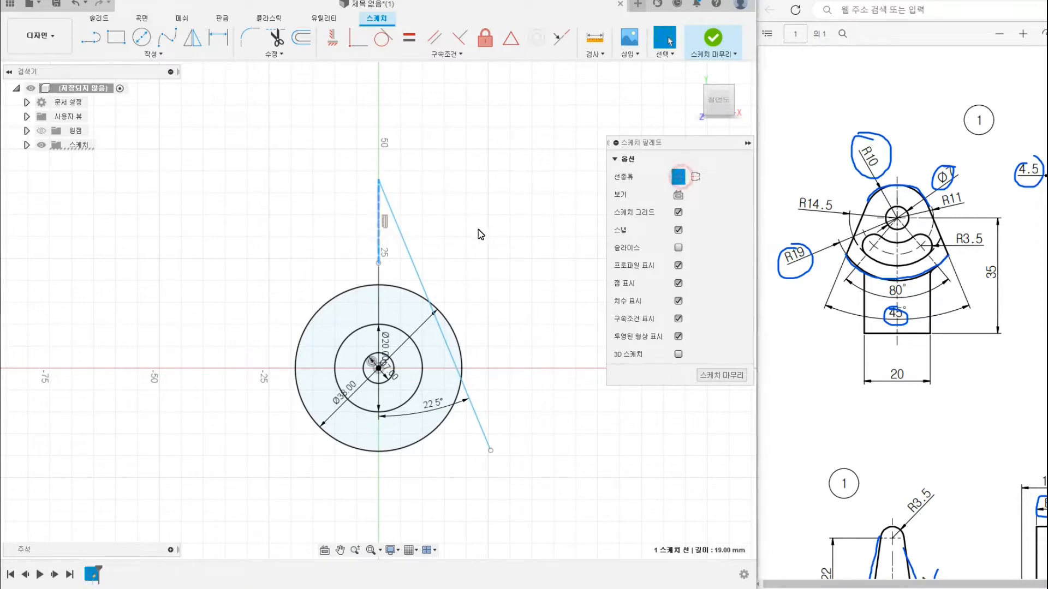
pyautogui.click(478, 229)
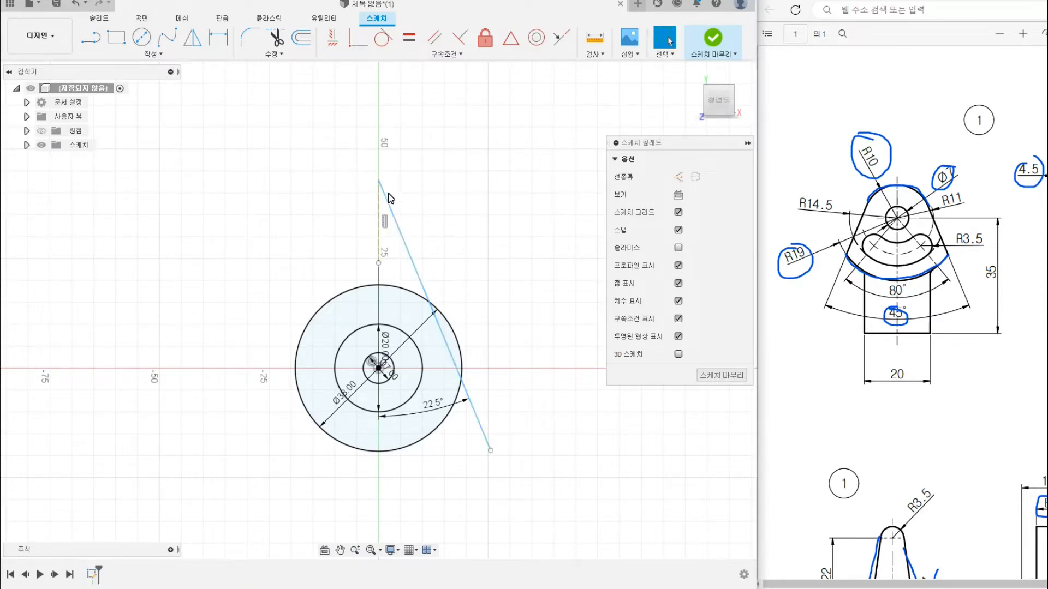
pyautogui.click(192, 37)
pyautogui.click(412, 260)
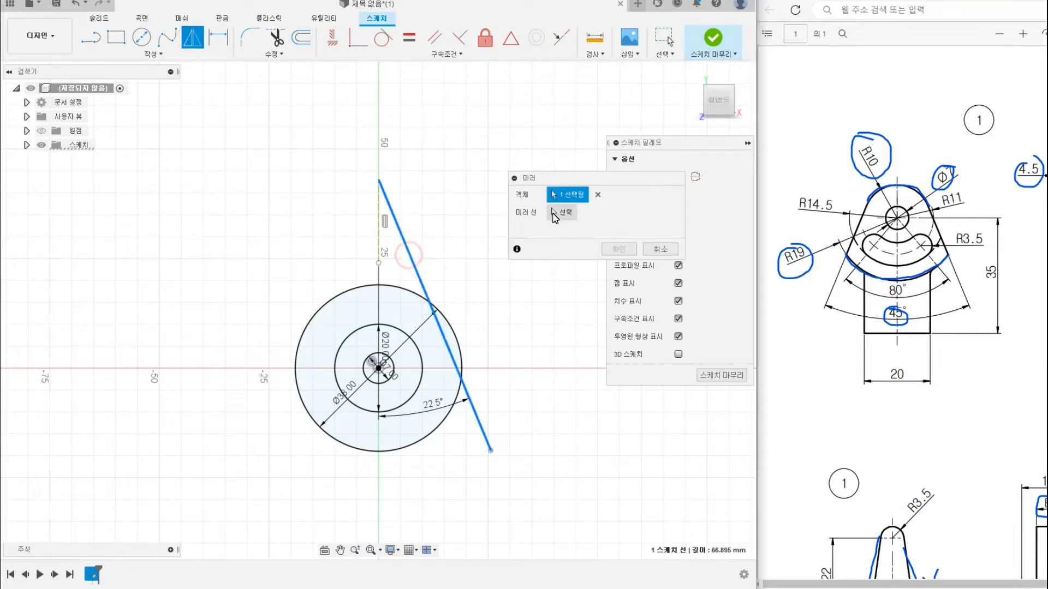
pyautogui.click(556, 213)
pyautogui.click(379, 224)
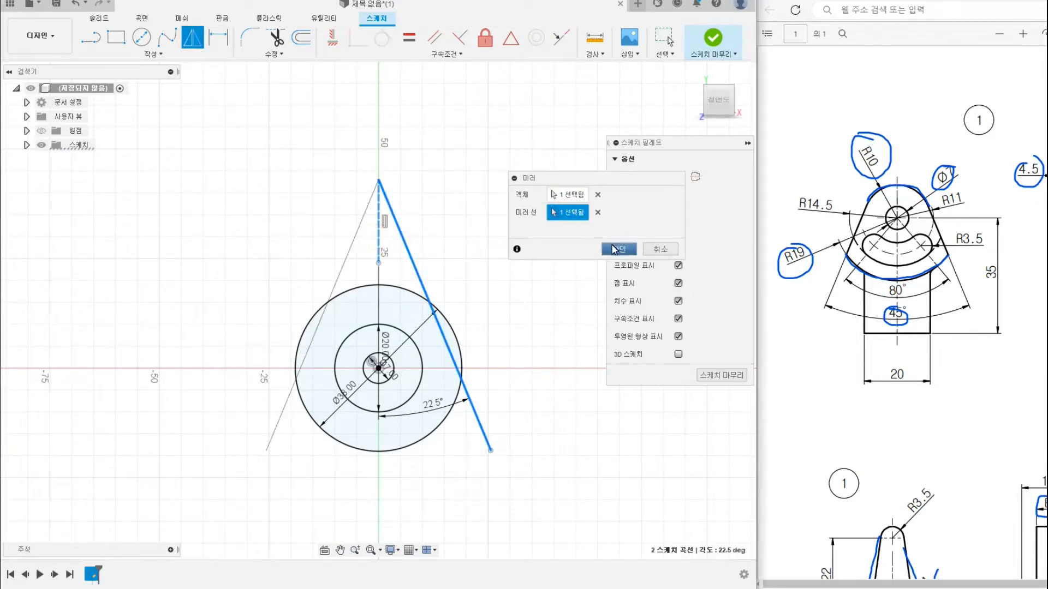
pyautogui.click(617, 250)
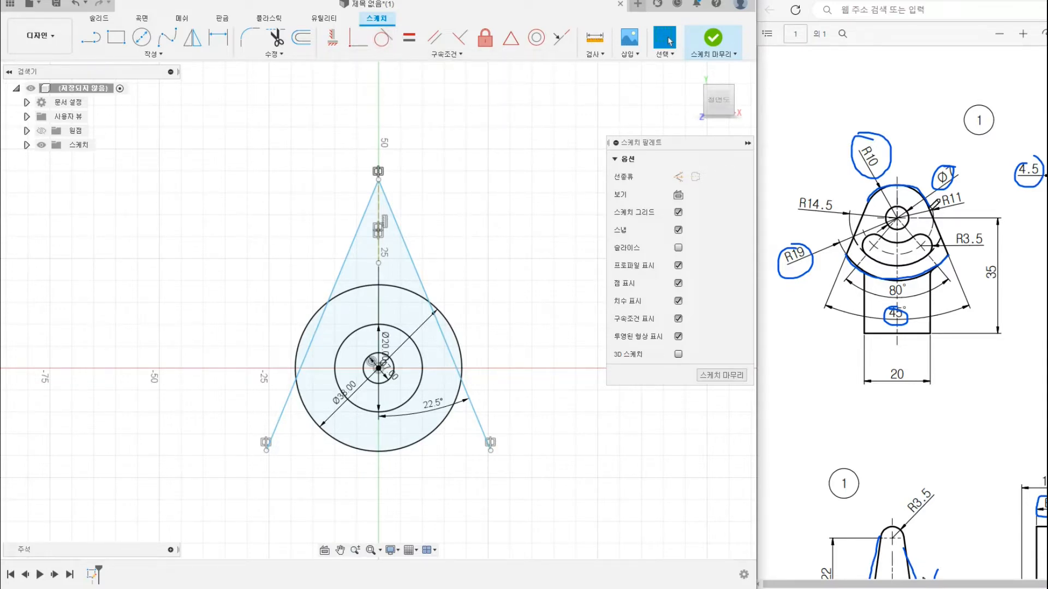
# Mark the tangent point on the drawing and make both slanted lines tangent to the 20 mm circle.
pyautogui.moveTo(930, 207); pyautogui.dragTo(933, 219)
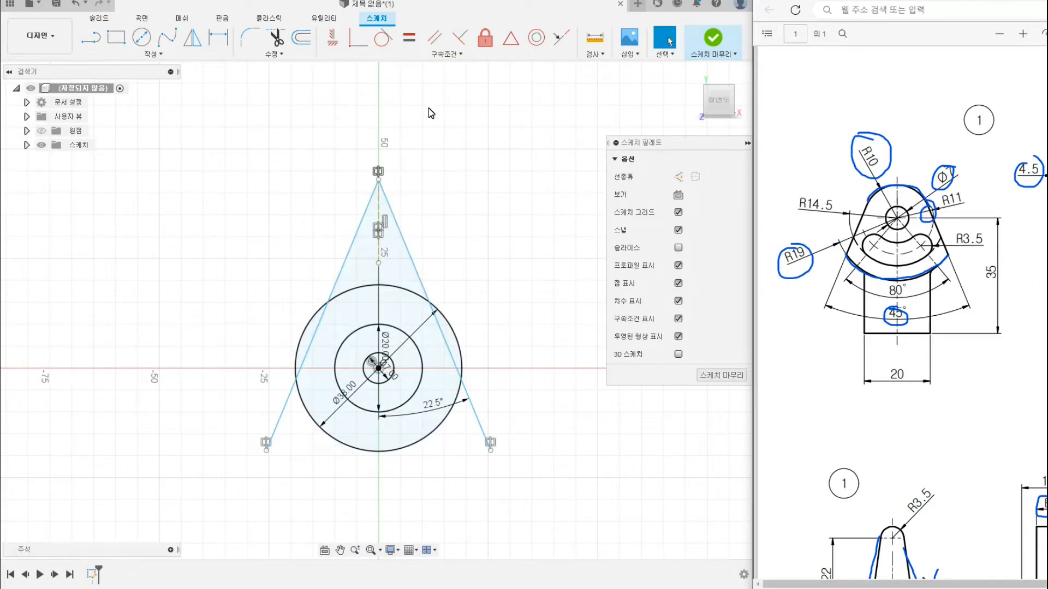
pyautogui.click(381, 38)
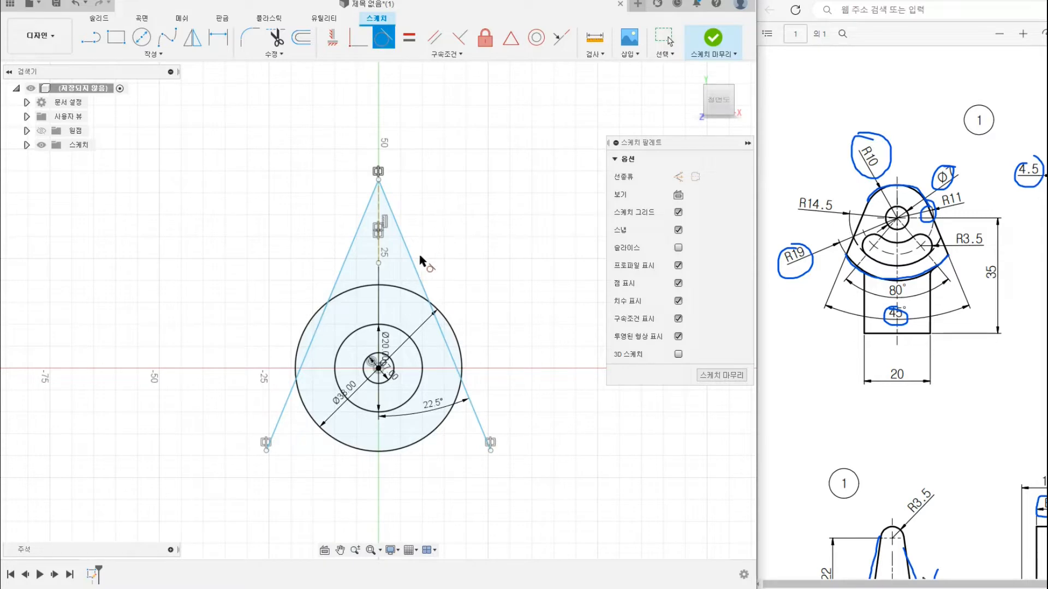
pyautogui.click(415, 268)
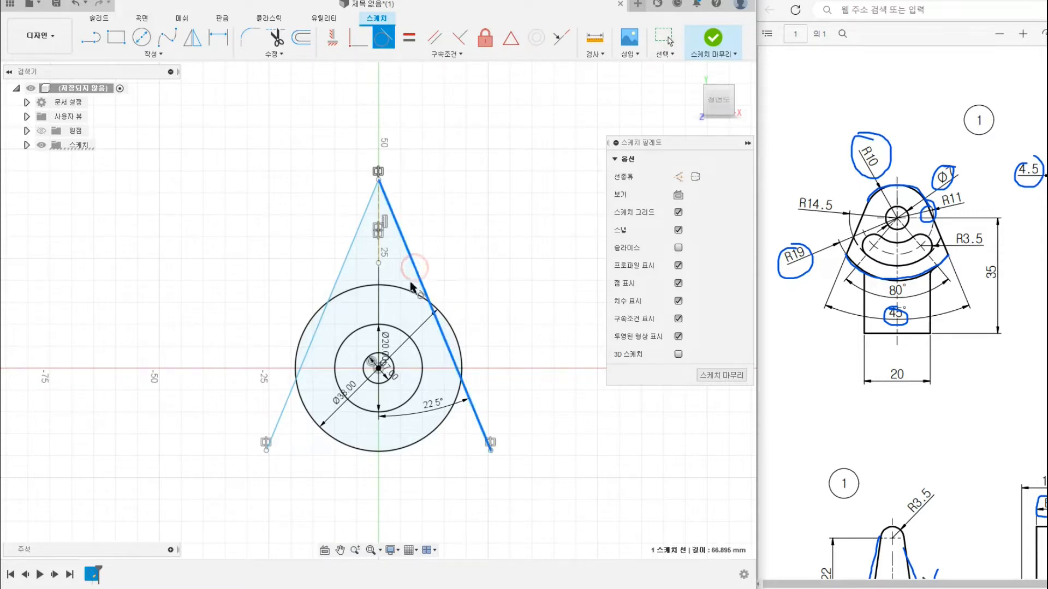
pyautogui.click(394, 328)
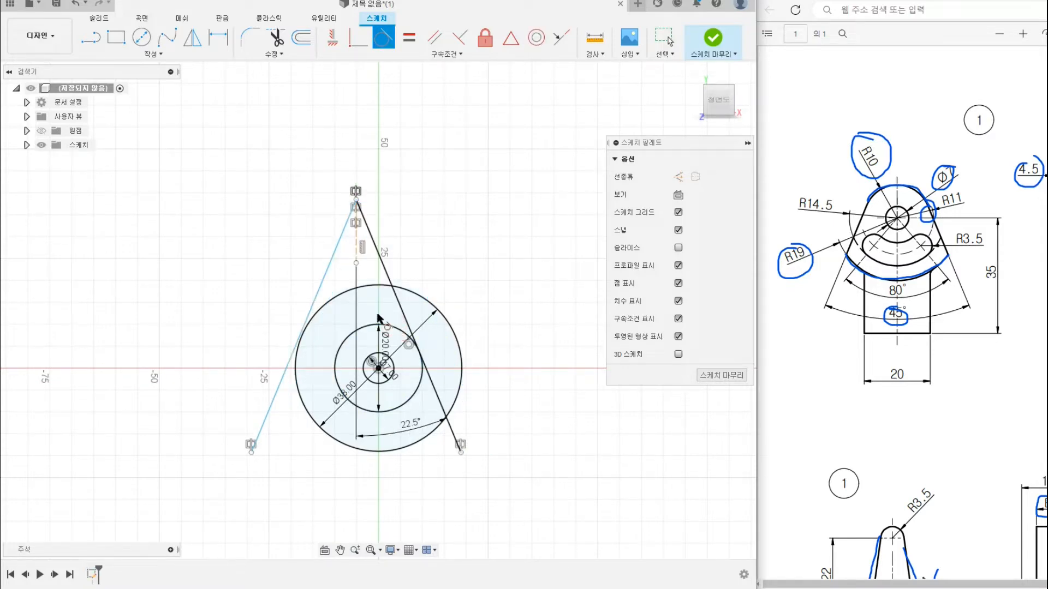
pyautogui.click(318, 292)
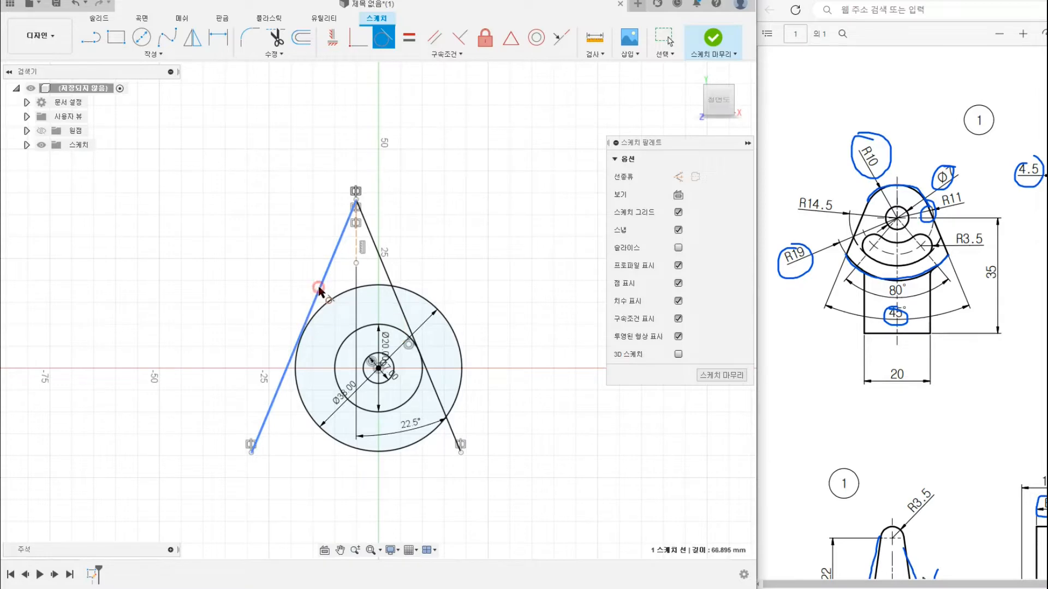
pyautogui.click(354, 331)
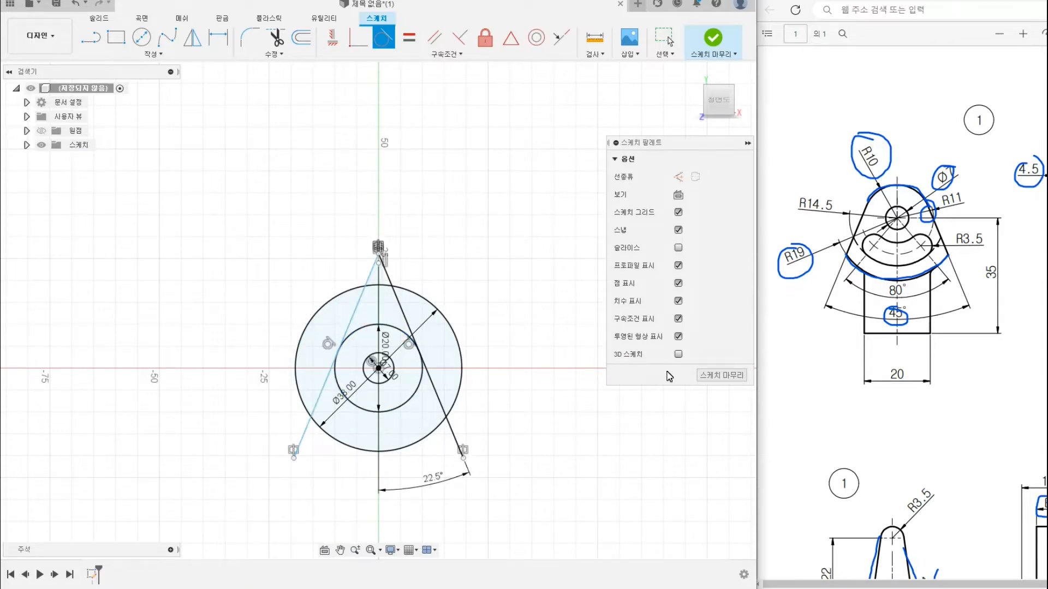
pyautogui.rightClick(406, 187)
pyautogui.click(437, 182)
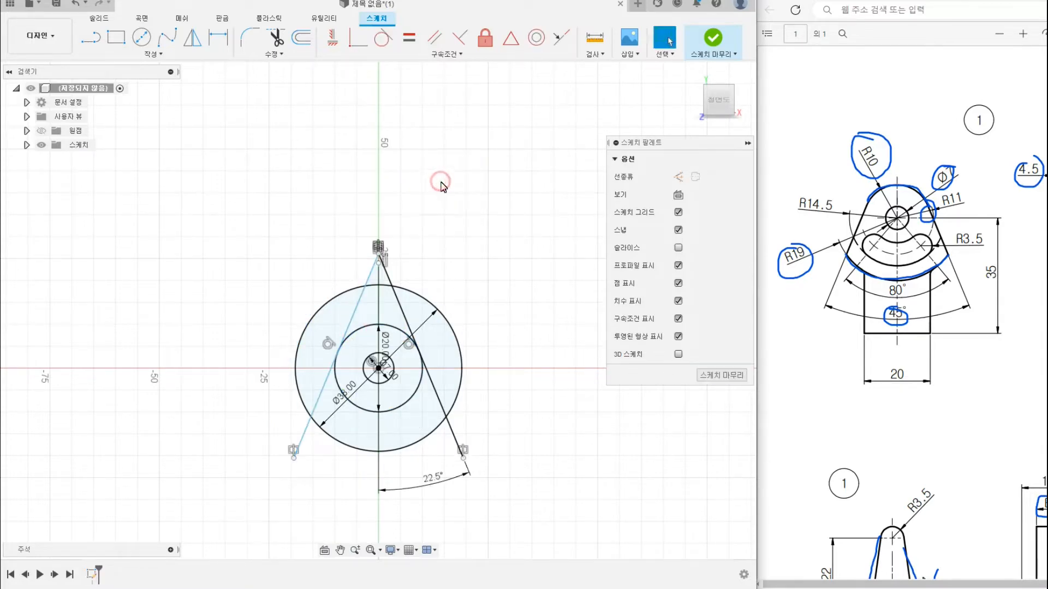
# Trim the slanted lines above their tangent points, the upper arc of the 38 mm circle and the lower arc of the 20 mm circle.
pyautogui.scroll(3, 373, 382)
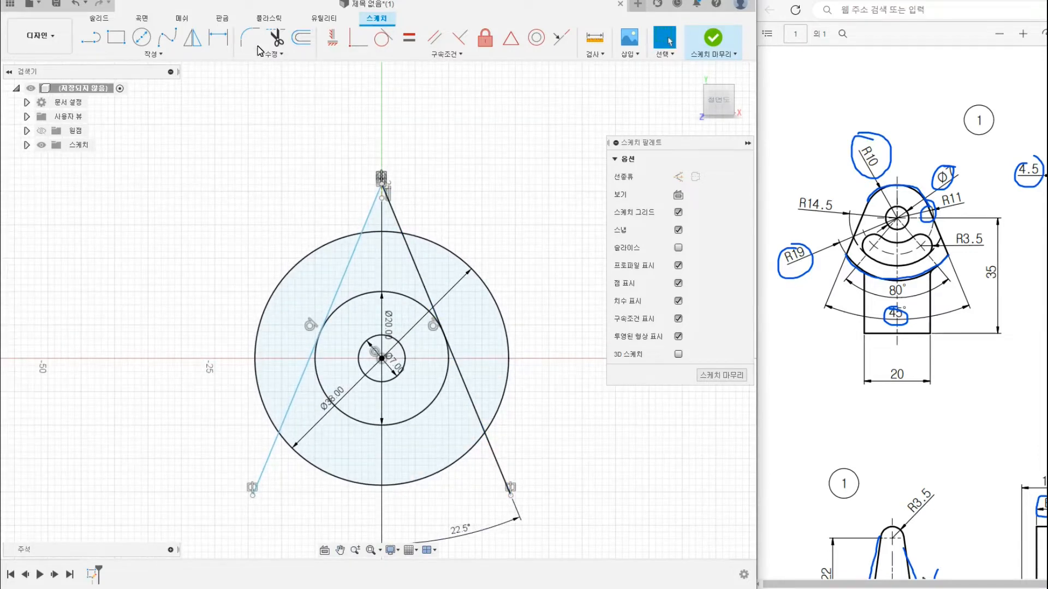
pyautogui.click(278, 40)
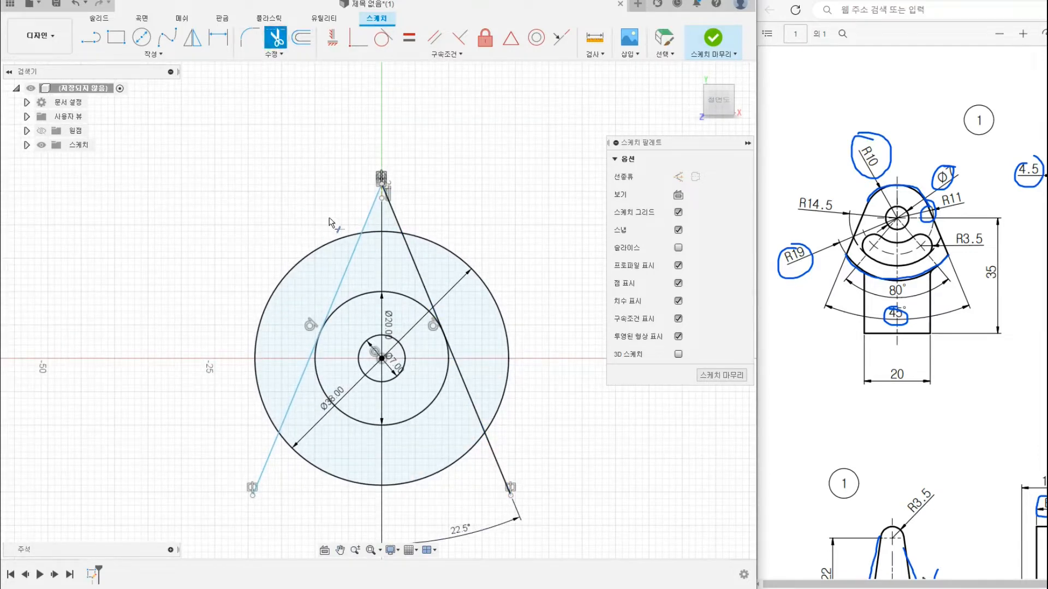
pyautogui.click(364, 216)
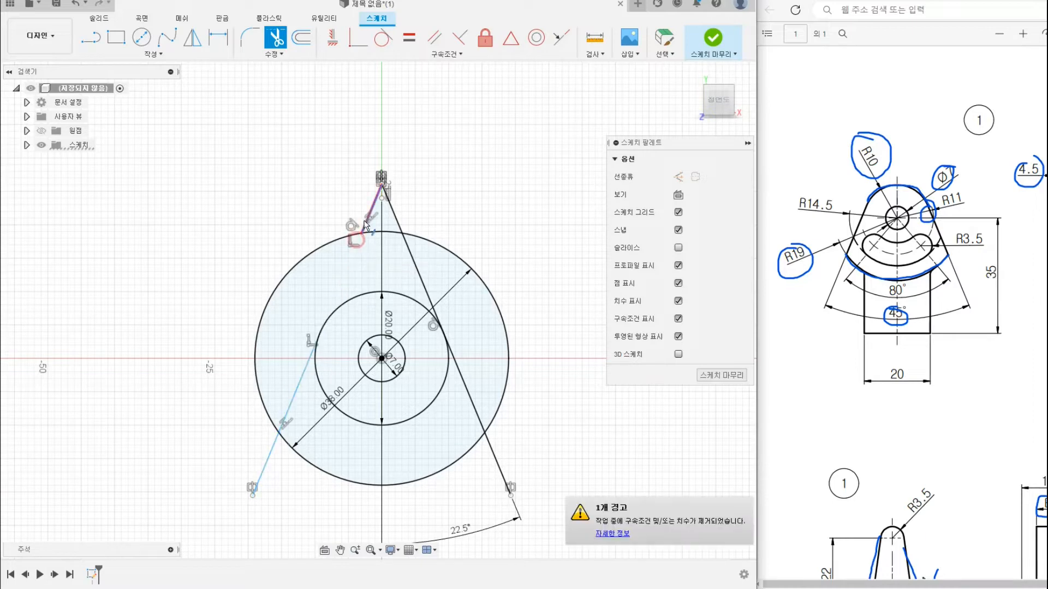
pyautogui.click(407, 241)
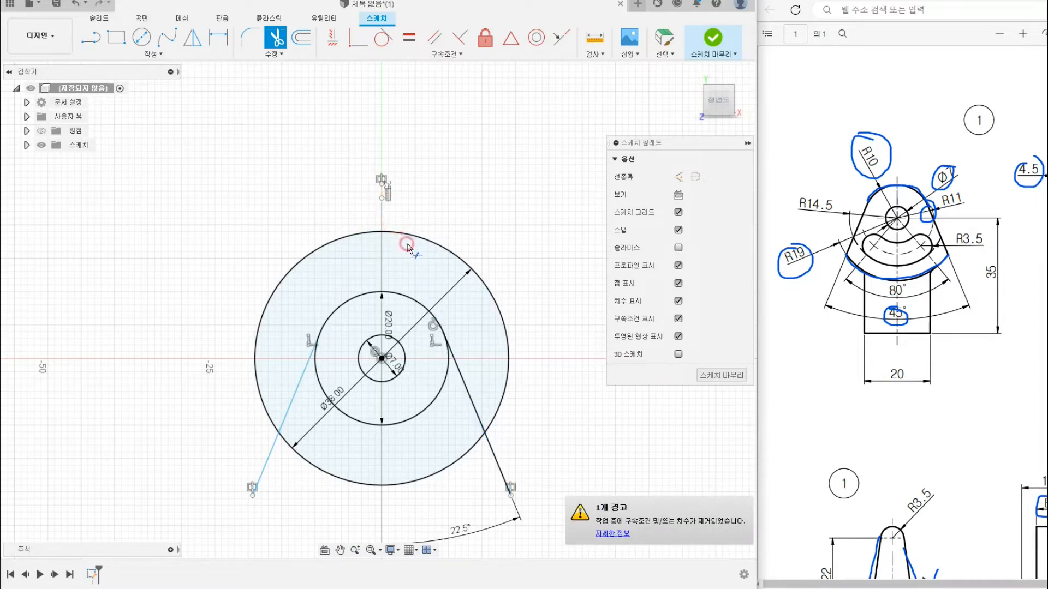
pyautogui.click(446, 253)
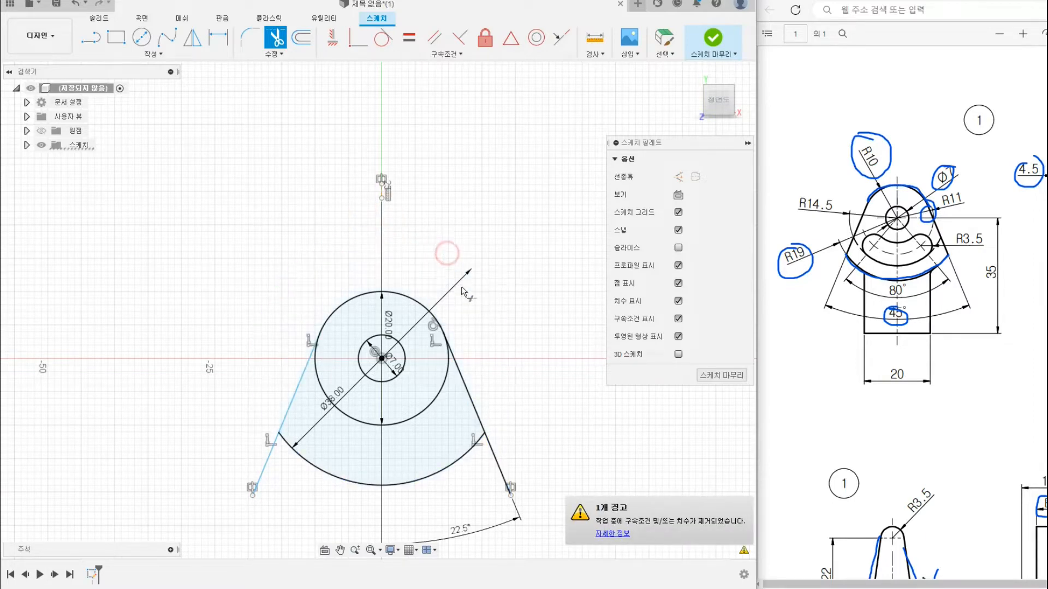
pyautogui.click(422, 410)
pyautogui.rightClick(498, 318)
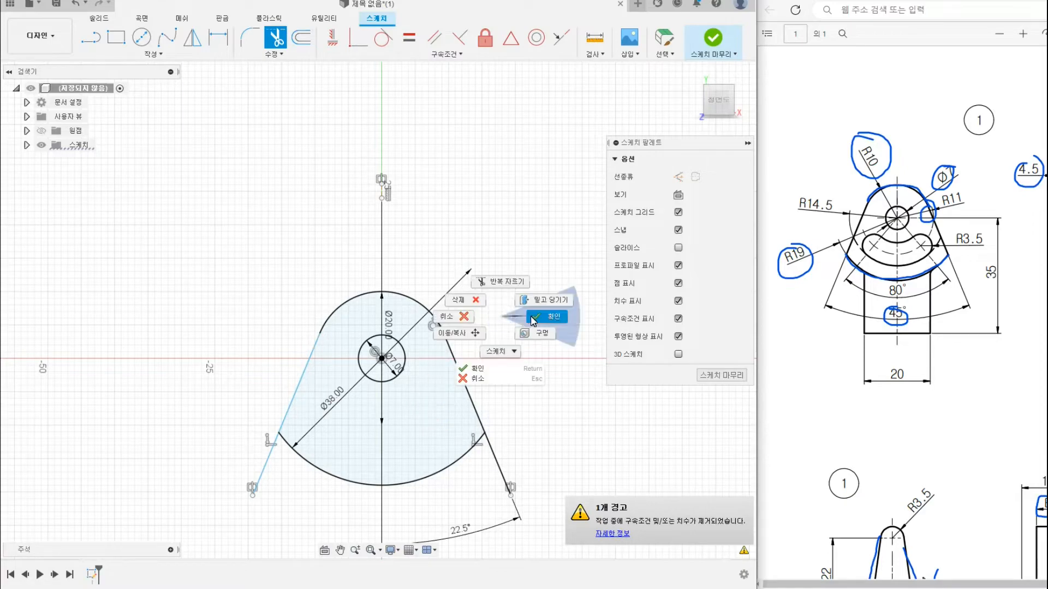
pyautogui.click(531, 319)
pyautogui.scroll(-2, 500, 358)
pyautogui.scroll(2, 468, 312)
pyautogui.moveTo(487, 361); pyautogui.dragTo(473, 314, button='middle')
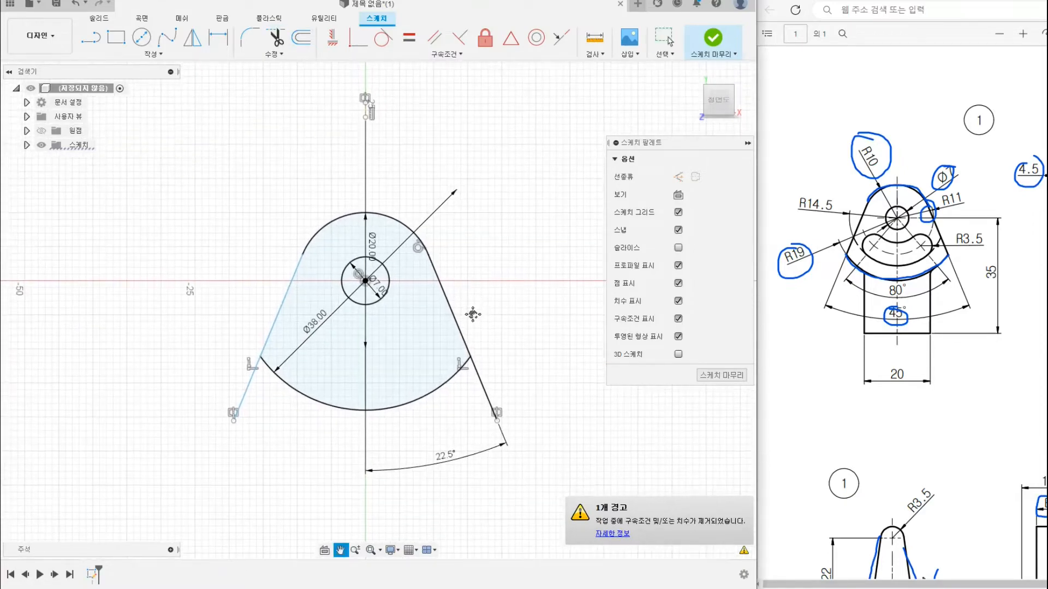
pyautogui.press('Escape')
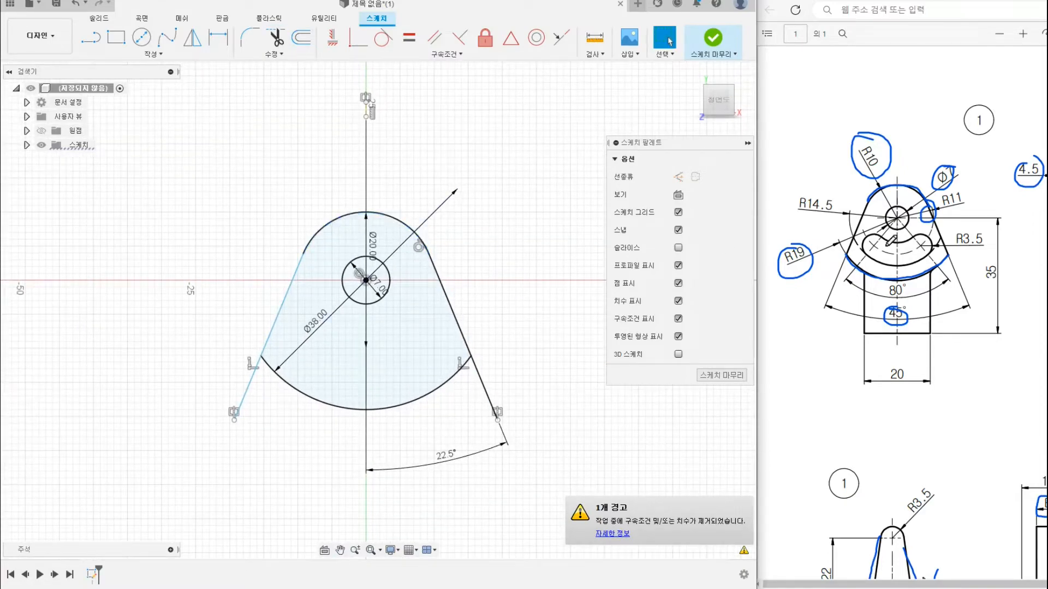
# Clear the earlier front-view marks on the drawing and mark the curved slot's centre arc with its R11, R3.5 and 80° dimensions.
pyautogui.moveTo(867, 239)
pyautogui.mouseDown()
pyautogui.moveTo(880, 250)
pyautogui.moveTo(934, 223)
pyautogui.mouseUp()
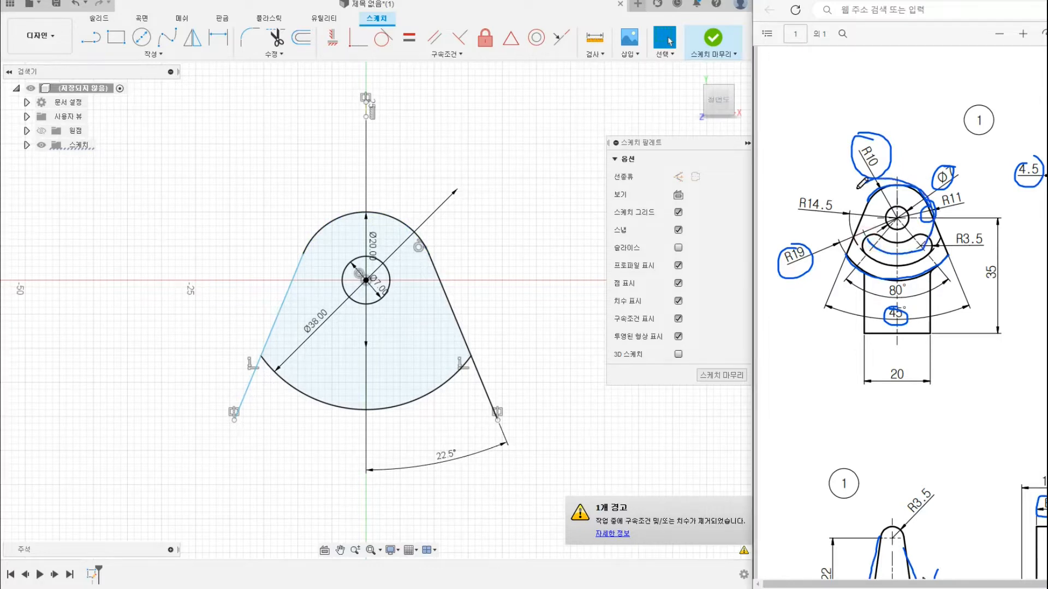
pyautogui.moveTo(858, 188); pyautogui.dragTo(907, 188)
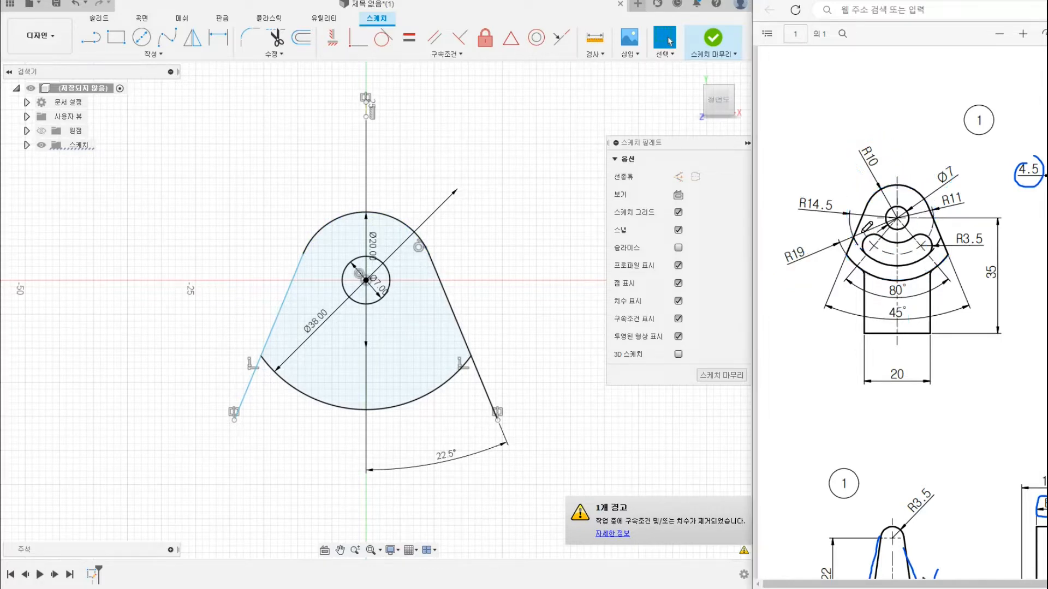
pyautogui.moveTo(866, 238)
pyautogui.mouseDown()
pyautogui.moveTo(909, 255)
pyautogui.moveTo(964, 193)
pyautogui.mouseUp()
pyautogui.moveTo(915, 233)
pyautogui.mouseDown()
pyautogui.moveTo(986, 246)
pyautogui.moveTo(977, 241)
pyautogui.mouseUp()
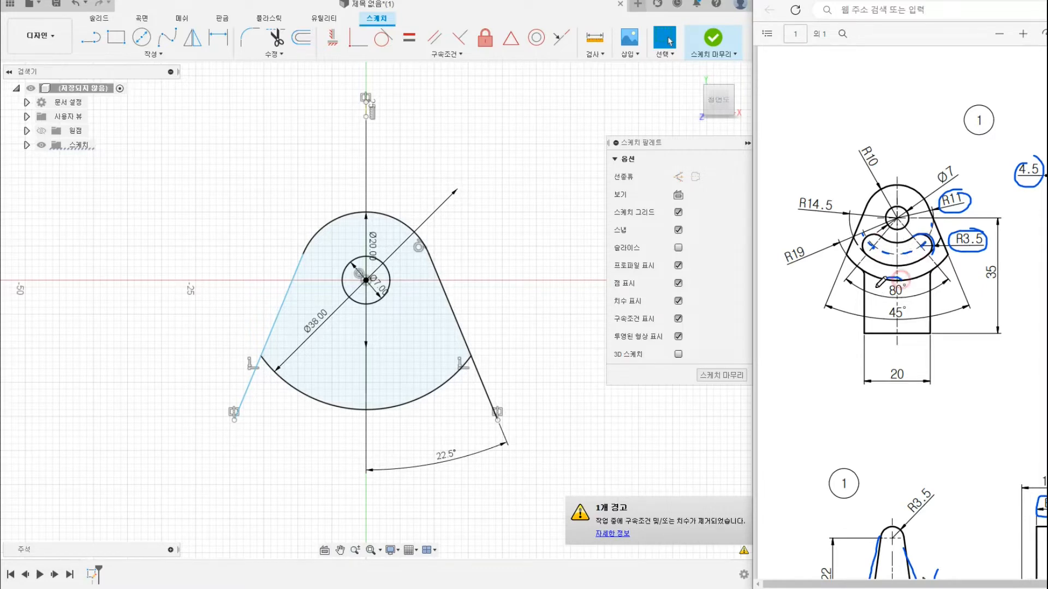
pyautogui.moveTo(877, 285); pyautogui.dragTo(885, 279)
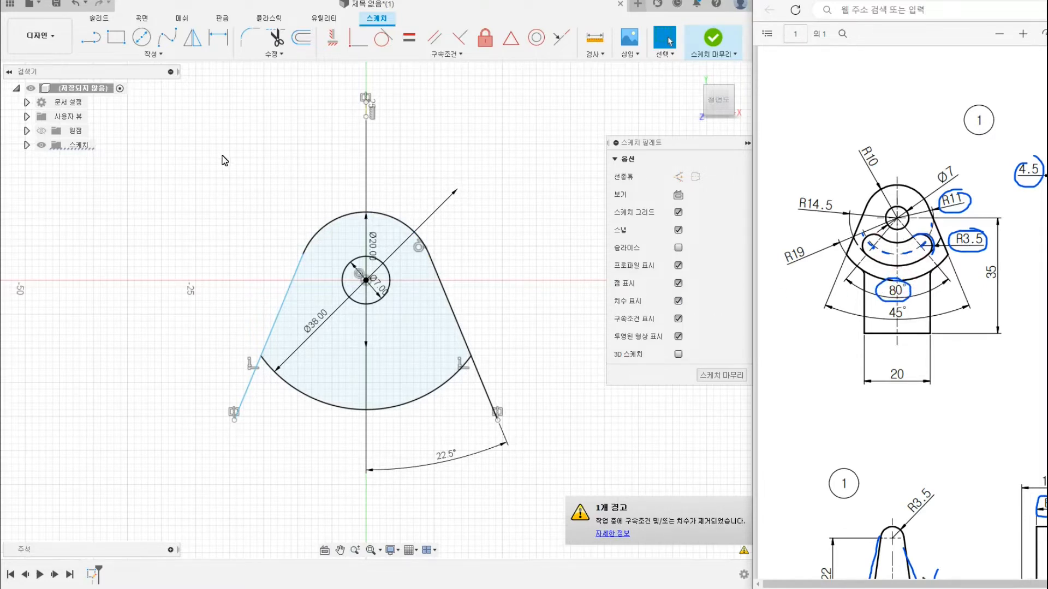
# Draw a slanted line about 22.6 mm long from the circles' centre down to the right at an angle of 90+40 degrees.
pyautogui.click(95, 47)
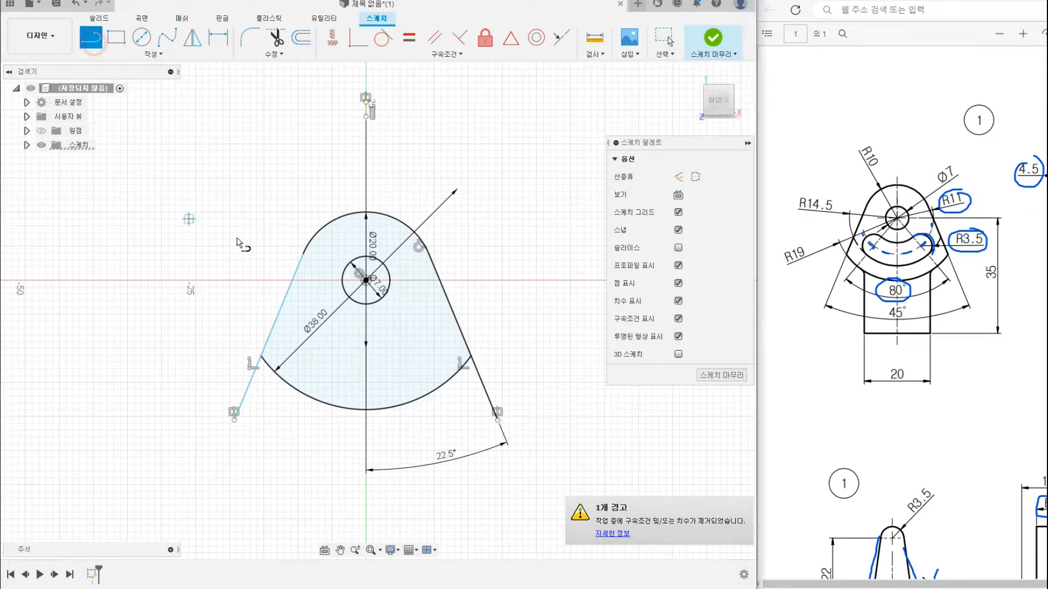
pyautogui.click(366, 280)
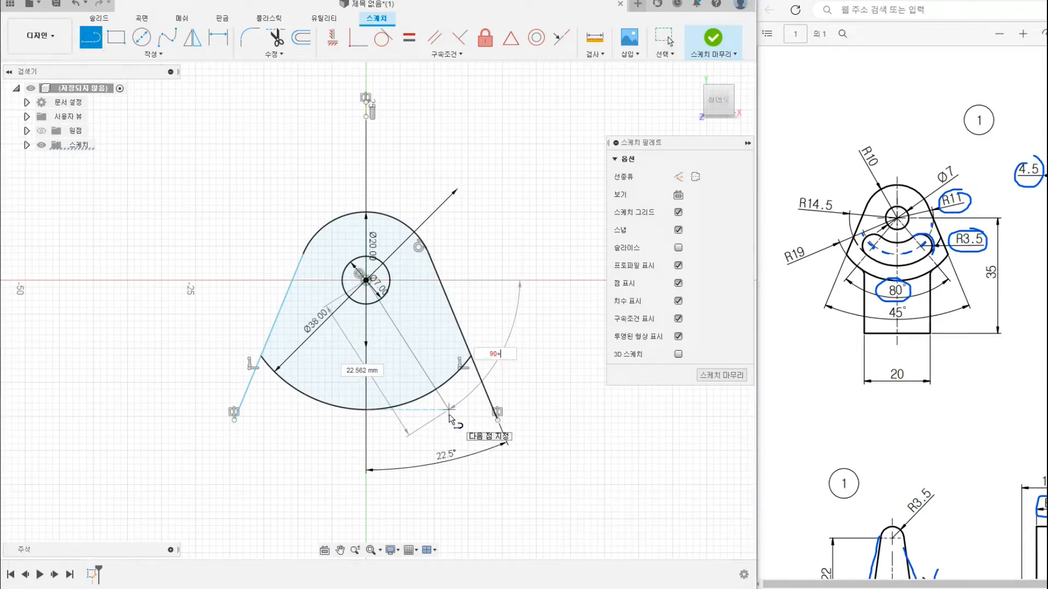
pyautogui.write('90+40')
pyautogui.press('Tab')
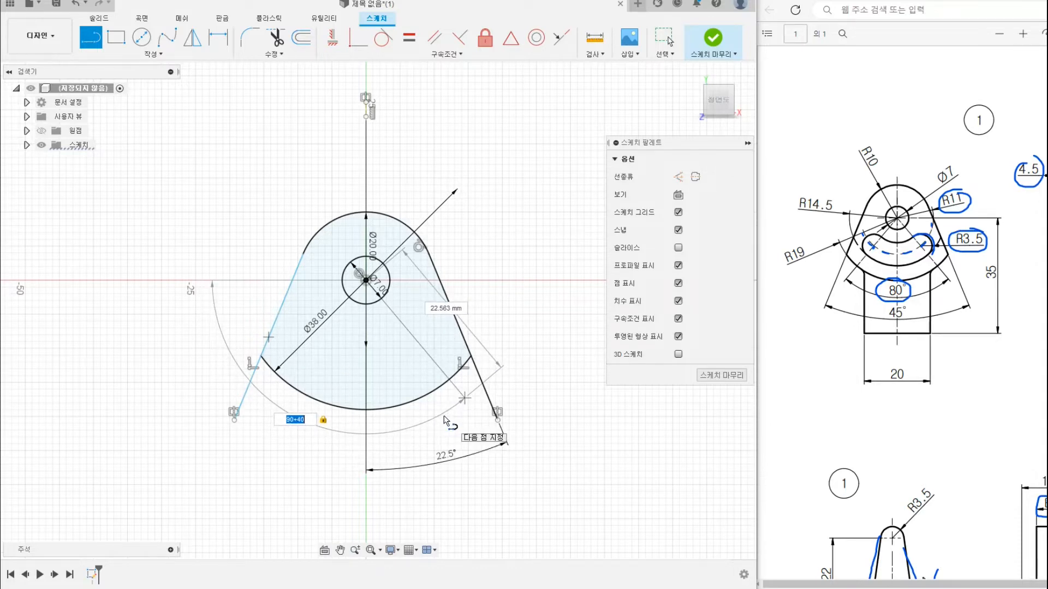
pyautogui.click(445, 420)
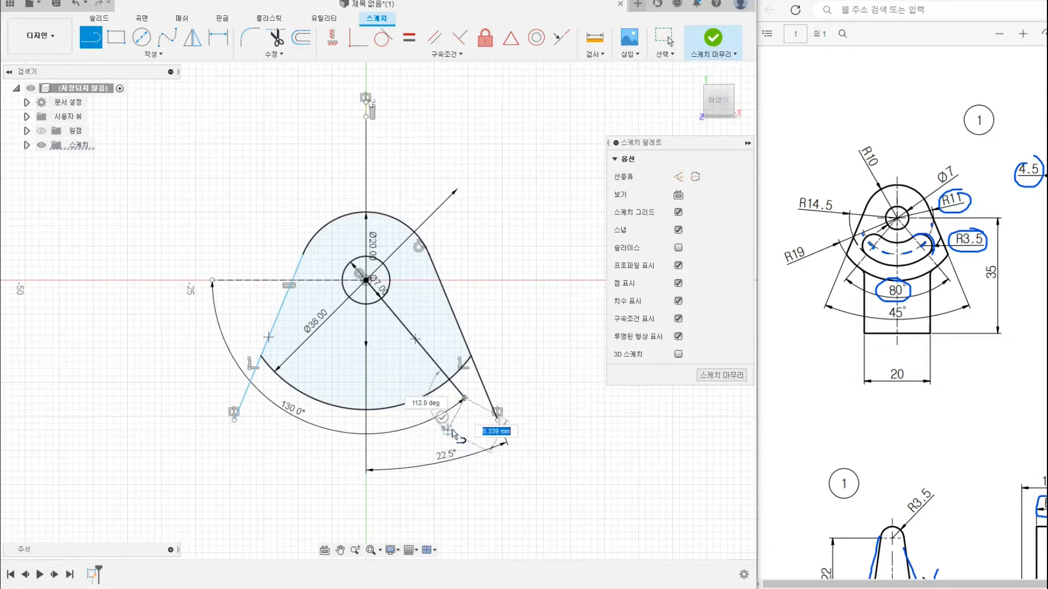
pyautogui.rightClick(454, 431)
pyautogui.click(496, 431)
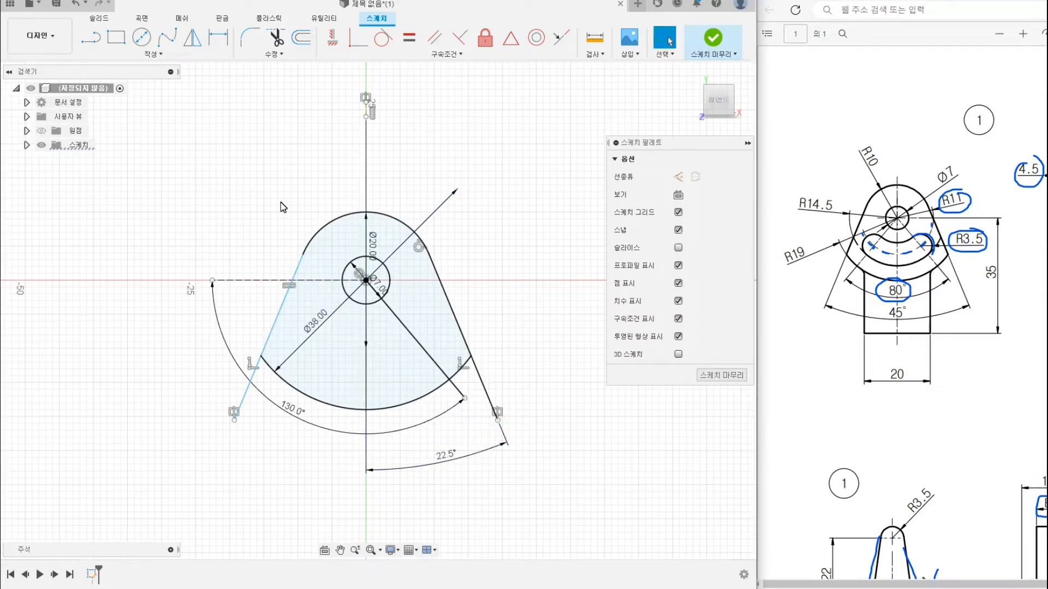
pyautogui.click(197, 41)
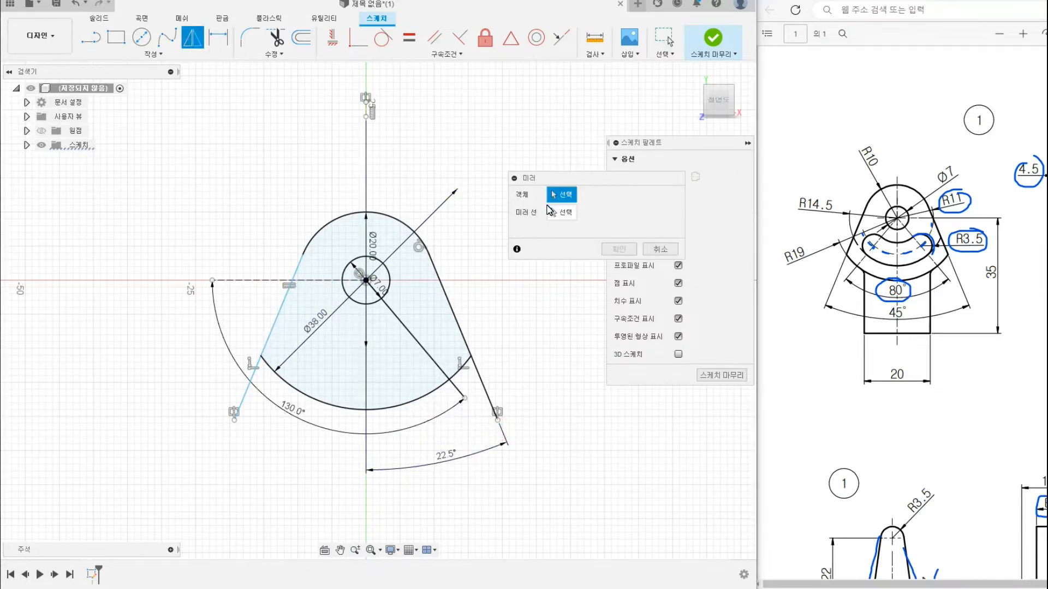
pyautogui.click(409, 333)
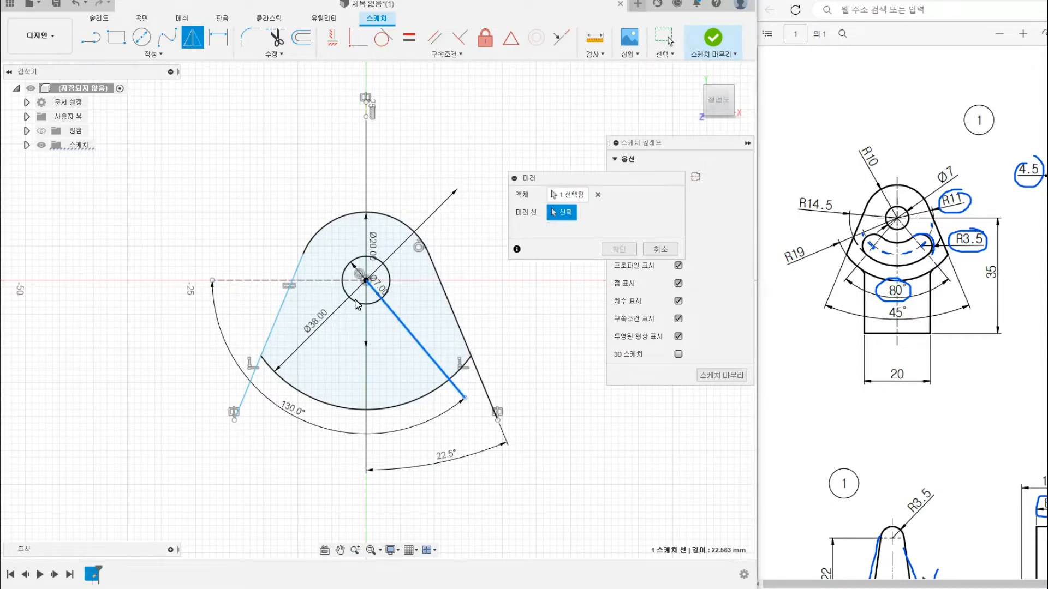
pyautogui.press('l')
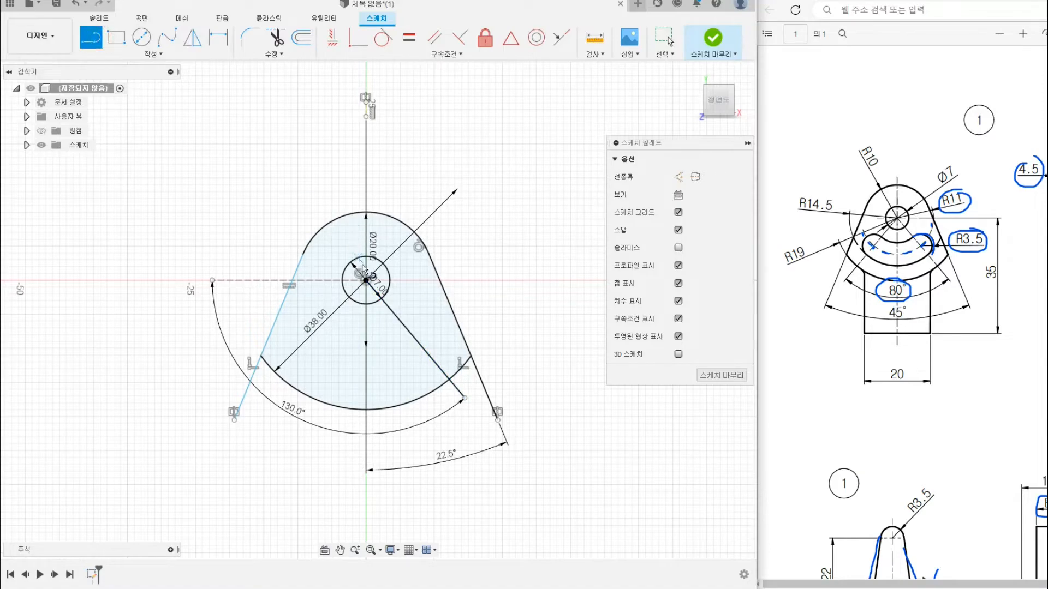
pyautogui.rightClick(367, 146)
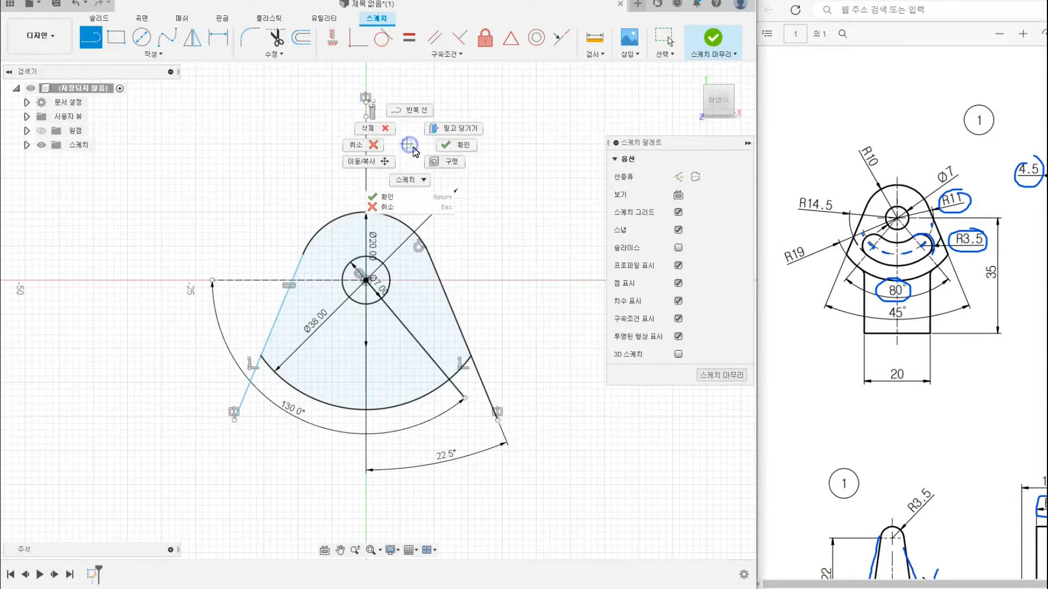
pyautogui.click(343, 142)
# Lengthen the vertical construction line above the profile by moving its endpoint downward along the centre axis.
pyautogui.moveTo(404, 156); pyautogui.dragTo(404, 215, button='middle')
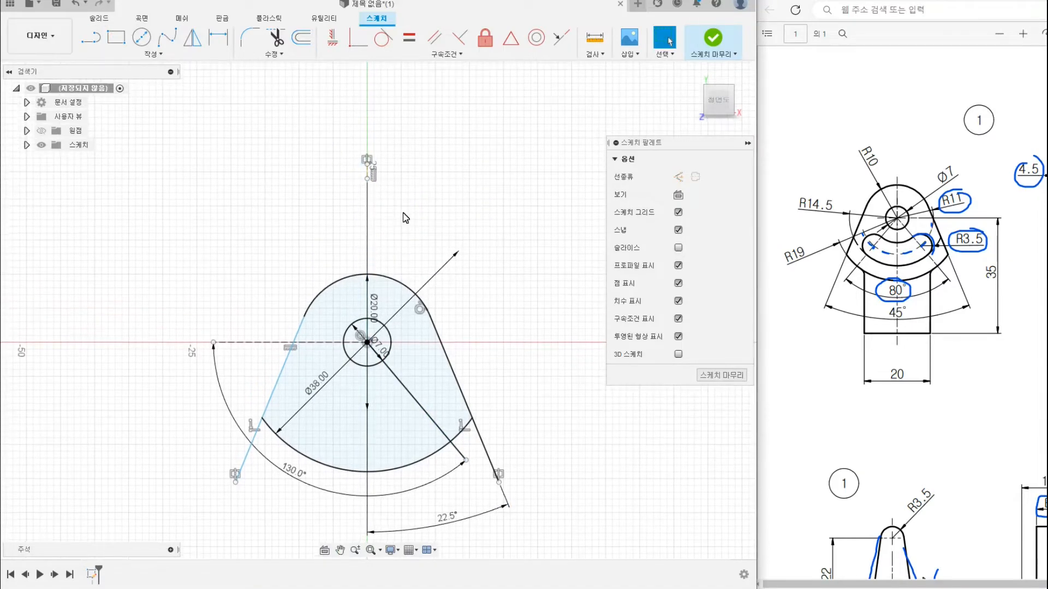
pyautogui.scroll(2, 404, 213)
pyautogui.scroll(-3, 369, 150)
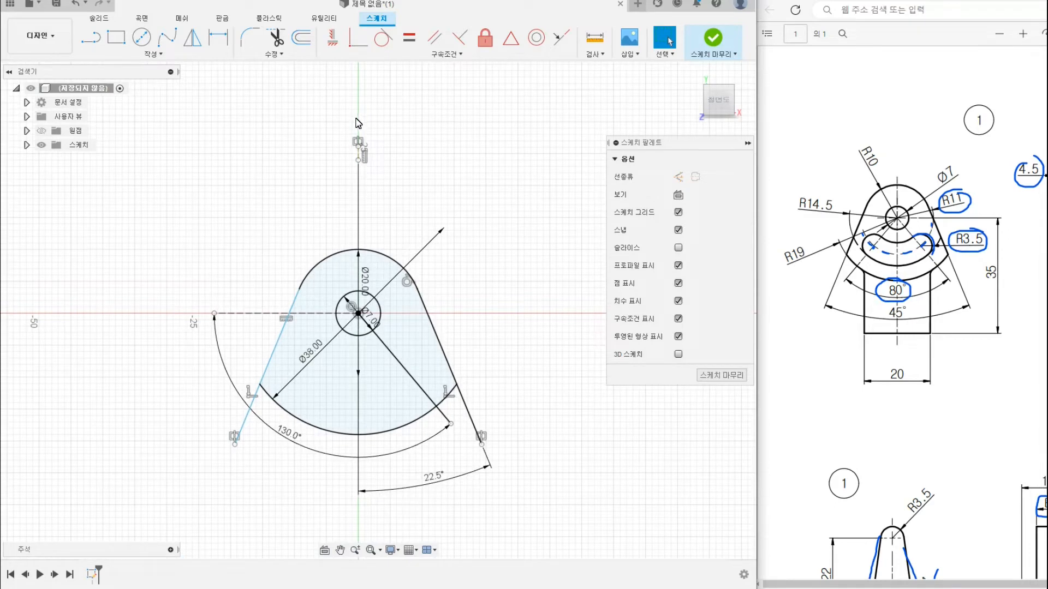
pyautogui.click(359, 158)
pyautogui.moveTo(358, 161); pyautogui.dragTo(358, 217)
pyautogui.click(234, 149)
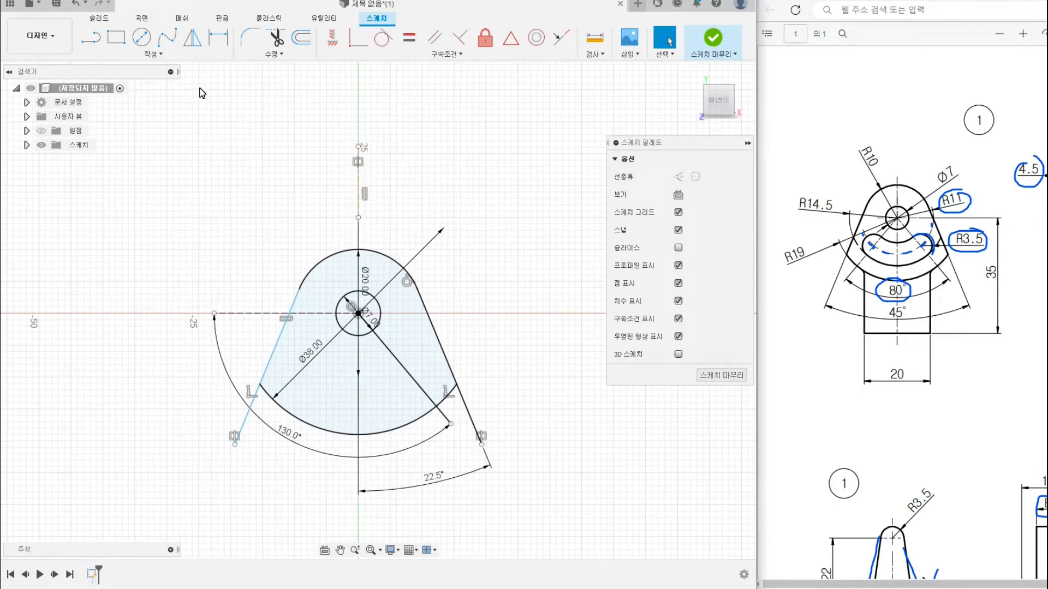
# Mirror the inner slanted line of the slot layout across the vertical construction line.
pyautogui.click(194, 38)
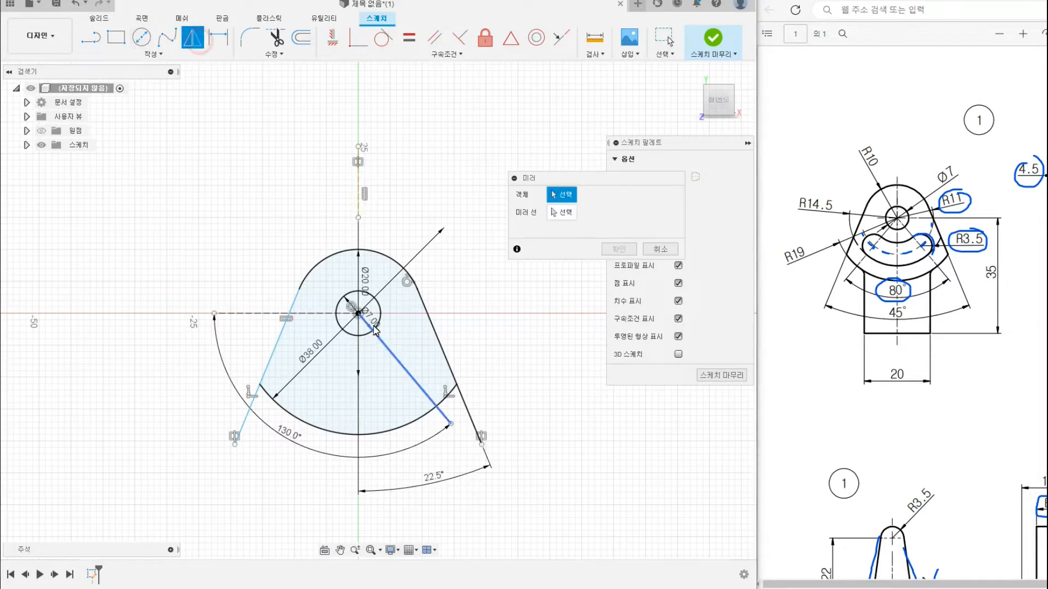
pyautogui.click(387, 350)
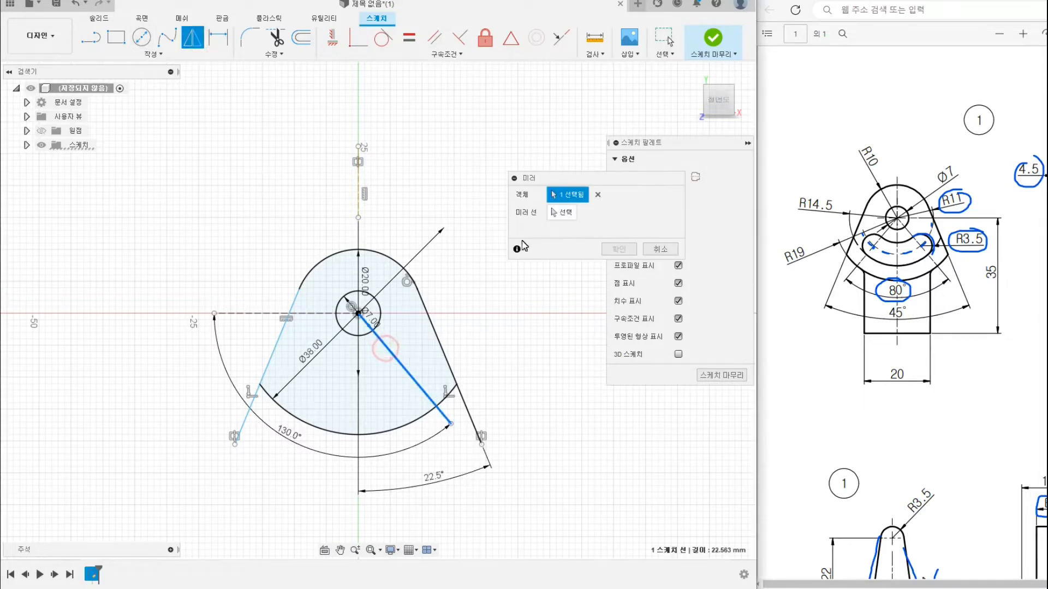
pyautogui.click(359, 187)
pyautogui.click(618, 249)
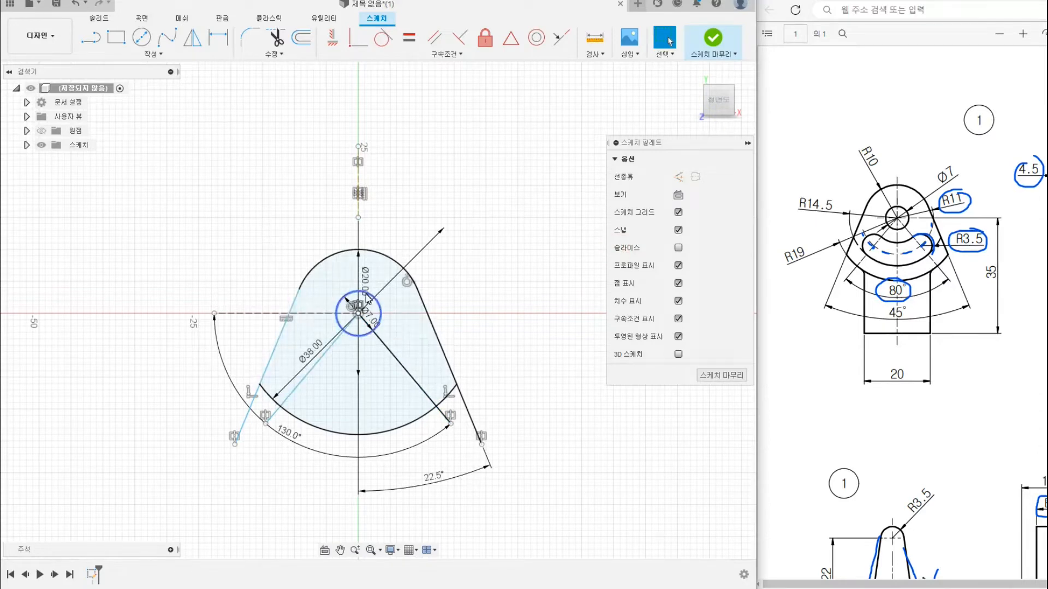
# Draw a 22 mm diameter circle centred on the 7 mm hole.
pyautogui.click(142, 38)
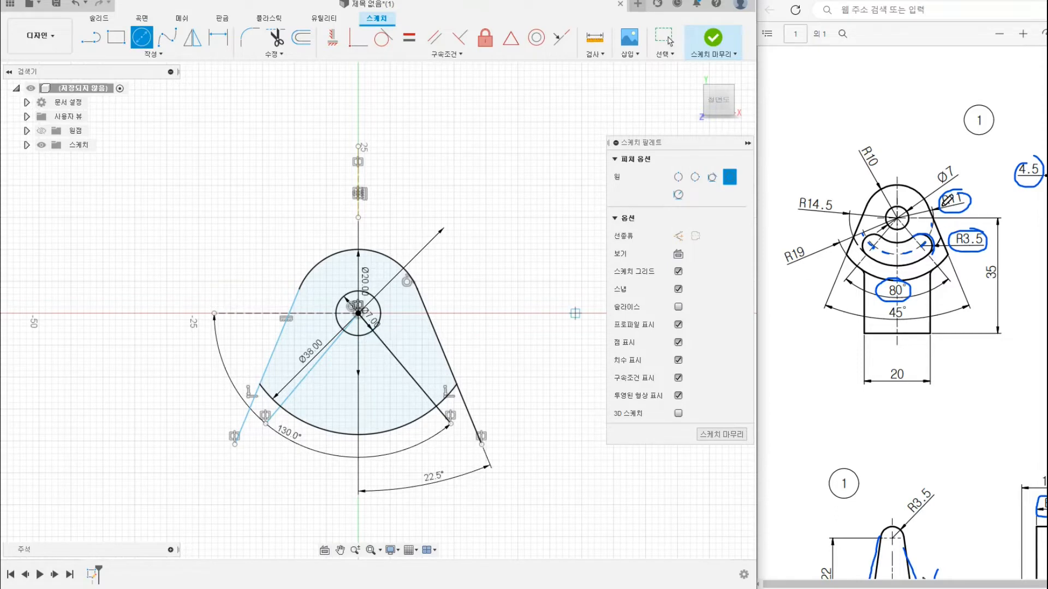
pyautogui.click(358, 314)
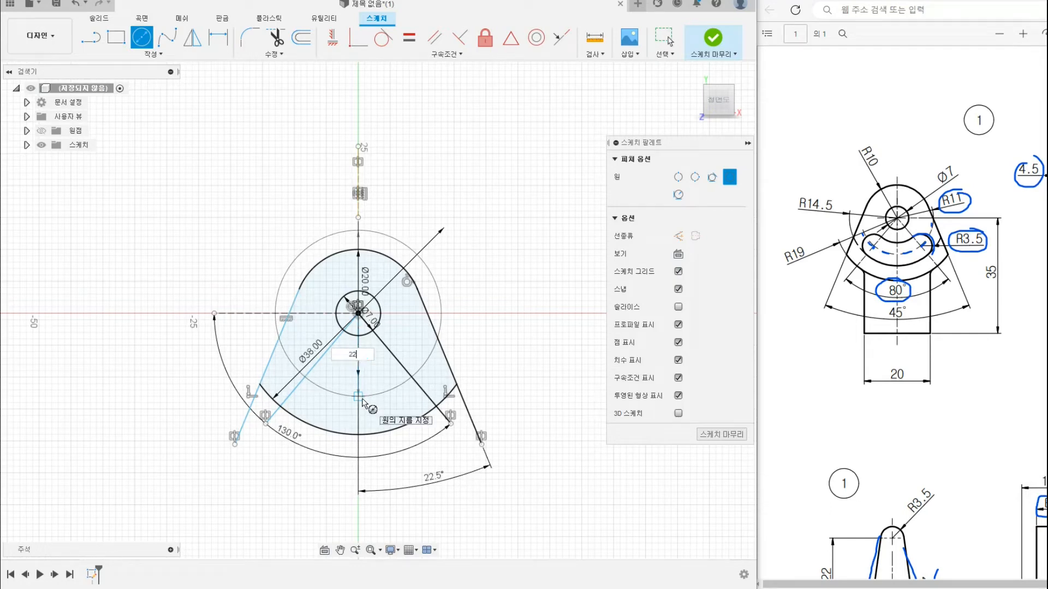
pyautogui.write('22')
pyautogui.press('Return')
pyautogui.press('Escape')
# Trim the 22 mm circle down to the lower arc between the two inner slanted lines.
pyautogui.scroll(3, 368, 337)
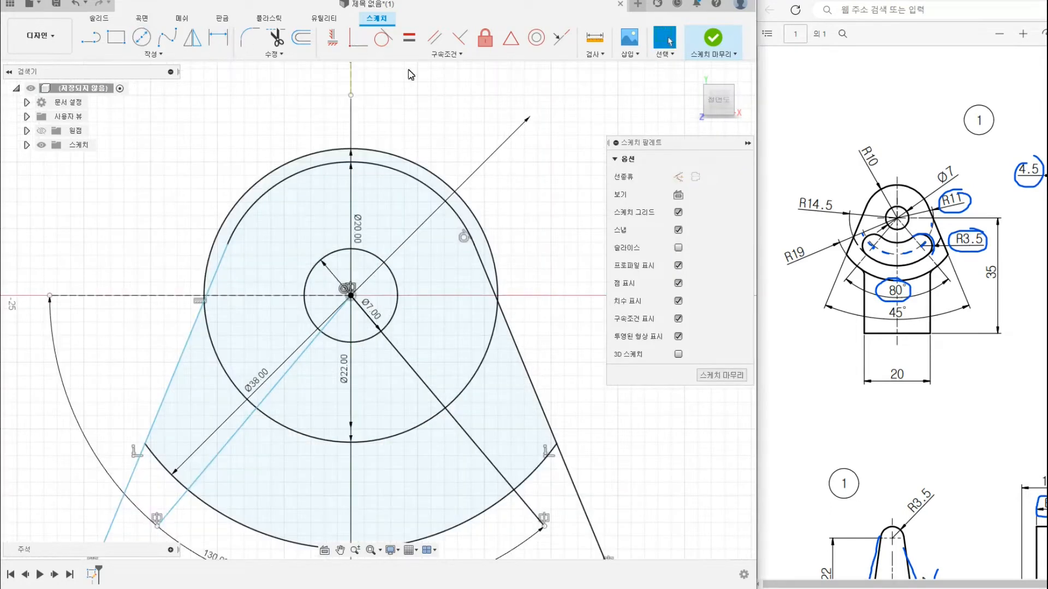
pyautogui.press('t')
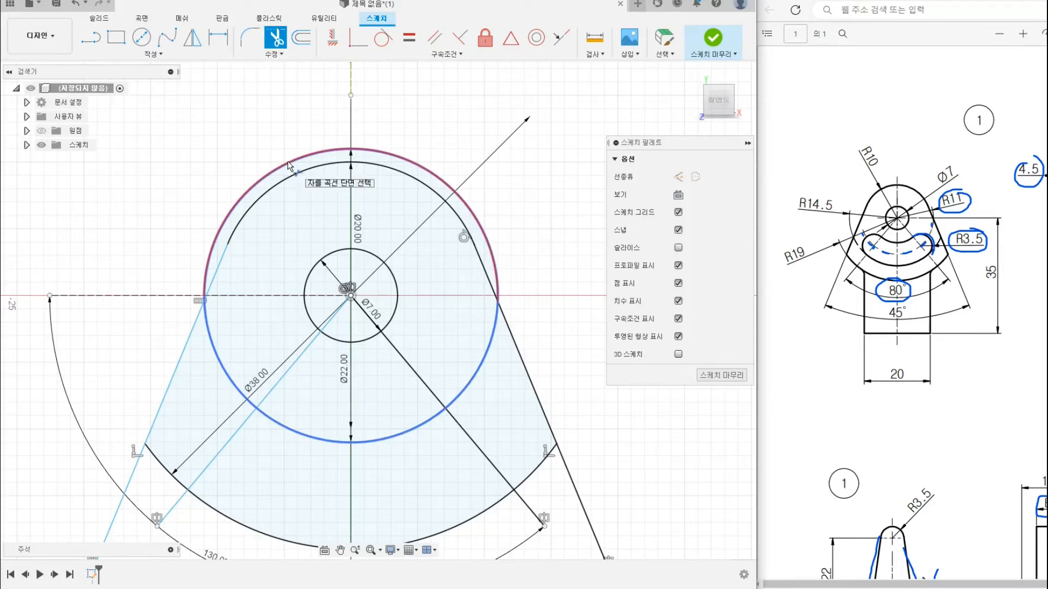
pyautogui.click(287, 162)
pyautogui.click(220, 359)
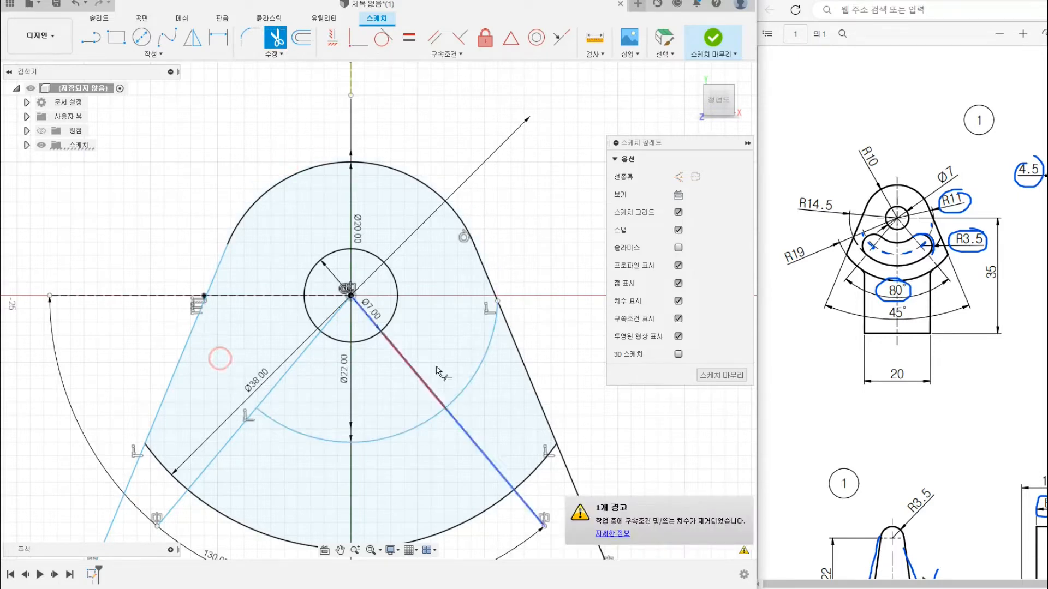
pyautogui.click(475, 372)
pyautogui.rightClick(514, 254)
pyautogui.click(555, 266)
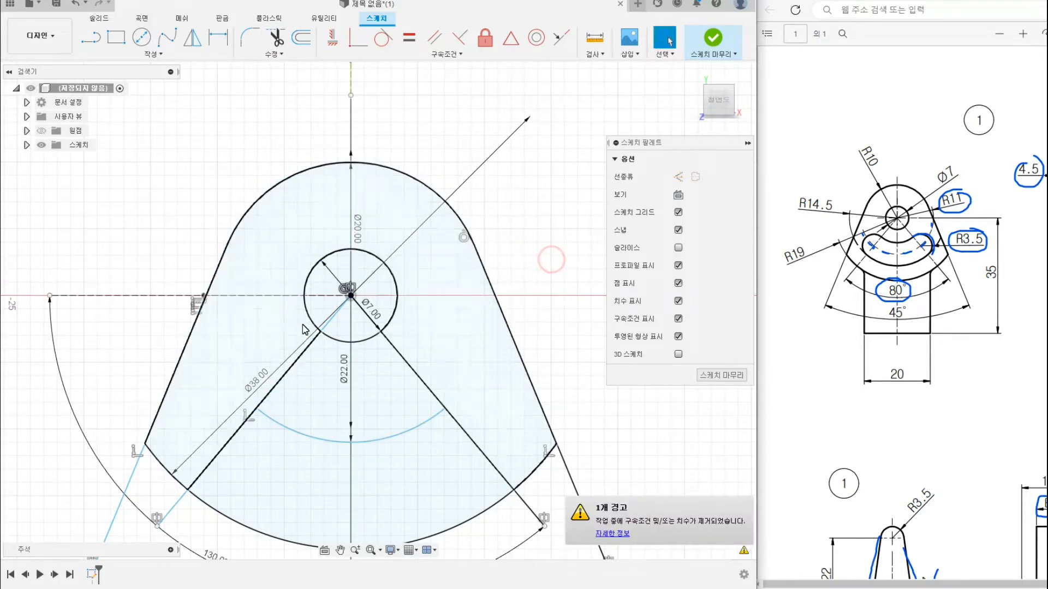
# Switch the 38 mm diameter dimension to a radius dimension and place it beside the profile's lower arc.
pyautogui.moveTo(256, 380); pyautogui.dragTo(118, 164)
pyautogui.press('Escape')
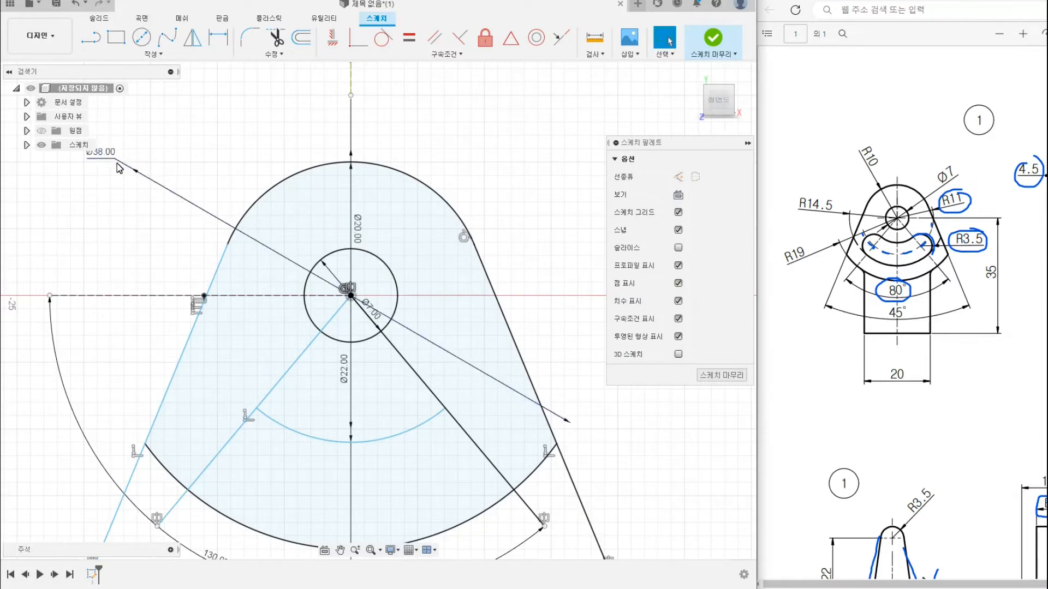
pyautogui.rightClick(105, 157)
pyautogui.click(109, 217)
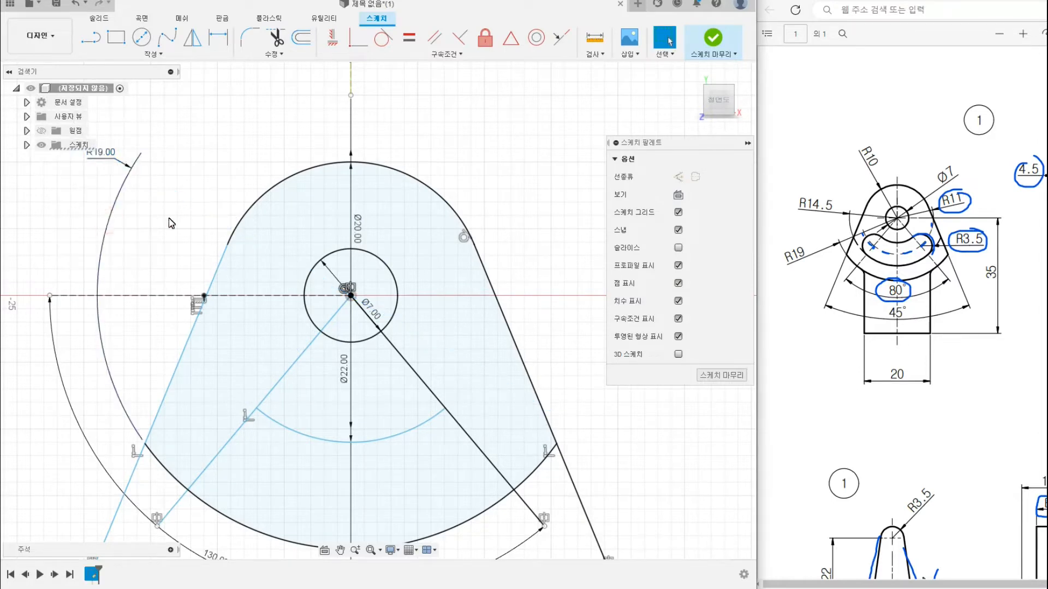
pyautogui.scroll(-2, 166, 210)
pyautogui.moveTo(166, 208); pyautogui.dragTo(235, 218, button='middle')
pyautogui.moveTo(185, 175); pyautogui.dragTo(293, 468)
# Trim the ends of the inner and outer slanted lines that extend below the R19 arc.
pyautogui.press('t')
pyautogui.click(239, 442)
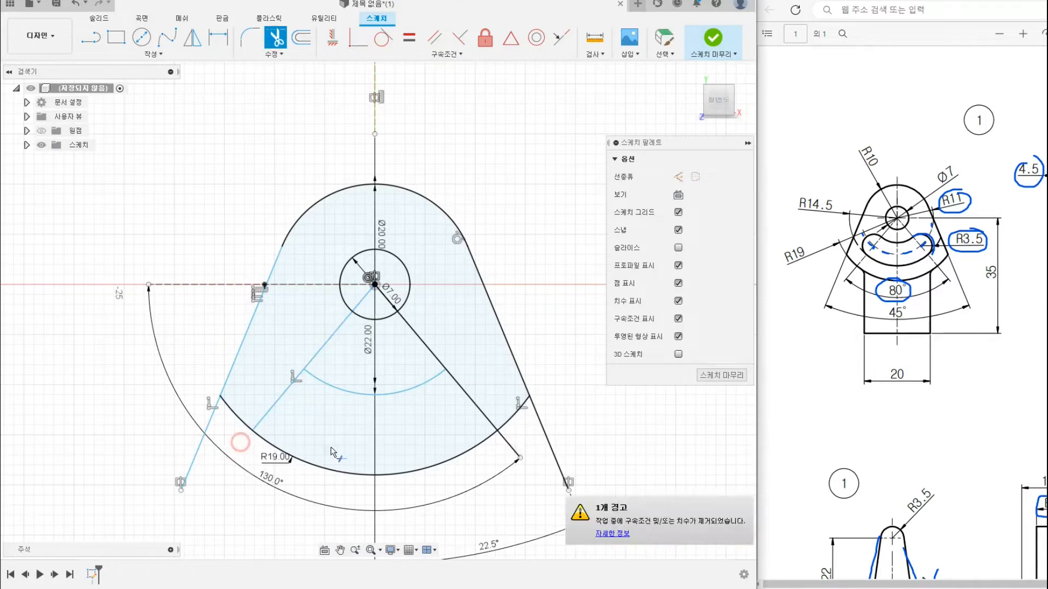
pyautogui.click(510, 445)
pyautogui.click(550, 437)
pyautogui.click(192, 464)
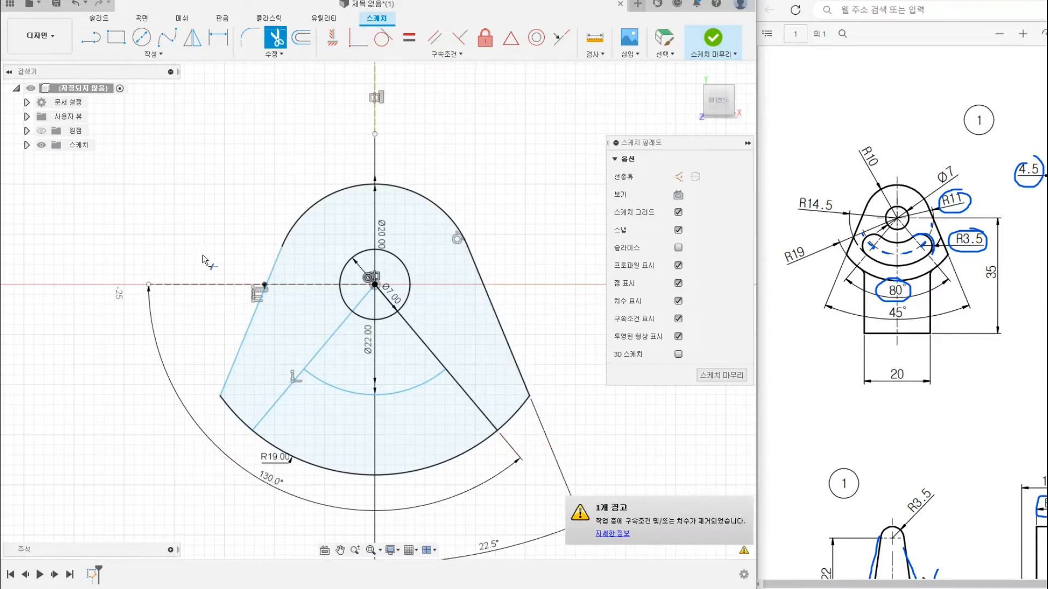
# Dimension the angle between the two inner slanted lines, placing it below the R19 arc.
pyautogui.click(218, 37)
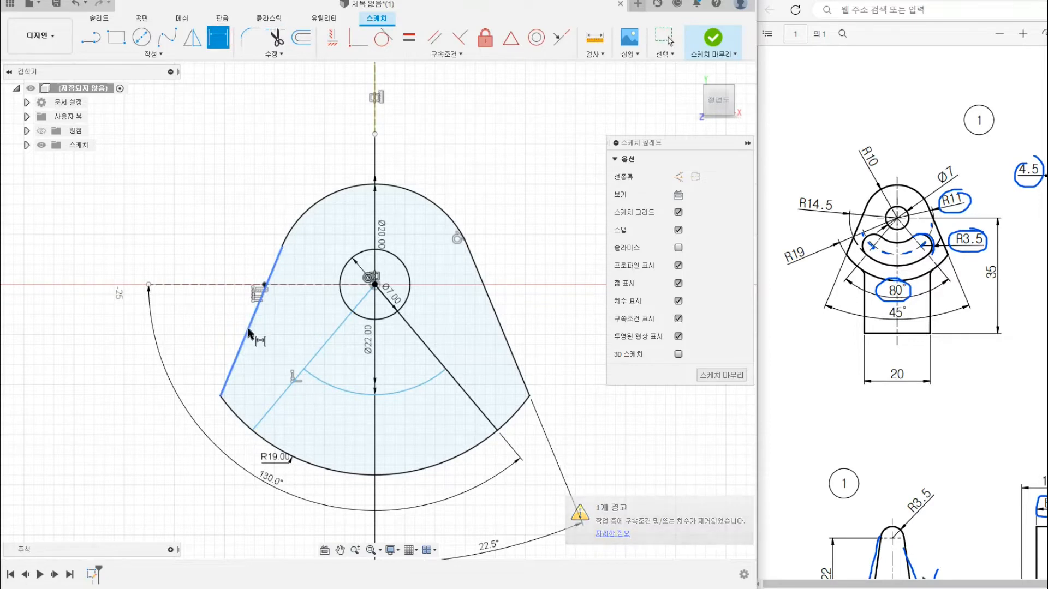
pyautogui.click(289, 387)
pyautogui.click(471, 402)
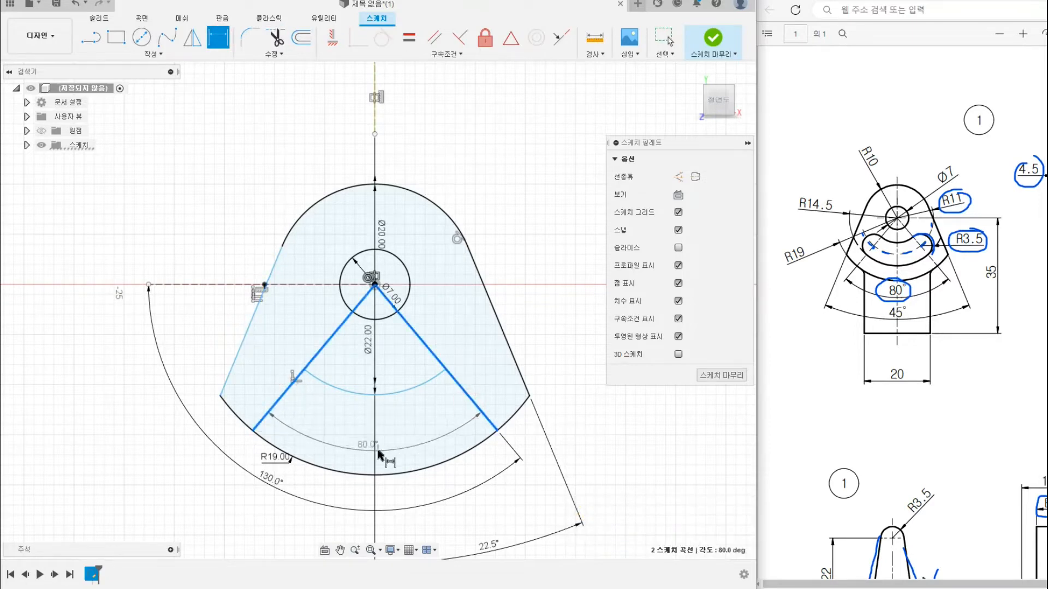
pyautogui.click(378, 494)
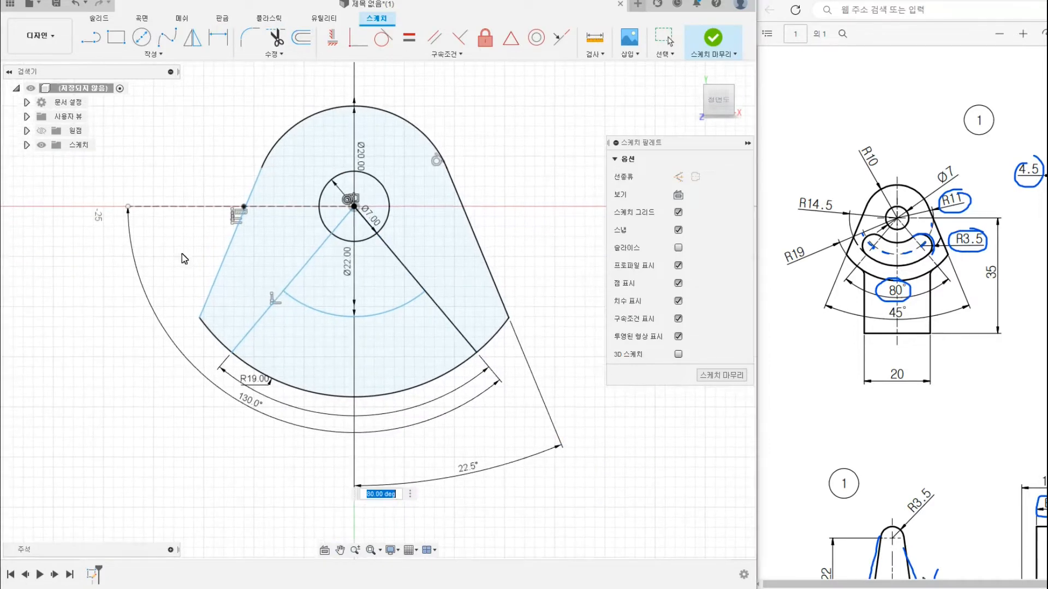
# Dimension the angle between the profile's two outer slanted sides, placing it below the other dimensions.
pyautogui.rightClick(187, 252)
pyautogui.click(172, 220)
pyautogui.click(225, 260)
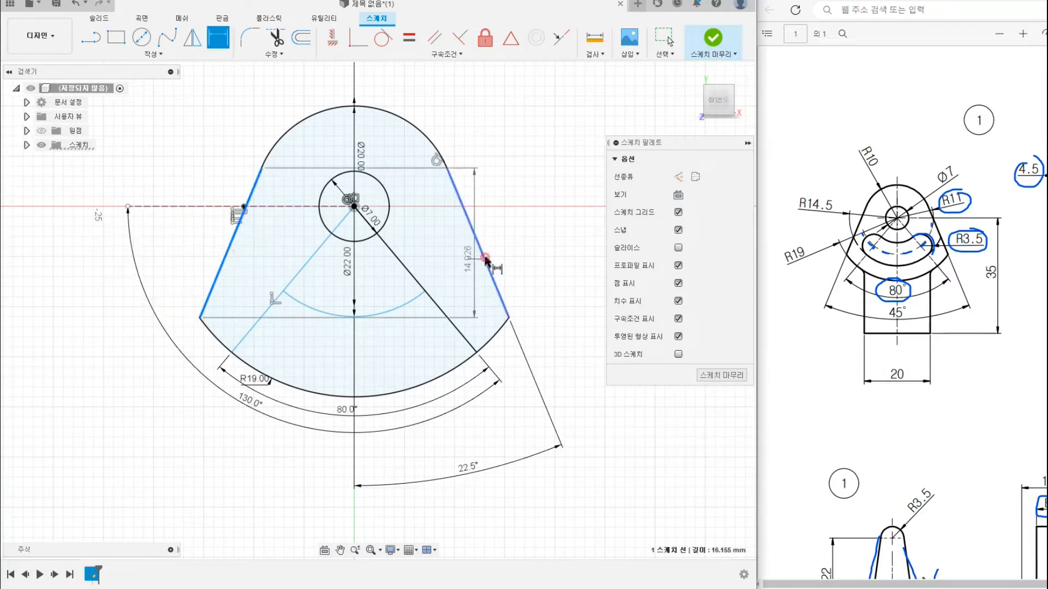
pyautogui.click(484, 258)
pyautogui.click(350, 523)
pyautogui.press('Return')
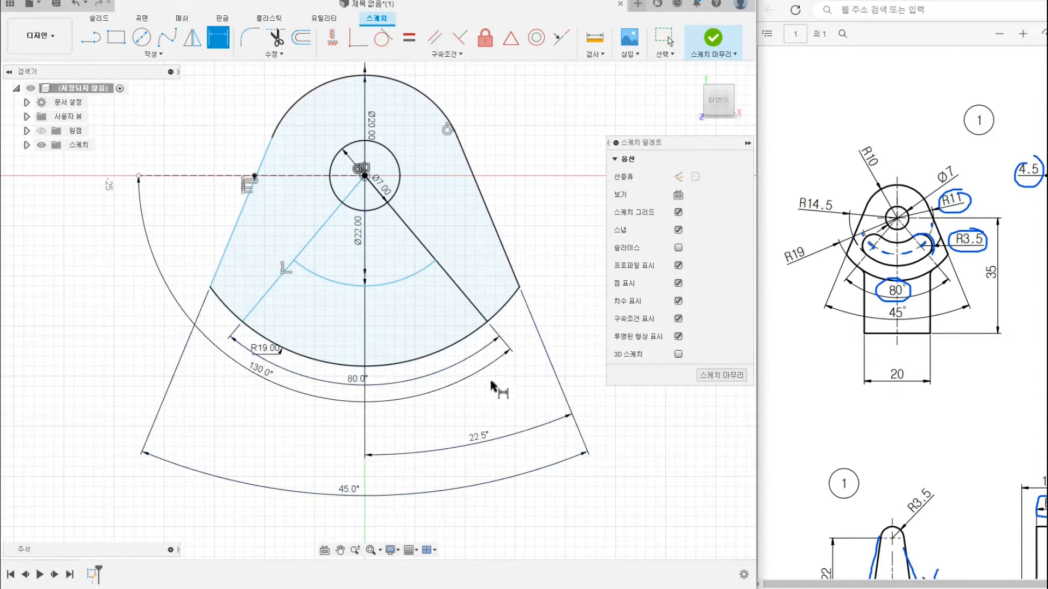
pyautogui.moveTo(473, 332); pyautogui.dragTo(477, 372, button='middle')
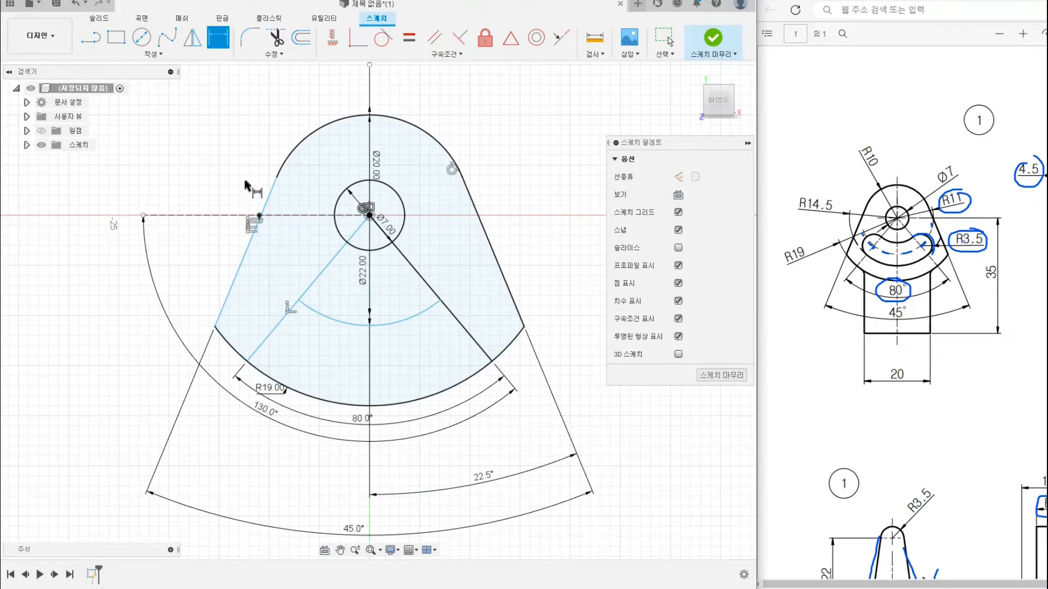
pyautogui.rightClick(203, 144)
pyautogui.click(165, 147)
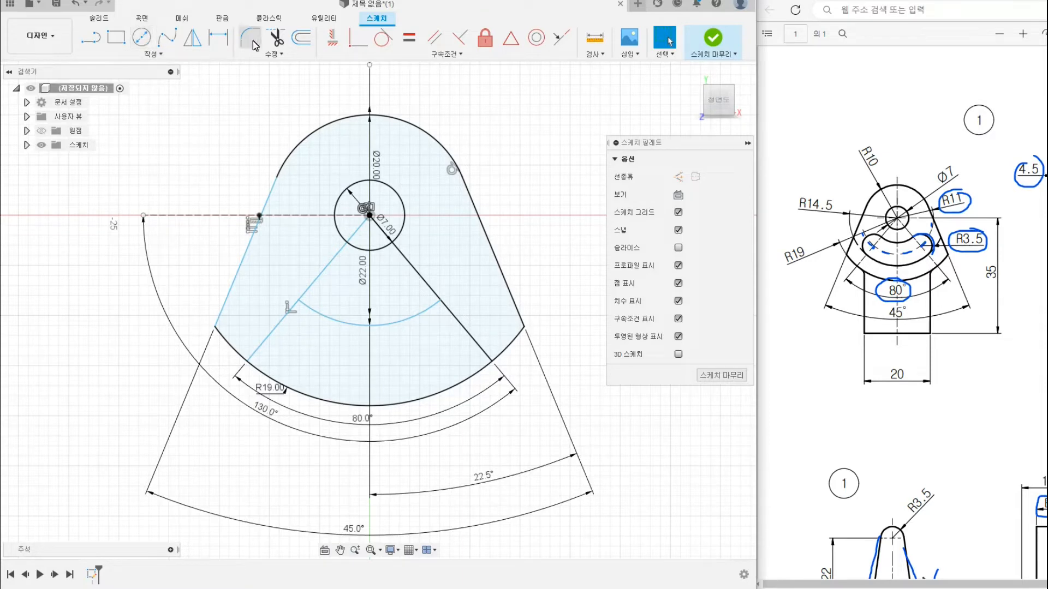
# Draw a three-point arc slot along the R11 arc between the two inner slanted lines, with a width of 3.5*2 mm.
pyautogui.click(149, 55)
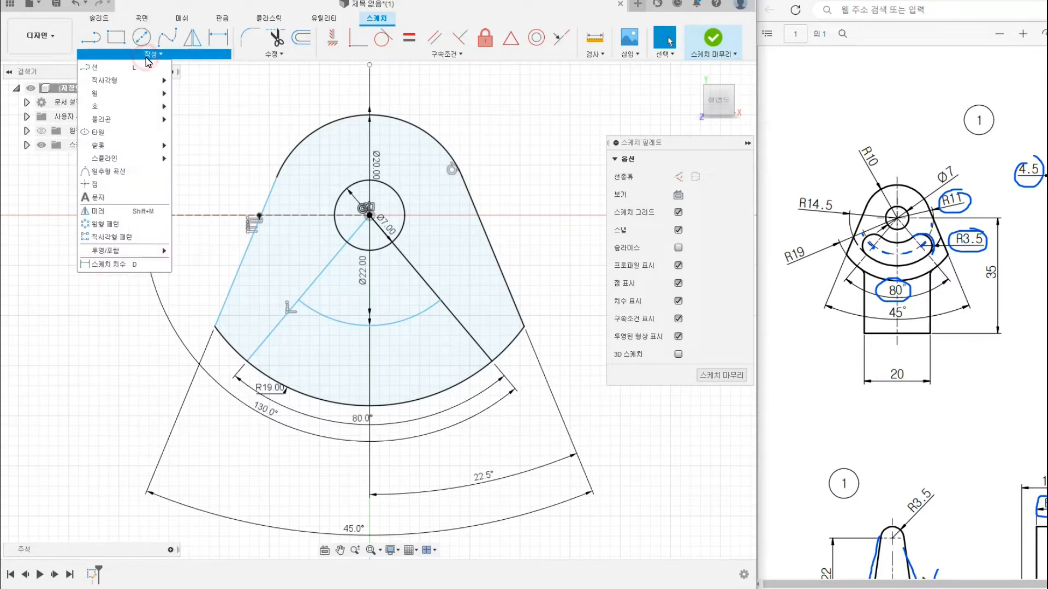
pyautogui.moveTo(131, 145)
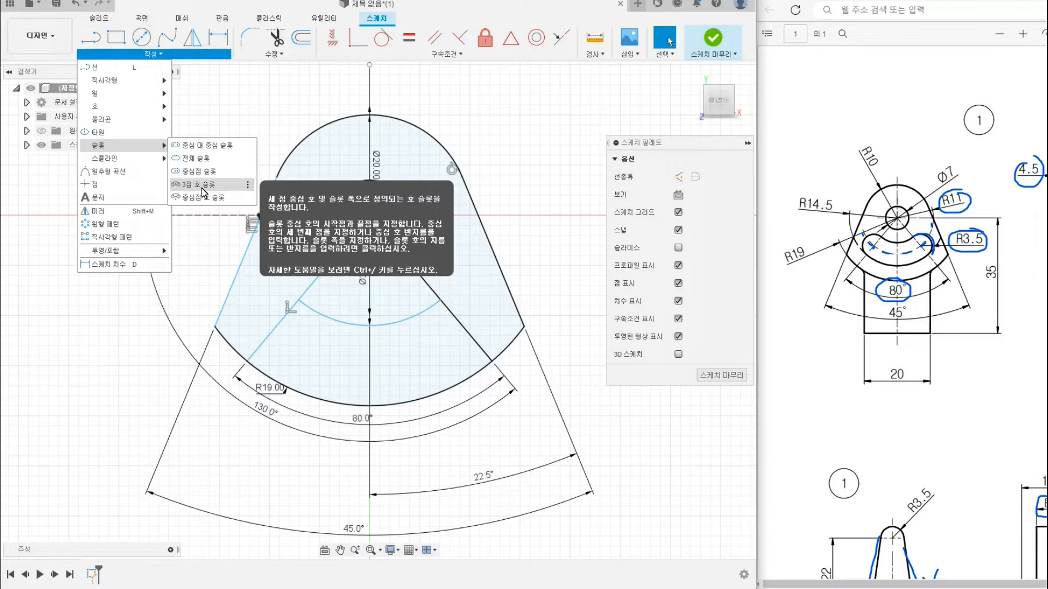
pyautogui.click(201, 185)
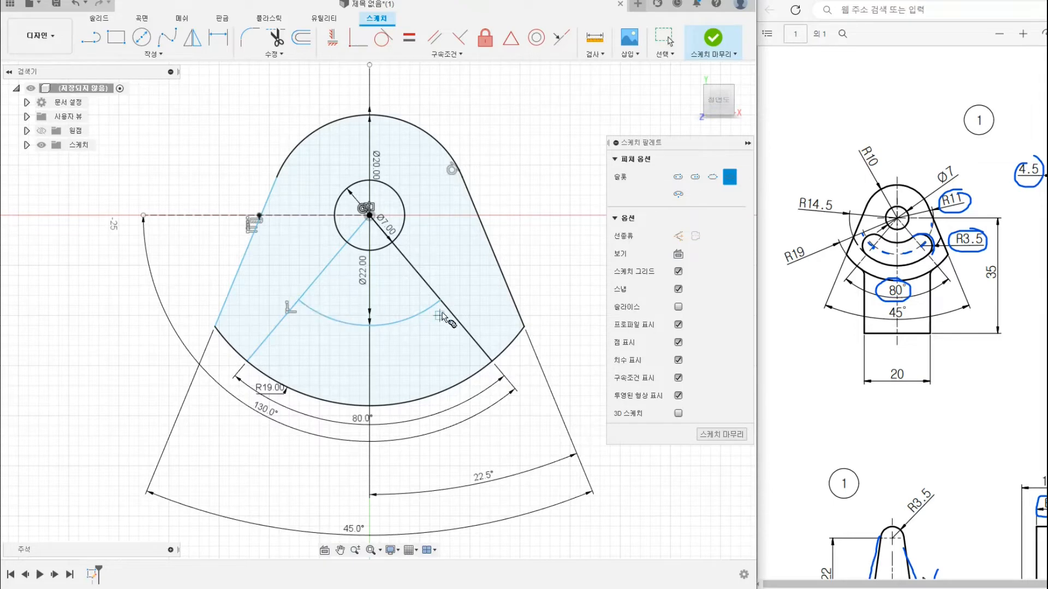
pyautogui.scroll(4, 371, 315)
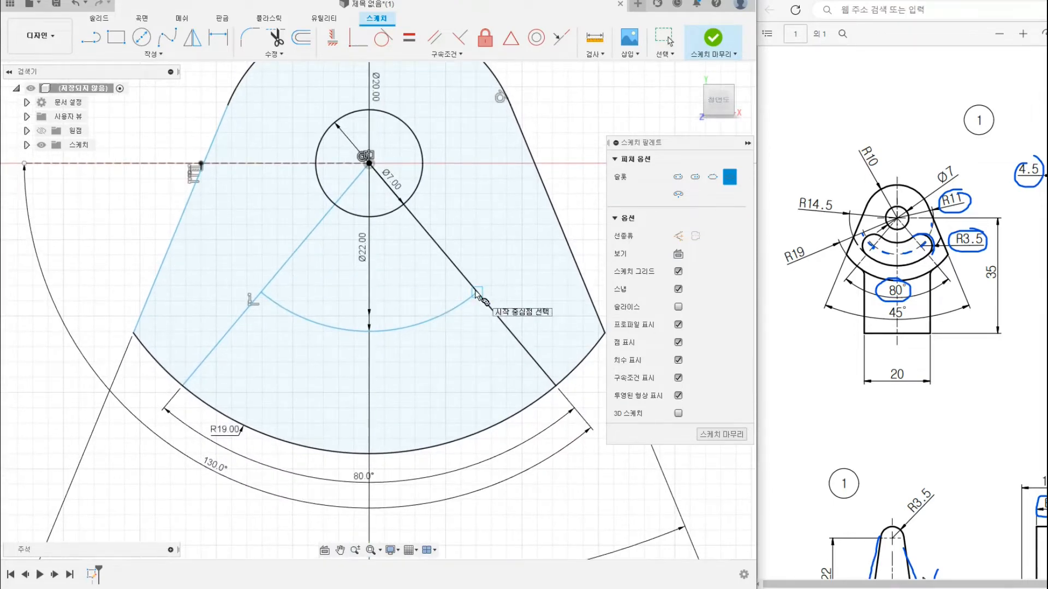
pyautogui.click(477, 293)
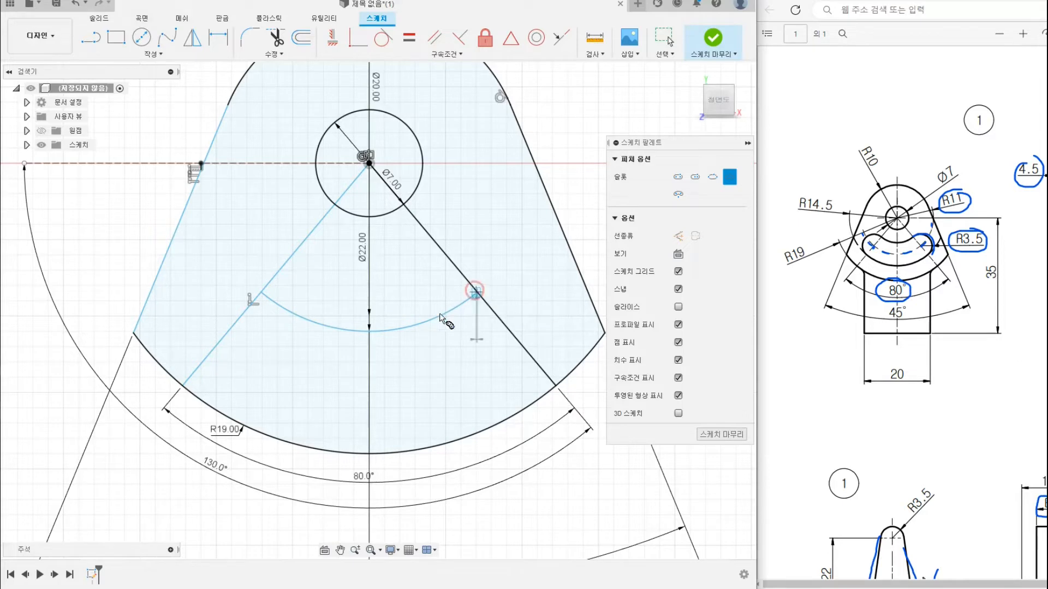
pyautogui.click(261, 293)
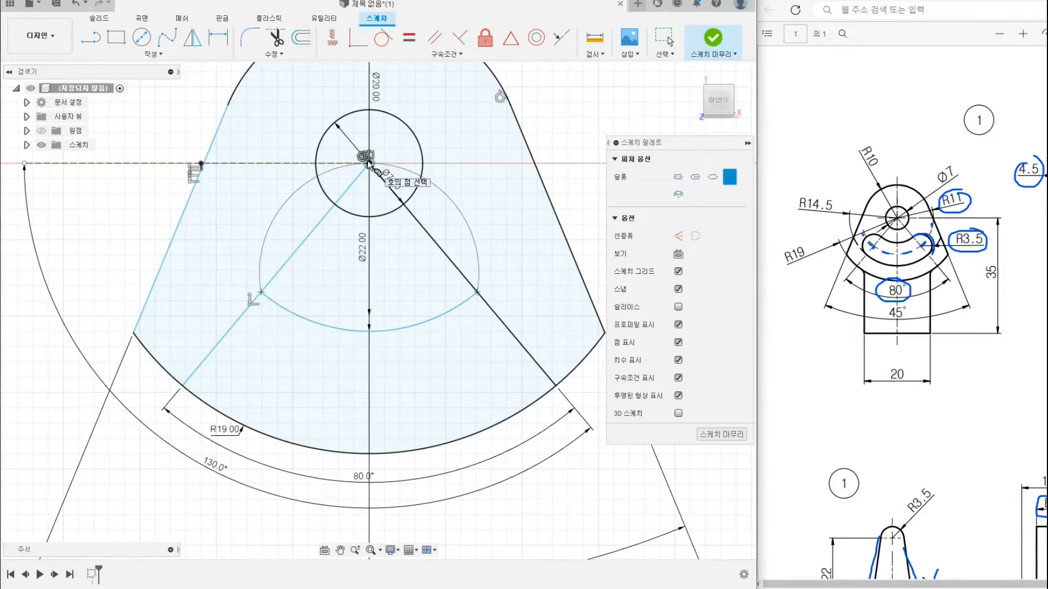
pyautogui.click(370, 334)
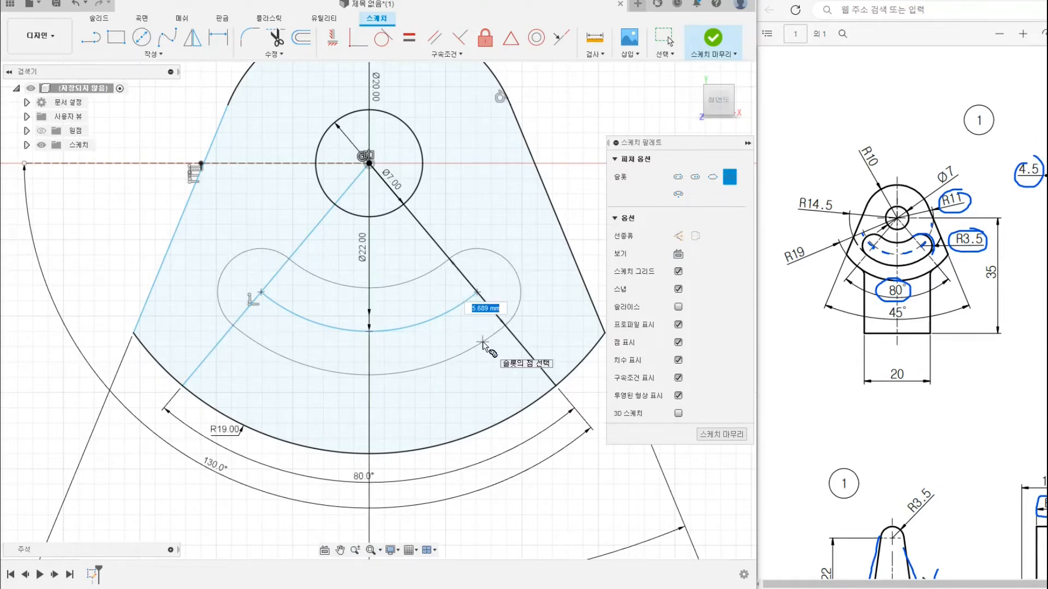
pyautogui.write('*2')
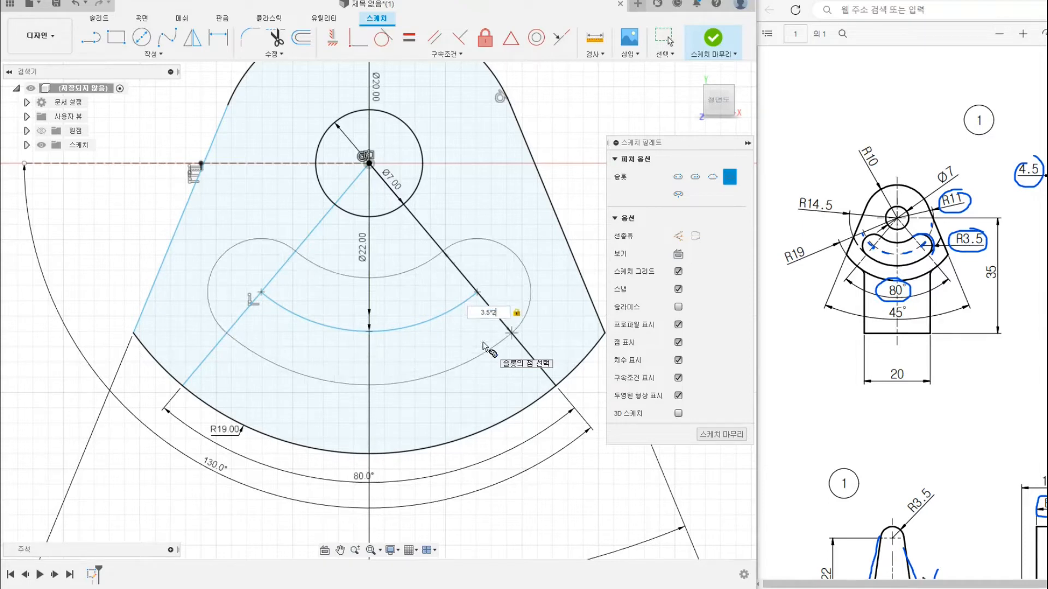
pyautogui.press('Return')
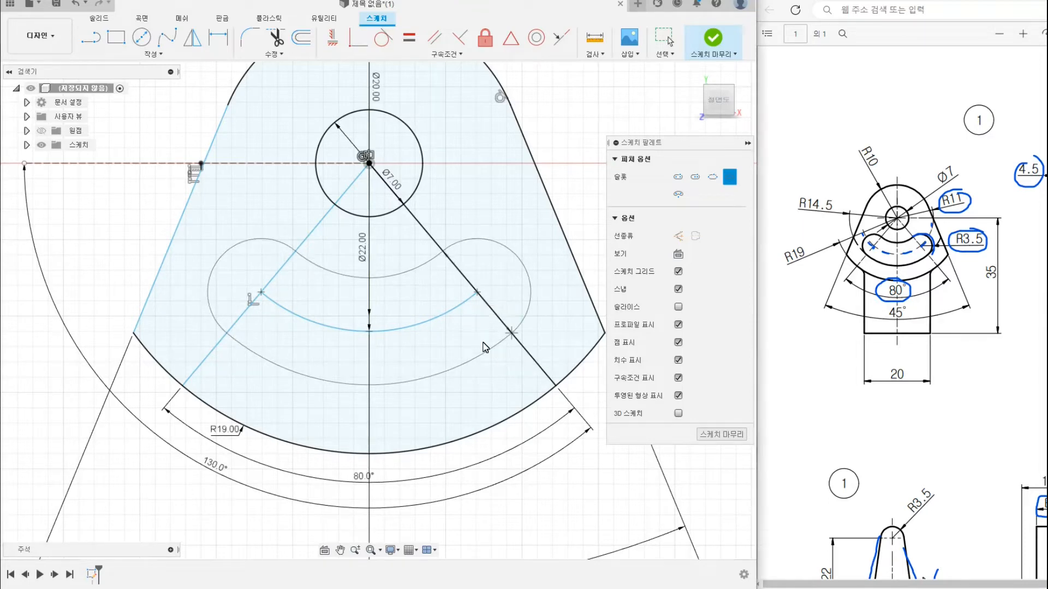
pyautogui.press('Escape')
pyautogui.scroll(-3, 475, 342)
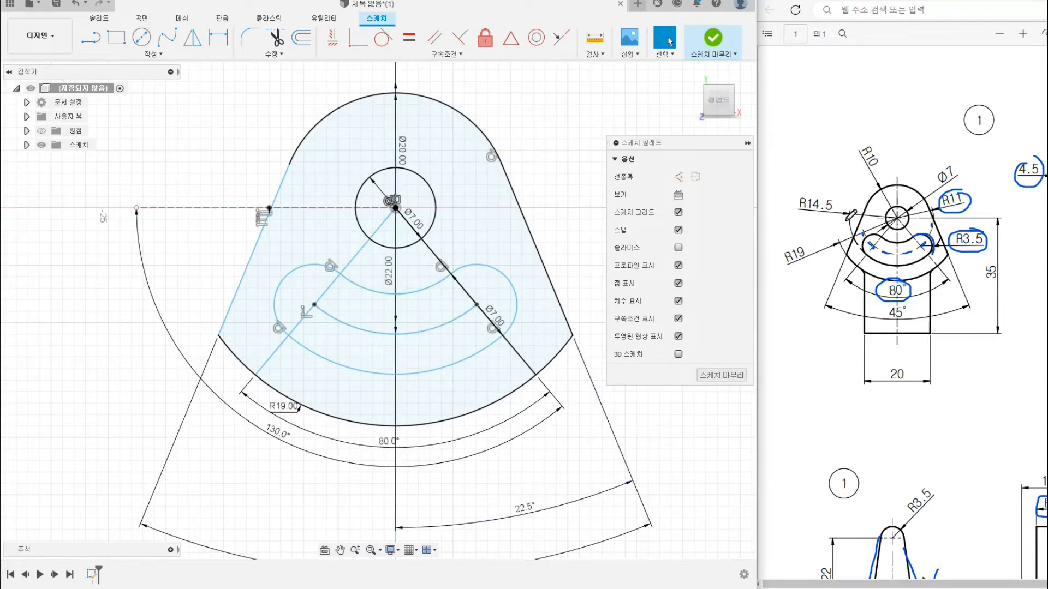
# Mark the R14.5 dimension and trace its arc on the reference drawing's front view, then mark the matching edge in the side view.
pyautogui.keyDown('ctrl'); pyautogui.scroll(1, 900, 231); pyautogui.keyUp('ctrl')
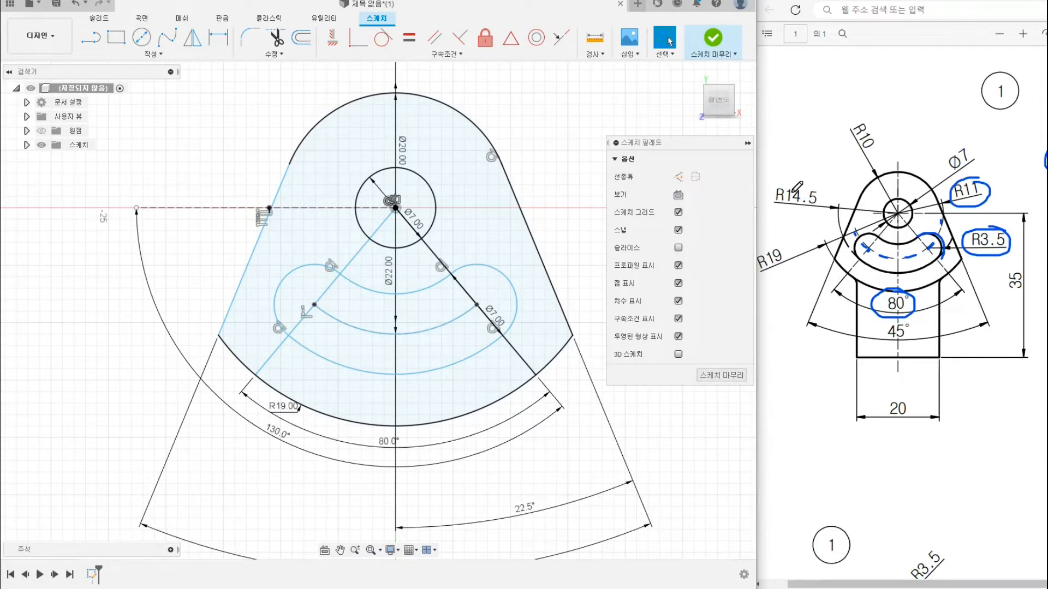
pyautogui.moveTo(806, 182); pyautogui.dragTo(803, 178)
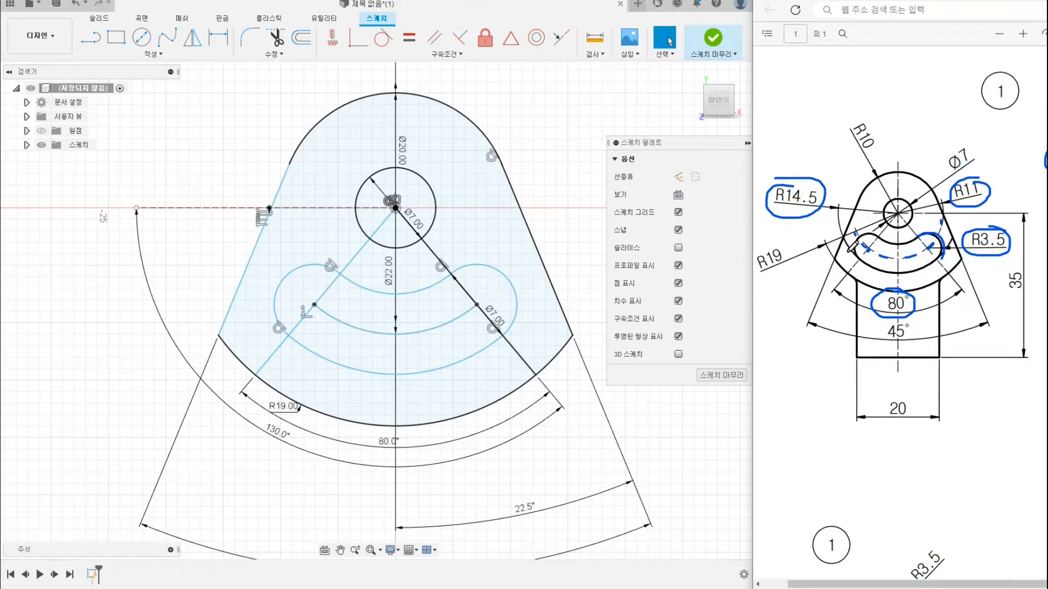
pyautogui.moveTo(844, 238); pyautogui.dragTo(879, 269)
pyautogui.moveTo(892, 272); pyautogui.dragTo(935, 266)
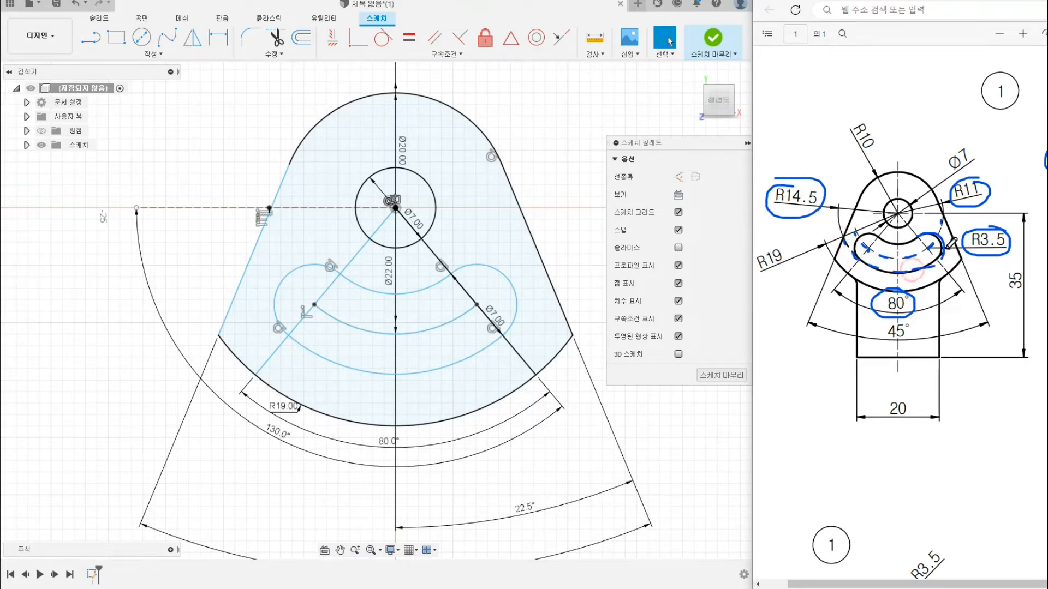
pyautogui.click(951, 246)
pyautogui.hscroll(5, 940, 327)
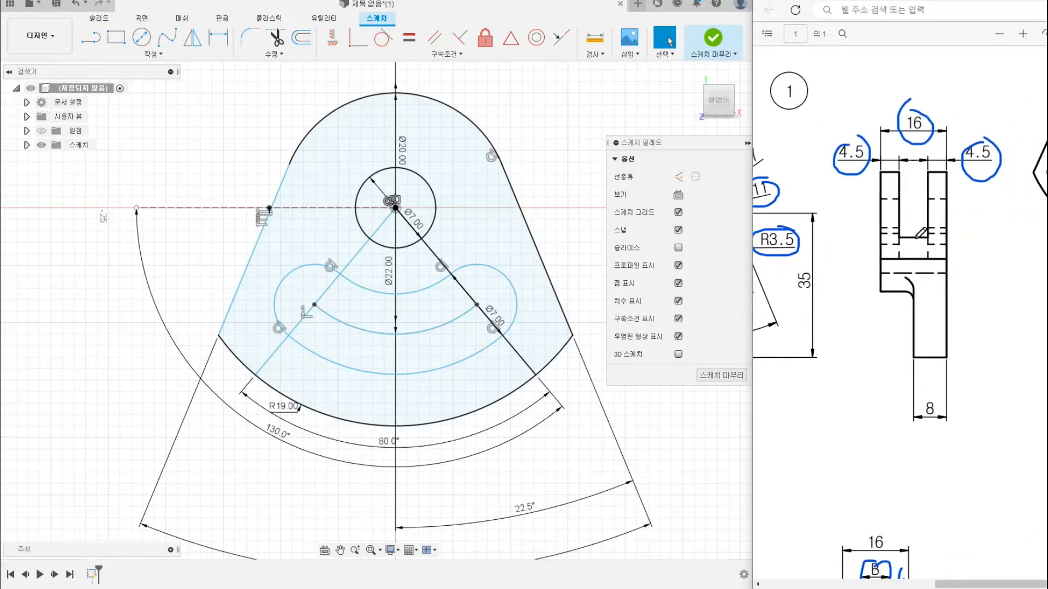
pyautogui.moveTo(901, 236); pyautogui.dragTo(929, 238)
pyautogui.hscroll(-4, 901, 340)
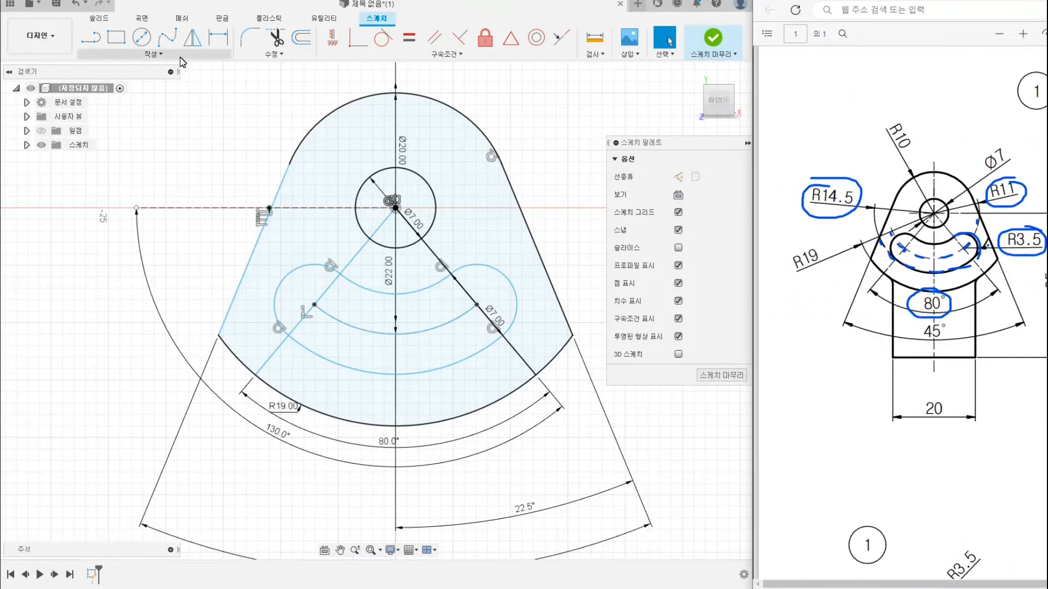
# Draw a circle centred on the origin with a diameter of 14.5*2 mm.
pyautogui.click(141, 37)
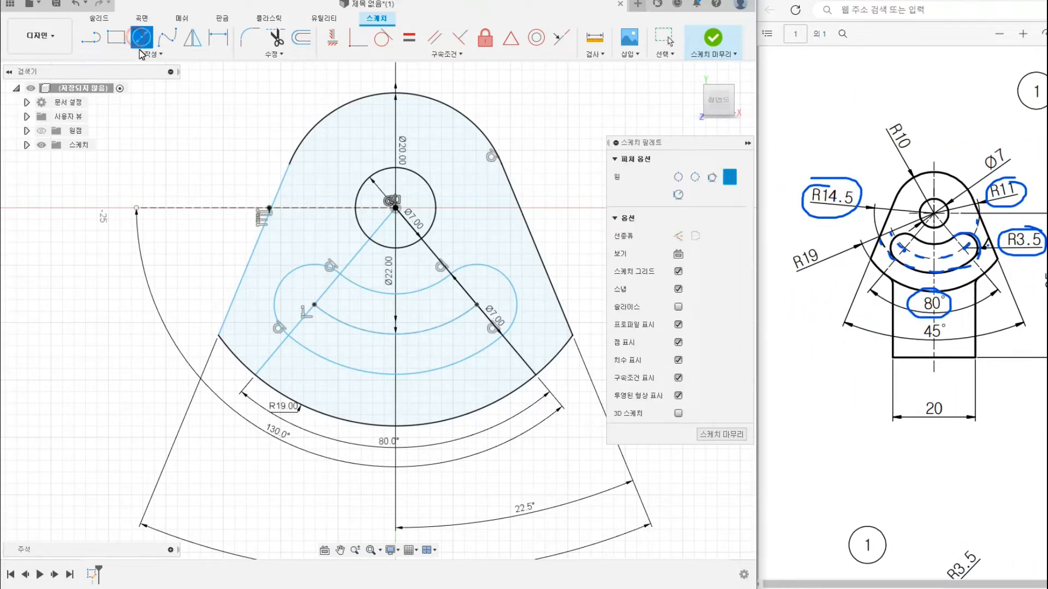
pyautogui.click(395, 208)
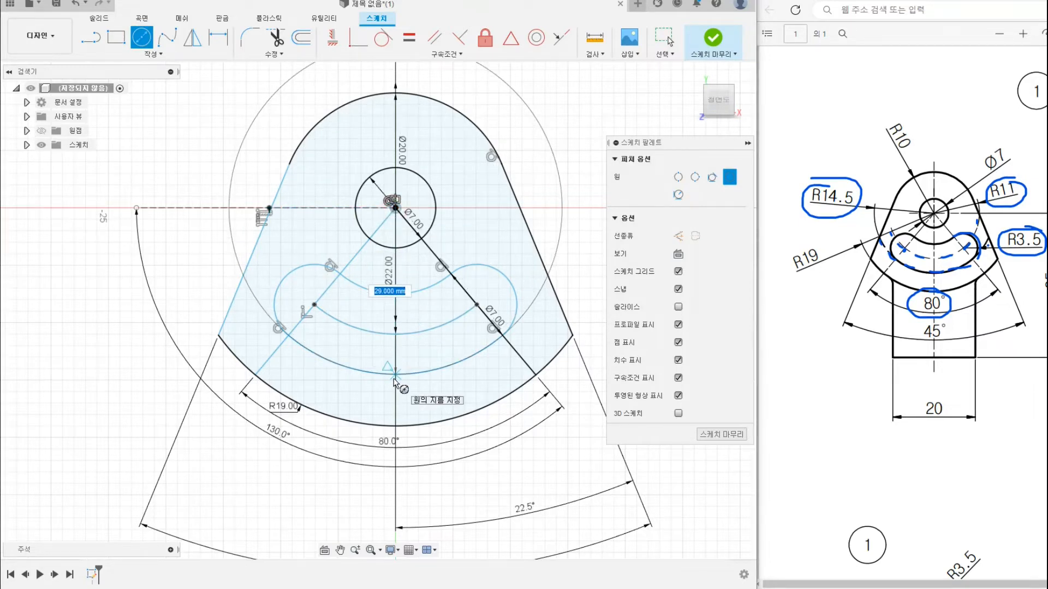
pyautogui.write('14.')
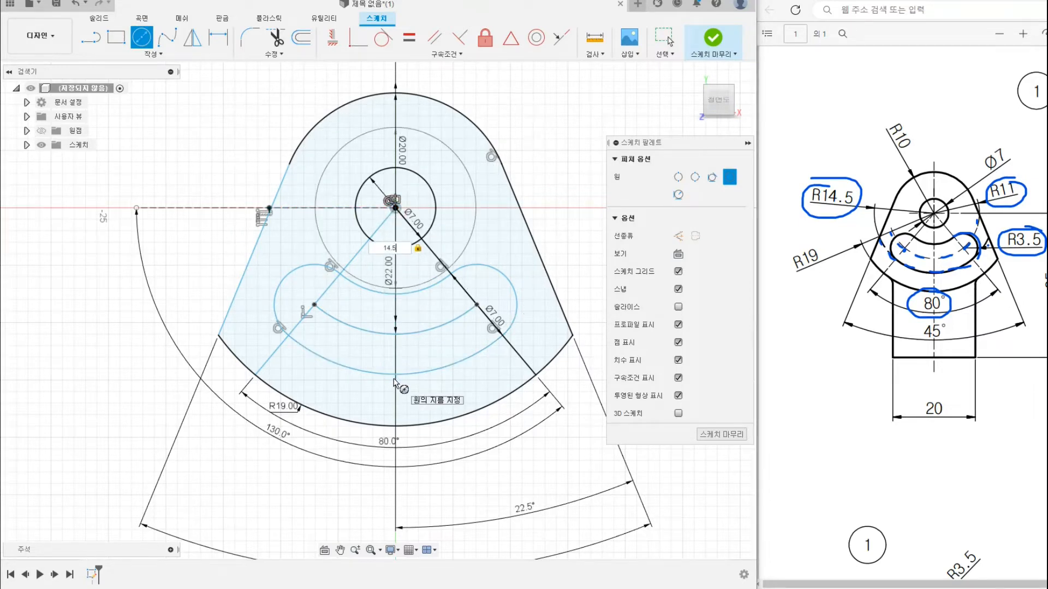
pyautogui.write('5*2')
pyautogui.press('Return')
pyautogui.press('Escape')
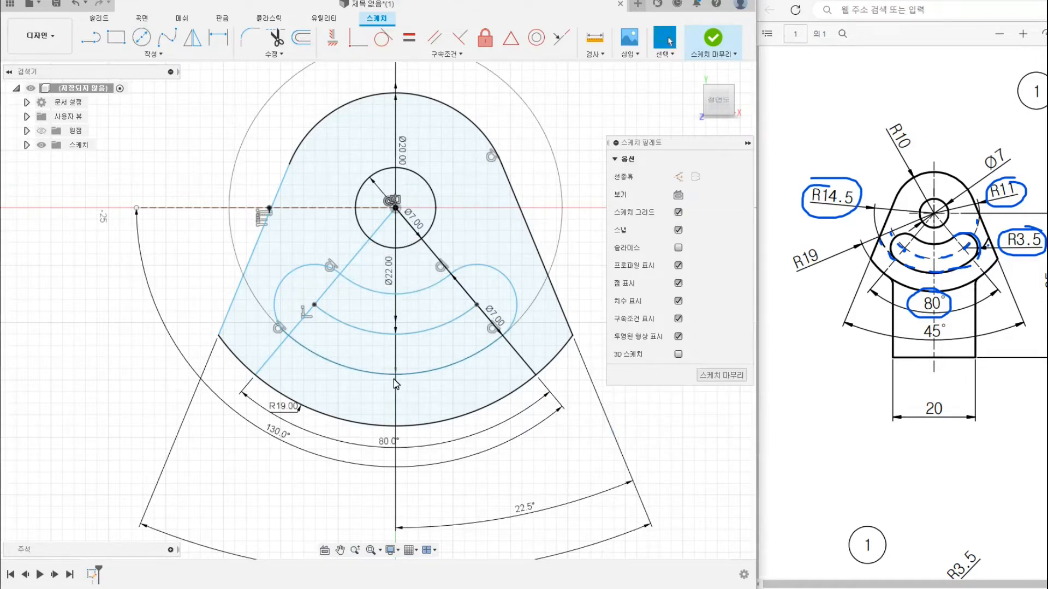
# Trim the R14.5 circle outside the profile's slanted sides and the arc segment overlapping the slot's lower edge.
pyautogui.scroll(10, 313, 375)
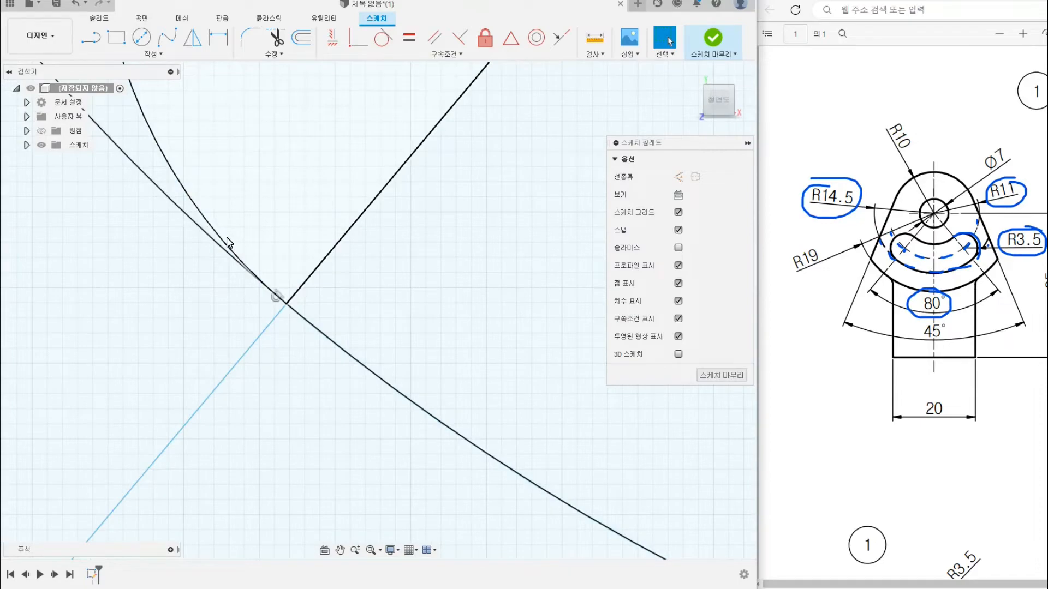
pyautogui.click(228, 242)
pyautogui.scroll(-3, 312, 327)
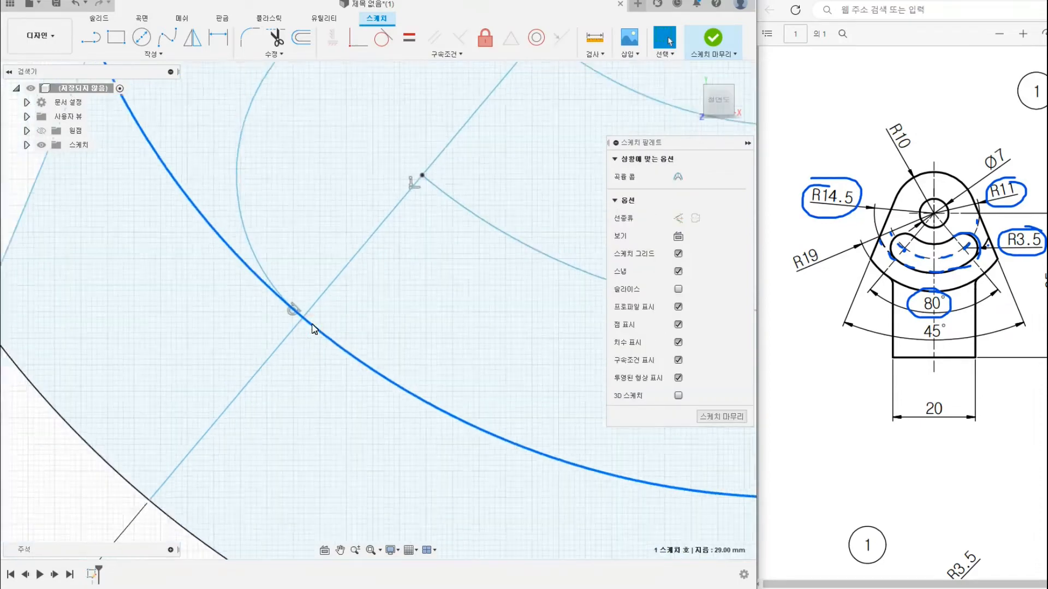
pyautogui.scroll(-9, 313, 327)
pyautogui.moveTo(360, 311); pyautogui.dragTo(341, 344, button='middle')
pyautogui.scroll(2, 343, 345)
pyautogui.click(141, 201)
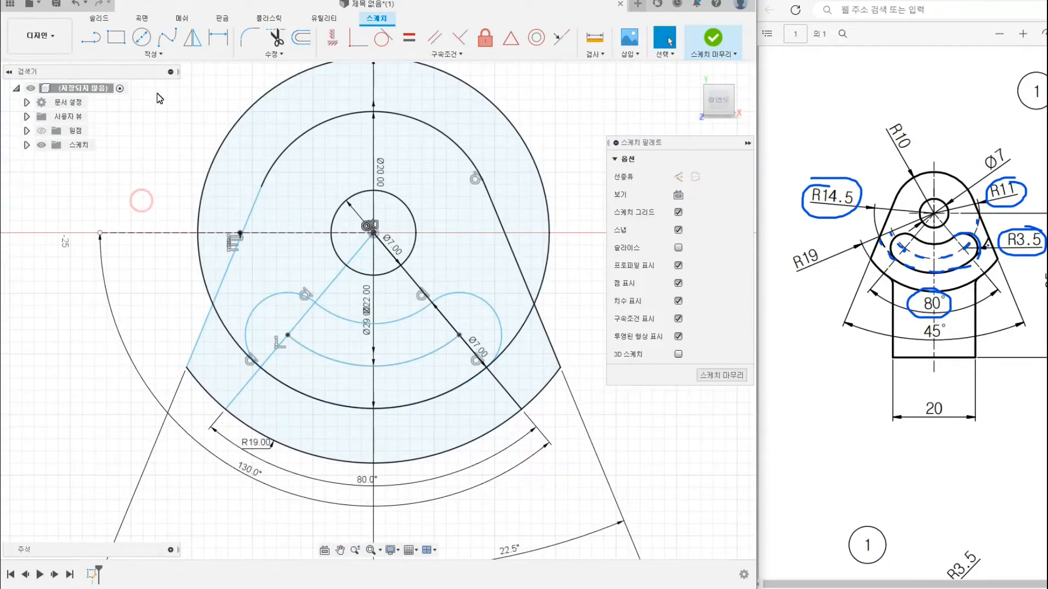
pyautogui.click(277, 38)
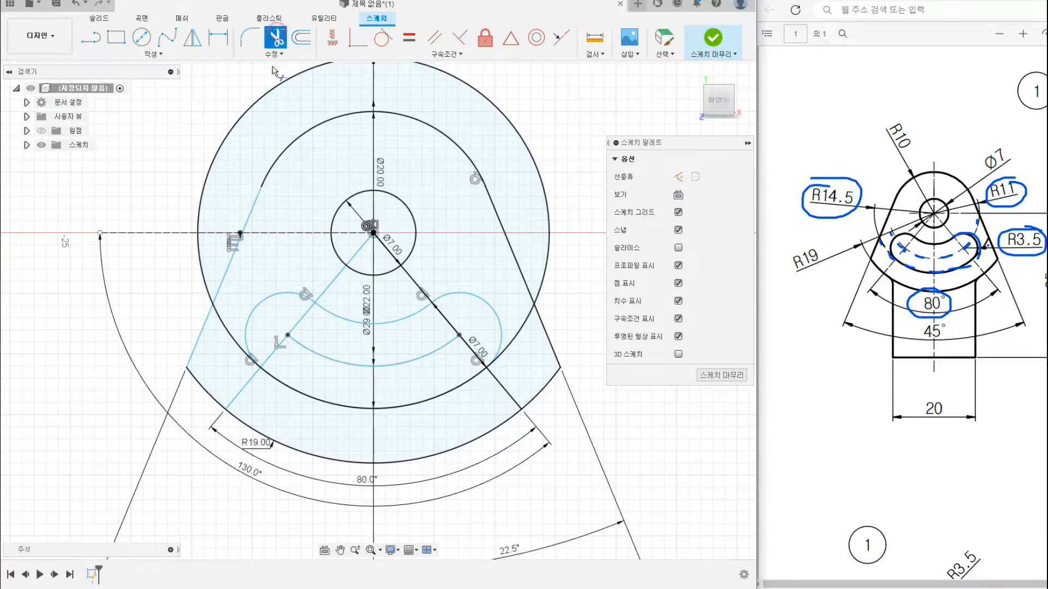
pyautogui.click(264, 102)
pyautogui.click(198, 249)
pyautogui.scroll(-2, 391, 391)
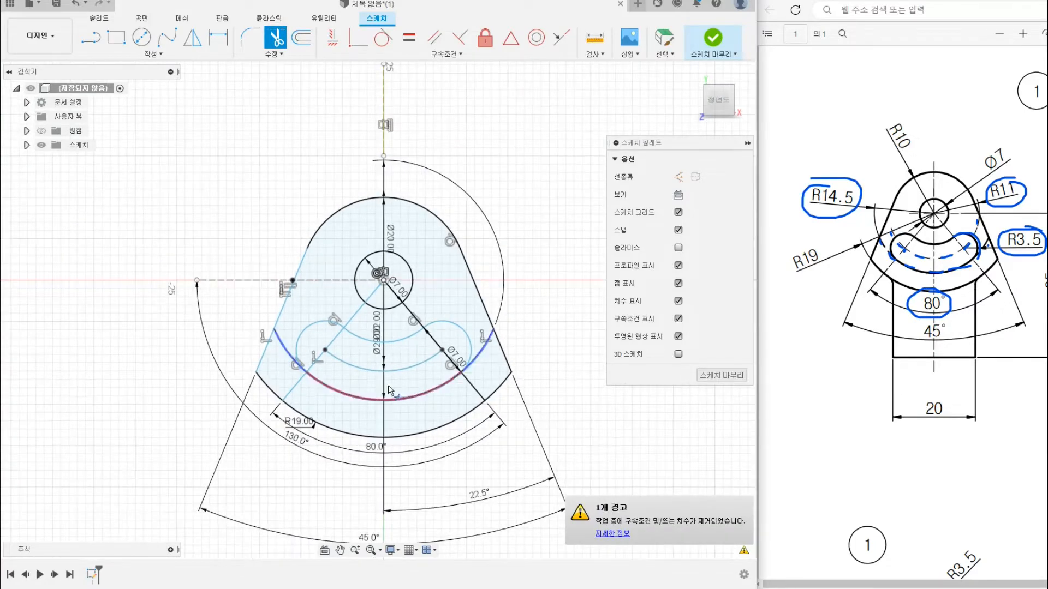
pyautogui.click(389, 391)
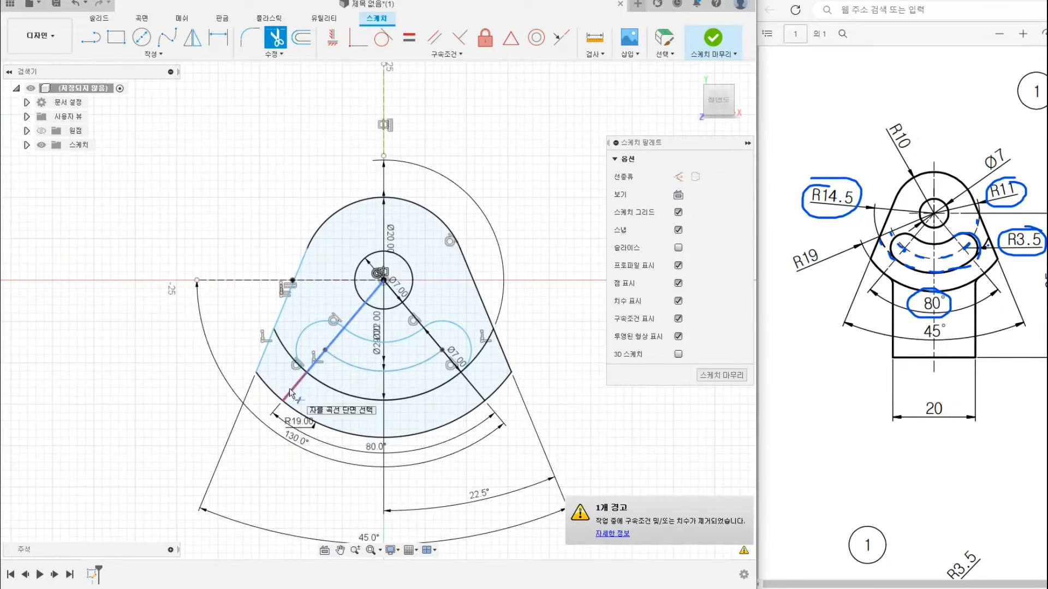
# Trim away the remaining segments of the two inner slanted lines between the origin and the R19 arc.
pyautogui.click(412, 315)
pyautogui.click(354, 315)
pyautogui.click(331, 342)
pyautogui.click(317, 360)
pyautogui.click(445, 355)
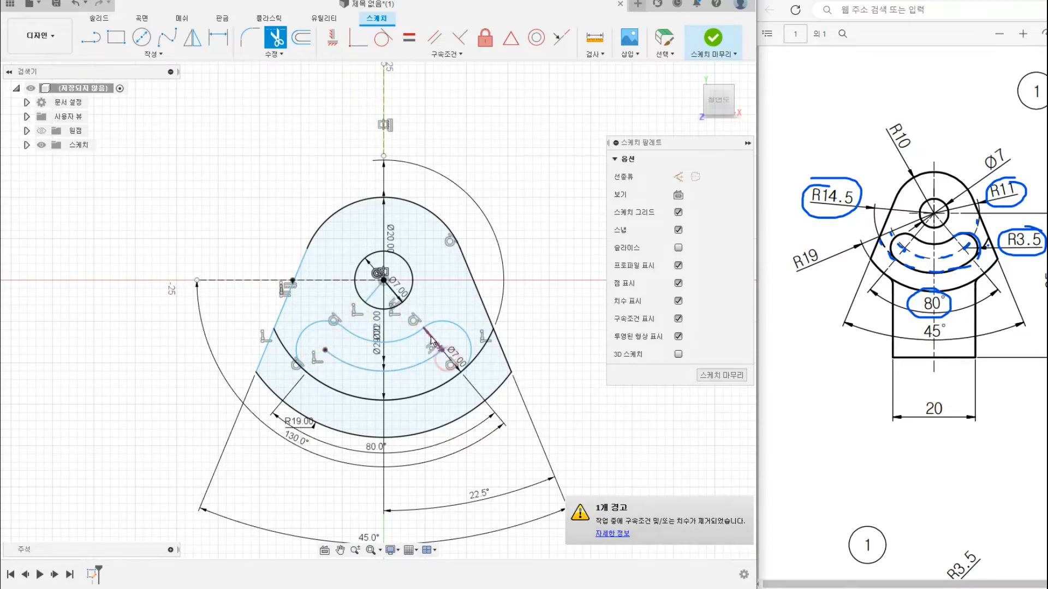
pyautogui.click(431, 341)
pyautogui.click(374, 294)
pyautogui.rightClick(525, 302)
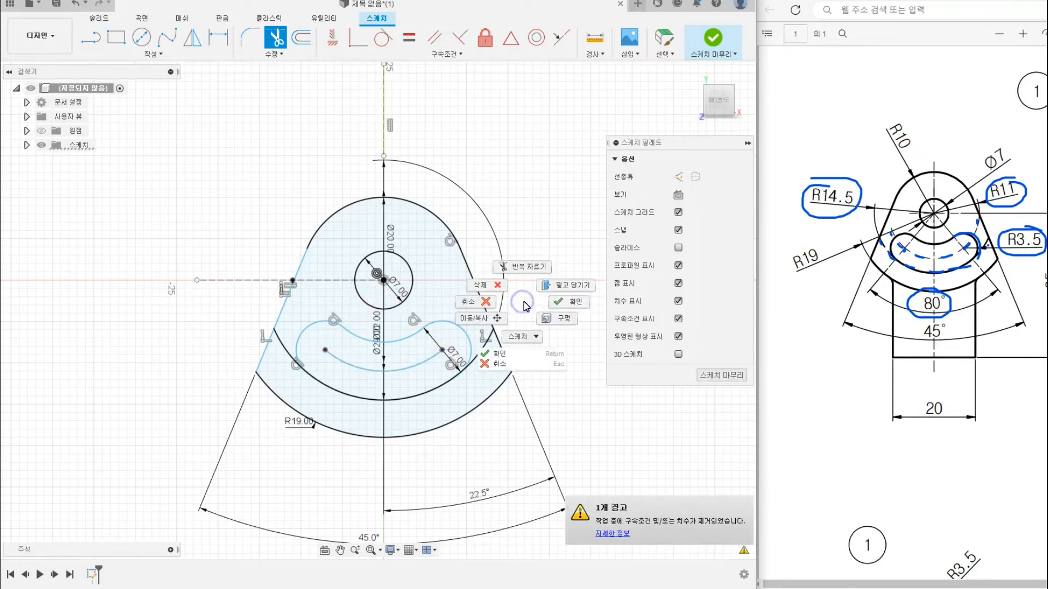
pyautogui.click(568, 302)
# Trim away the R11 centre arc inside the curved slot.
pyautogui.click(352, 370)
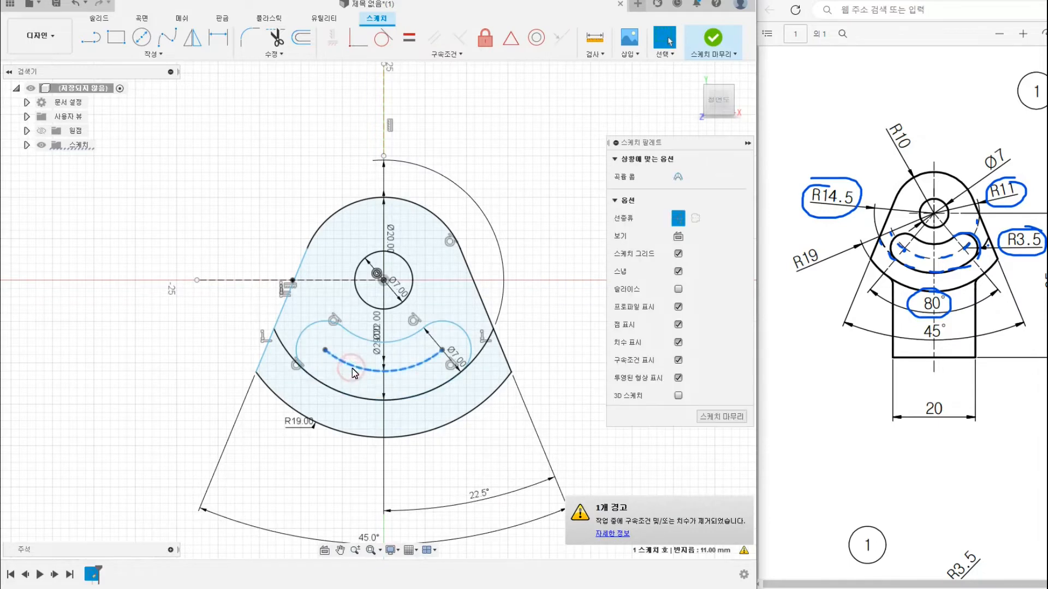
pyautogui.press('Escape')
pyautogui.click(276, 37)
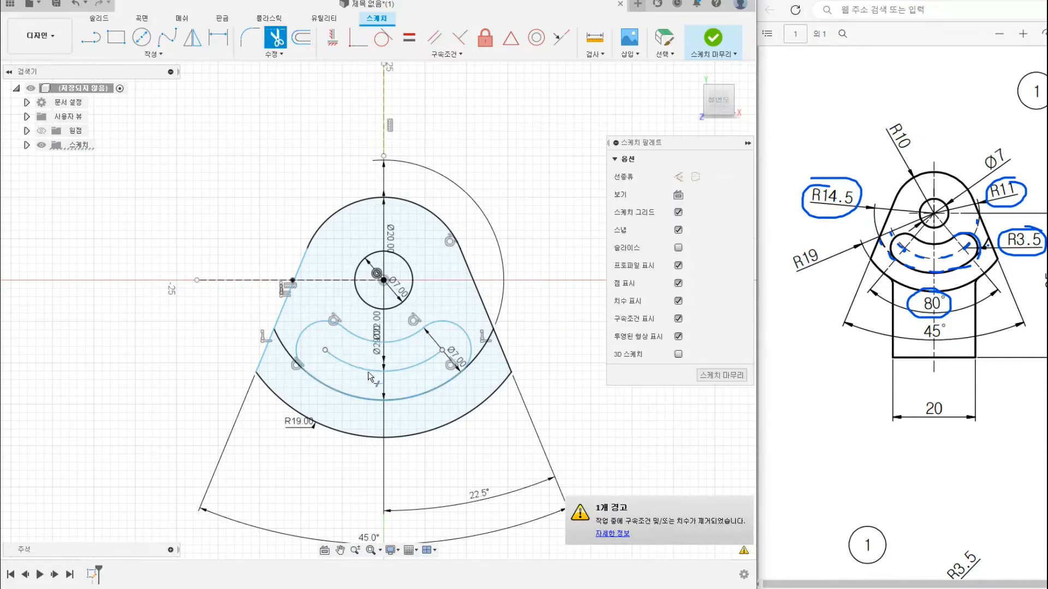
pyautogui.click(370, 377)
pyautogui.rightClick(554, 366)
pyautogui.click(597, 365)
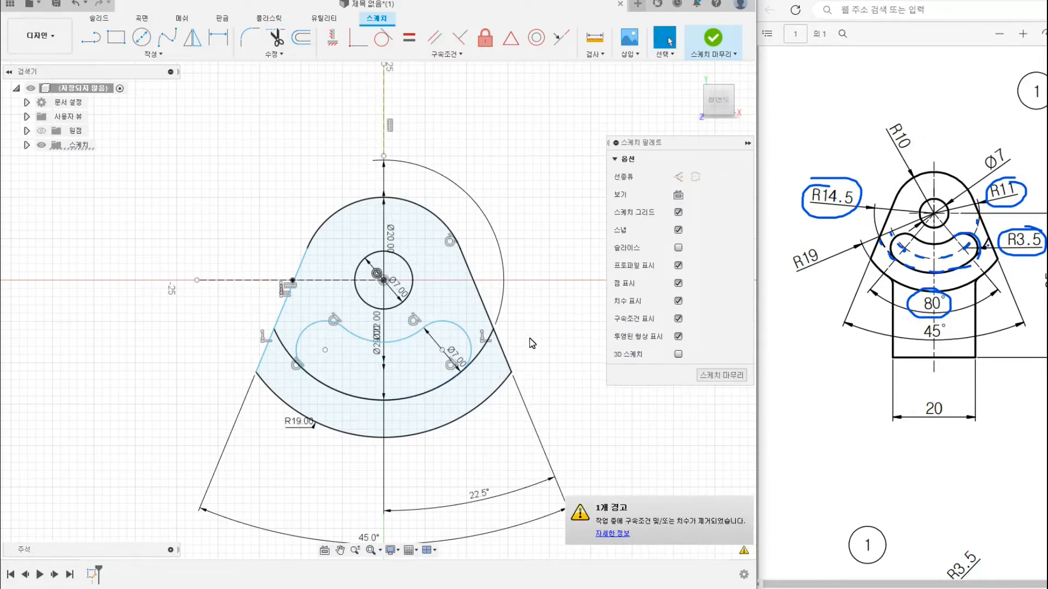
# Trace the rectangular leg below the R19 arc on the reference drawing's front view and check it against the side view.
pyautogui.scroll(-2, 548, 305)
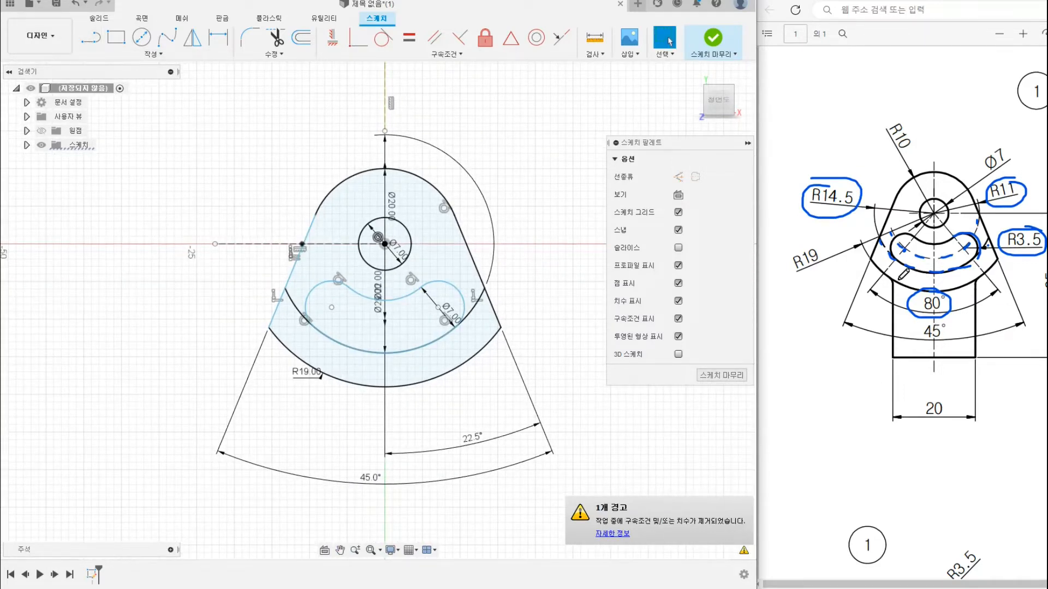
pyautogui.moveTo(895, 279)
pyautogui.mouseDown()
pyautogui.moveTo(898, 301)
pyautogui.moveTo(977, 370)
pyautogui.mouseUp()
pyautogui.moveTo(982, 284); pyautogui.dragTo(975, 371)
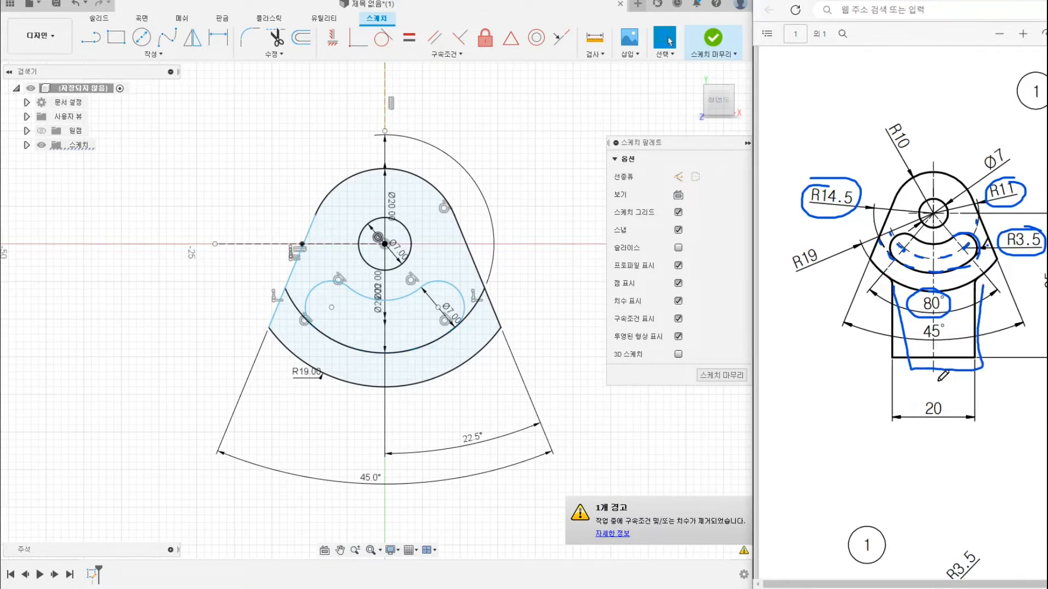
pyautogui.hscroll(3, 940, 368)
pyautogui.hscroll(-3, 923, 364)
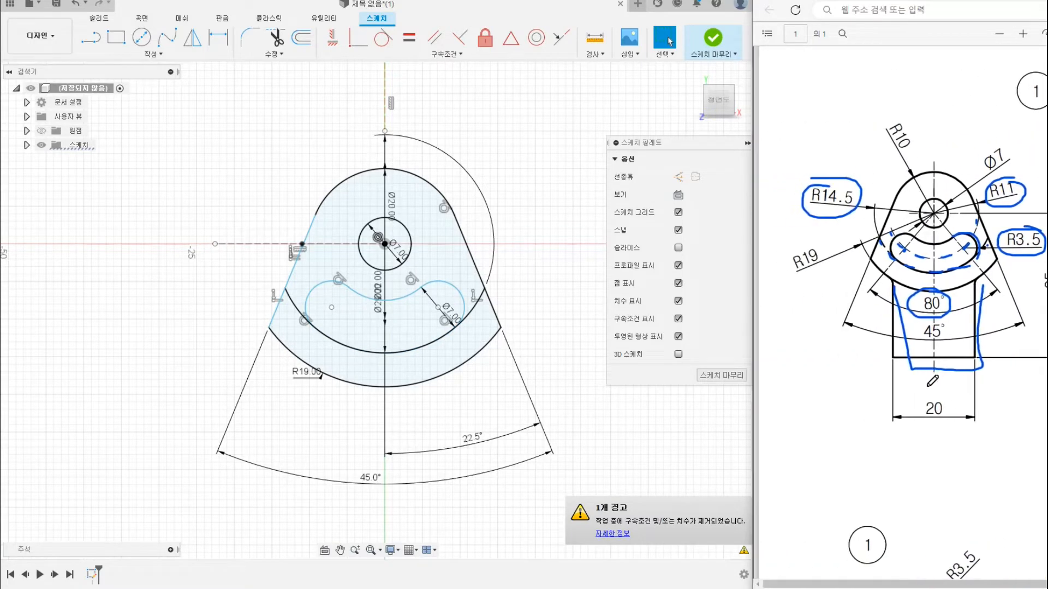
pyautogui.hscroll(3, 863, 575)
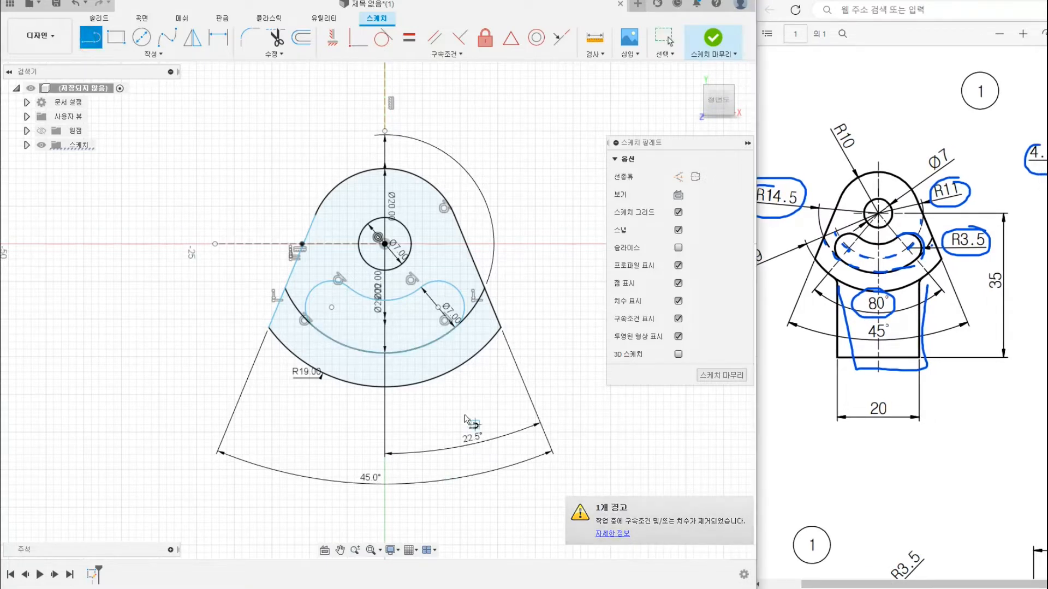
# Draw half of the lower leg: a vertical line from the R19 arc, then a horizontal line about 11 mm long to the vertical axis.
pyautogui.moveTo(451, 398); pyautogui.dragTo(448, 334, button='middle')
pyautogui.press('l')
pyautogui.click(465, 292)
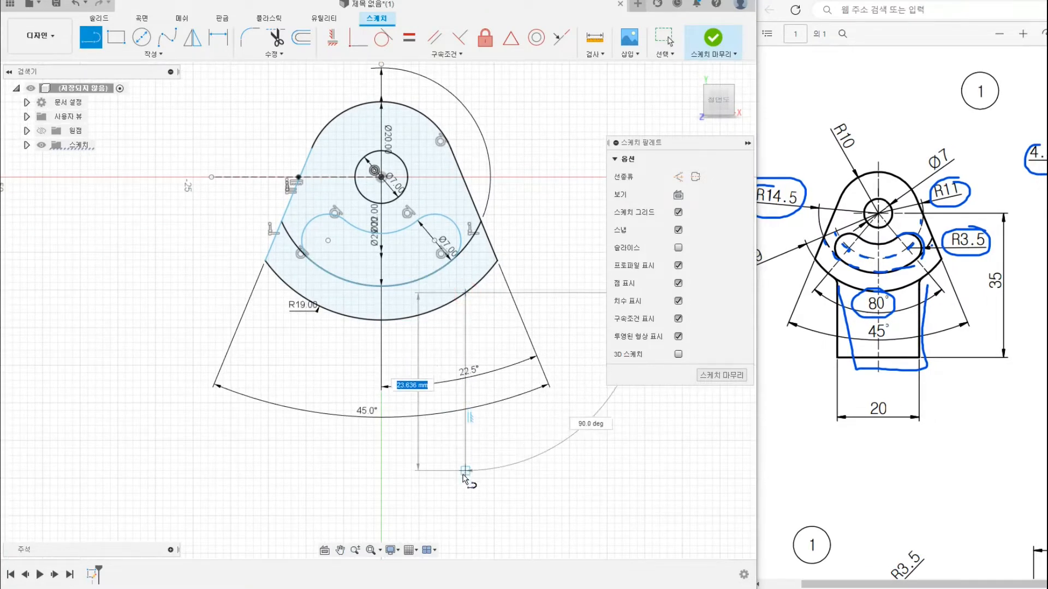
pyautogui.click(465, 478)
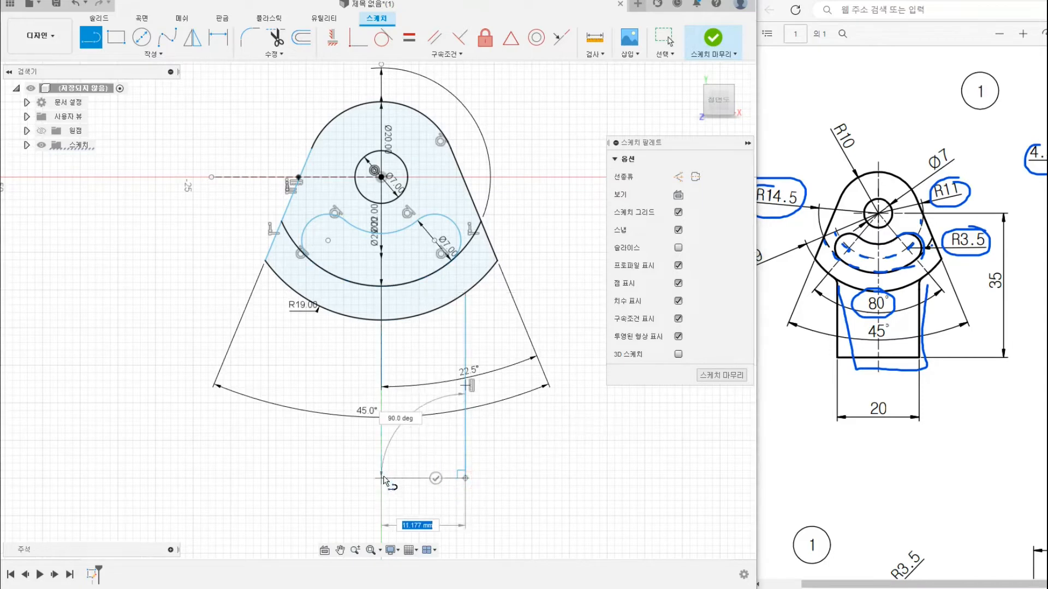
pyautogui.click(381, 478)
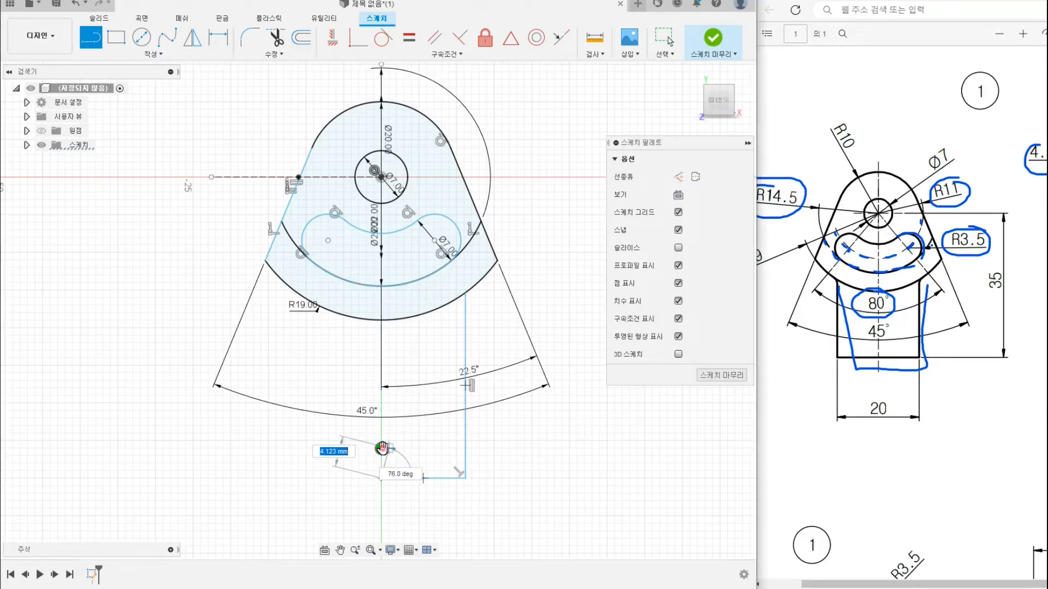
pyautogui.press('Escape')
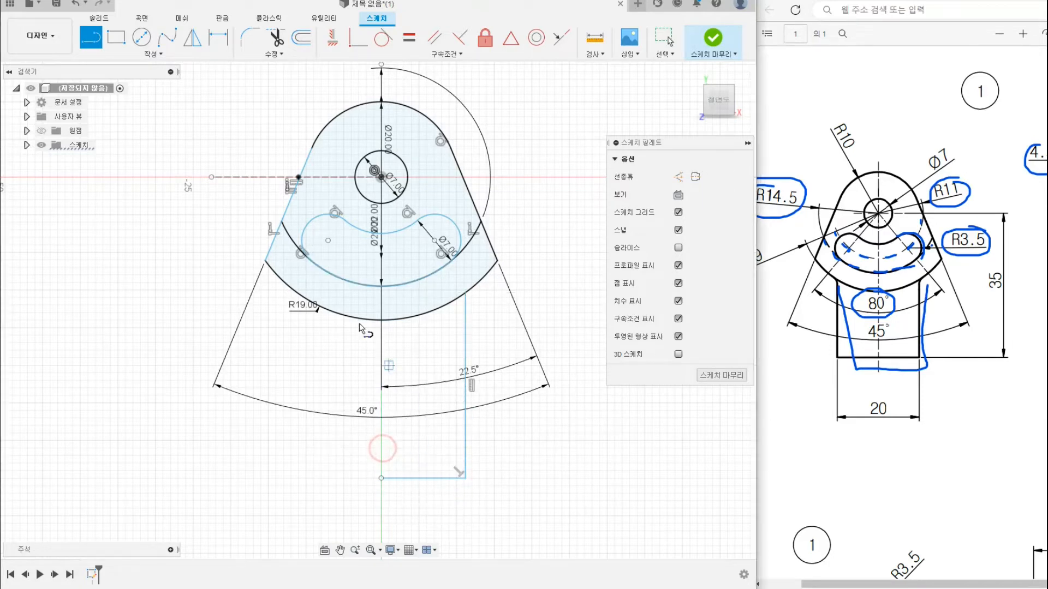
# Dimension the leg's bottom line 35 mm below the origin, matching the height marked on the reference drawing.
pyautogui.click(219, 39)
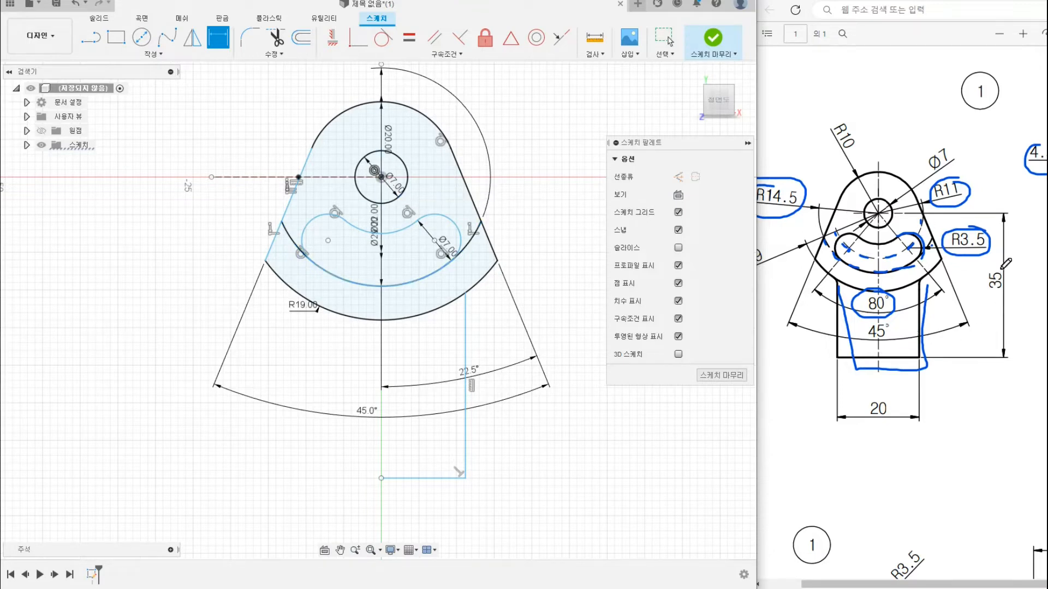
pyautogui.moveTo(1006, 263)
pyautogui.mouseDown()
pyautogui.moveTo(989, 297)
pyautogui.moveTo(994, 271)
pyautogui.mouseUp()
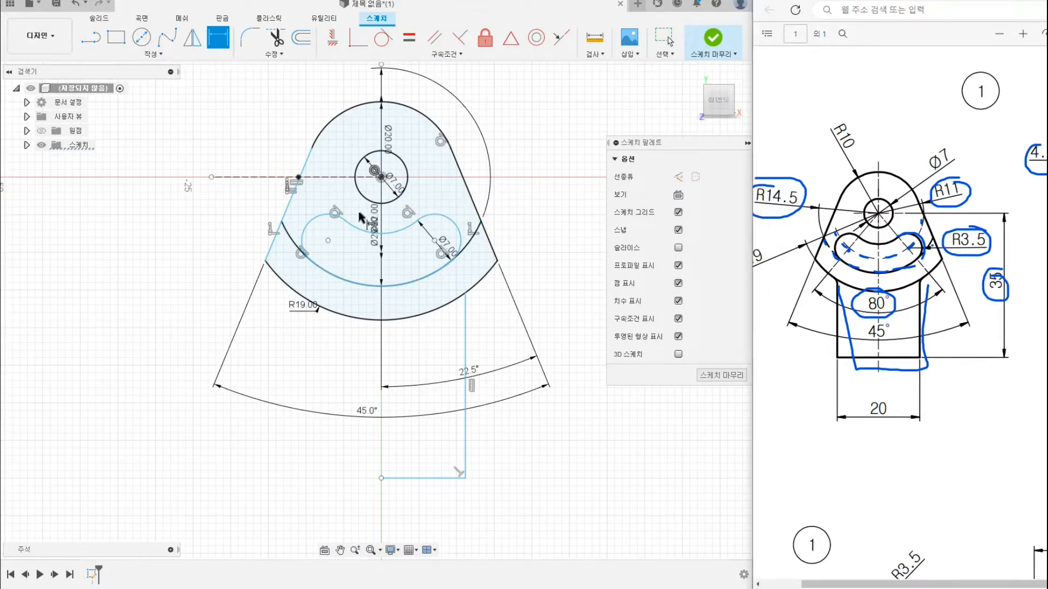
pyautogui.click(381, 177)
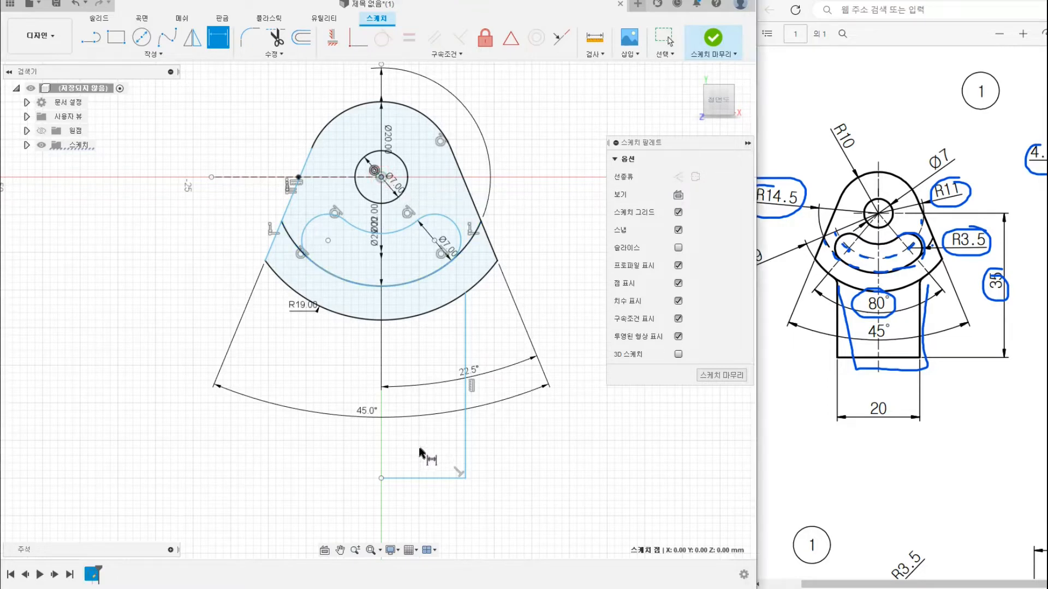
pyautogui.click(427, 479)
pyautogui.click(586, 414)
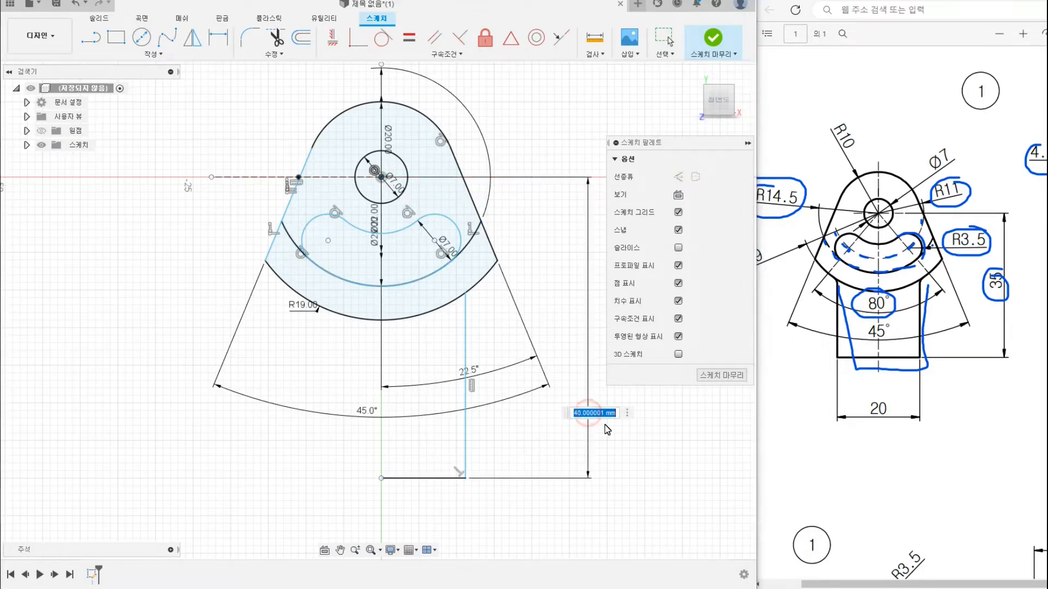
pyautogui.write('35')
pyautogui.press('Return')
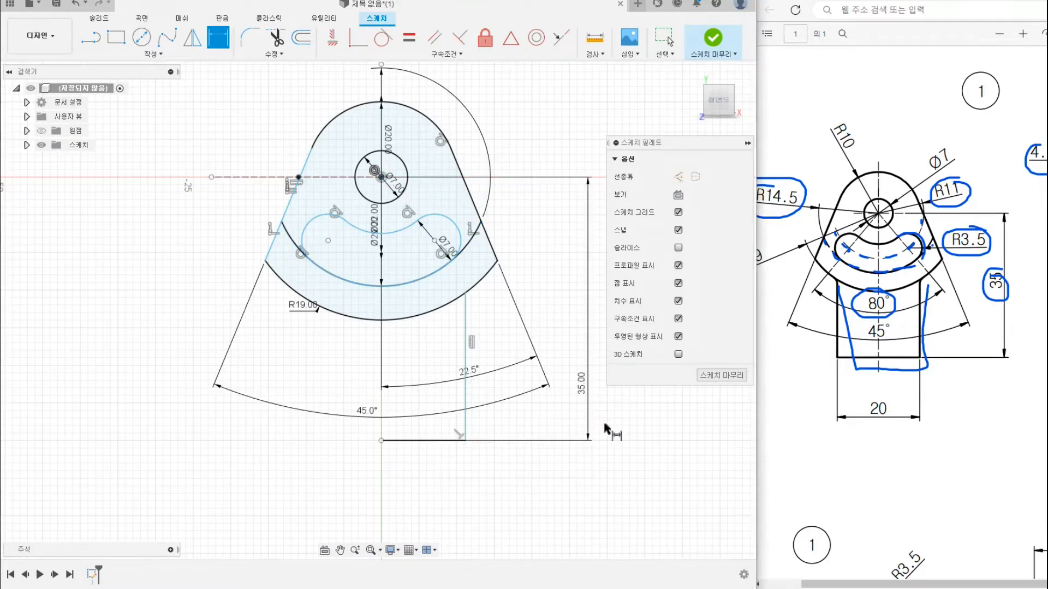
# Try to dimension the leg's half width as 10 mm from the bottom line's inner endpoint to its vertical side.
pyautogui.click(381, 441)
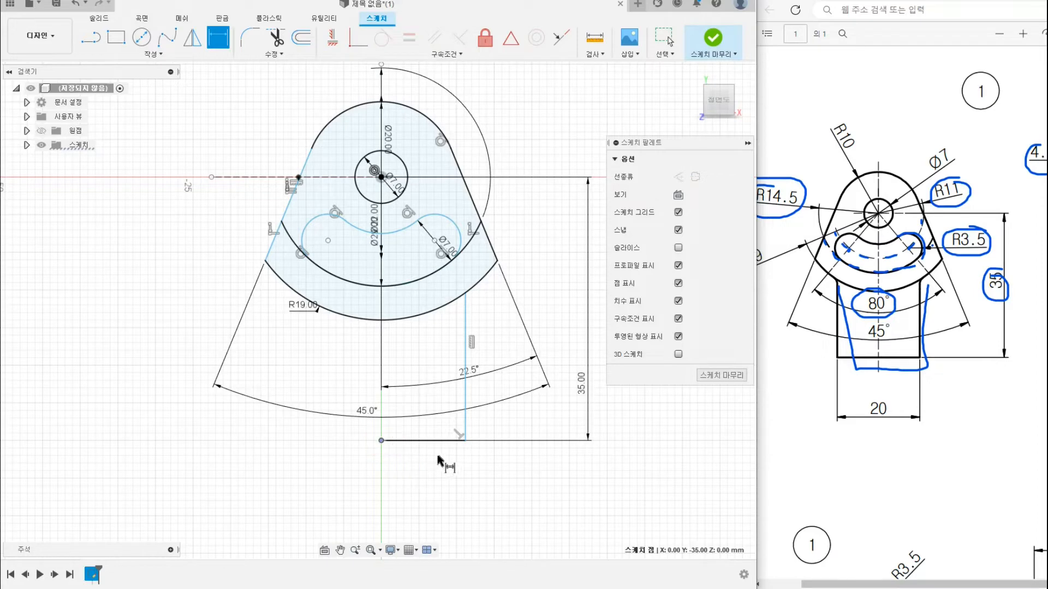
pyautogui.click(465, 423)
pyautogui.click(439, 486)
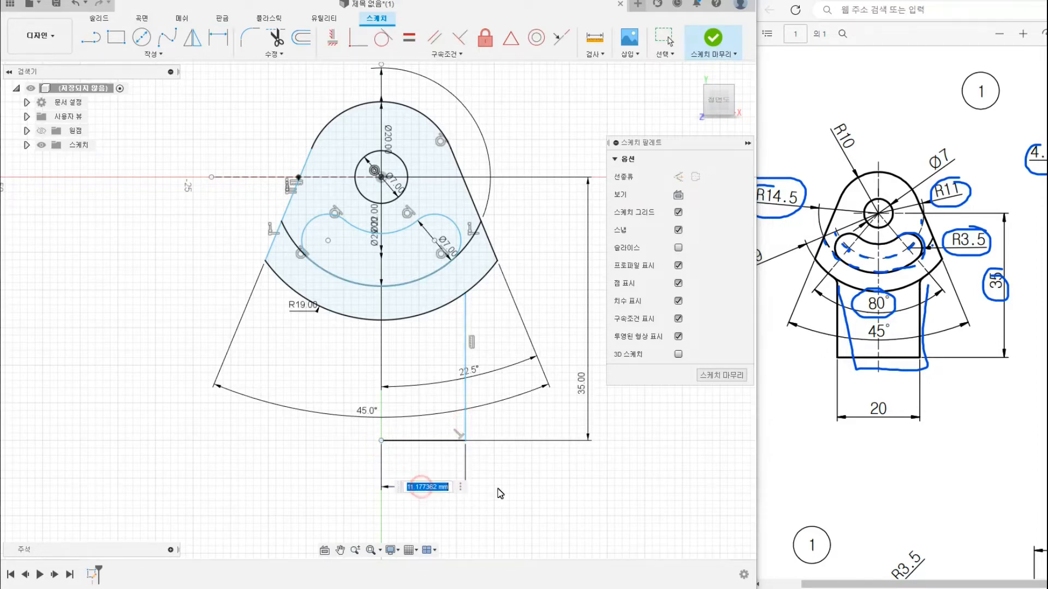
pyautogui.write('10')
pyautogui.press('Return')
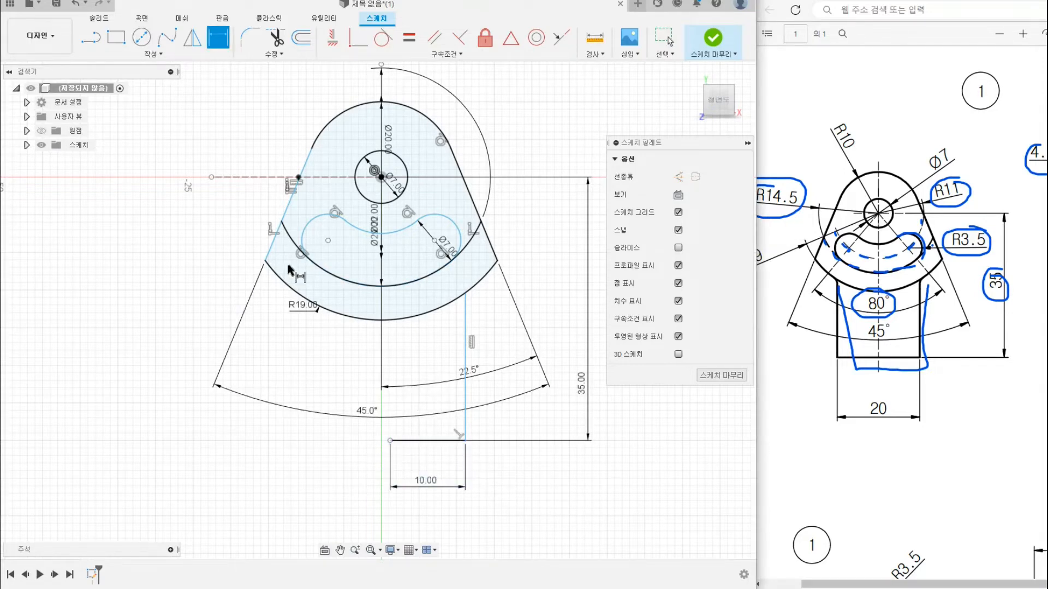
pyautogui.press('Escape')
pyautogui.hotkey('ctrl', 'z')
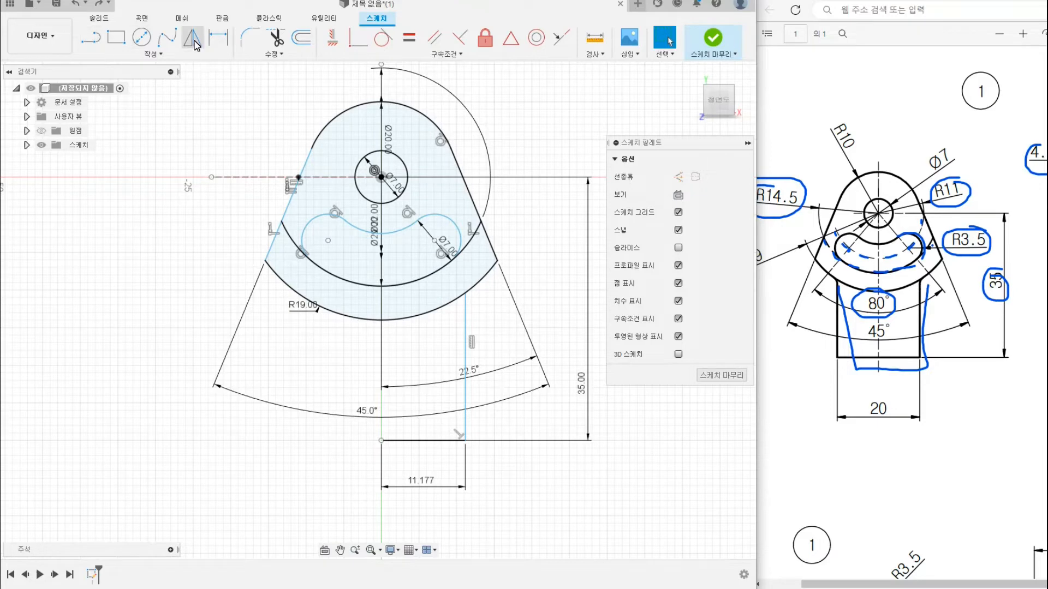
pyautogui.click(192, 37)
pyautogui.click(381, 176)
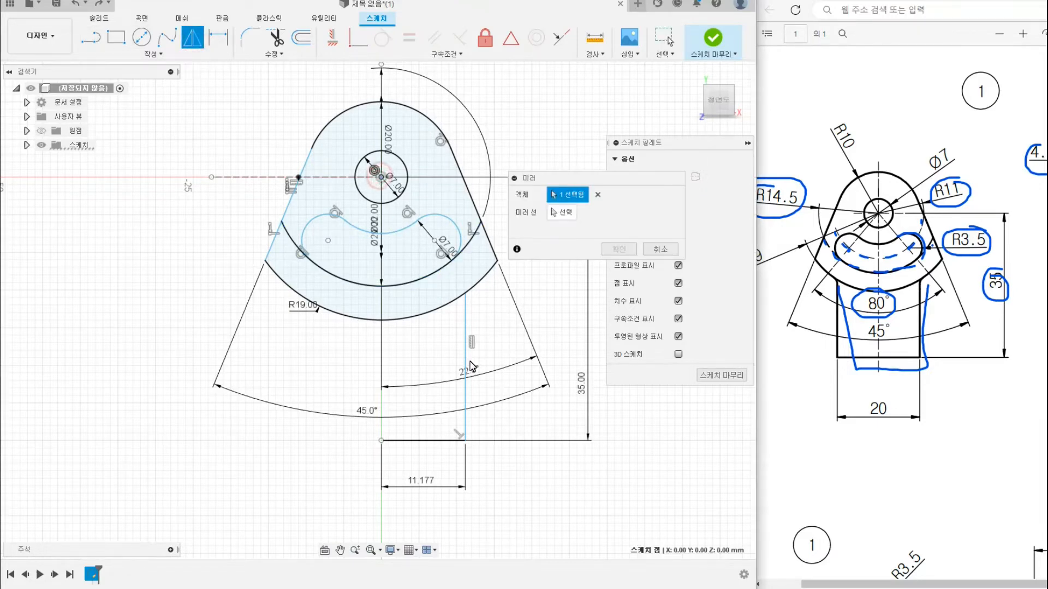
pyautogui.click(467, 353)
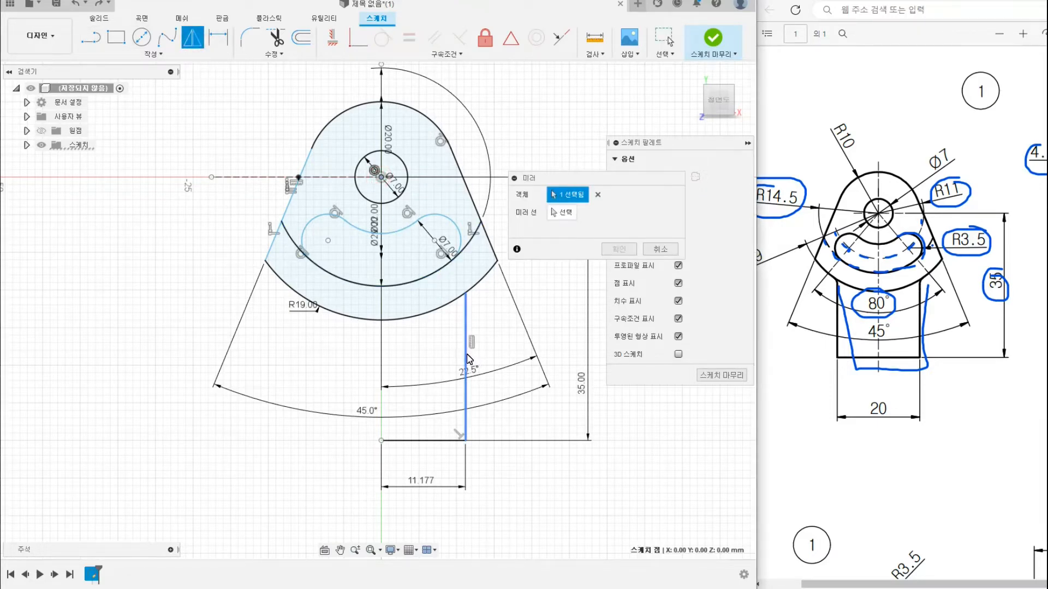
pyautogui.click(659, 250)
# Replace the leg's half-width dimension with a 10 mm dimension from the origin to the vertical side line.
pyautogui.click(414, 483)
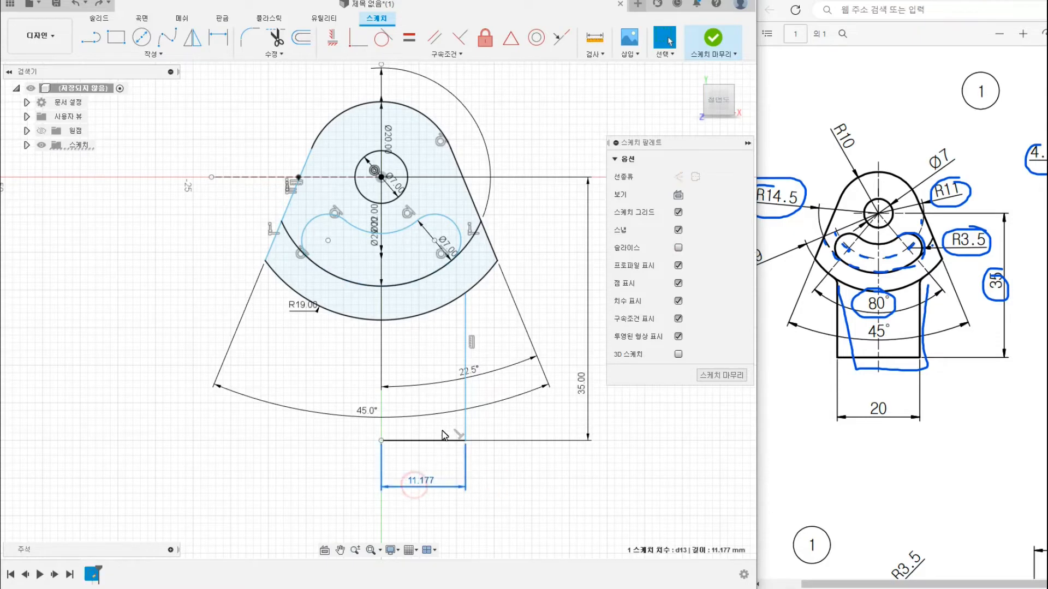
pyautogui.press('Delete')
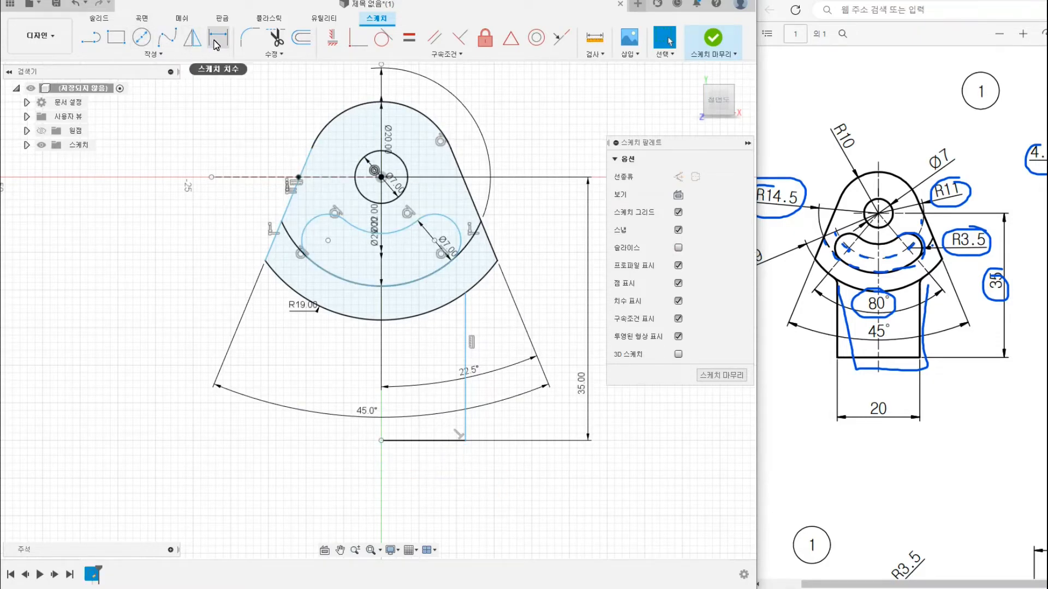
pyautogui.click(216, 42)
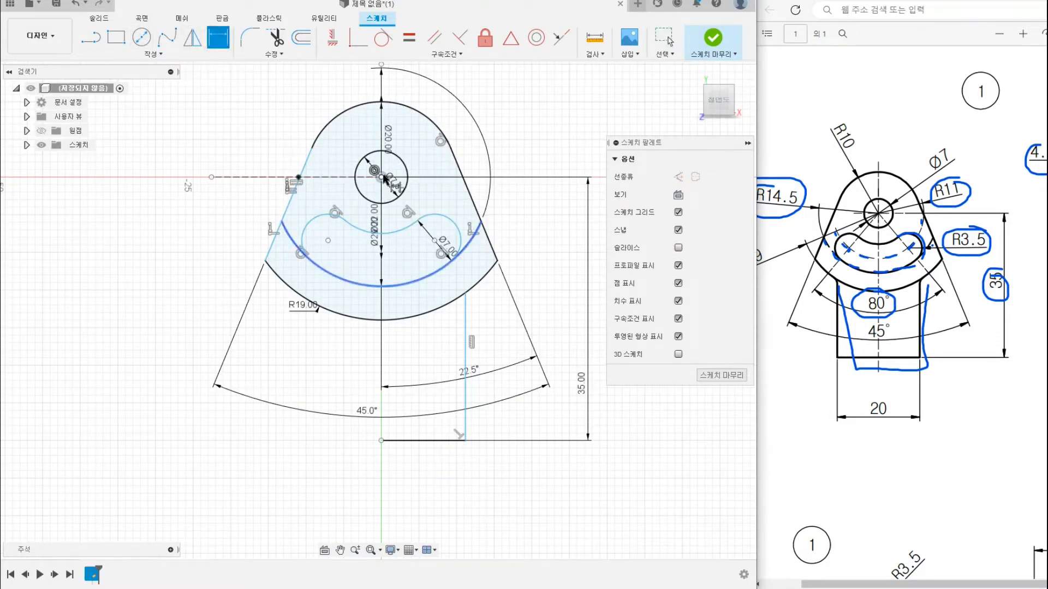
pyautogui.click(381, 177)
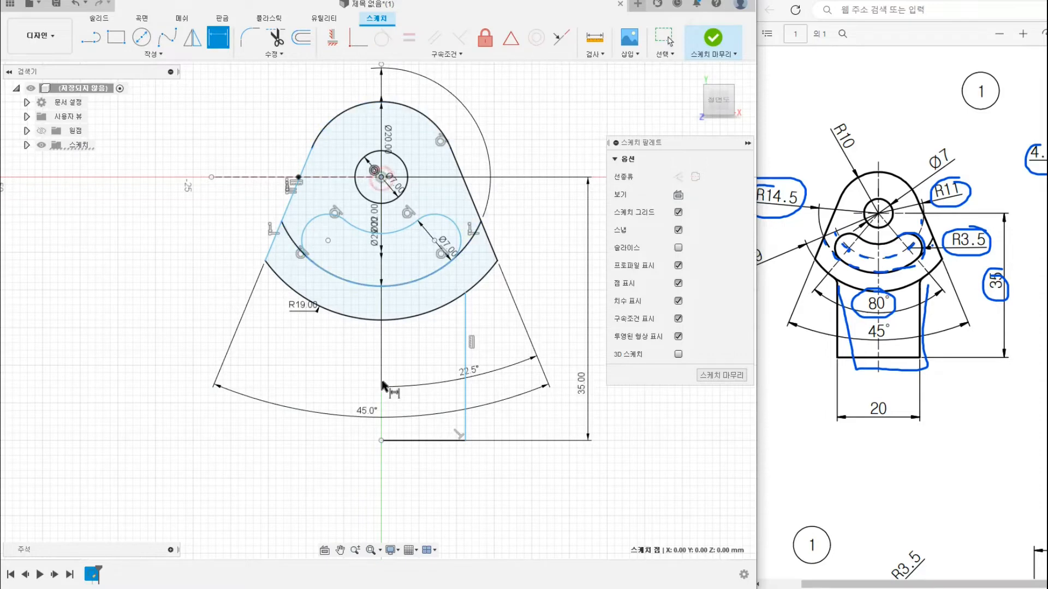
pyautogui.click(465, 355)
pyautogui.click(428, 497)
pyautogui.write('10')
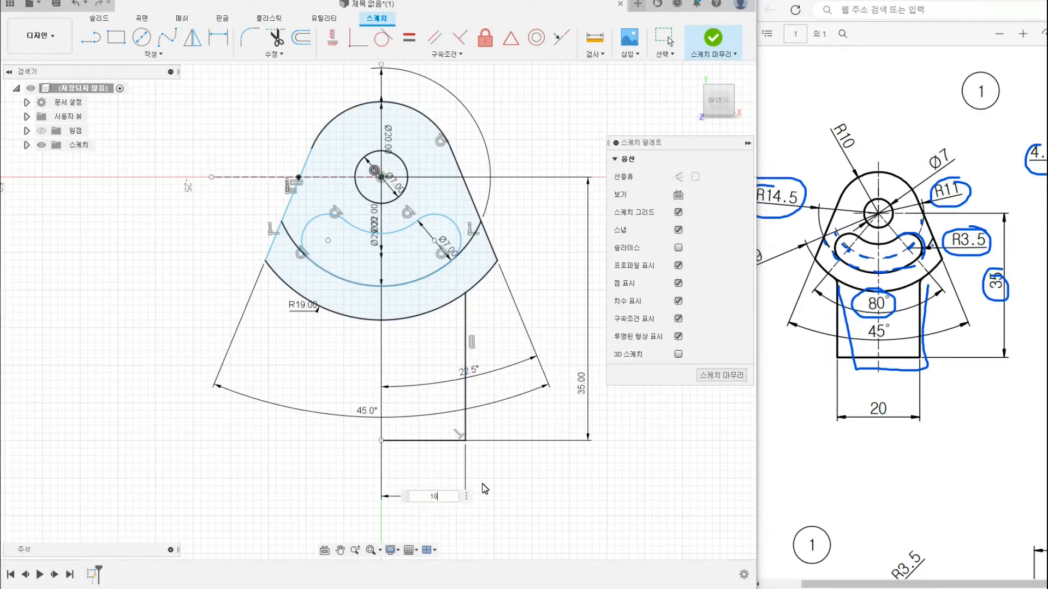
pyautogui.press('Return')
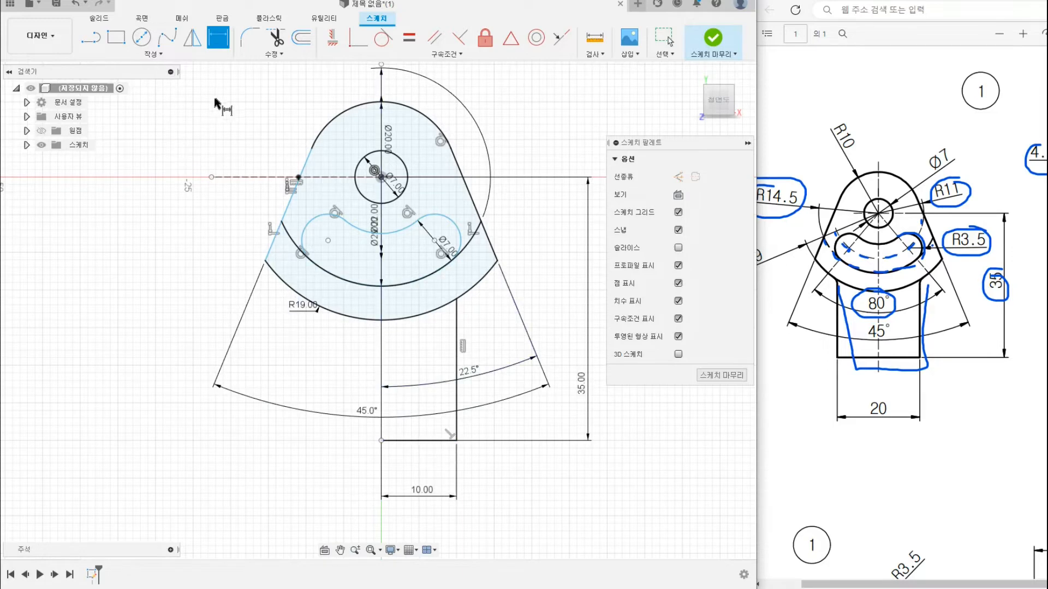
# Mirror the leg's vertical side and bottom line about the vertical construction line above the profile.
pyautogui.click(192, 37)
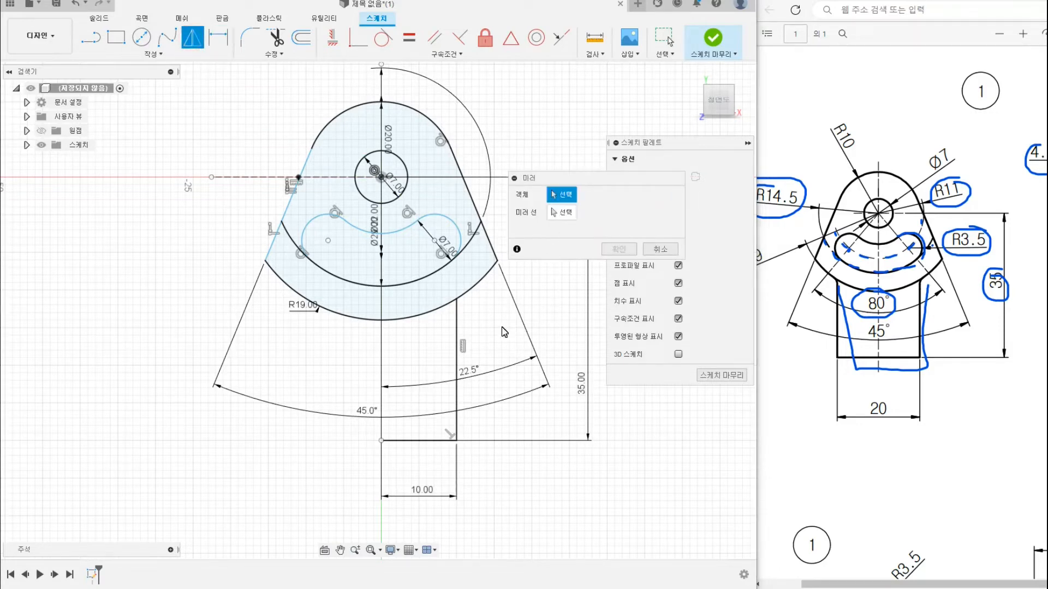
pyautogui.click(457, 358)
pyautogui.click(431, 440)
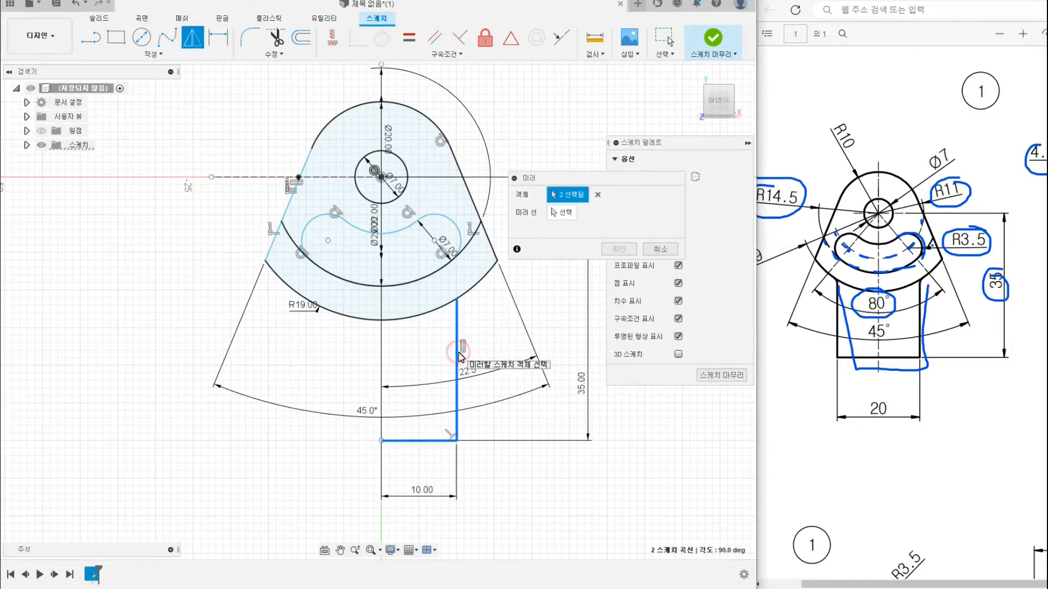
pyautogui.click(566, 213)
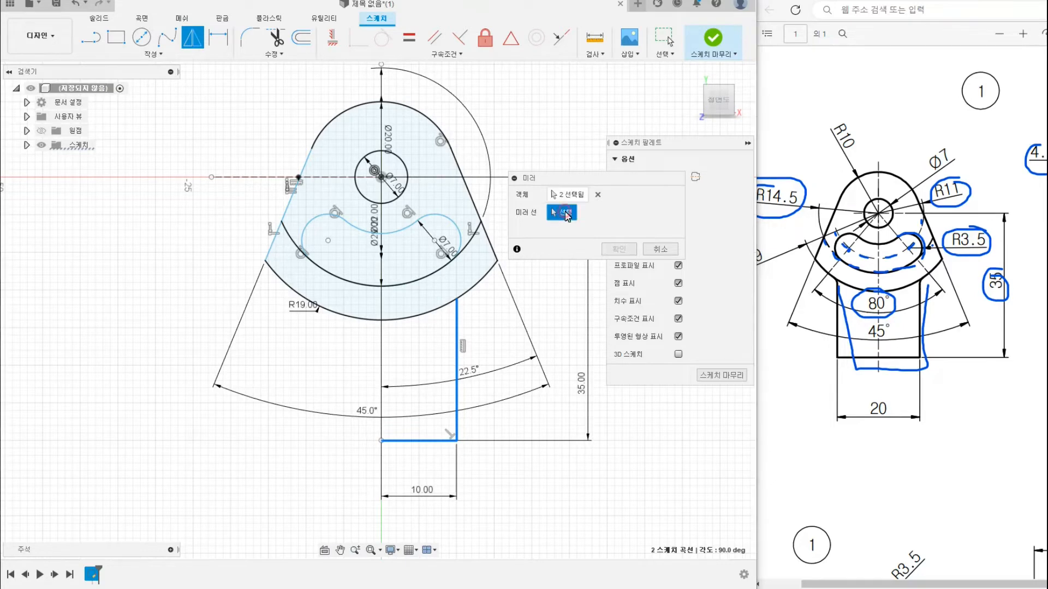
pyautogui.scroll(-1, 480, 260)
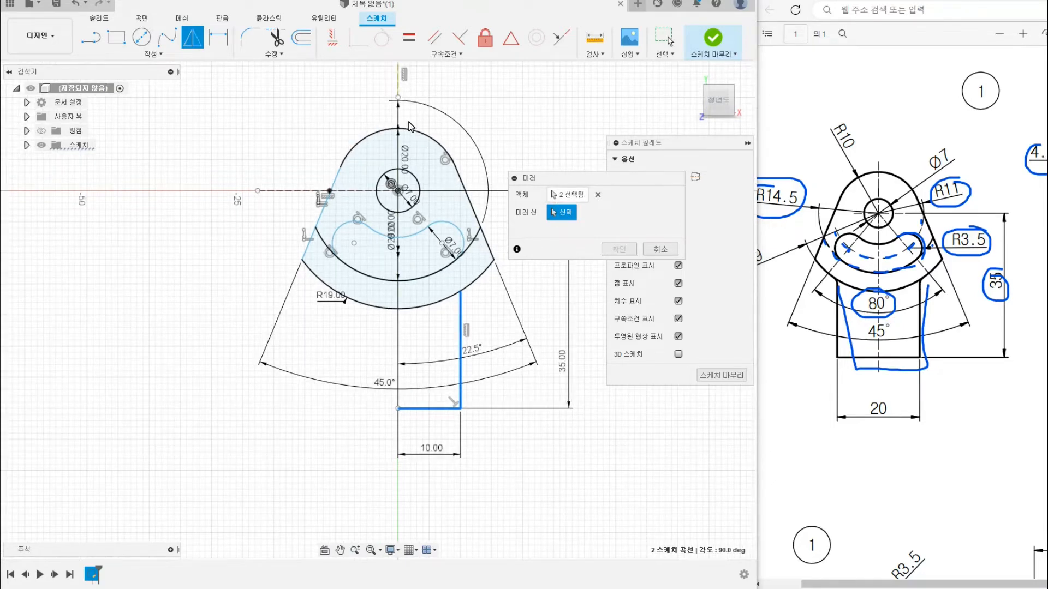
pyautogui.click(399, 85)
pyautogui.click(621, 250)
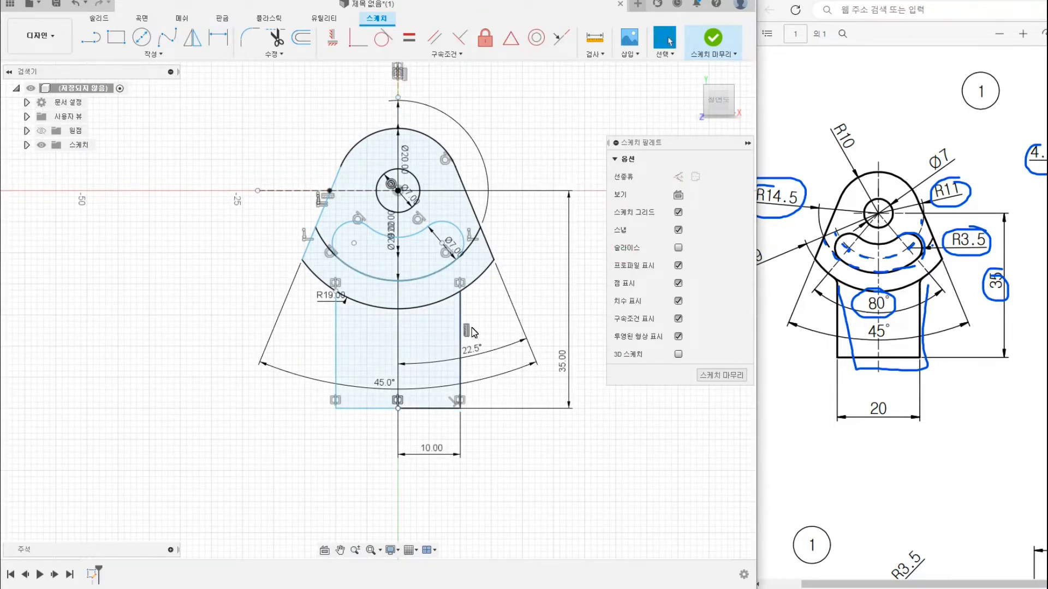
# Finish the front-view profile sketch.
pyautogui.moveTo(509, 225); pyautogui.dragTo(474, 241, button='middle')
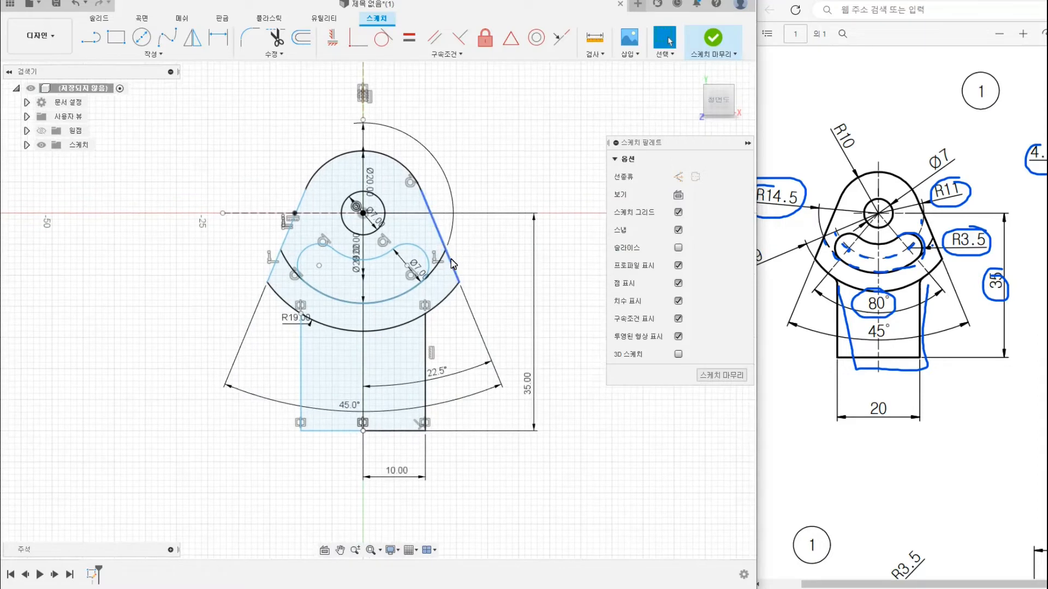
pyautogui.scroll(1, 452, 264)
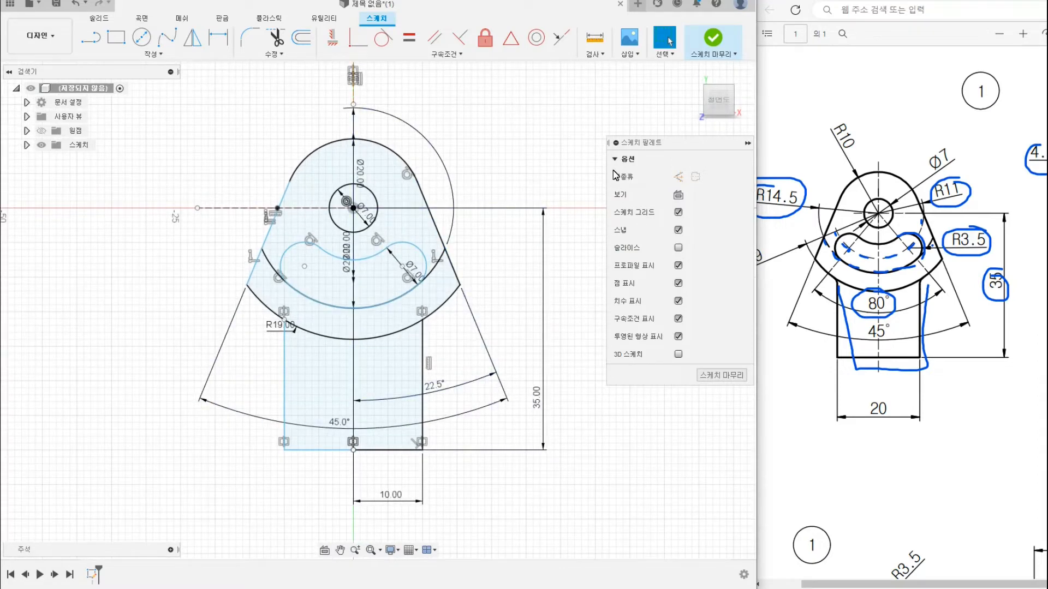
pyautogui.click(712, 40)
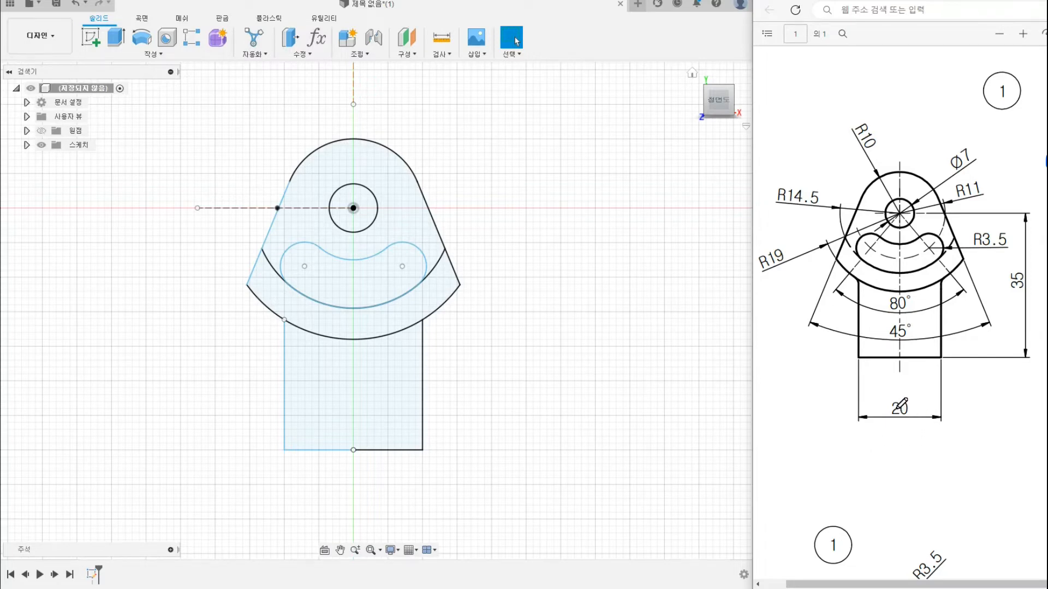
# Trace the outer face and the middle line on the reference drawing's side view and circle the gap between the two arms.
pyautogui.scroll(-2, 902, 405)
pyautogui.scroll(2, 901, 404)
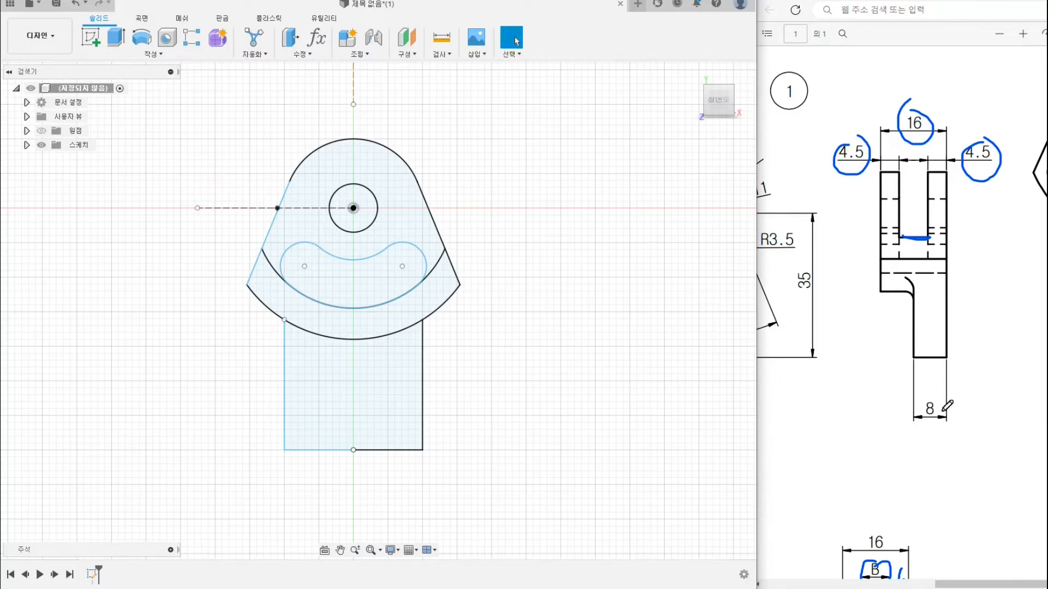
pyautogui.moveTo(946, 172); pyautogui.dragTo(952, 360)
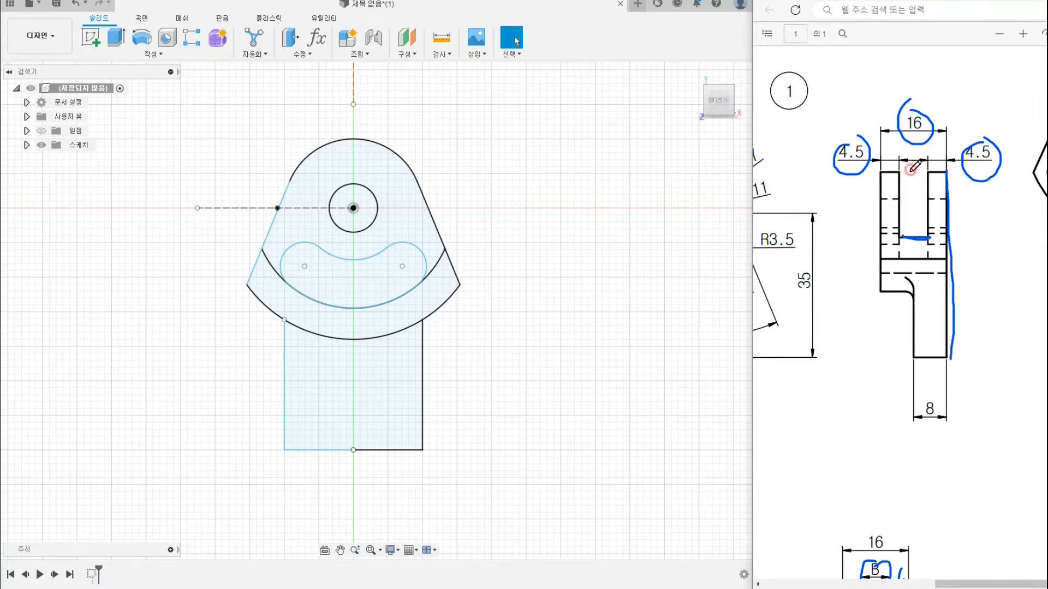
pyautogui.moveTo(910, 169); pyautogui.dragTo(917, 358)
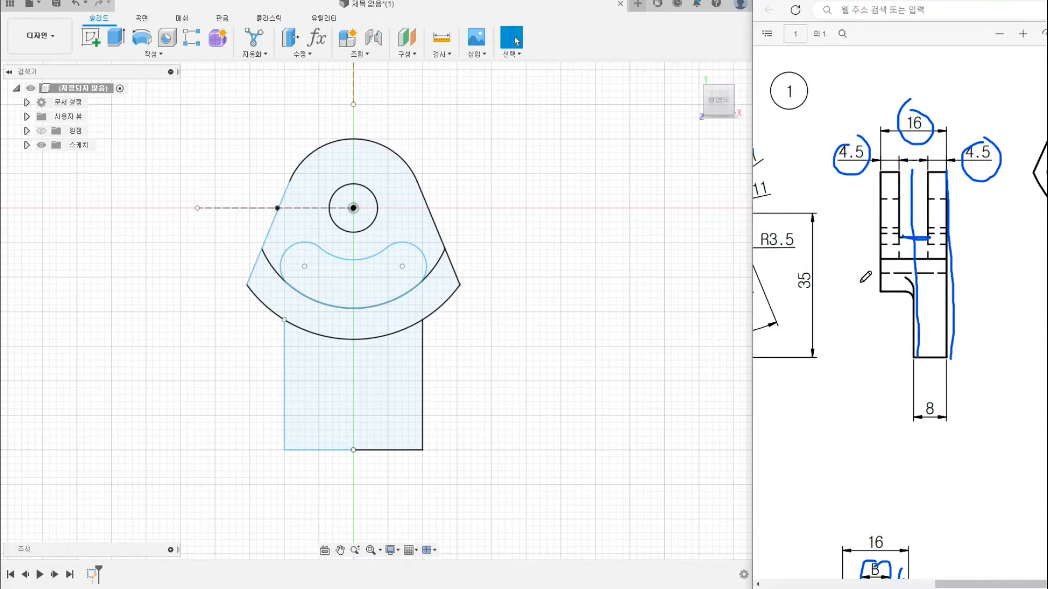
pyautogui.moveTo(908, 164)
pyautogui.mouseDown()
pyautogui.moveTo(900, 188)
pyautogui.moveTo(926, 176)
pyautogui.mouseUp()
# Extrude the rectangular leg profile by -8 mm as a new body.
pyautogui.click(735, 94)
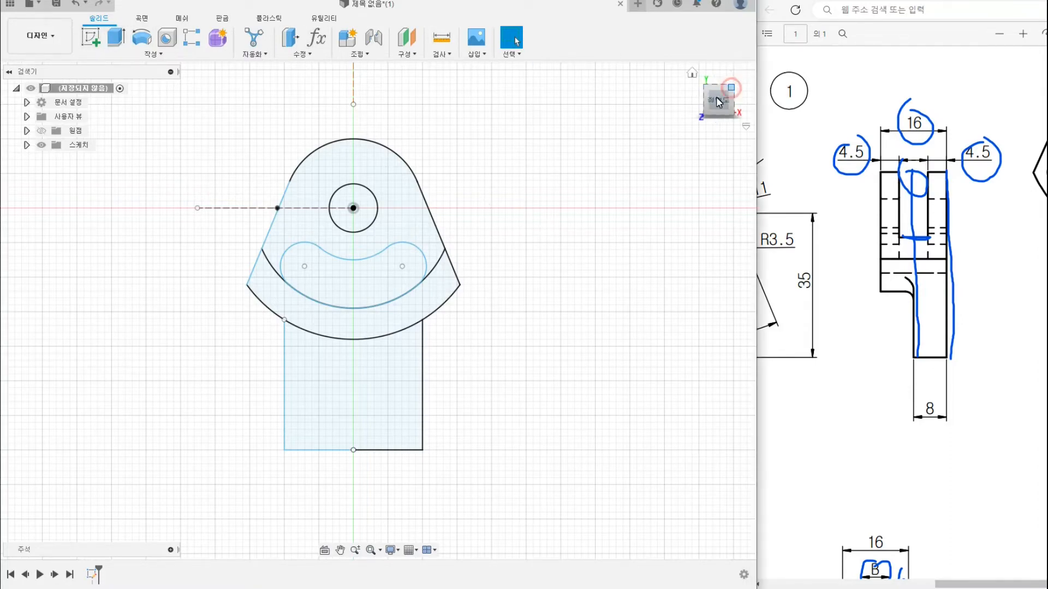
pyautogui.scroll(-2, 471, 220)
pyautogui.moveTo(470, 220); pyautogui.dragTo(452, 226, button='middle')
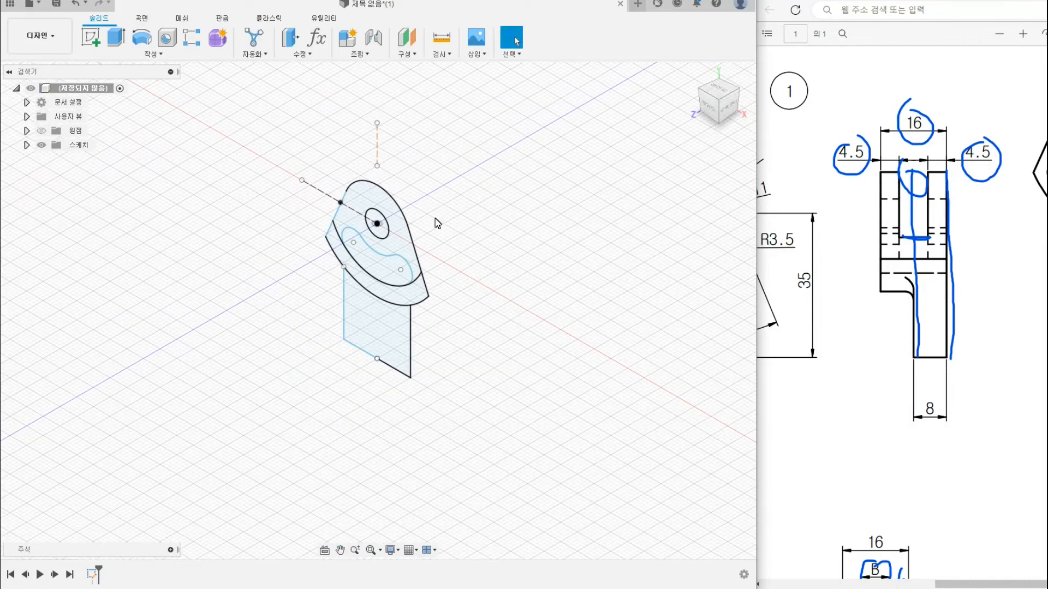
pyautogui.scroll(2, 399, 209)
pyautogui.click(116, 37)
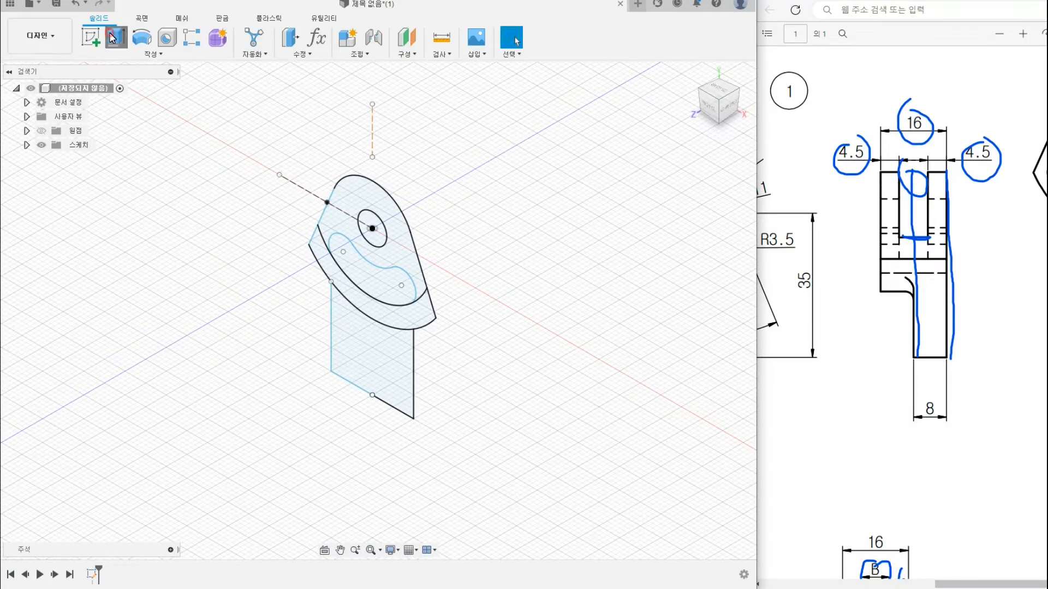
pyautogui.click(386, 364)
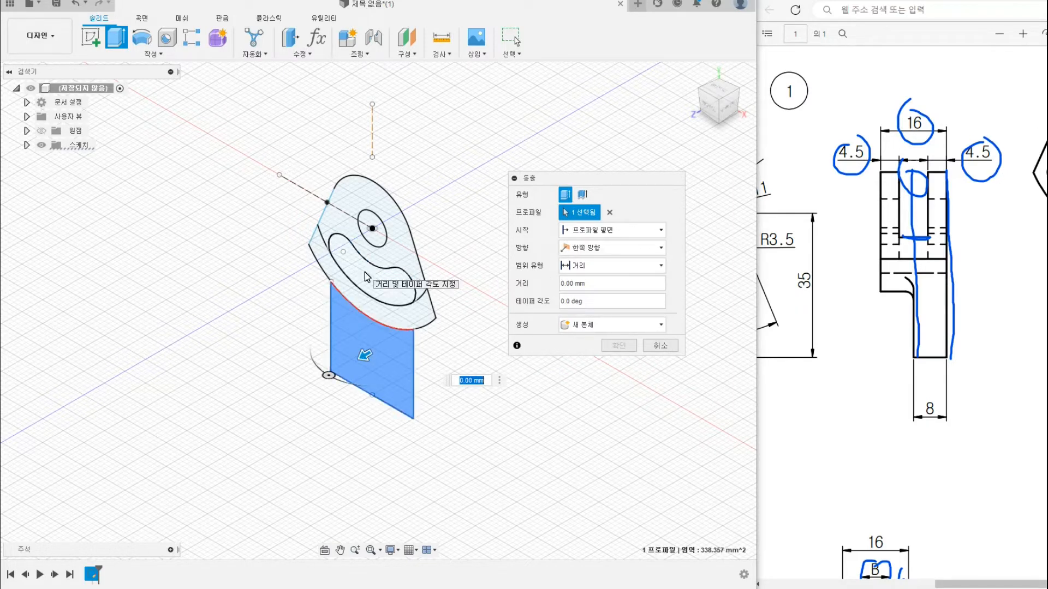
pyautogui.press('BackSpace')
pyautogui.press('Return')
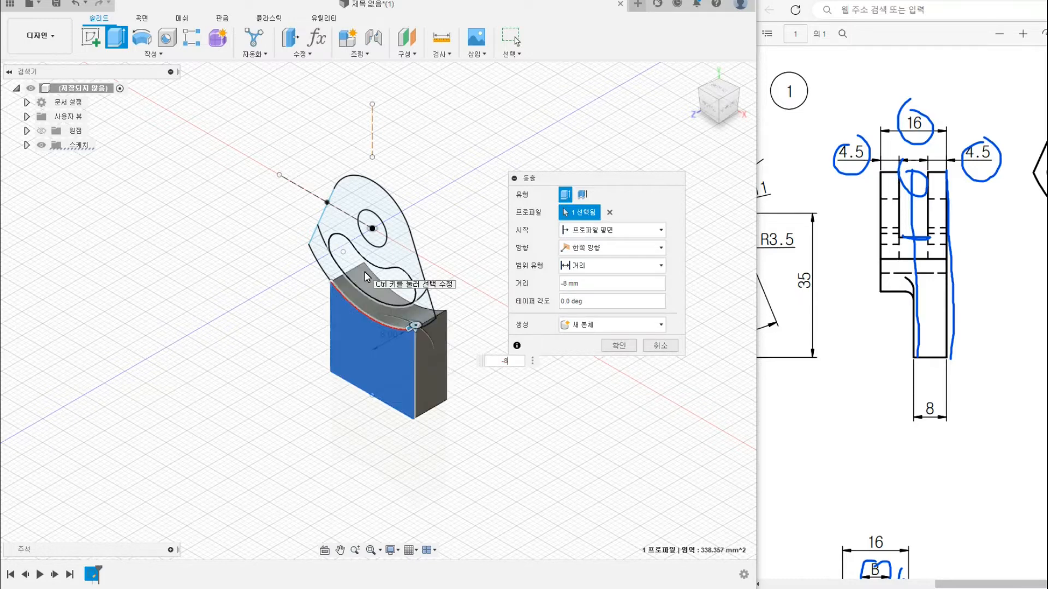
pyautogui.press('Return')
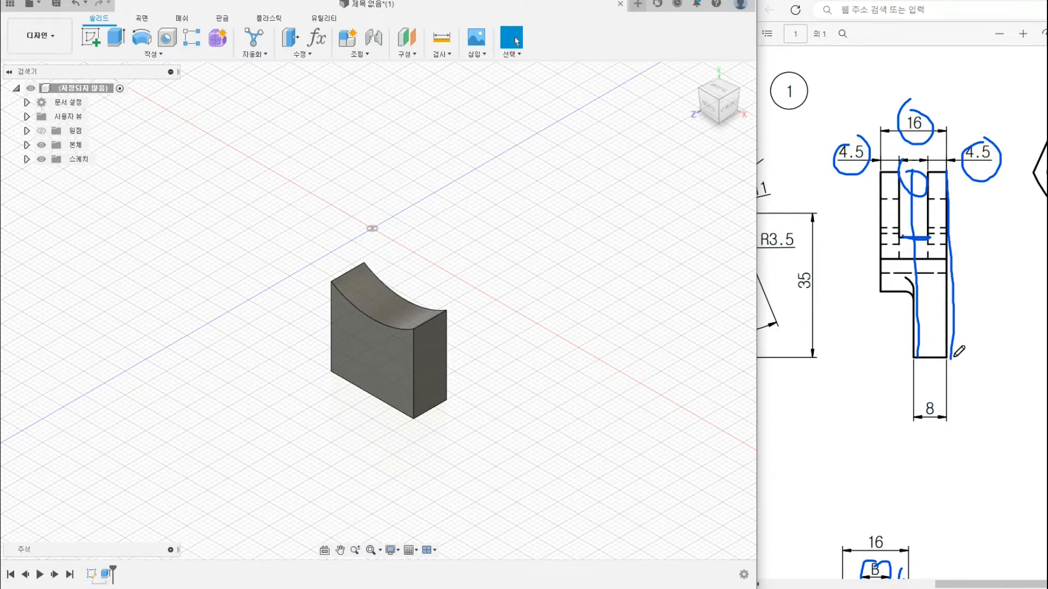
# Make the front-view profile sketch visible again over the extruded leg.
pyautogui.click(26, 159)
pyautogui.click(26, 145)
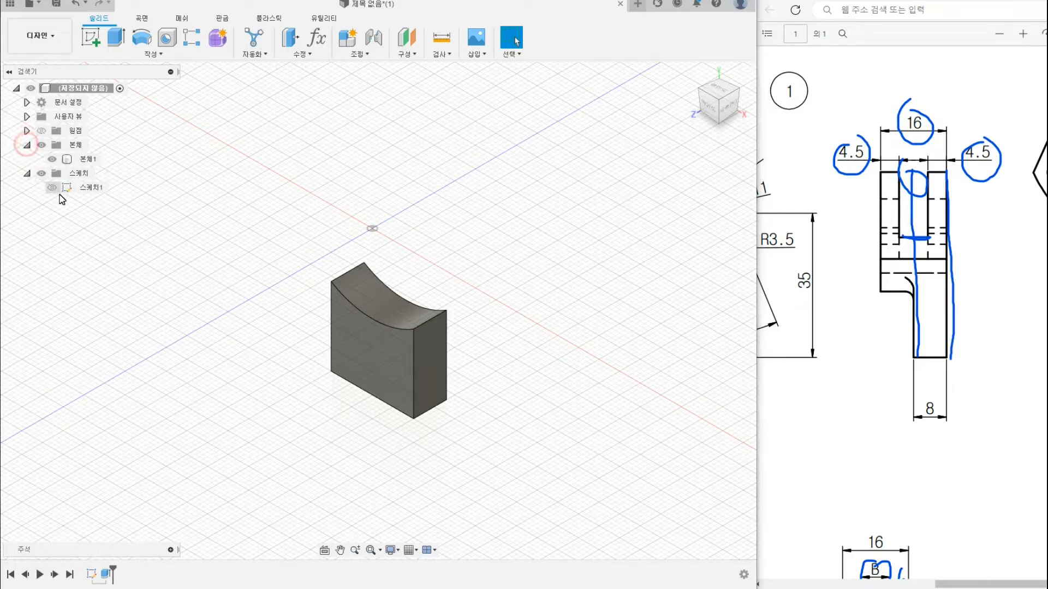
pyautogui.click(57, 191)
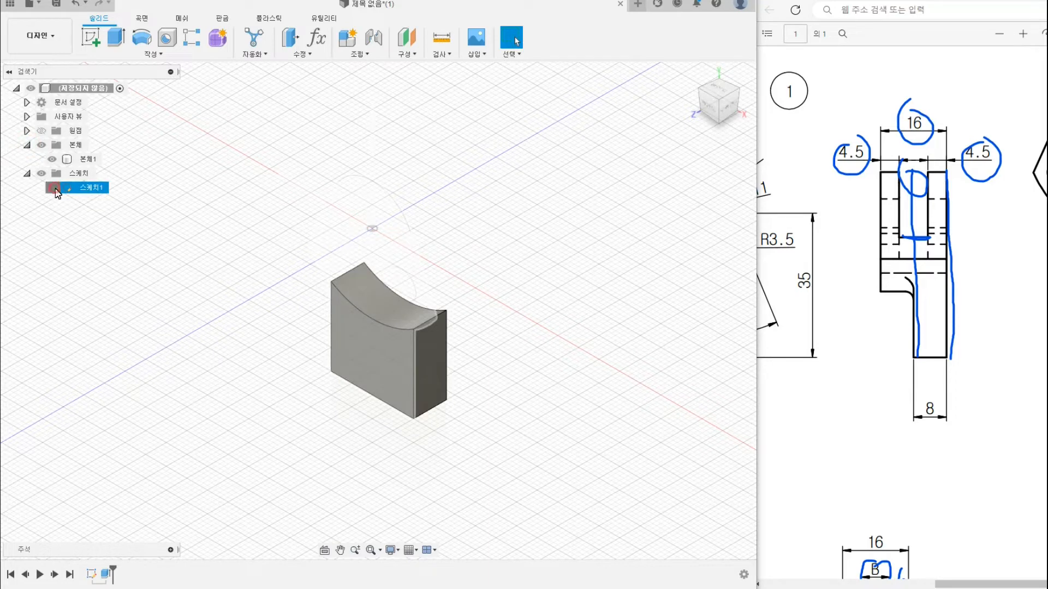
pyautogui.click(53, 188)
# Extrude the two head regions around the hole and curved slot symmetrically by 16/2 mm per side, joined to the leg.
pyautogui.click(115, 38)
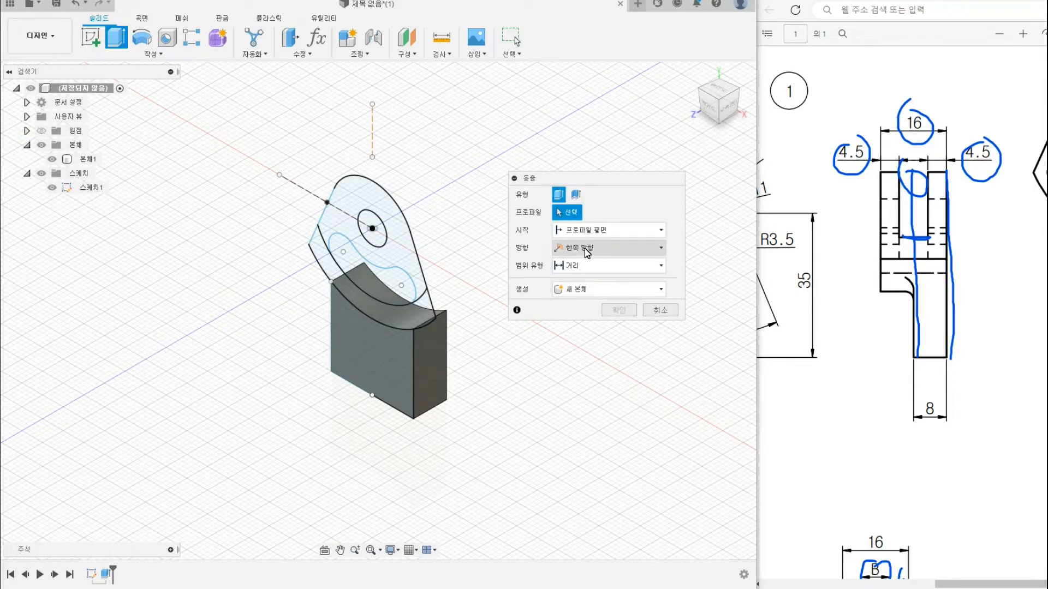
pyautogui.click(587, 249)
pyautogui.click(573, 288)
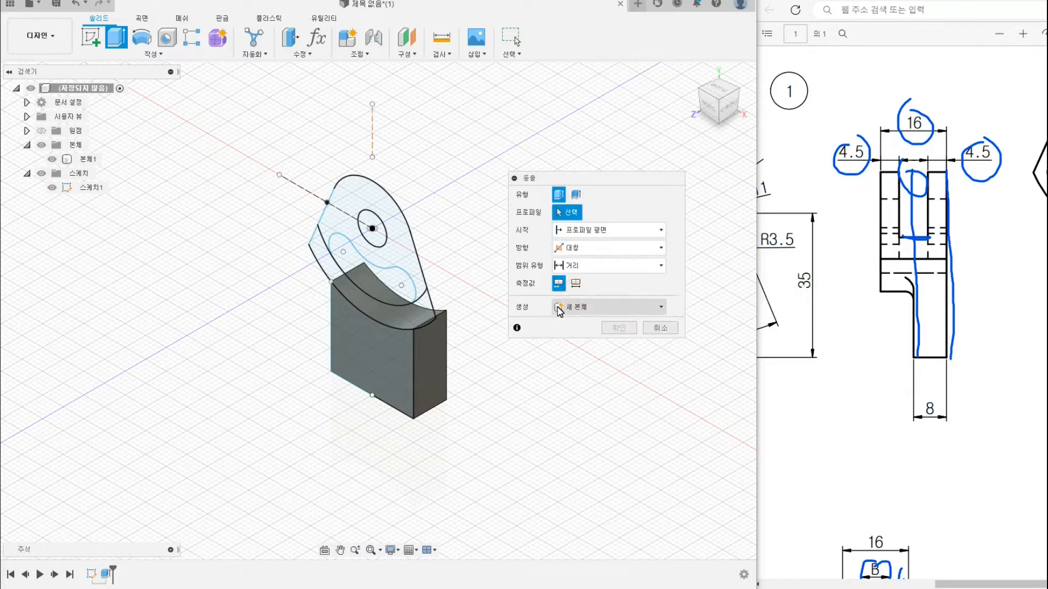
pyautogui.click(403, 249)
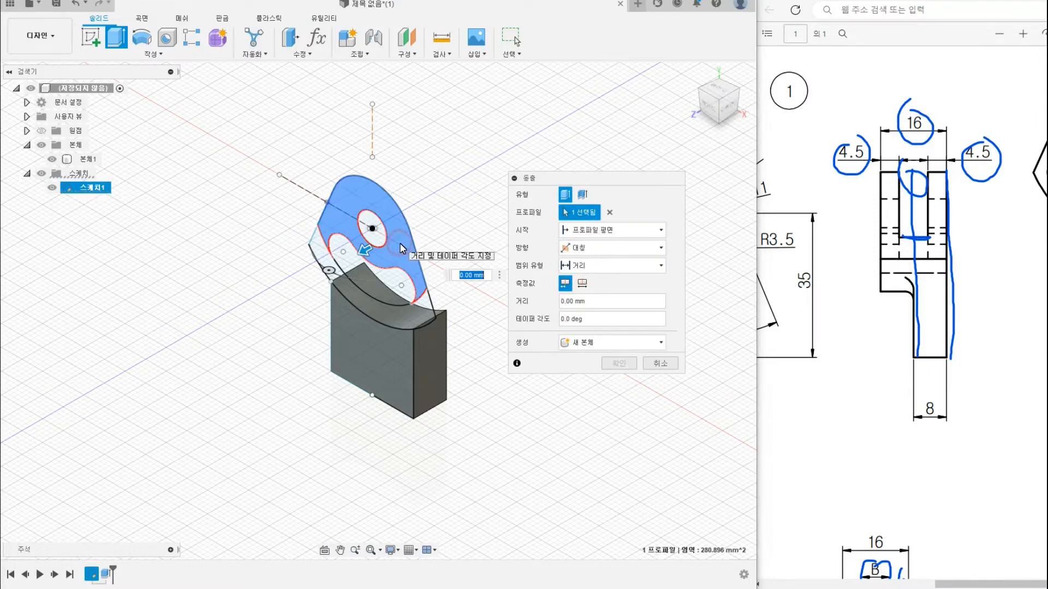
pyautogui.click(431, 326)
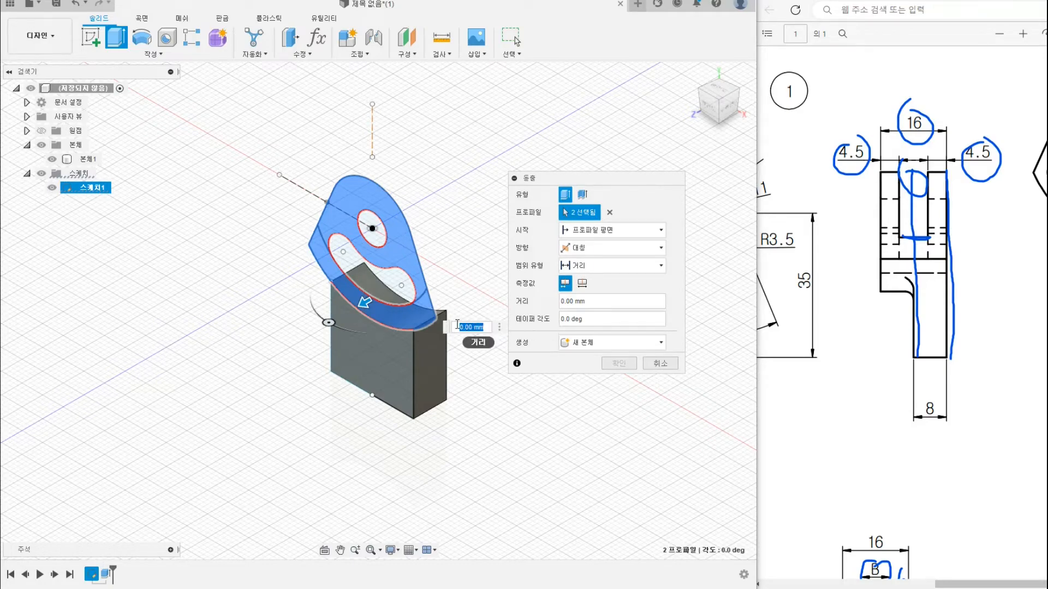
pyautogui.write('16/2')
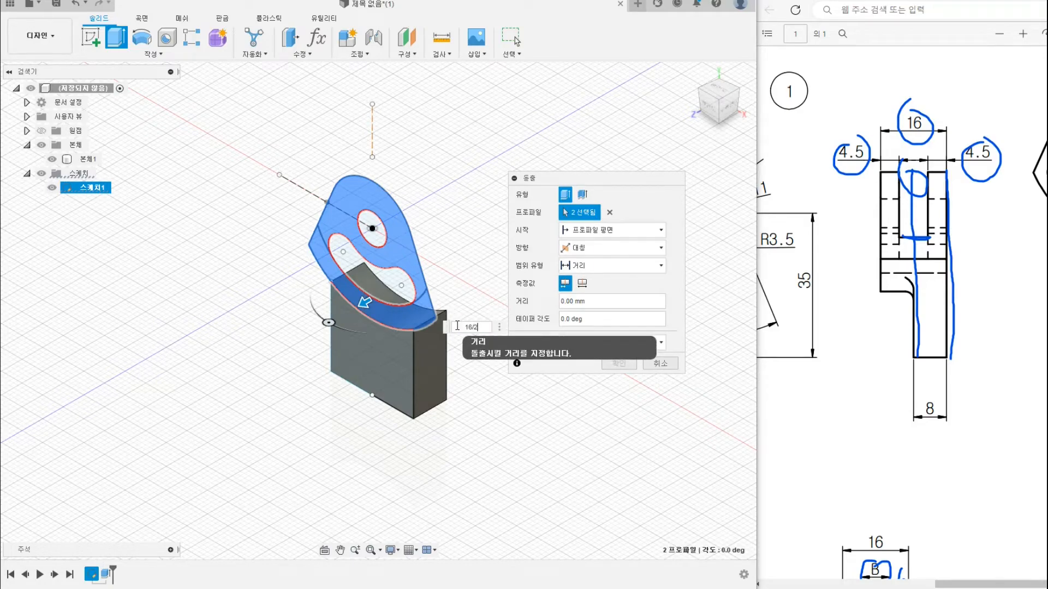
pyautogui.press('Return')
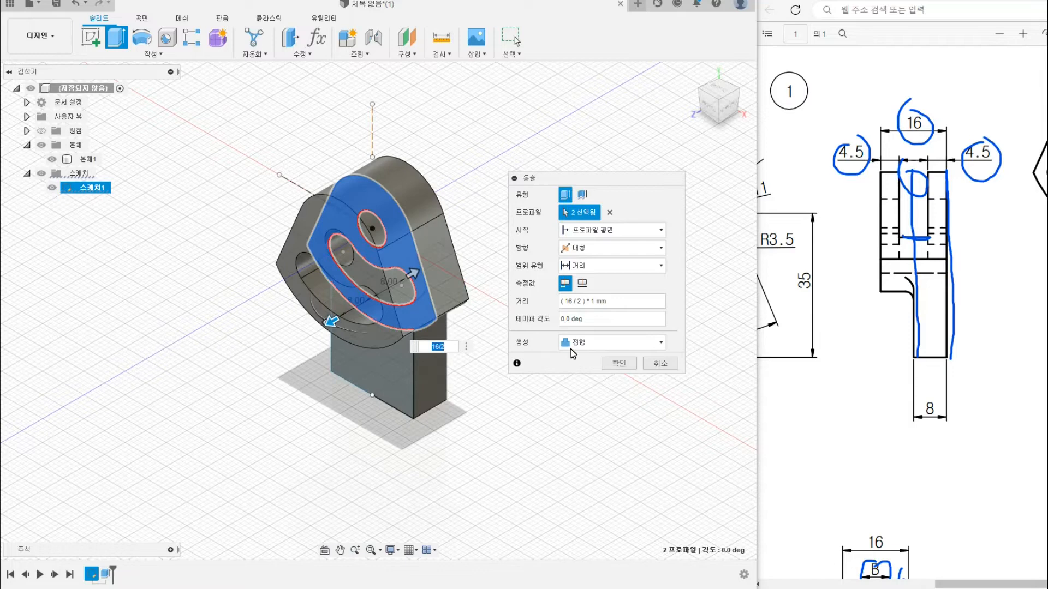
pyautogui.click(618, 363)
# Cut the gap between the two arms by extruding the upper head profile symmetrically by 7/2 mm per side.
pyautogui.click(62, 159)
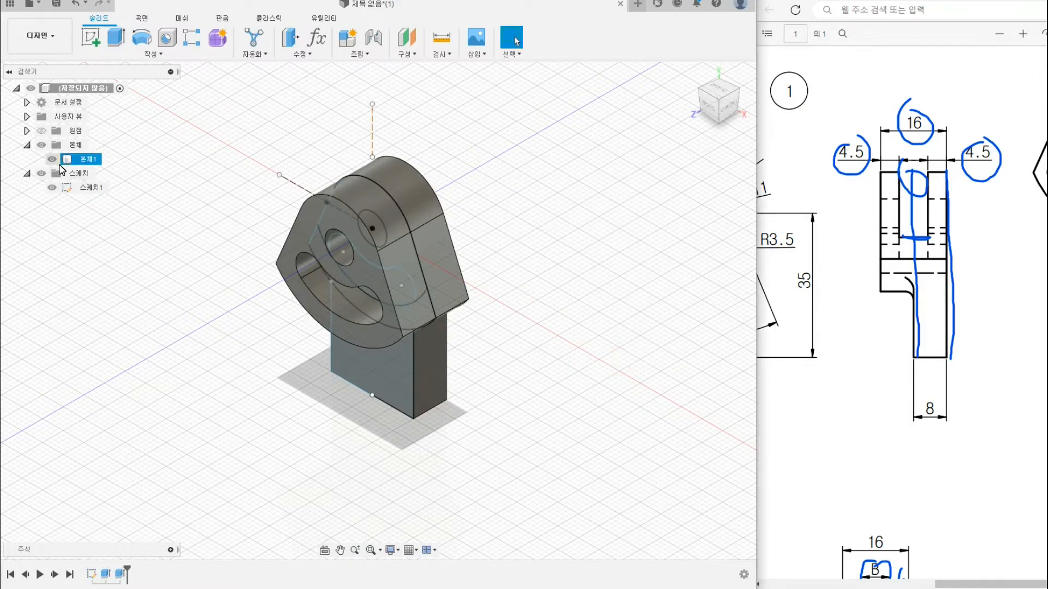
pyautogui.click(52, 160)
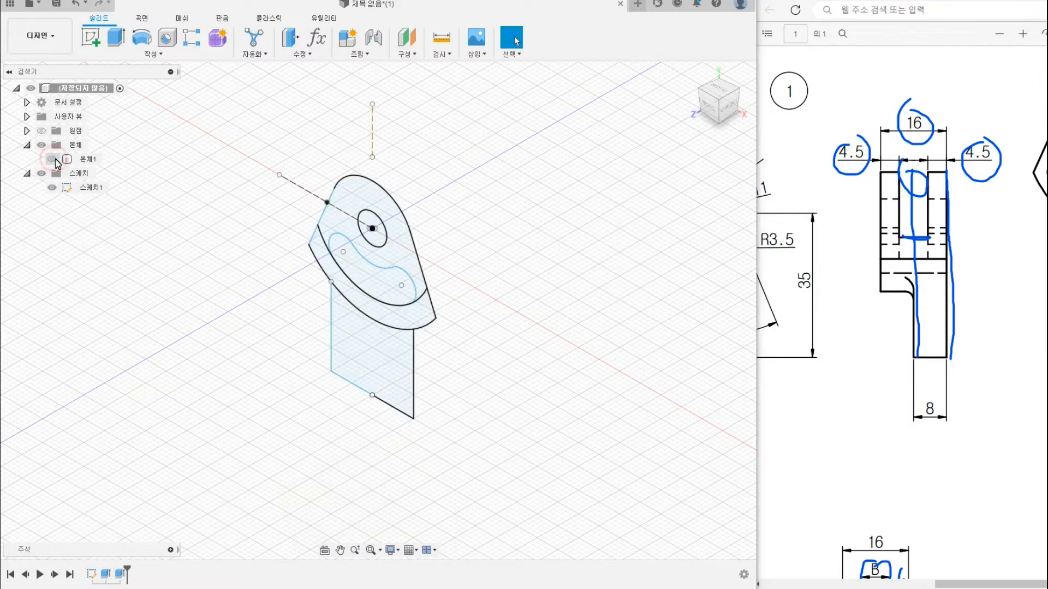
pyautogui.click(116, 39)
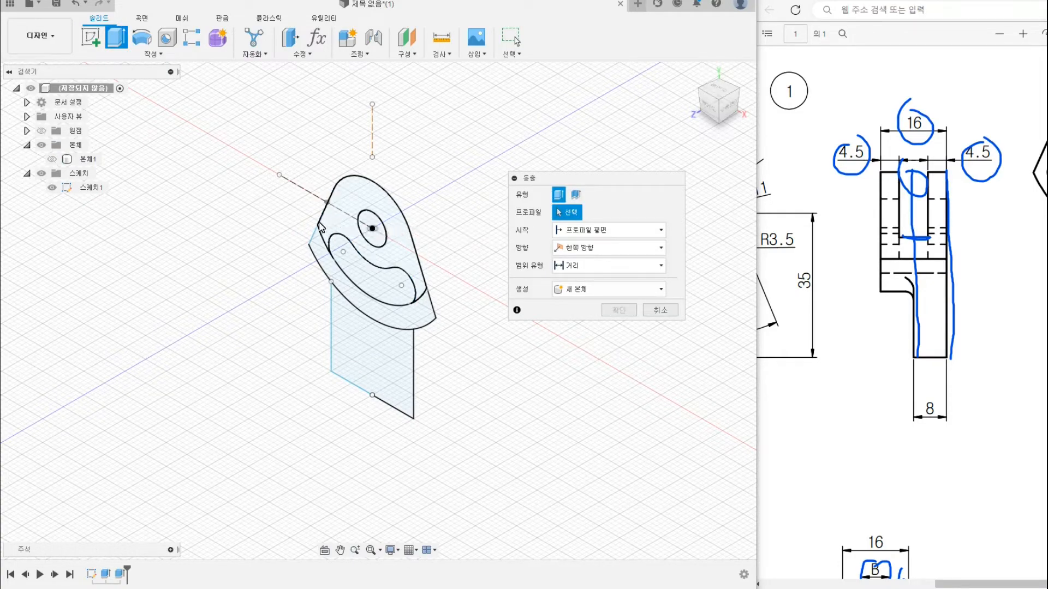
pyautogui.click(341, 212)
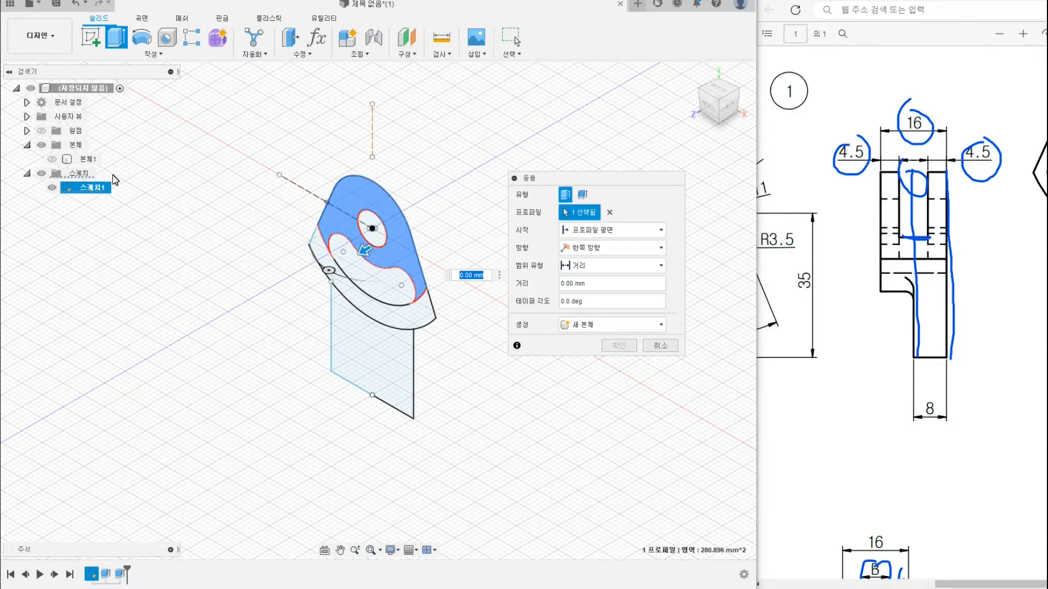
pyautogui.click(52, 159)
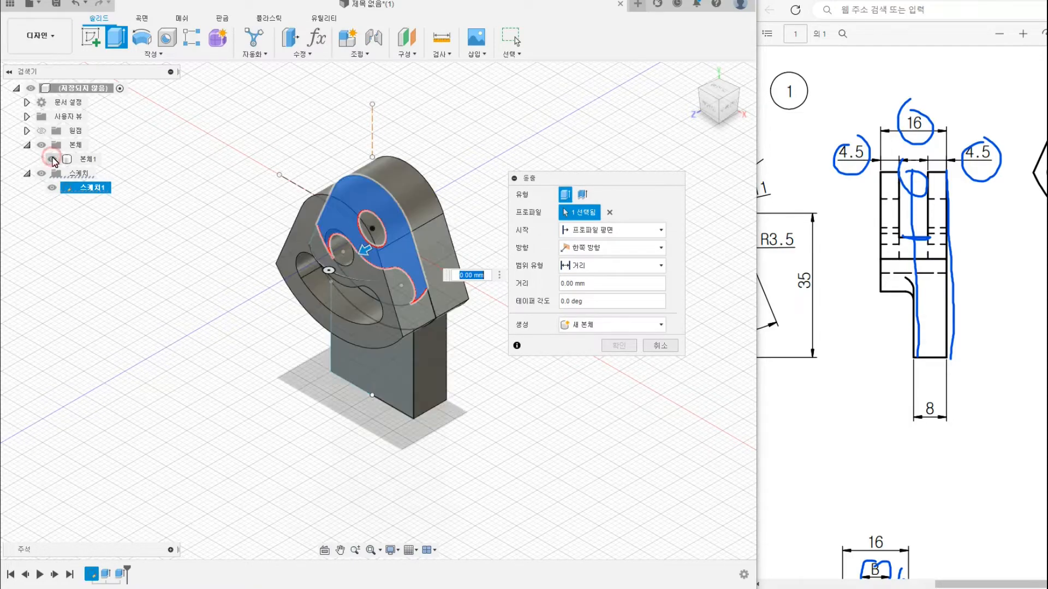
pyautogui.click(595, 249)
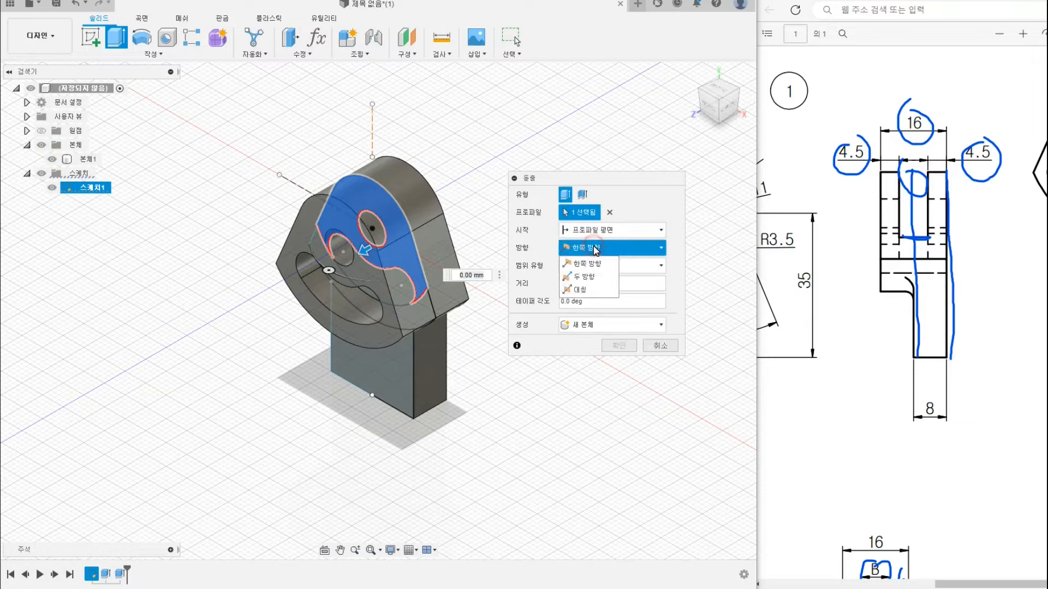
pyautogui.click(579, 292)
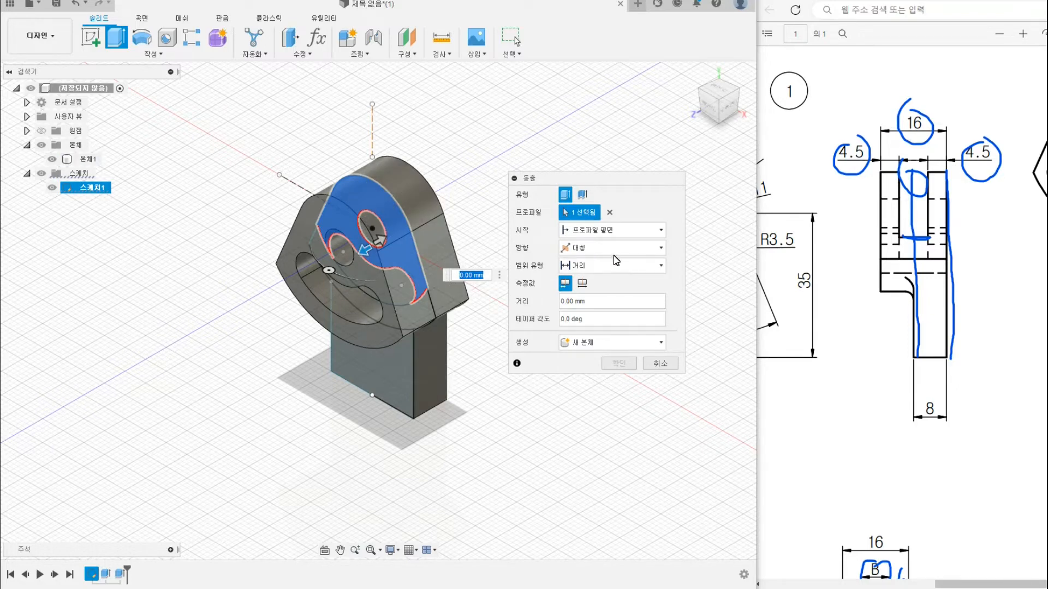
pyautogui.write('7/2')
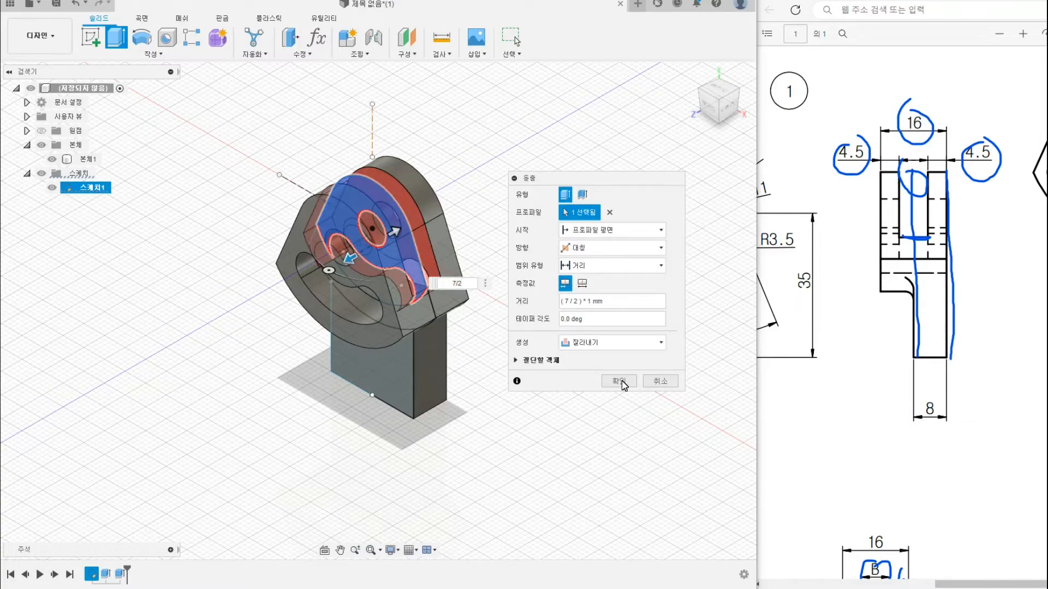
pyautogui.click(623, 384)
pyautogui.keyDown('shift'); pyautogui.moveTo(576, 295); pyautogui.dragTo(537, 357, button='middle'); pyautogui.keyUp('shift')
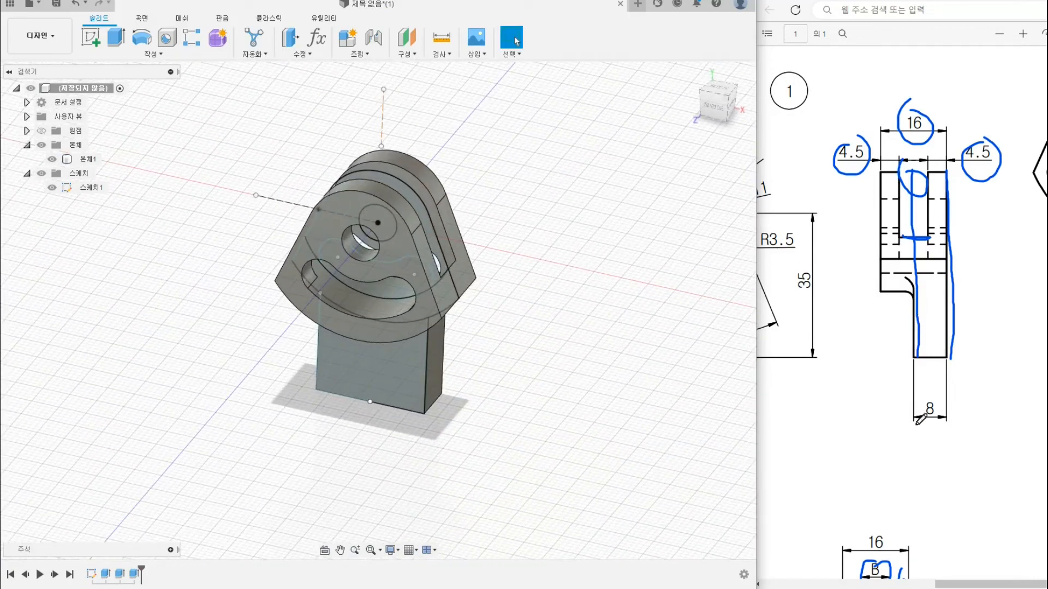
# Mark the corners where the leg meets the head on the reference drawing, and hide the profile sketch in the model.
pyautogui.hscroll(-5, 922, 419)
pyautogui.scroll(-1, 919, 325)
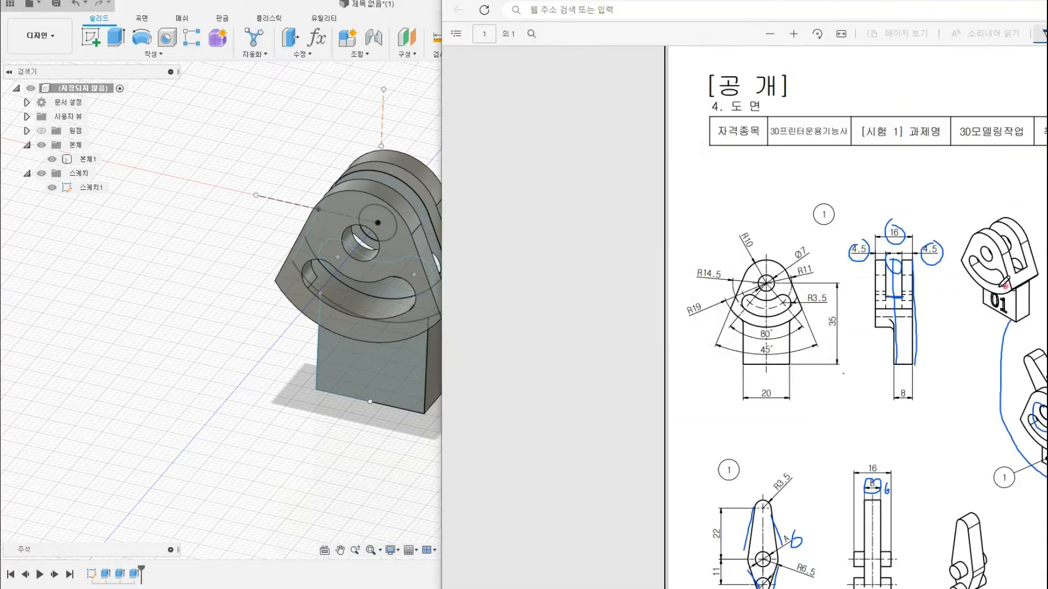
pyautogui.moveTo(1004, 288); pyautogui.dragTo(1010, 287)
pyautogui.keyDown('ctrl'); pyautogui.scroll(3, 898, 329); pyautogui.keyUp('ctrl')
pyautogui.keyDown('ctrl'); pyautogui.scroll(2, 903, 323); pyautogui.keyUp('ctrl')
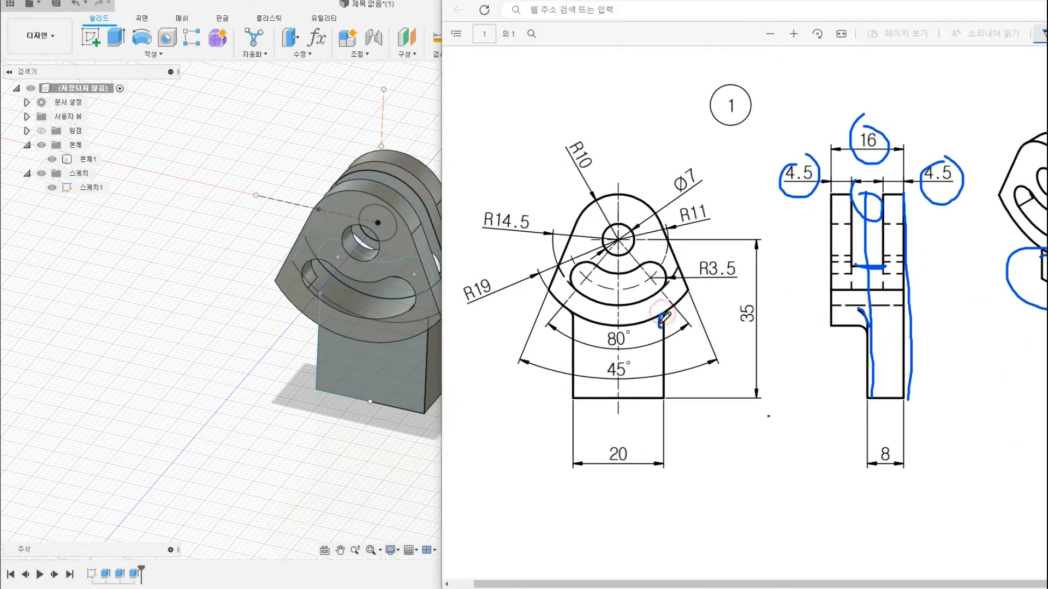
pyautogui.moveTo(662, 312); pyautogui.dragTo(660, 328)
pyautogui.moveTo(568, 312); pyautogui.dragTo(574, 326)
pyautogui.click(228, 302)
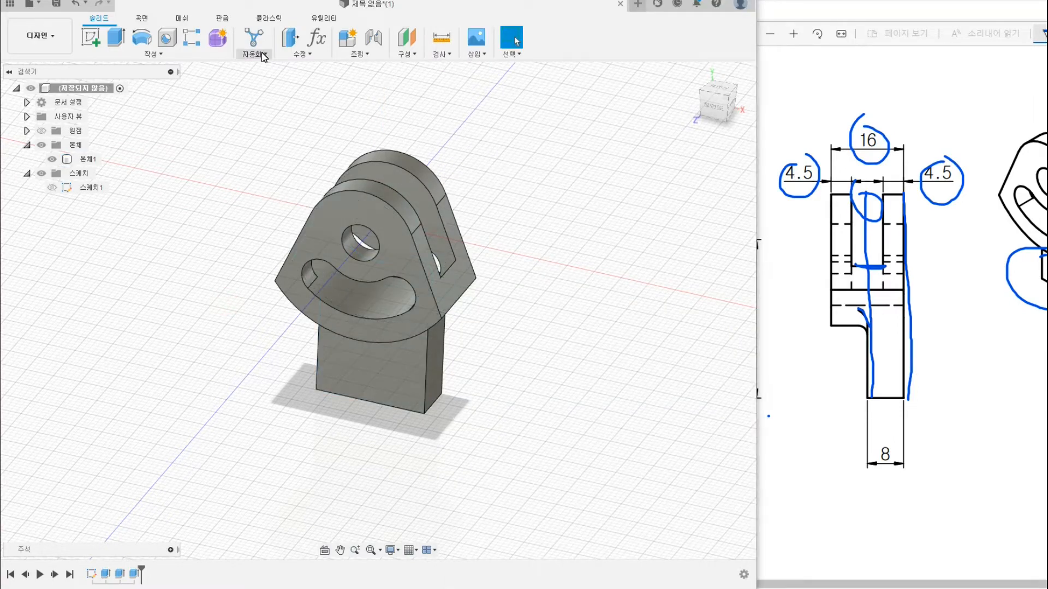
# Circle the drawing's R3 note for unspecified rounds and fillet the three edges where the leg meets the head with a 3 mm radius.
pyautogui.click(301, 54)
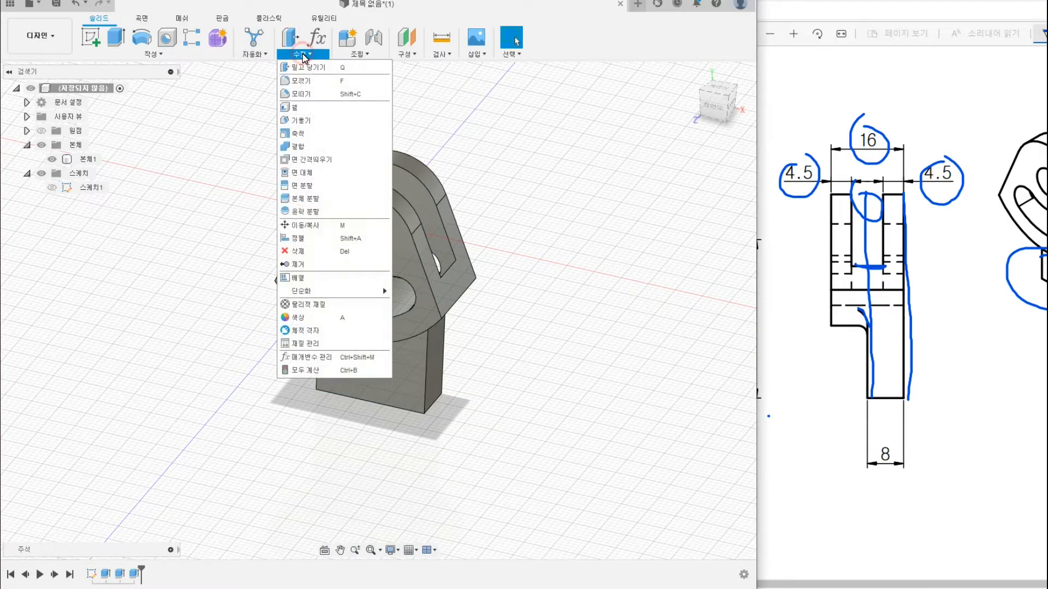
pyautogui.click(304, 82)
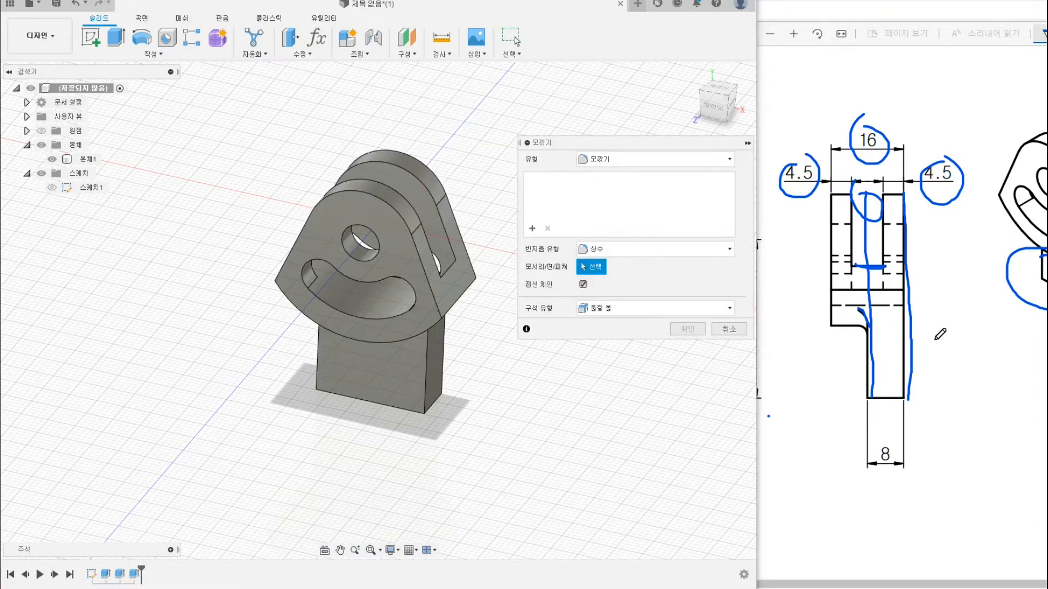
pyautogui.scroll(-5, 928, 330)
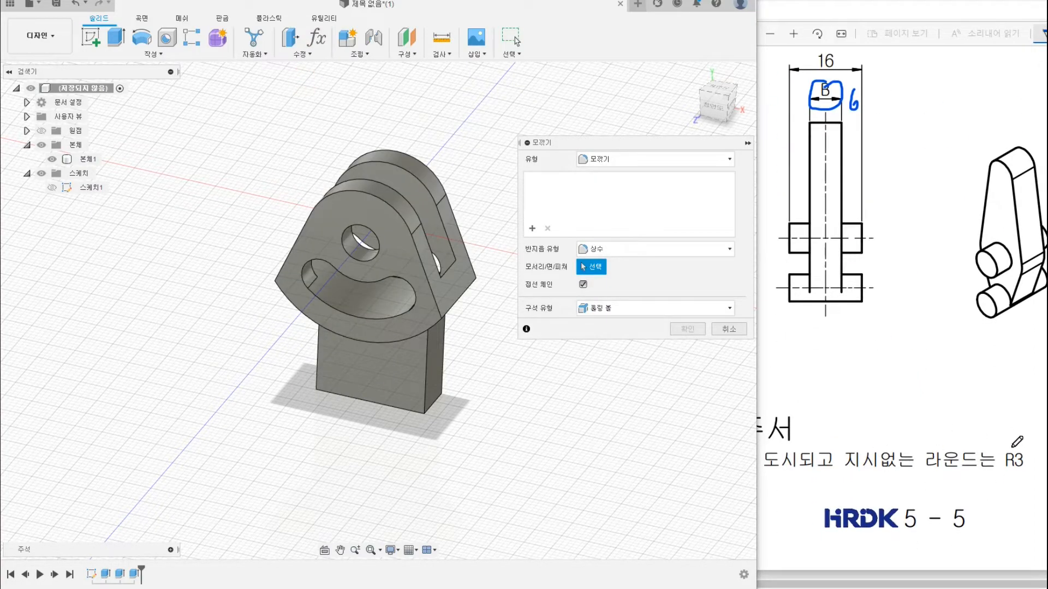
pyautogui.moveTo(1024, 449)
pyautogui.mouseDown()
pyautogui.moveTo(913, 484)
pyautogui.moveTo(909, 426)
pyautogui.mouseUp()
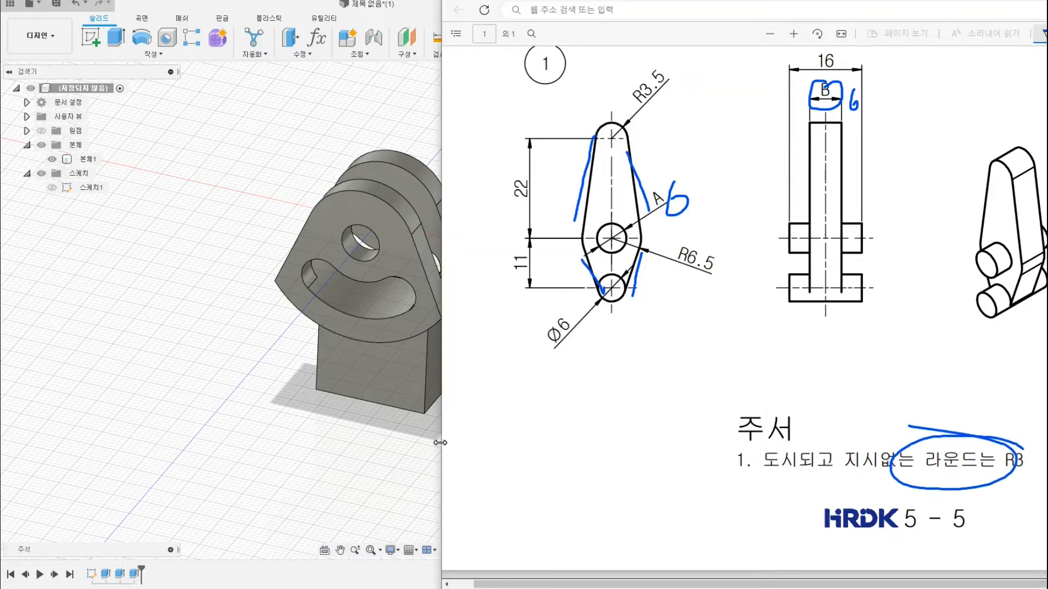
pyautogui.click(328, 17)
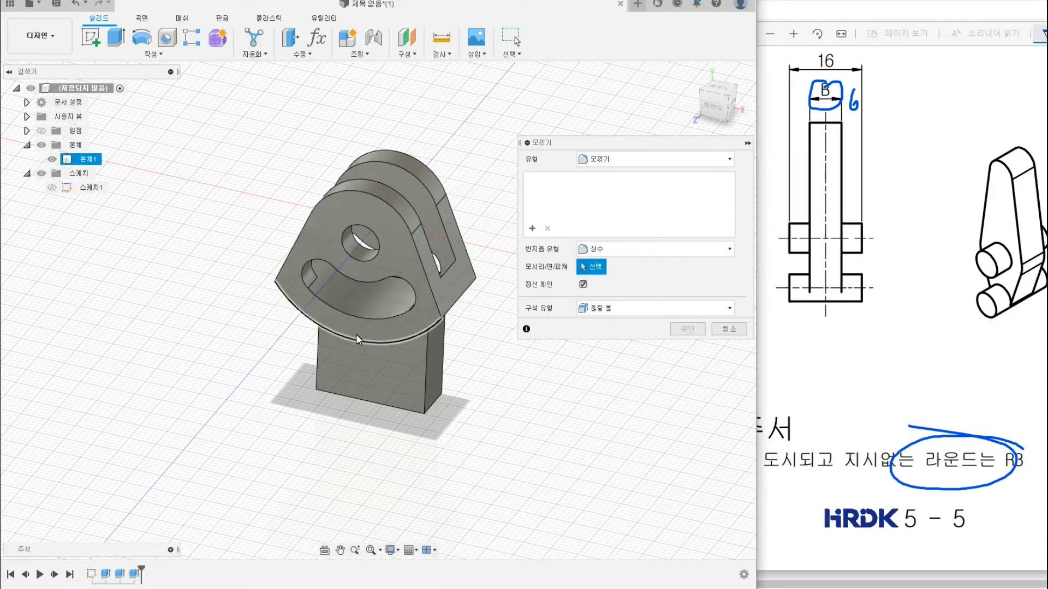
pyautogui.keyDown('shift'); pyautogui.moveTo(358, 340); pyautogui.dragTo(371, 260, button='middle'); pyautogui.keyUp('shift')
pyautogui.click(381, 322)
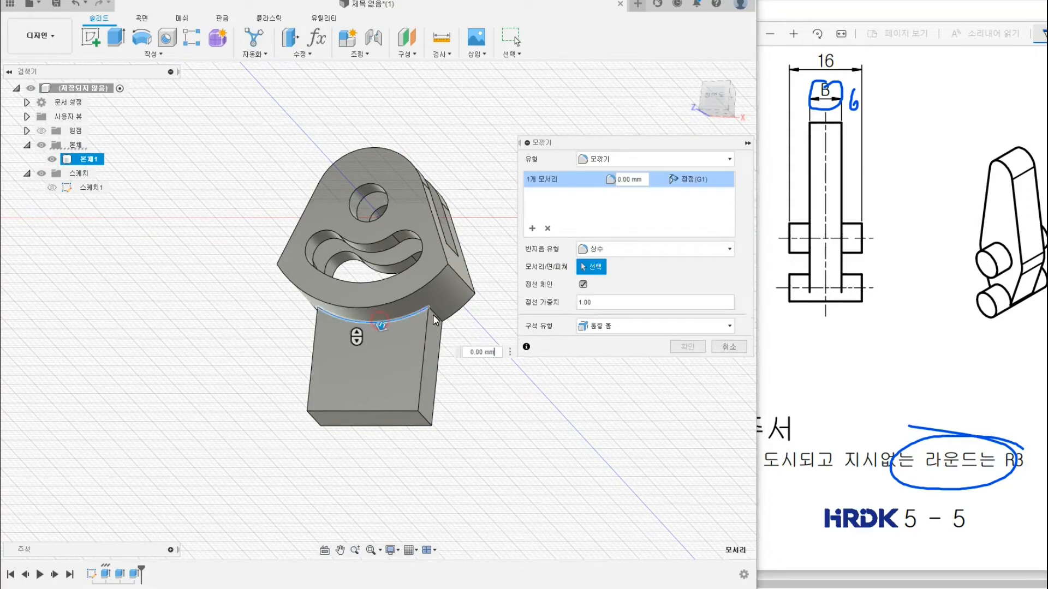
pyautogui.keyDown('shift'); pyautogui.moveTo(383, 319); pyautogui.dragTo(446, 309, button='middle'); pyautogui.keyUp('shift')
pyautogui.click(320, 318)
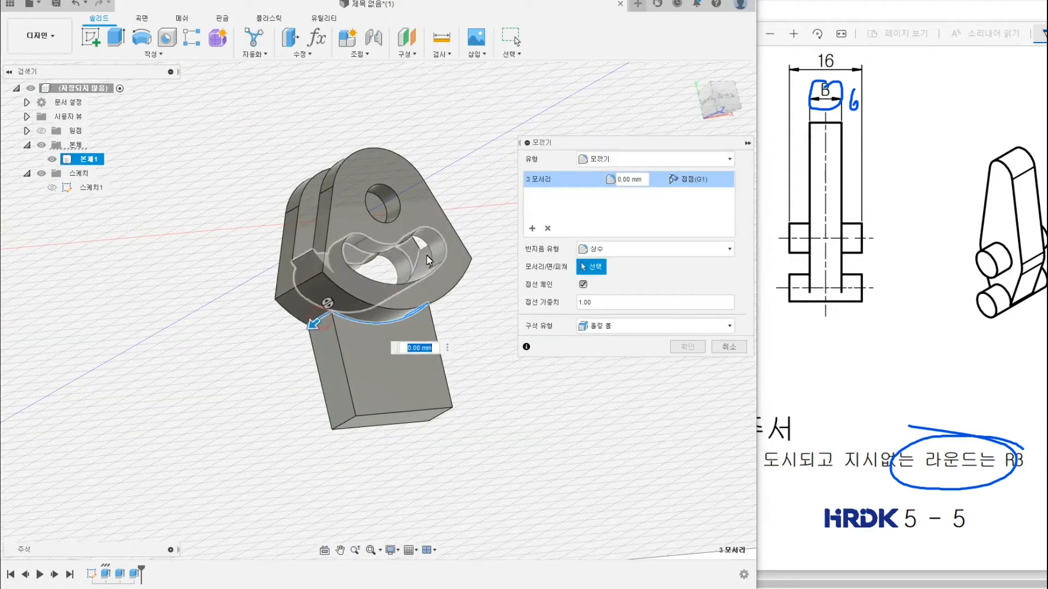
pyautogui.keyDown('shift'); pyautogui.moveTo(426, 254); pyautogui.dragTo(154, 327, button='middle'); pyautogui.keyUp('shift')
pyautogui.write('4')
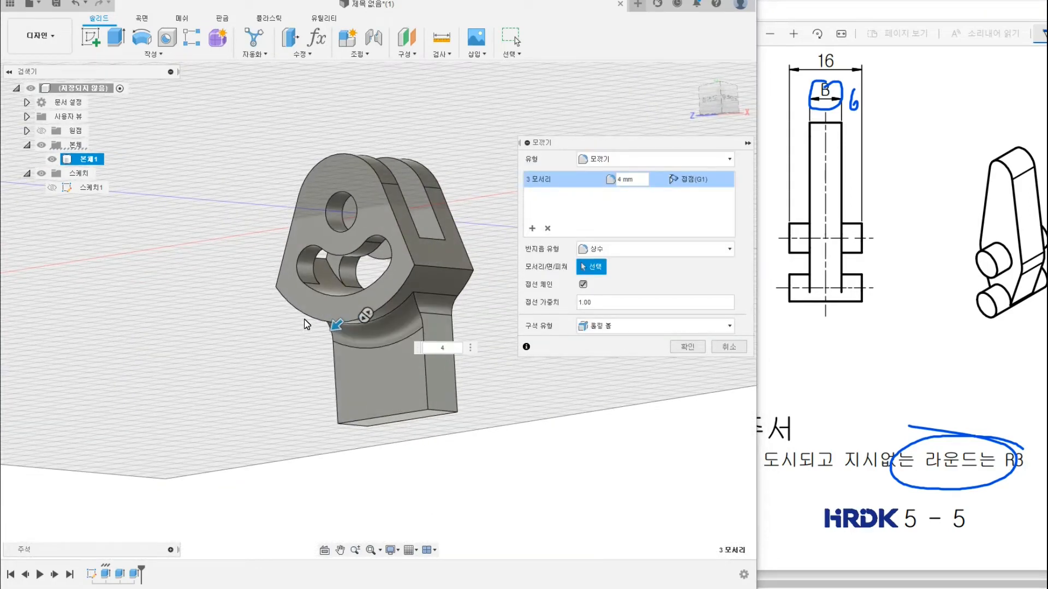
pyautogui.write('3')
pyautogui.press('Return')
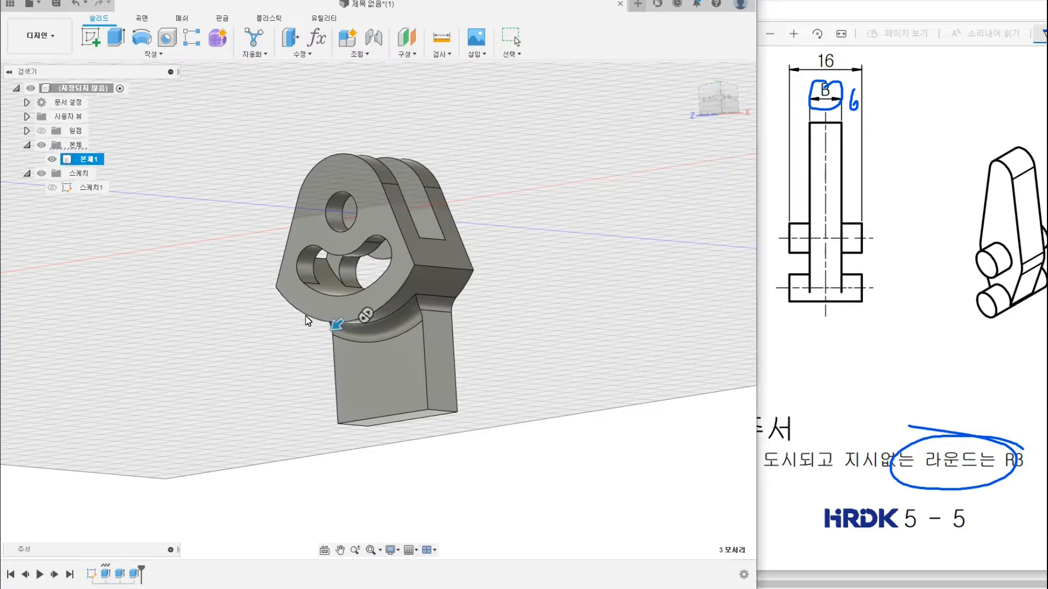
# Inspect the filleted part and mark the leg with the engraved number 01 on the reference drawing's isometric view.
pyautogui.keyDown('shift'); pyautogui.moveTo(381, 203); pyautogui.dragTo(391, 241, button='middle'); pyautogui.keyUp('shift')
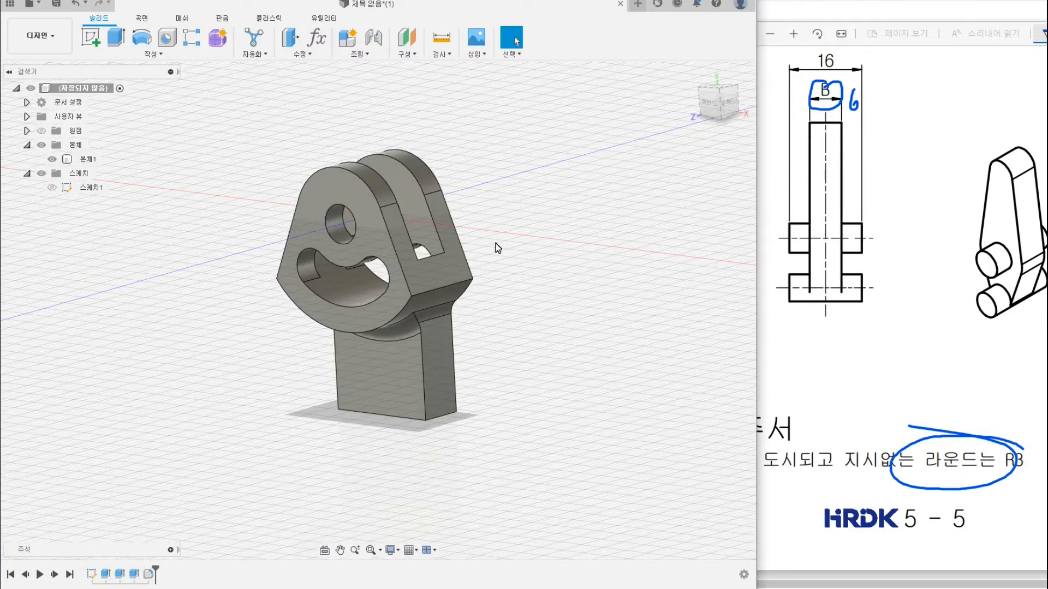
pyautogui.scroll(3, 413, 319)
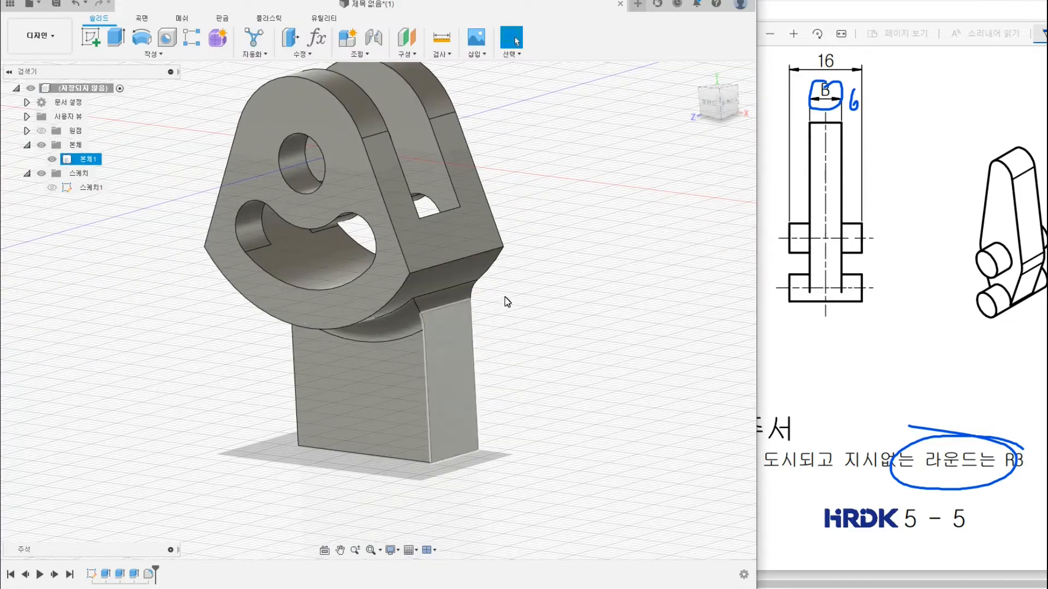
pyautogui.scroll(8, 929, 256)
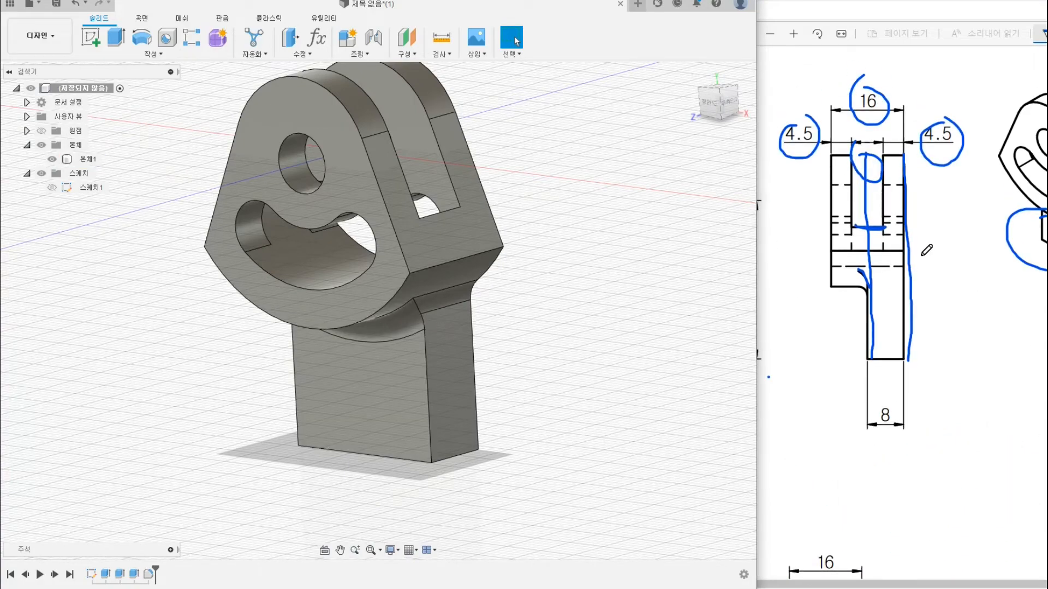
pyautogui.click(851, 418)
pyautogui.moveTo(440, 349); pyautogui.dragTo(227, 344)
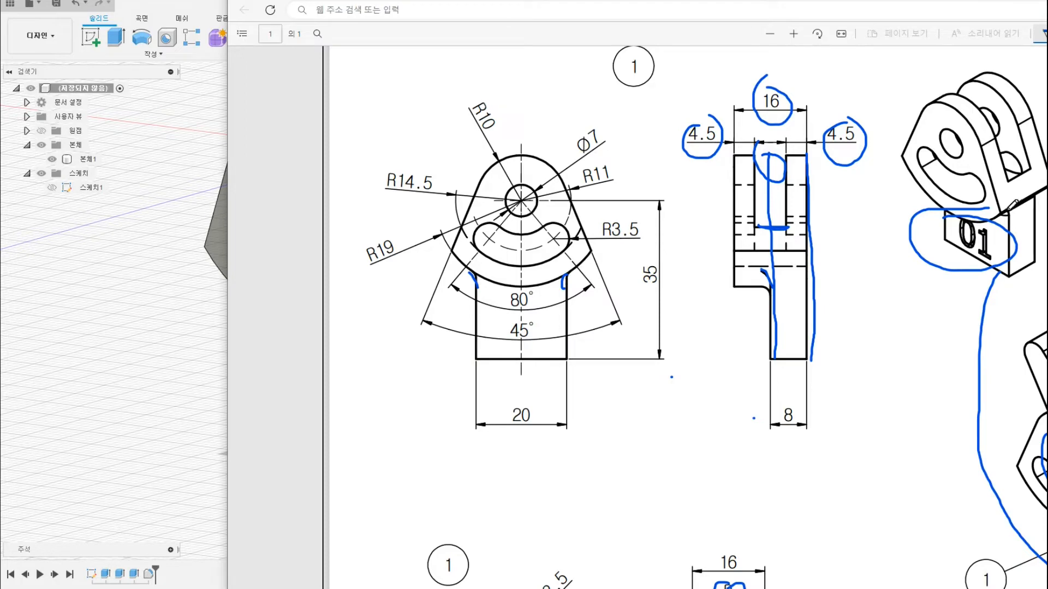
pyautogui.moveTo(1010, 209); pyautogui.dragTo(1041, 196)
pyautogui.click(173, 304)
pyautogui.scroll(2, 624, 239)
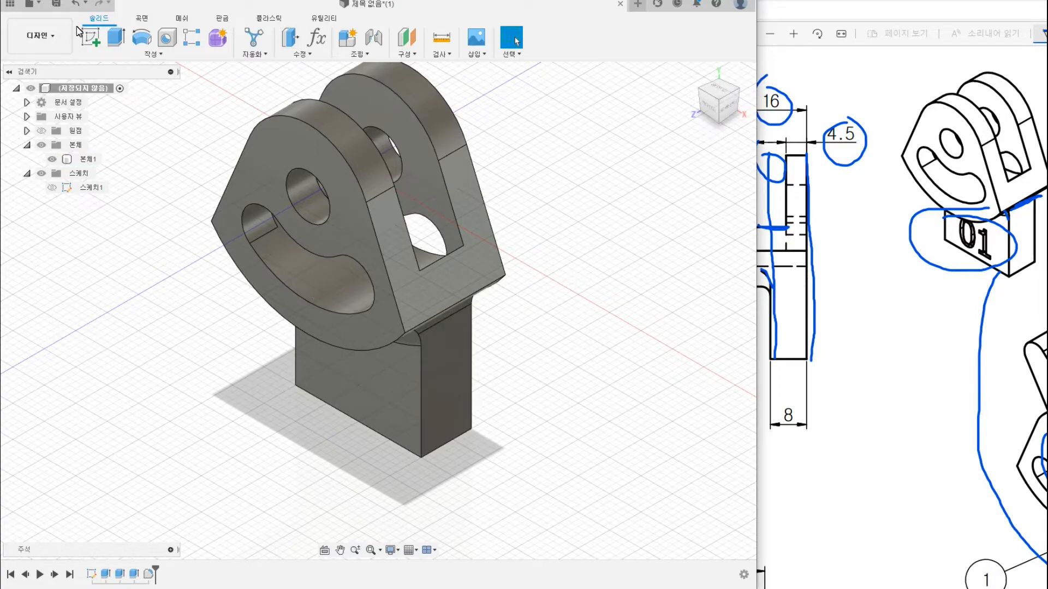
# Start a sketch on the leg's front face and place the text "21" on it in Arial.
pyautogui.click(85, 42)
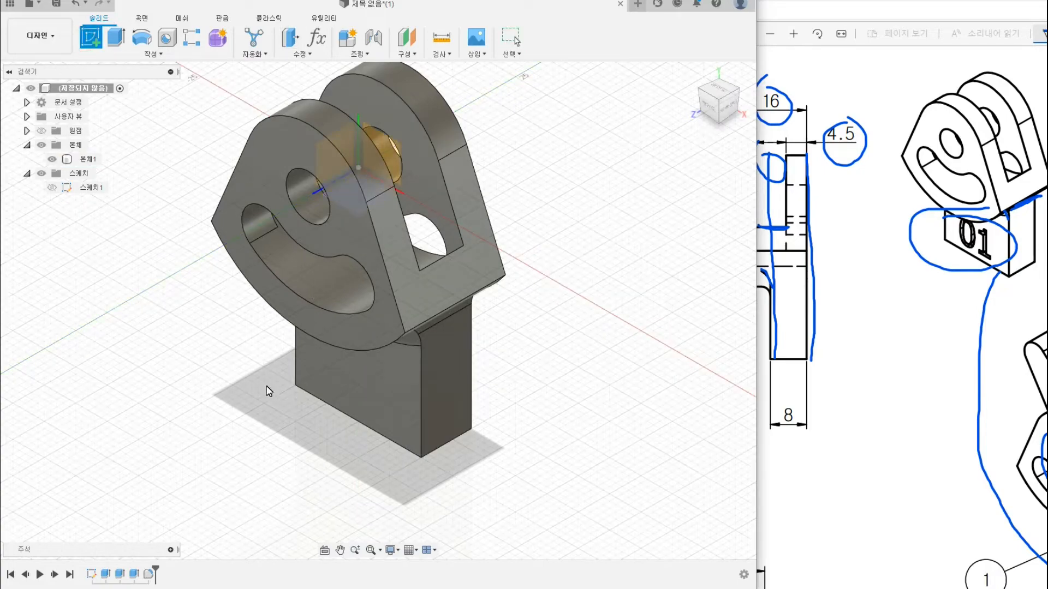
pyautogui.click(335, 378)
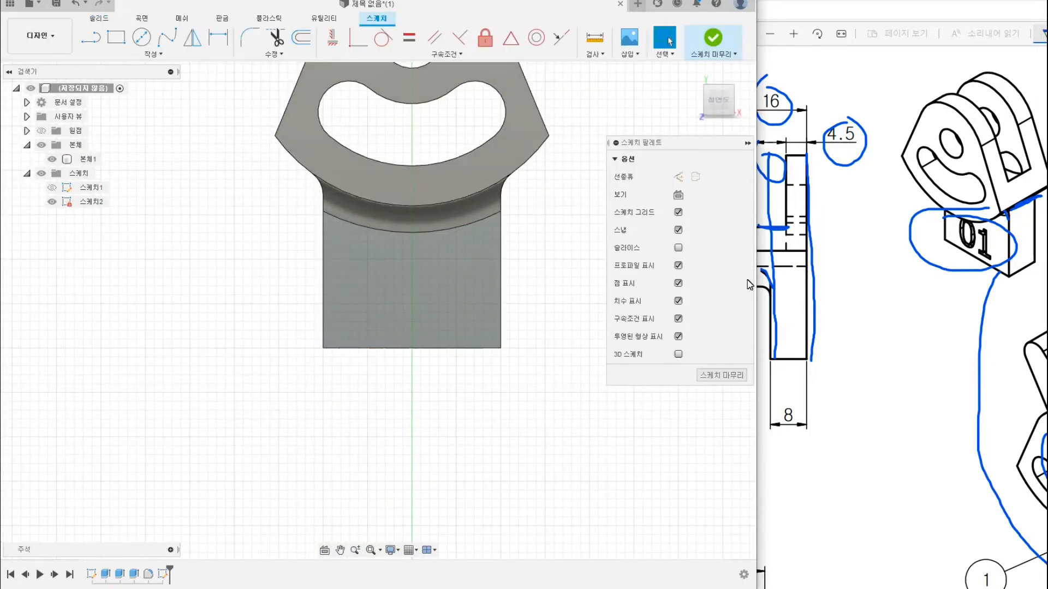
pyautogui.click(153, 55)
pyautogui.click(123, 198)
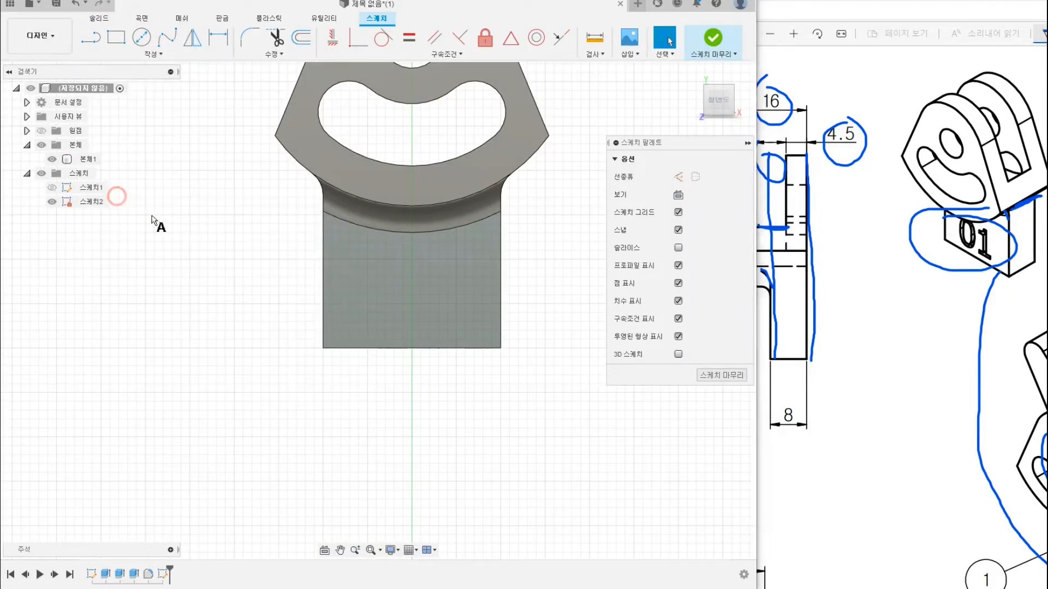
pyautogui.moveTo(445, 300); pyautogui.dragTo(402, 352, button='middle')
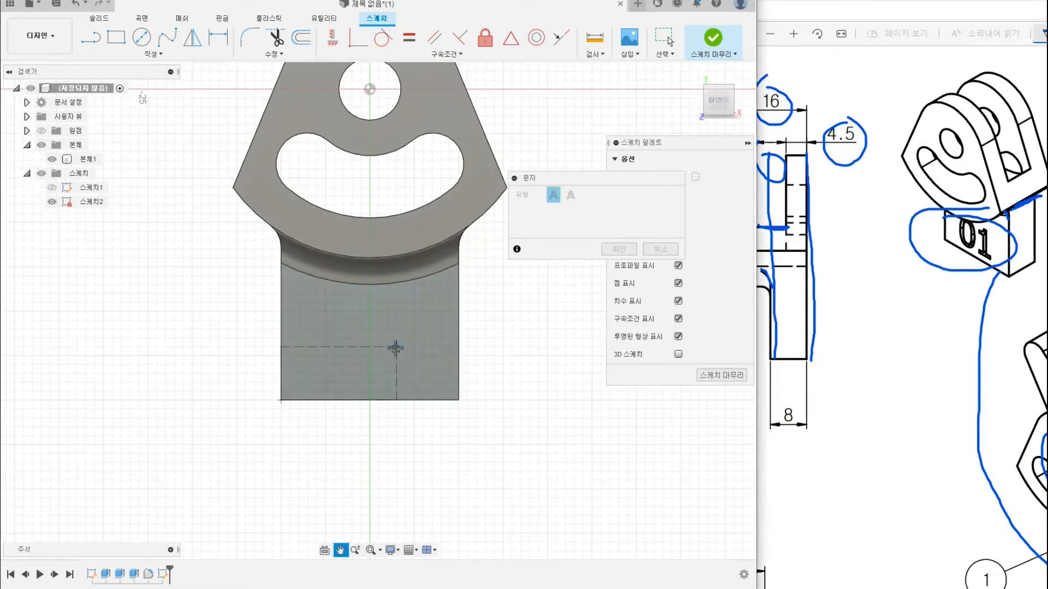
pyautogui.click(459, 287)
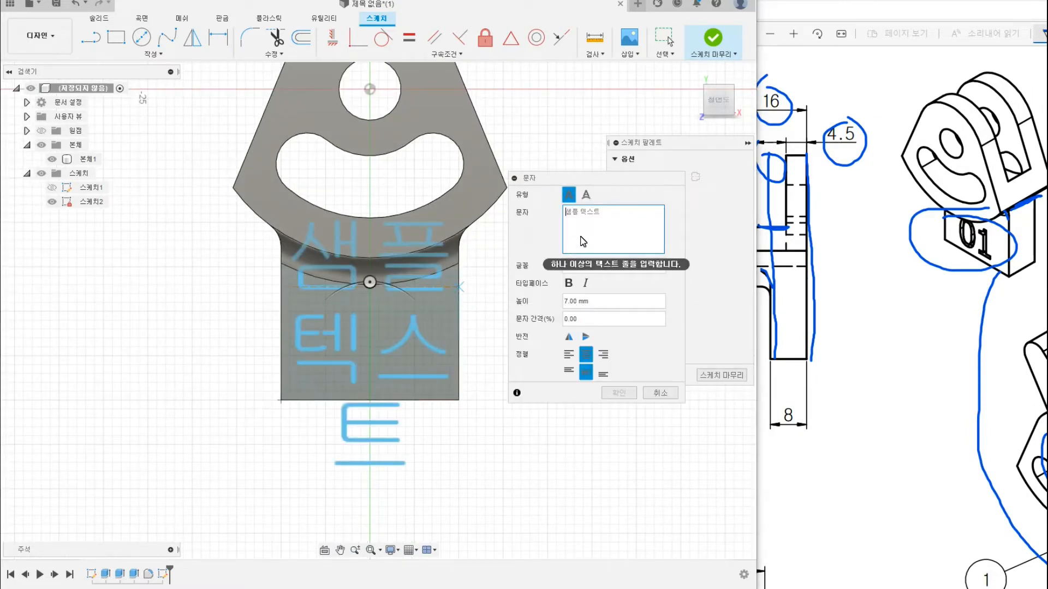
pyautogui.write('21')
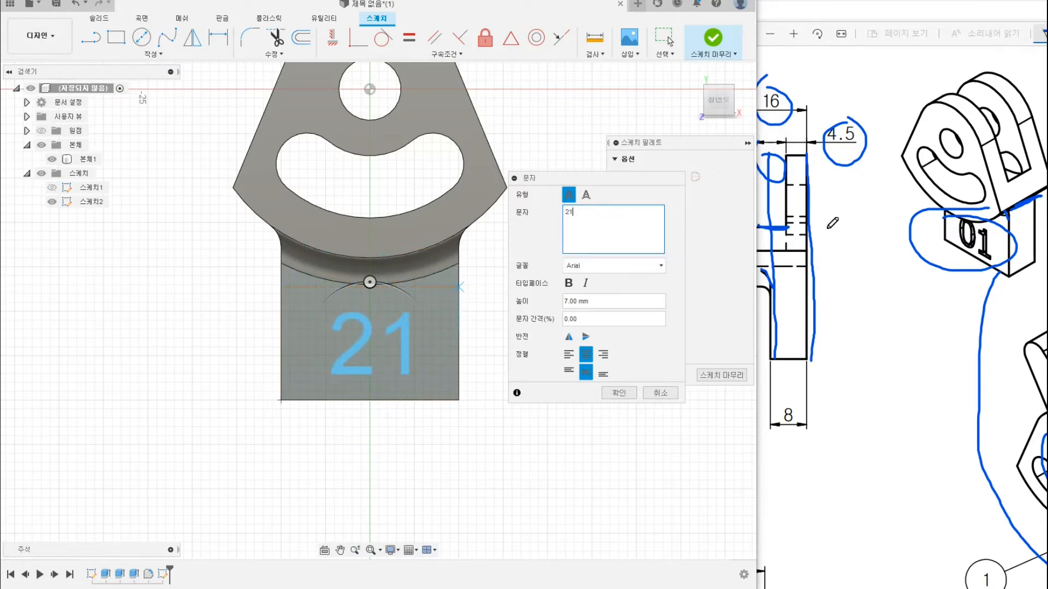
# Set the text height to 9 mm and finish the sketch.
pyautogui.scroll(5, 833, 222)
pyautogui.scroll(-5, 886, 362)
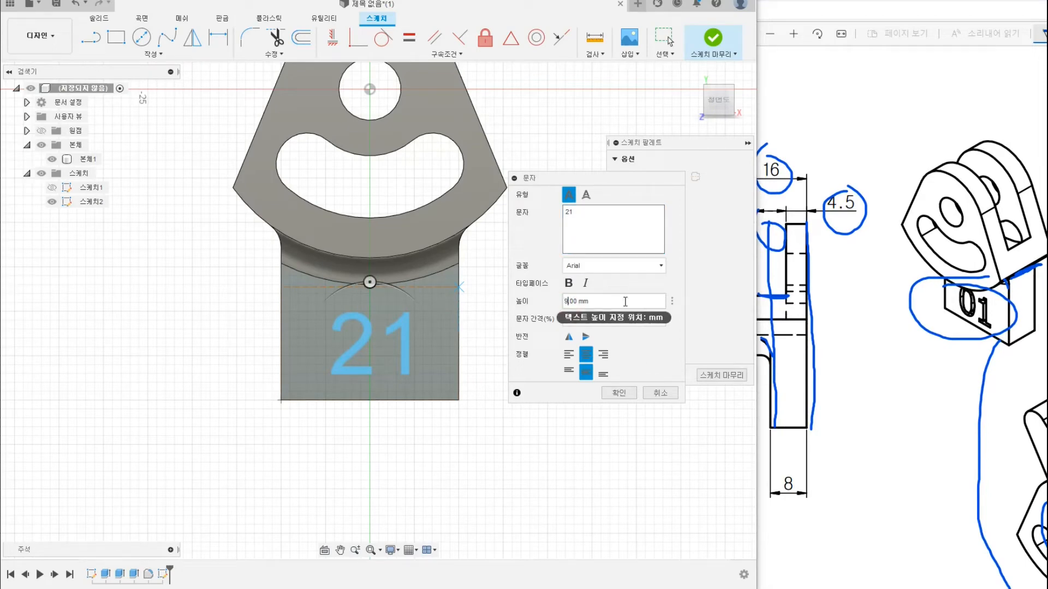
pyautogui.click(620, 392)
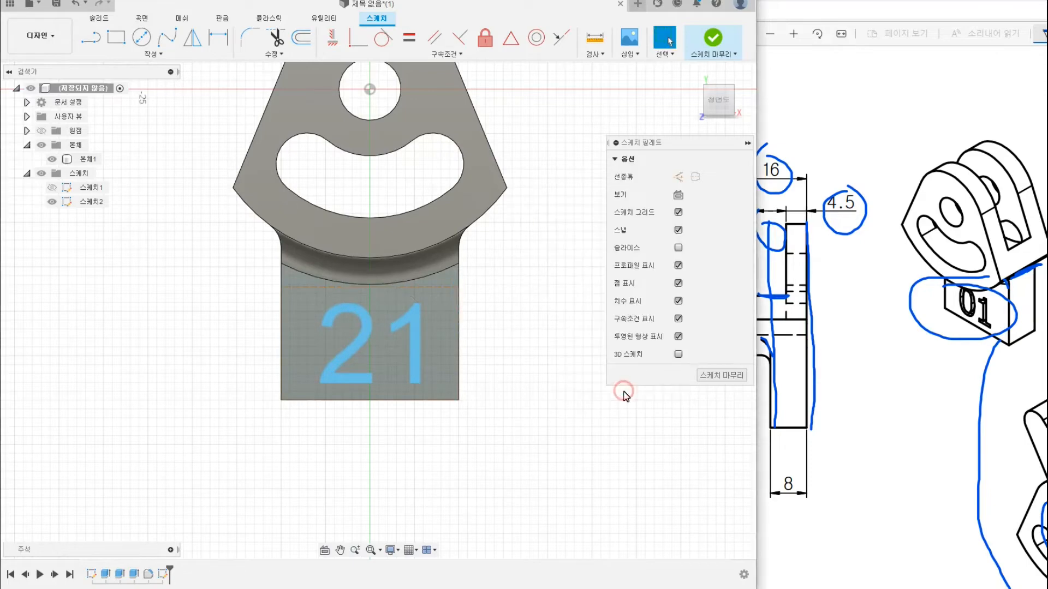
pyautogui.click(726, 377)
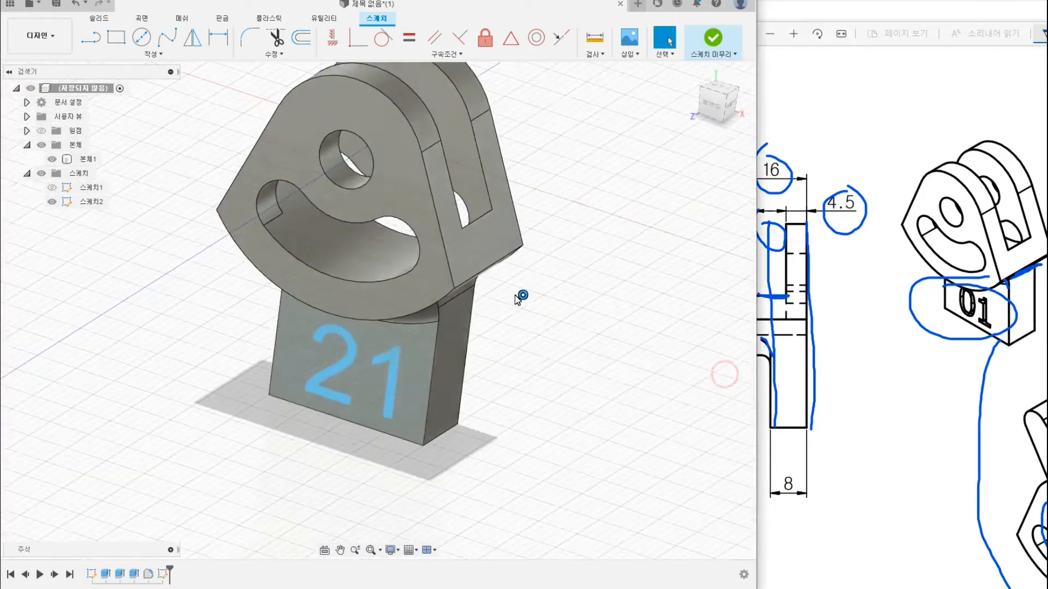
# Engrave the number 21 into the leg by extruding the sketch text -0.5 mm.
pyautogui.click(114, 38)
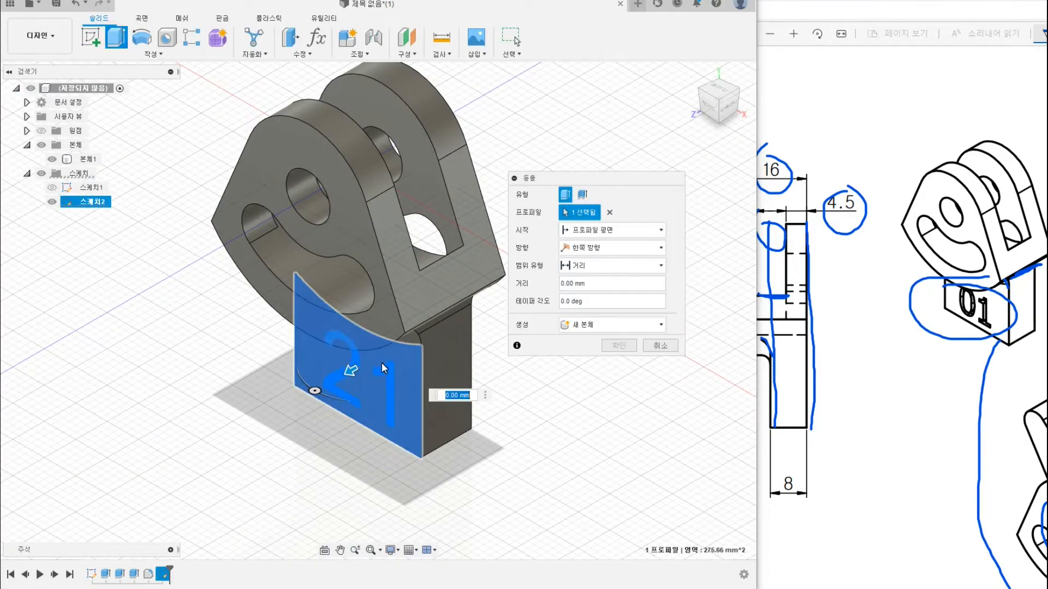
pyautogui.click(660, 346)
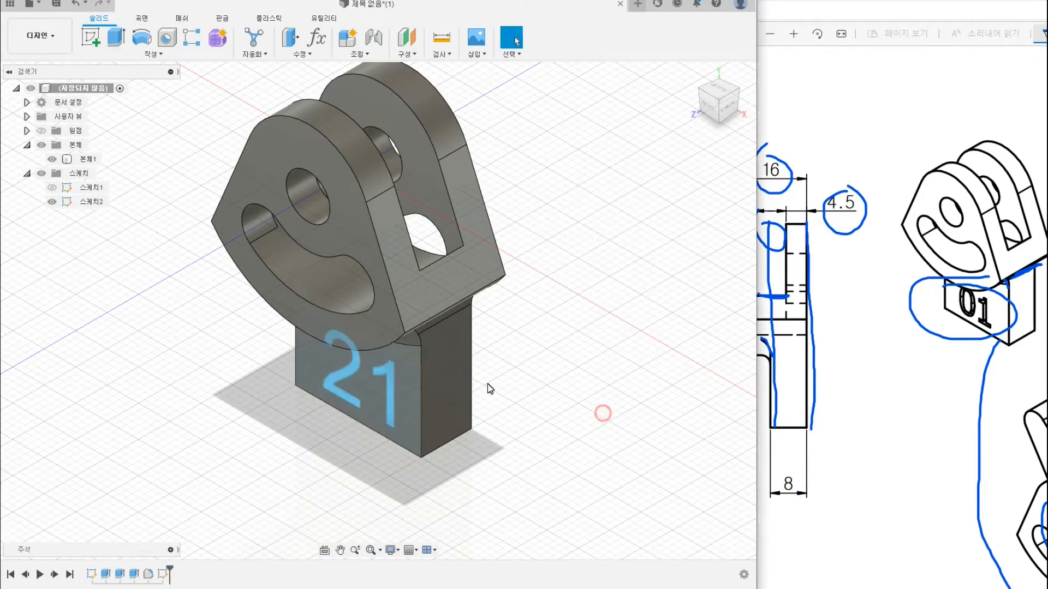
pyautogui.click(115, 37)
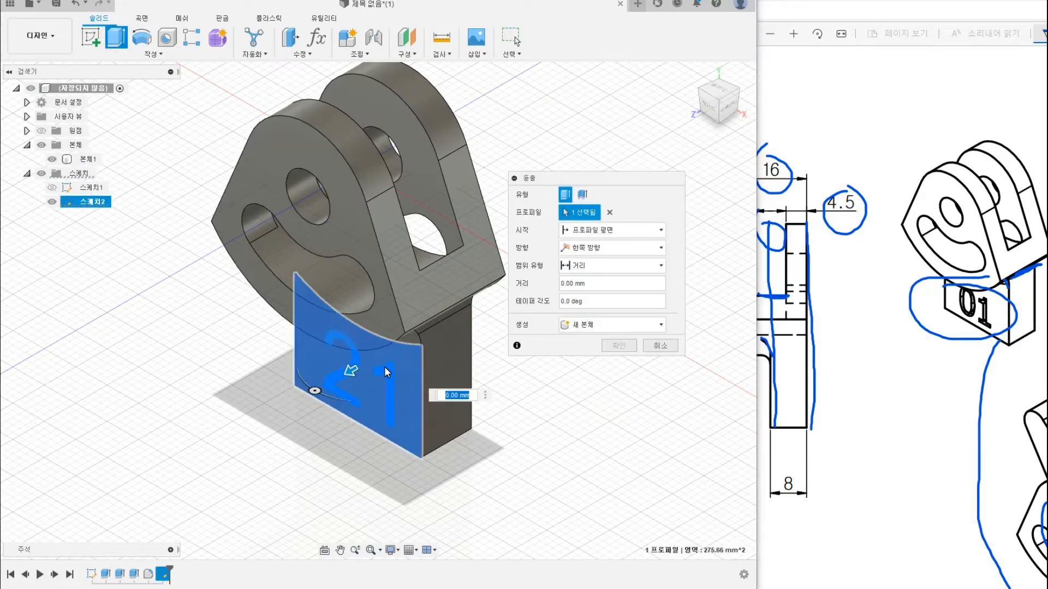
pyautogui.click(381, 399)
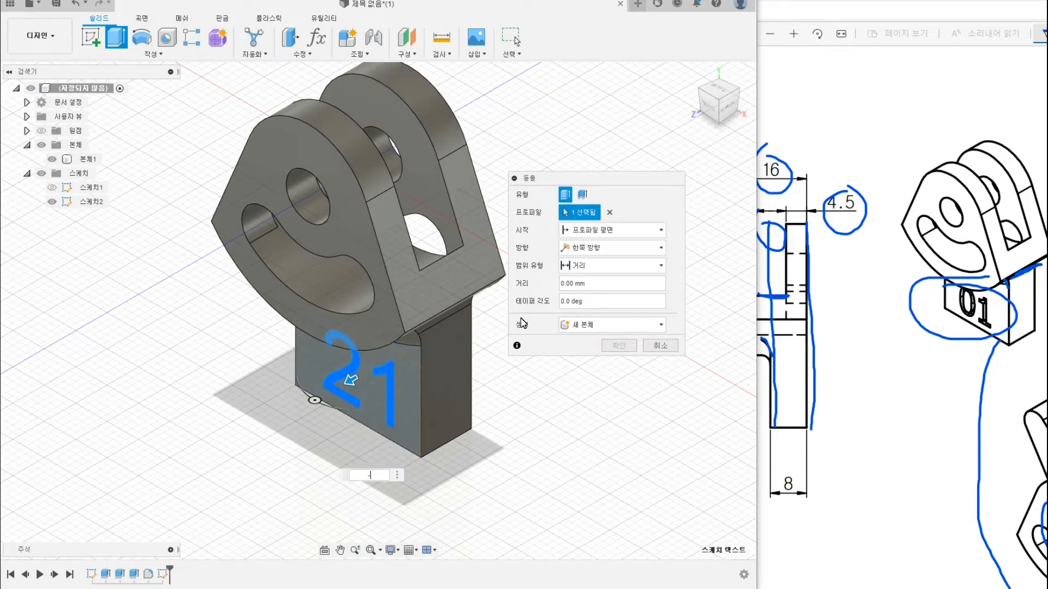
pyautogui.write('-0.5')
pyautogui.press('Return')
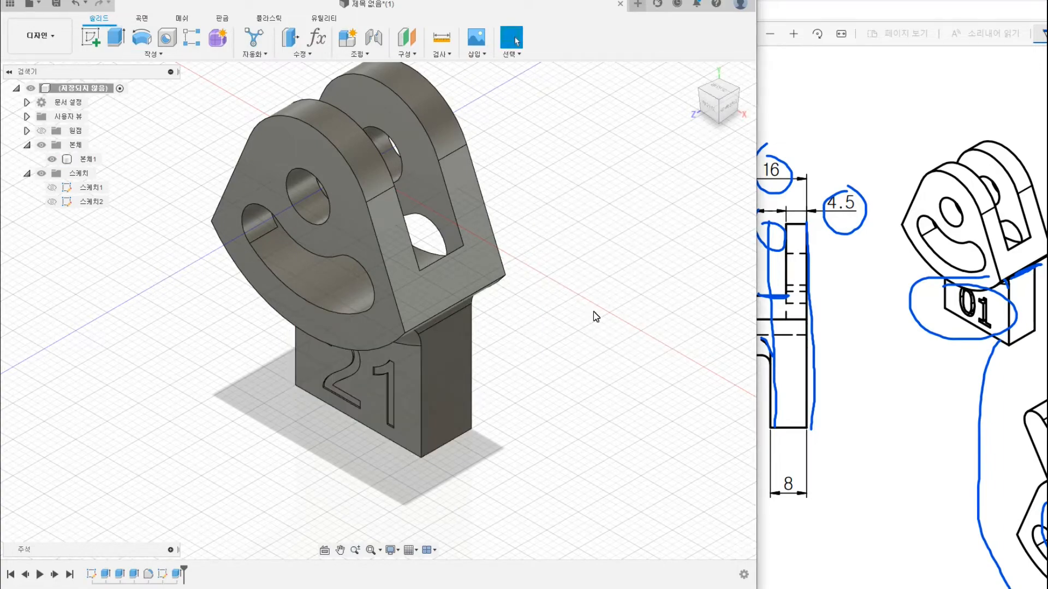
# Hide the finished body and start a new sketch on the front plane for the second part.
pyautogui.scroll(-3, 483, 287)
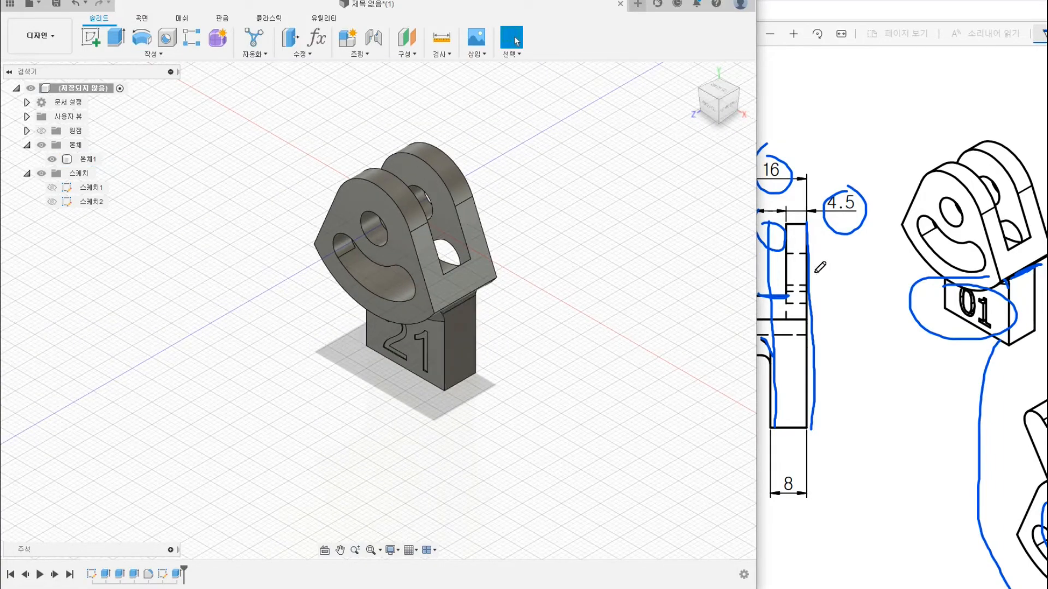
pyautogui.click(706, 108)
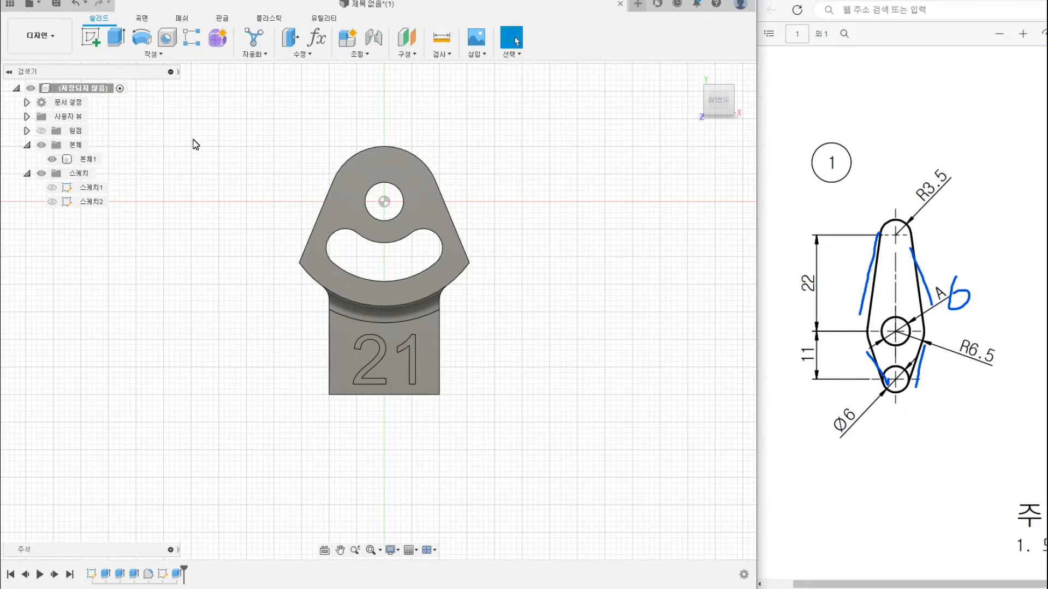
pyautogui.click(84, 159)
pyautogui.click(51, 159)
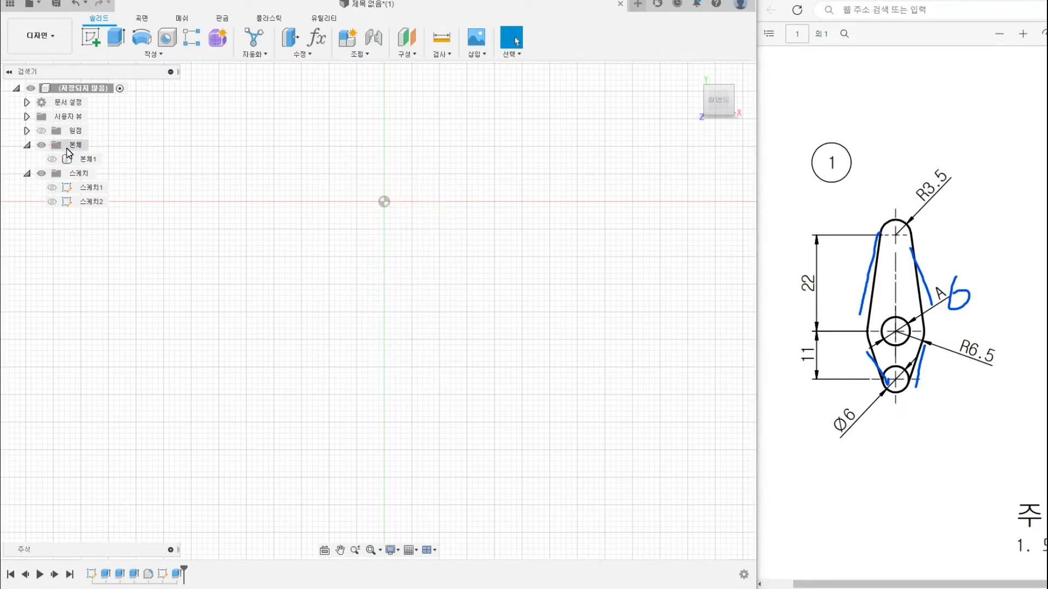
pyautogui.click(90, 37)
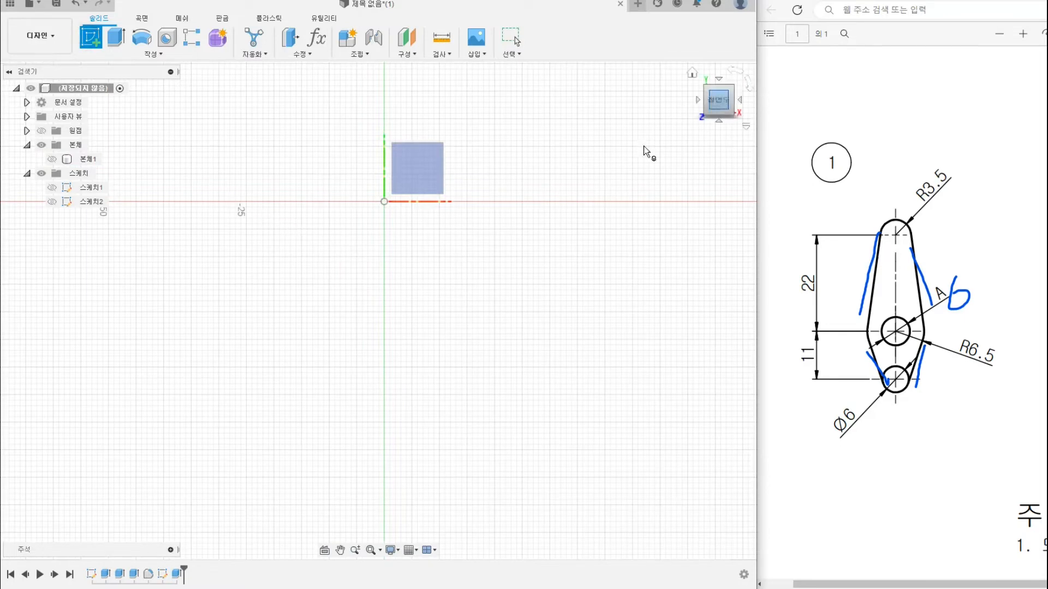
pyautogui.click(598, 187)
pyautogui.moveTo(481, 180); pyautogui.dragTo(475, 291, button='middle')
# Circle the lever's R6.5, R3.5 and Ø6 outlines on the reference drawing, ready for sketching circles.
pyautogui.press('c')
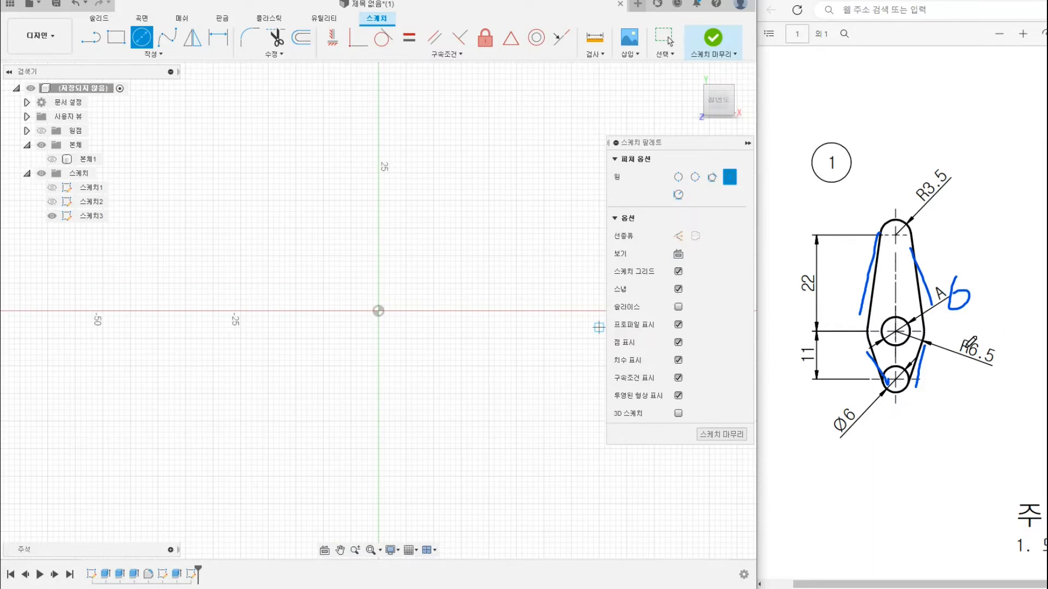
pyautogui.moveTo(865, 333); pyautogui.dragTo(884, 303)
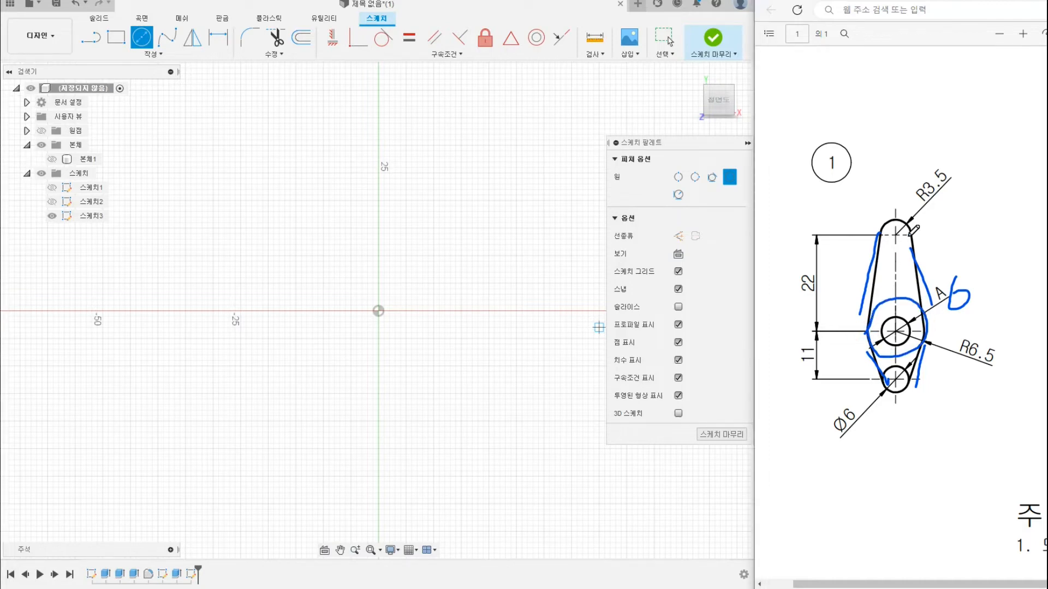
pyautogui.moveTo(901, 219)
pyautogui.mouseDown()
pyautogui.moveTo(879, 232)
pyautogui.moveTo(889, 246)
pyautogui.mouseUp()
pyautogui.moveTo(894, 370); pyautogui.dragTo(888, 375)
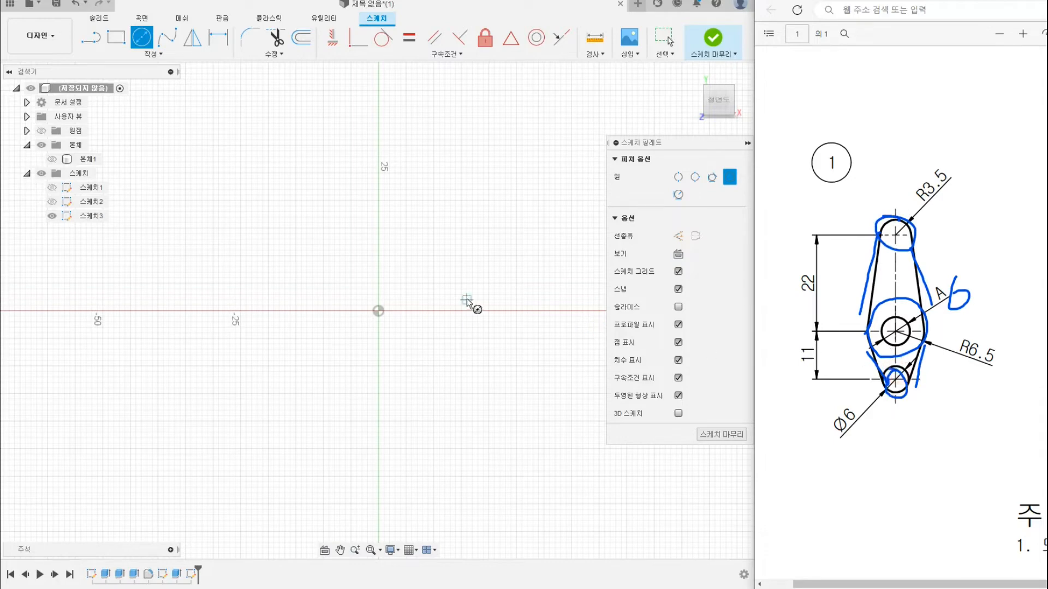
# Draw two concentric circles at the origin with diameters of 6 mm and 6.5*2 mm.
pyautogui.click(378, 310)
pyautogui.write('6')
pyautogui.press('Return')
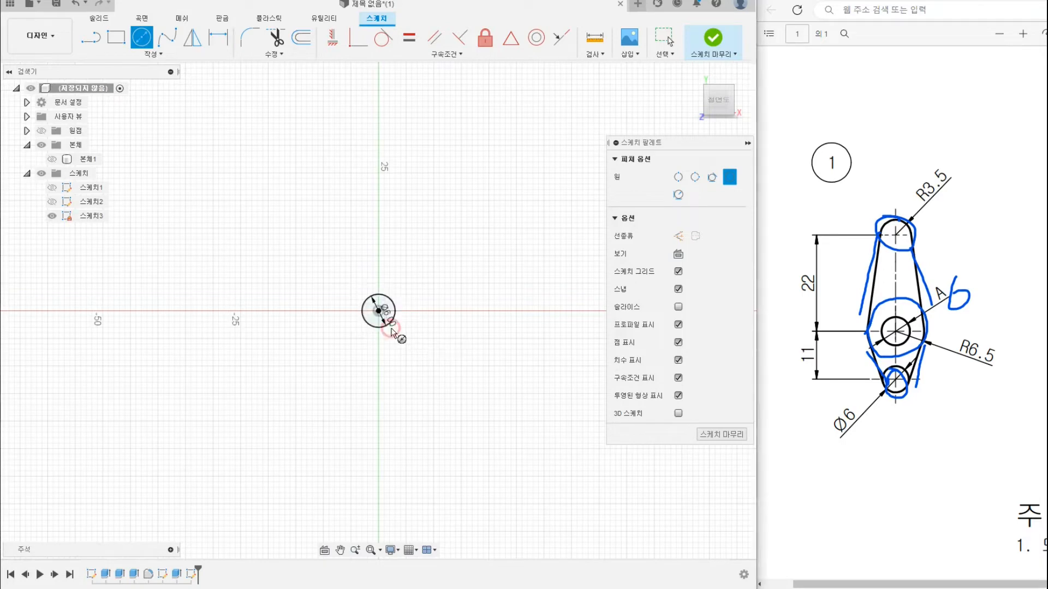
pyautogui.click(378, 311)
pyautogui.write('6')
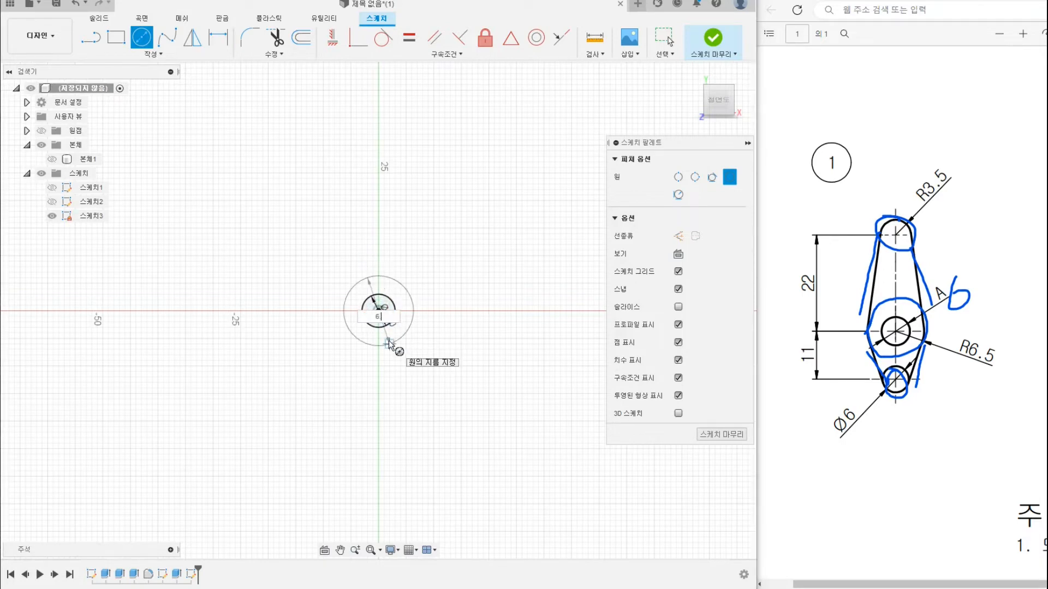
pyautogui.write('.5*2')
pyautogui.press('Return')
# Draw a 7 mm circle above the origin and a 6 mm circle below it on the vertical axis.
pyautogui.click(378, 185)
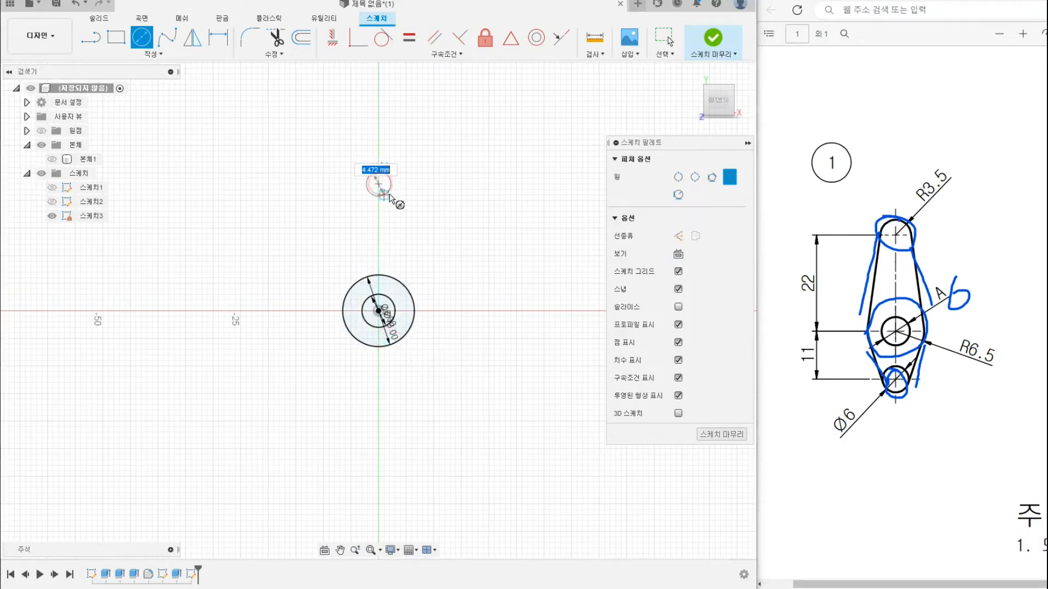
pyautogui.write('7')
pyautogui.press('Return')
pyautogui.click(378, 393)
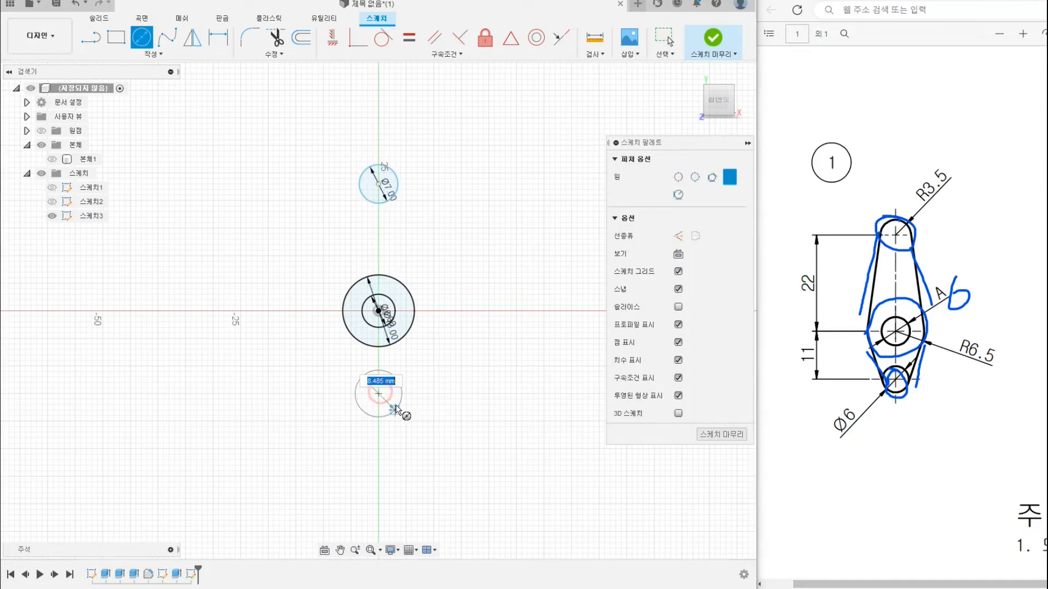
pyautogui.write('6')
pyautogui.press('Return')
pyautogui.press('Escape')
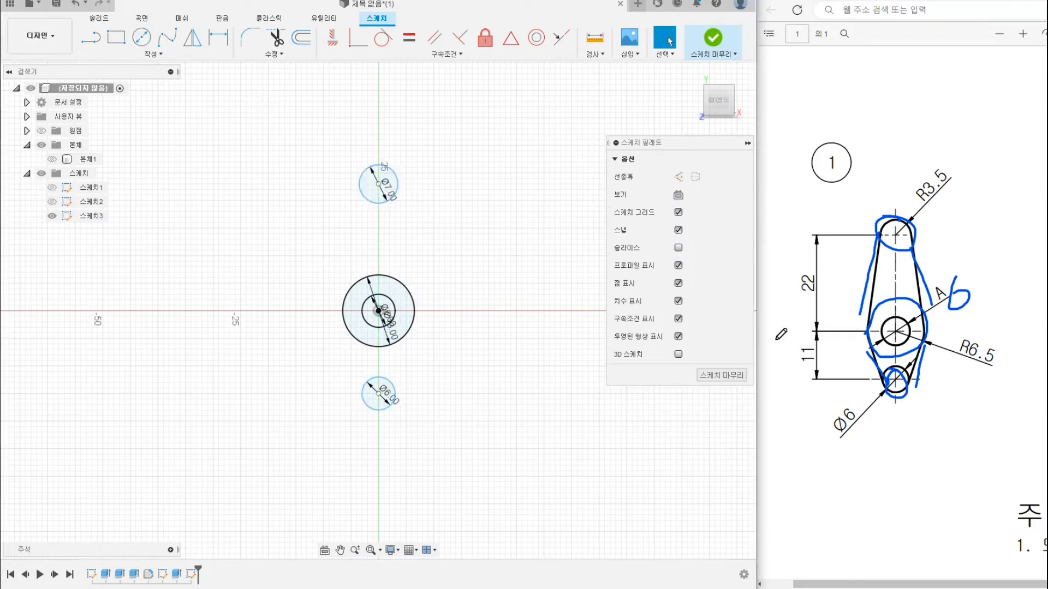
# Dimension the distance from the origin to the upper circle's center as 22 mm.
pyautogui.click(217, 36)
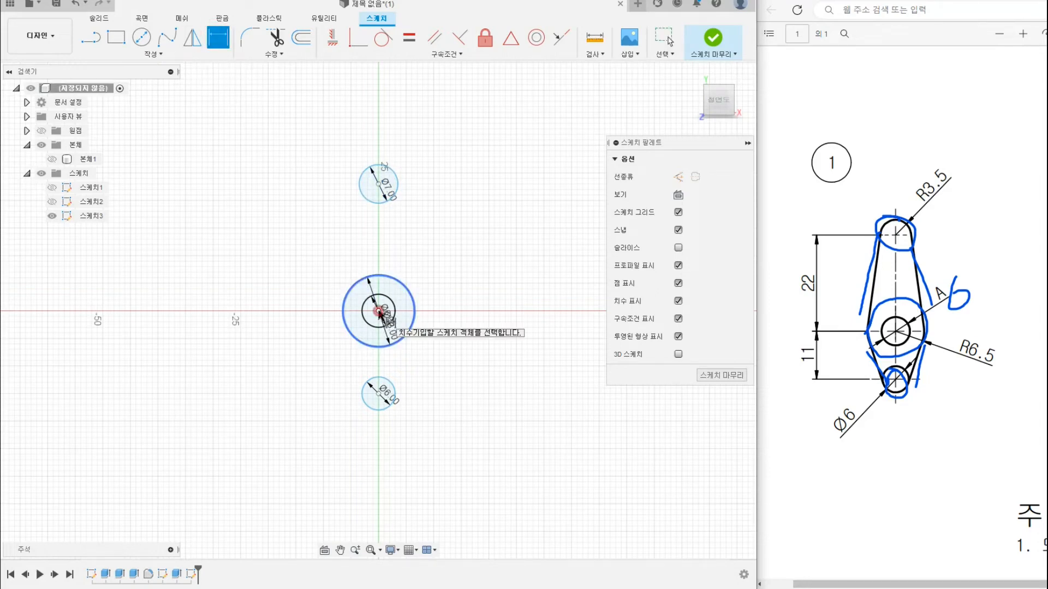
pyautogui.click(378, 311)
pyautogui.click(378, 184)
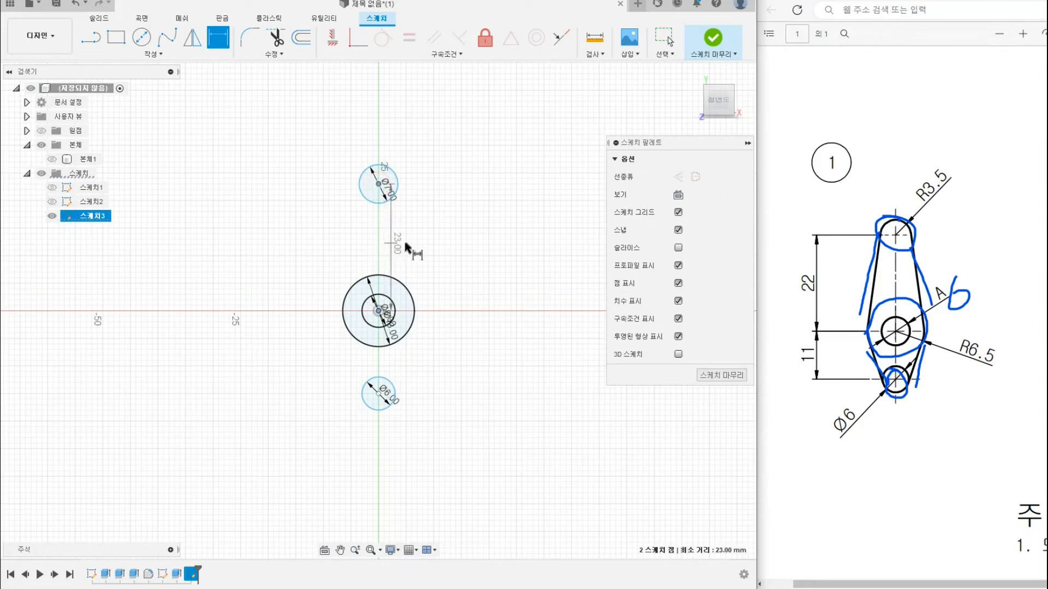
pyautogui.click(463, 244)
pyautogui.write('22')
pyautogui.press('Return')
# Dimension the distance from the origin to the lower circle's center as 11 mm.
pyautogui.click(379, 312)
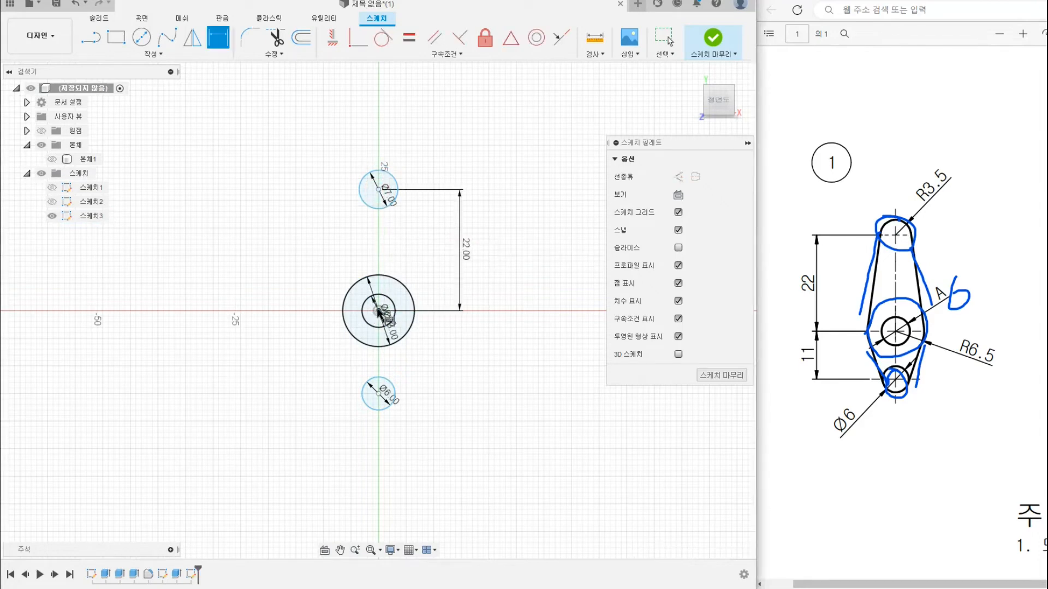
pyautogui.click(378, 393)
pyautogui.click(471, 383)
pyautogui.write('11')
pyautogui.press('Return')
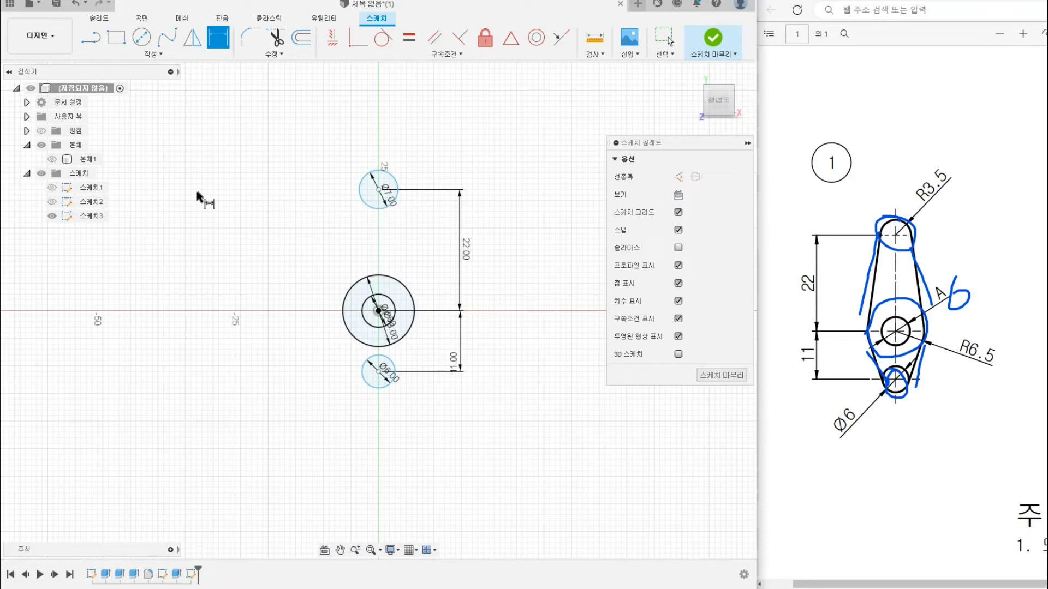
# Sketch two connected slanted lines to the left of the circles, meeting near the horizontal axis and spanning from above the upper circle to below the lower one.
pyautogui.click(97, 40)
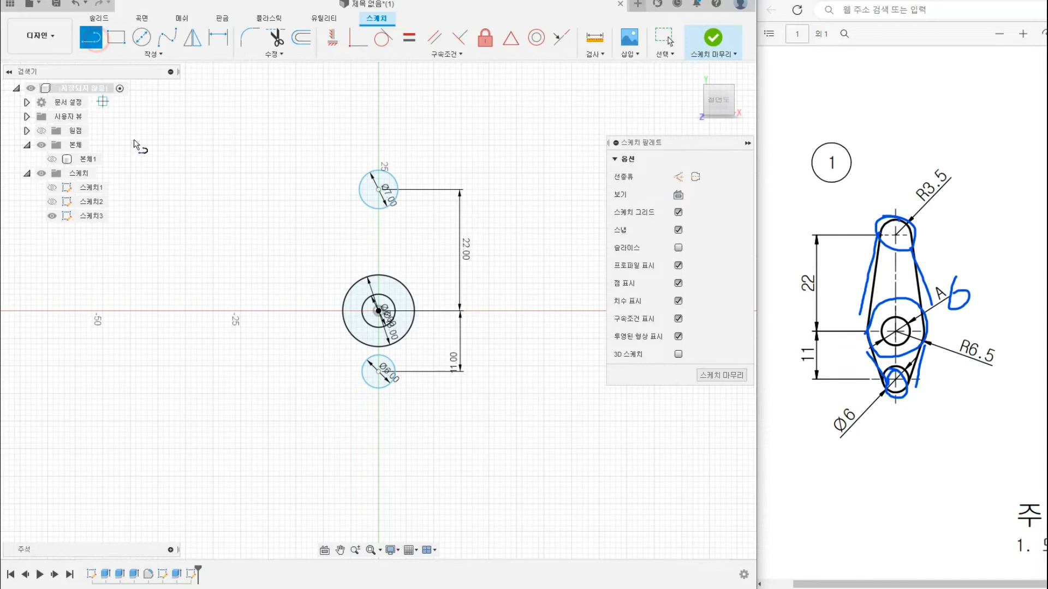
pyautogui.click(346, 156)
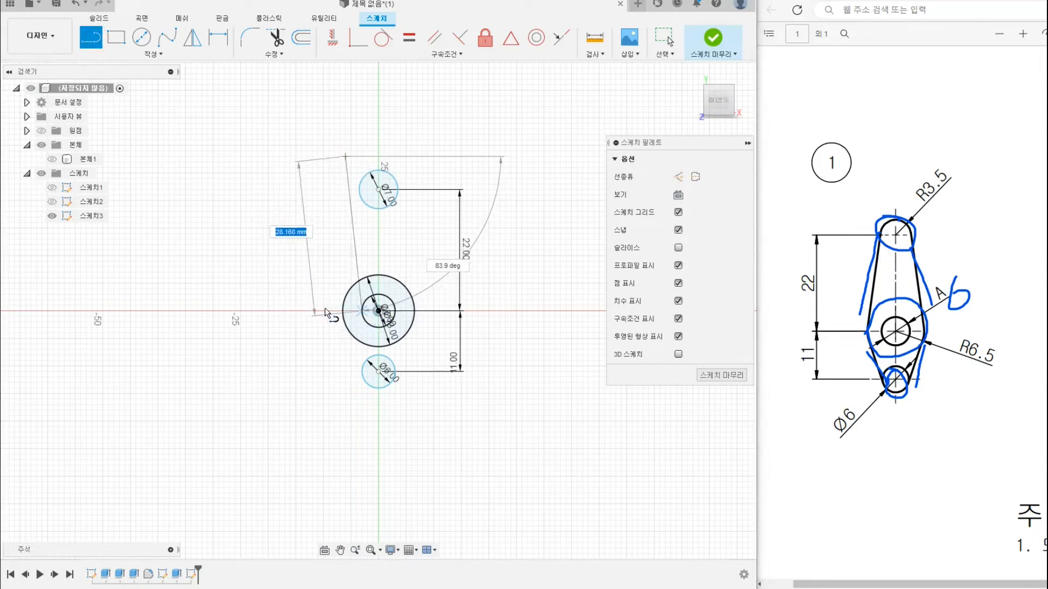
pyautogui.click(307, 312)
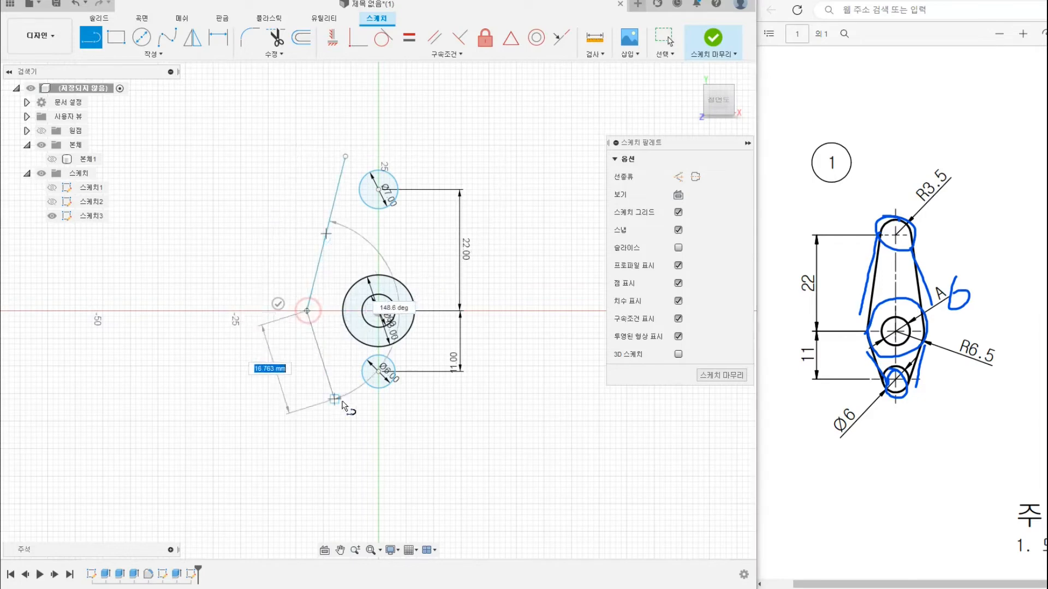
pyautogui.click(352, 409)
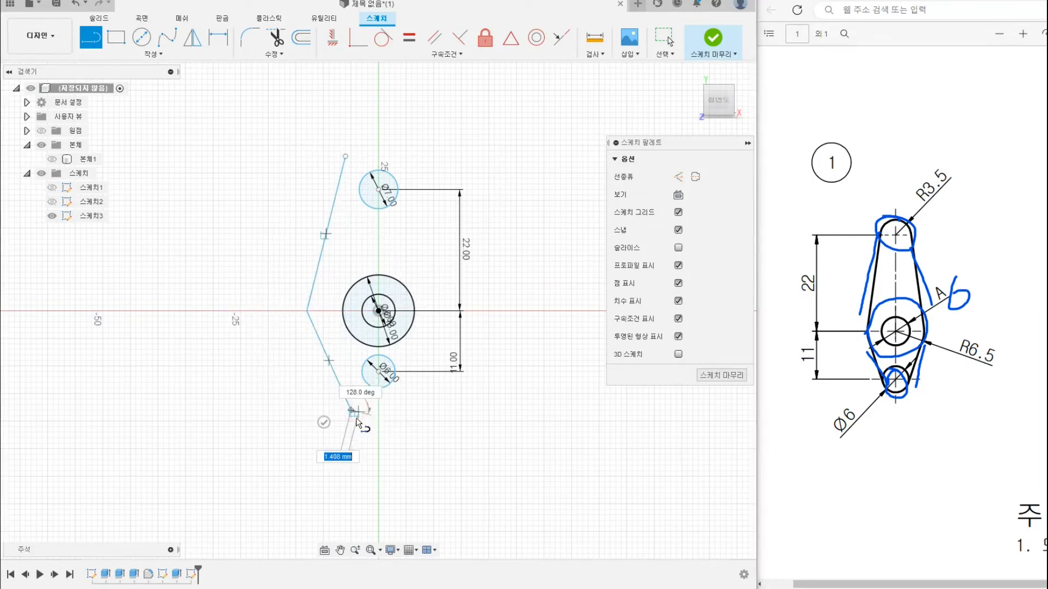
pyautogui.click(323, 423)
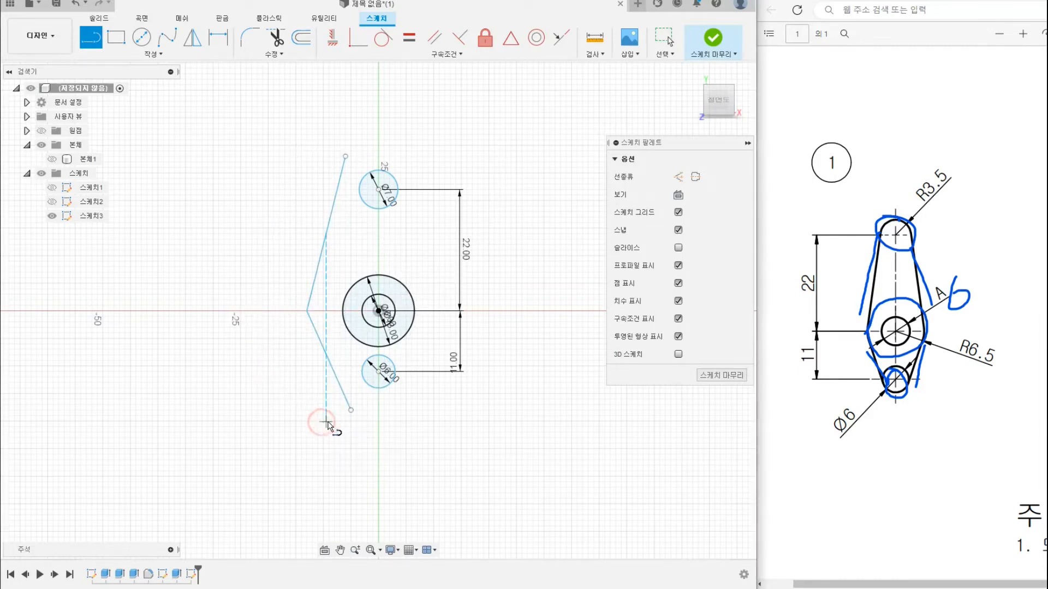
# Draw a vertical line about 4 mm long on the vertical axis between the upper and central circles and convert it to a construction line.
pyautogui.click(378, 234)
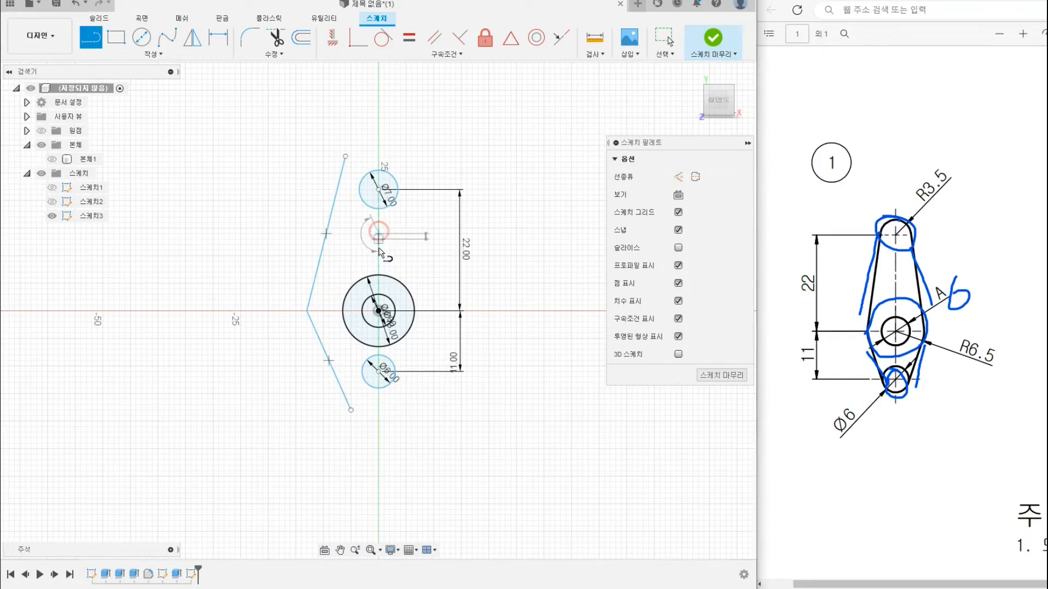
pyautogui.click(378, 255)
pyautogui.click(350, 255)
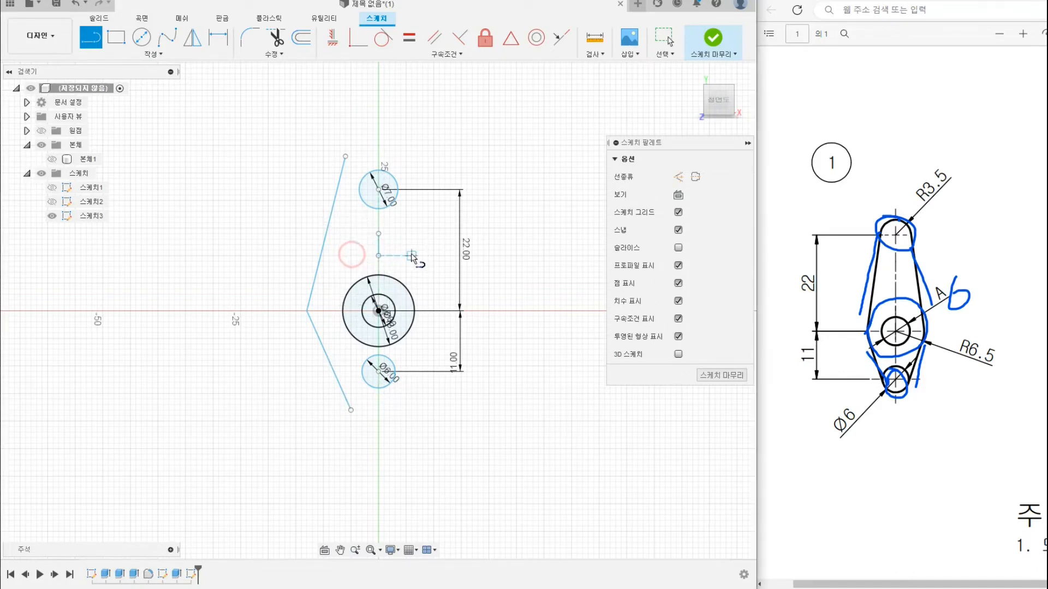
pyautogui.rightClick(402, 246)
pyautogui.click(439, 246)
pyautogui.click(378, 244)
pyautogui.click(679, 176)
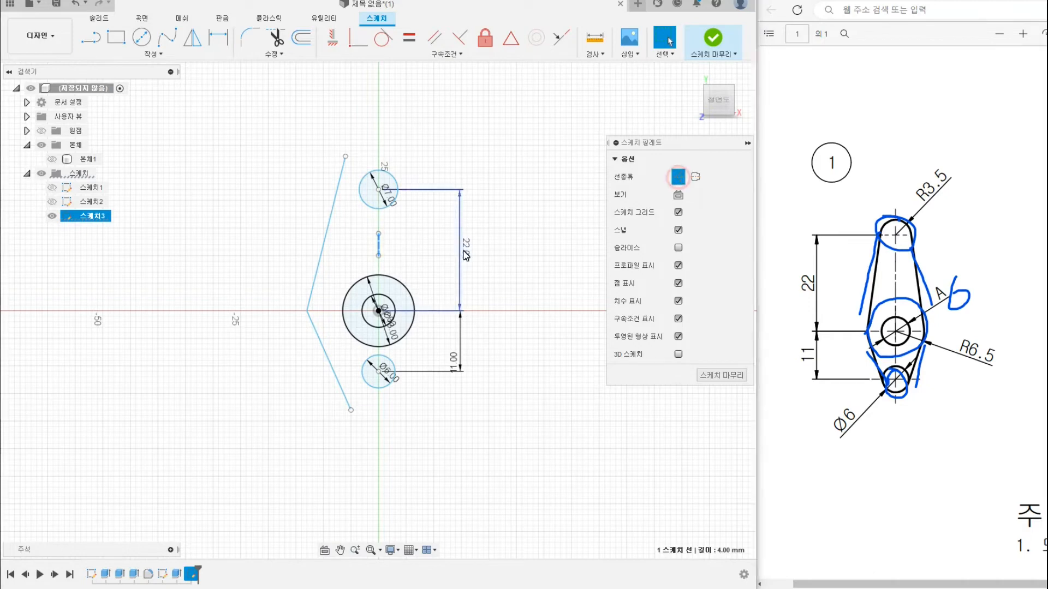
pyautogui.click(517, 265)
# Mirror the two slanted lines about the short vertical construction line.
pyautogui.click(193, 37)
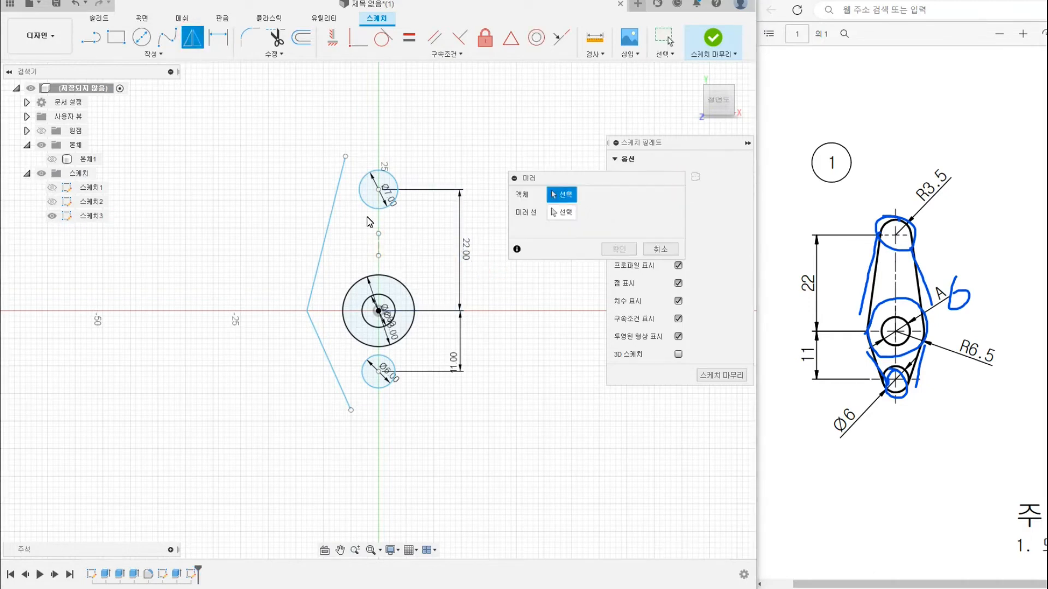
pyautogui.click(318, 334)
pyautogui.click(322, 244)
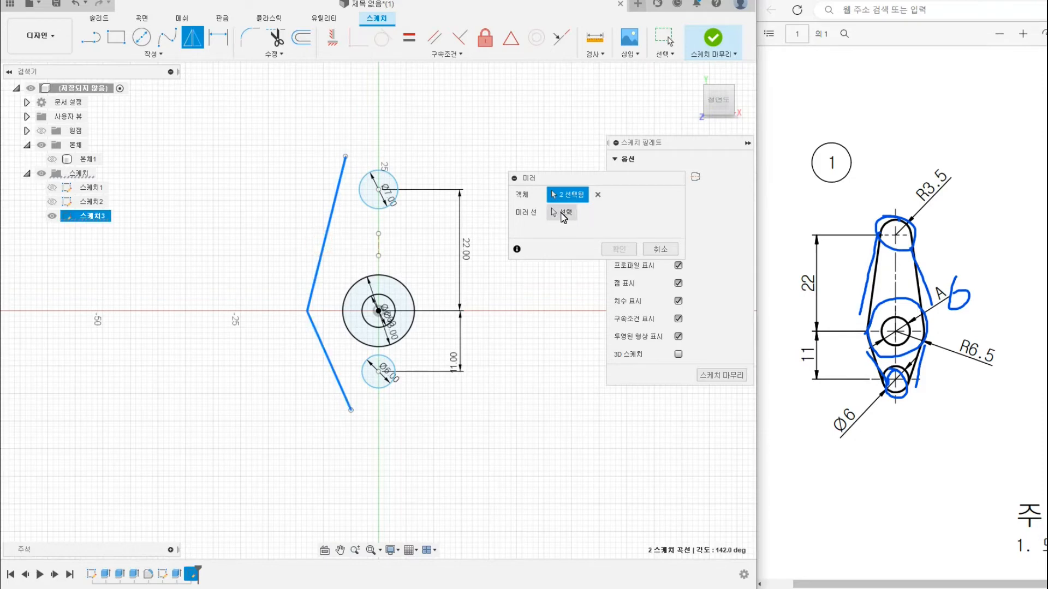
pyautogui.click(377, 244)
pyautogui.click(616, 249)
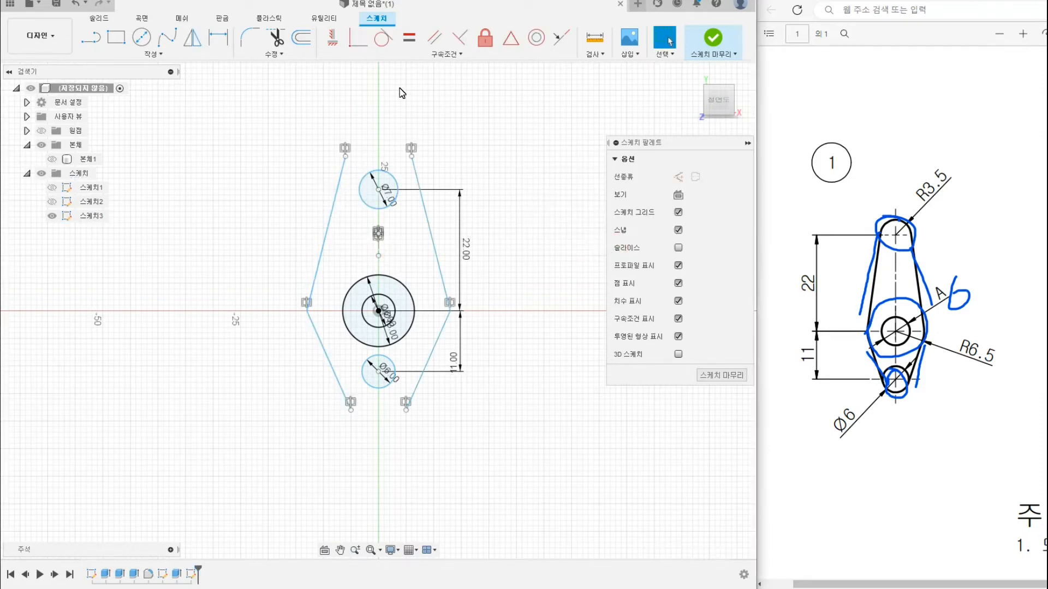
# Try to make the upper-left slanted line tangent to the 7 mm circle, and undo the constraint.
pyautogui.click(388, 43)
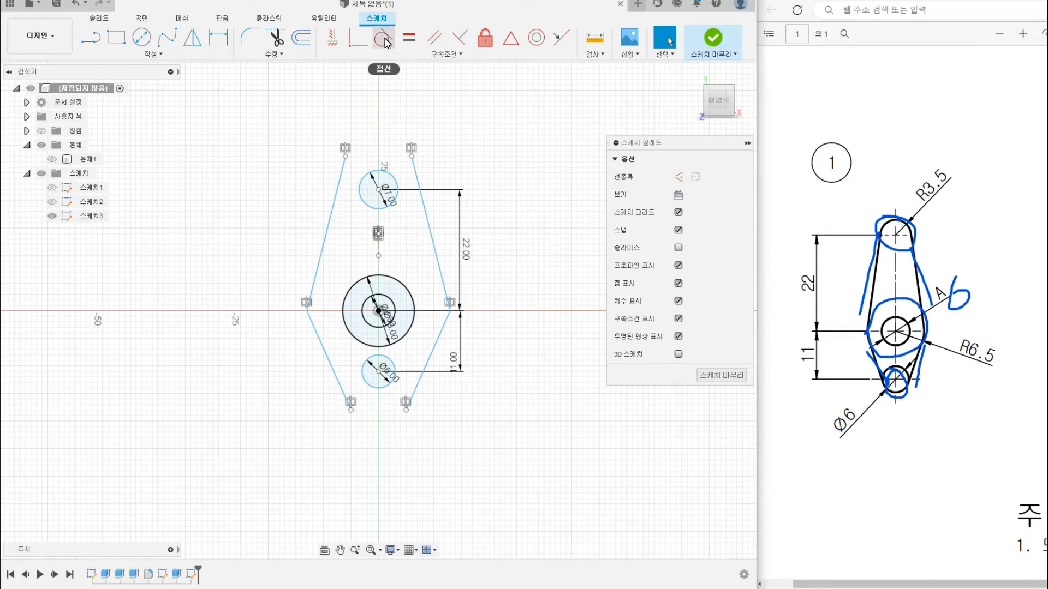
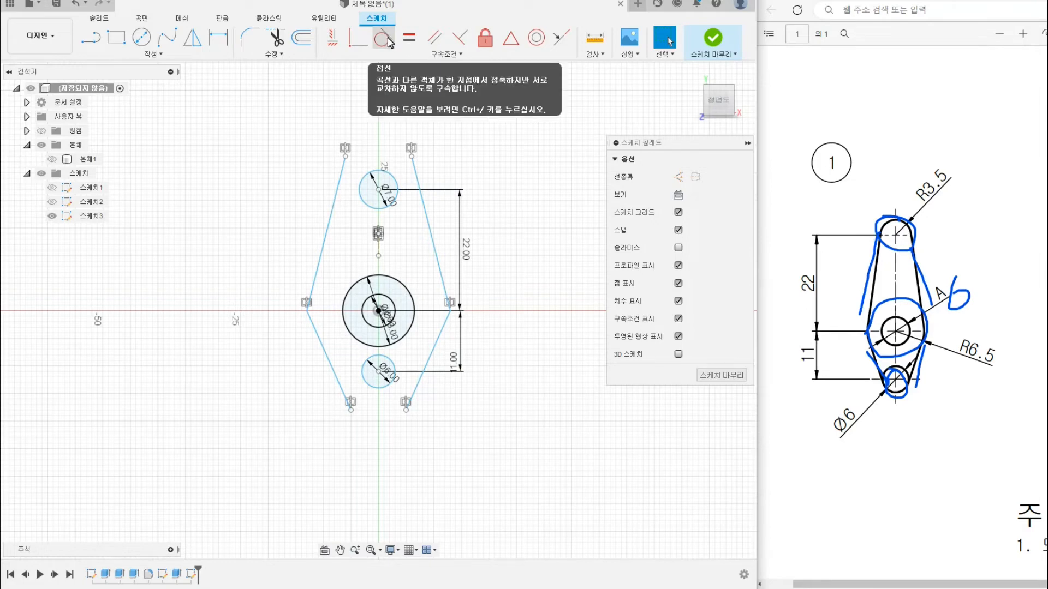
pyautogui.click(383, 40)
pyautogui.click(337, 188)
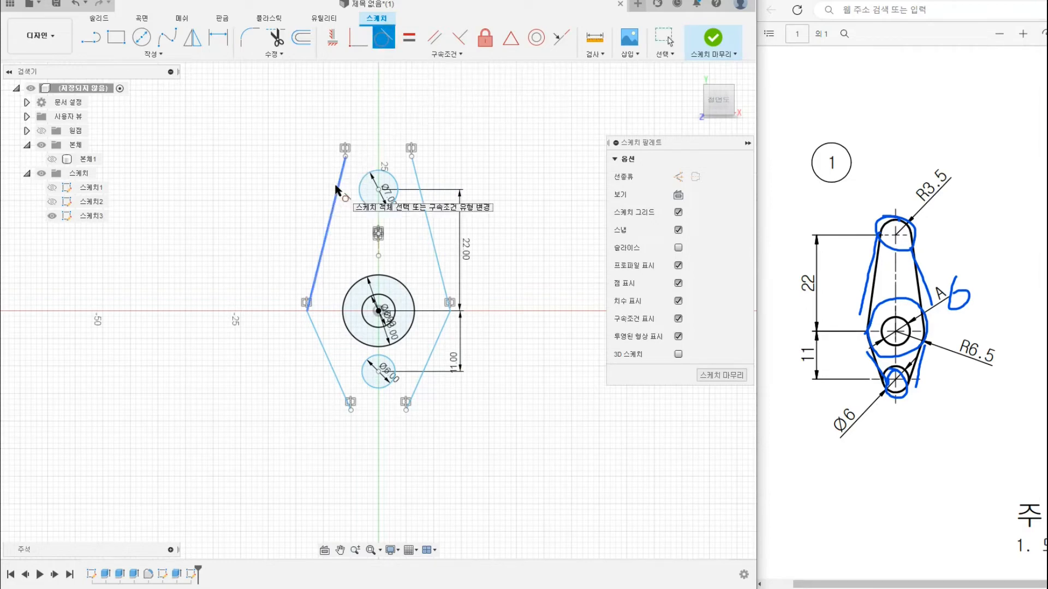
pyautogui.click(334, 181)
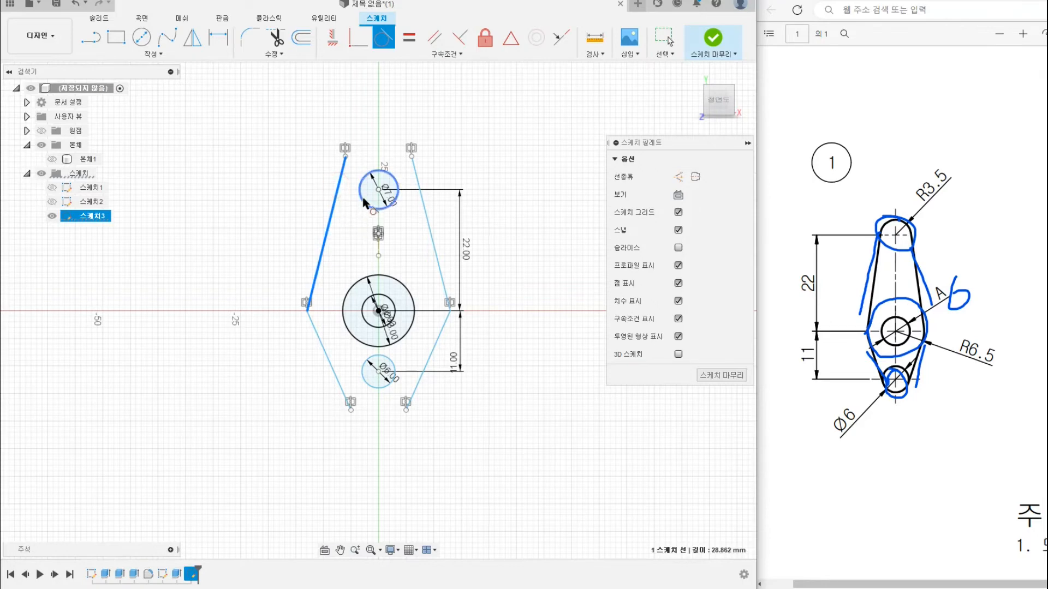
pyautogui.click(360, 190)
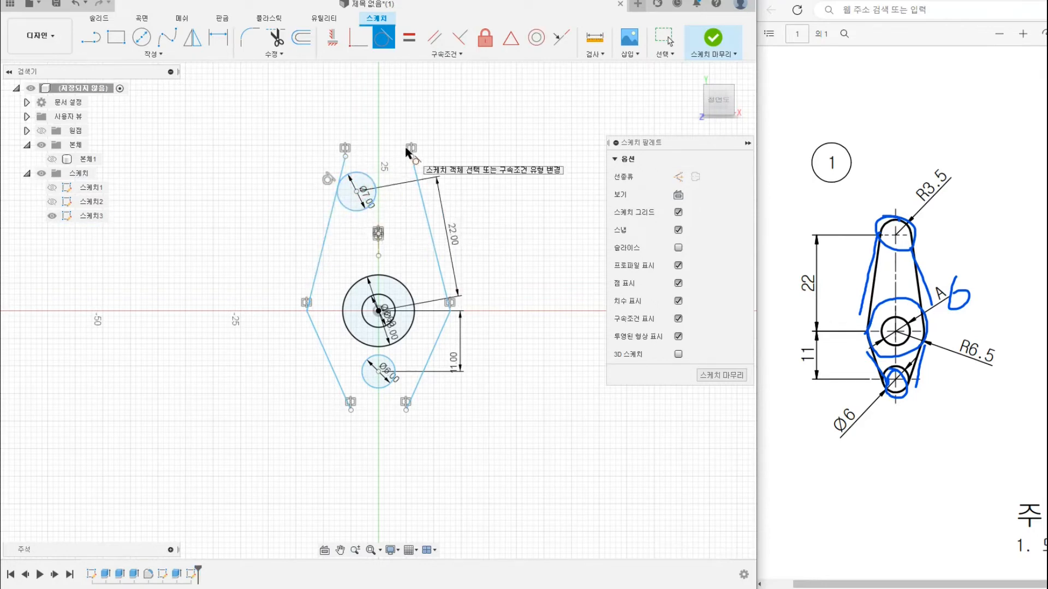
pyautogui.press('Escape')
pyautogui.hotkey('ctrl', 'z')
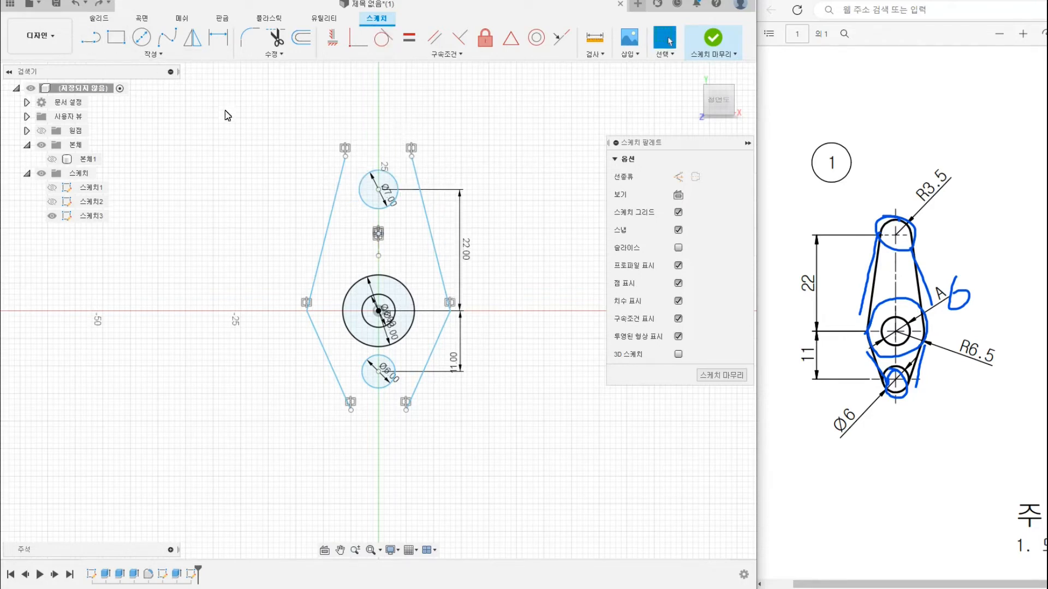
# Draw vertical lines from the origin to the upper circle's center and from the origin to the lower circle's center.
pyautogui.press('l')
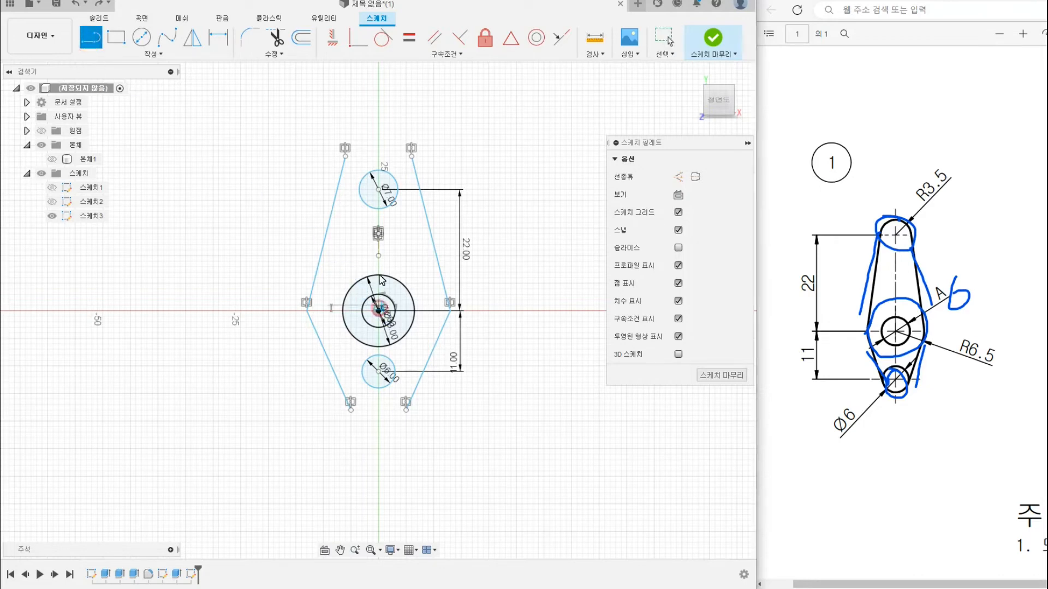
pyautogui.click(379, 311)
pyautogui.click(378, 189)
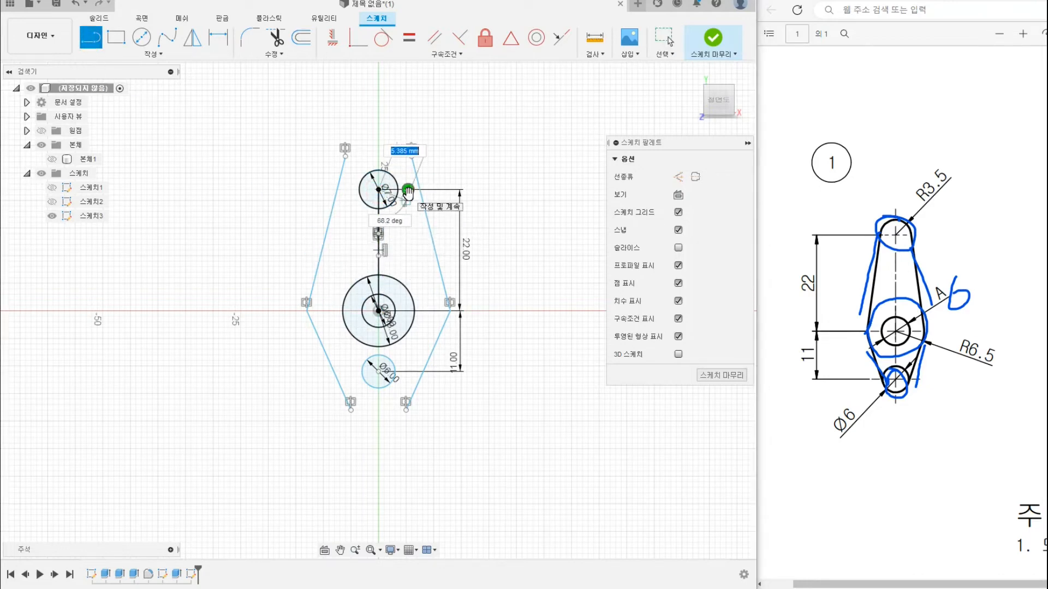
pyautogui.click(409, 190)
pyautogui.click(378, 311)
pyautogui.click(378, 371)
pyautogui.rightClick(347, 245)
pyautogui.click(371, 244)
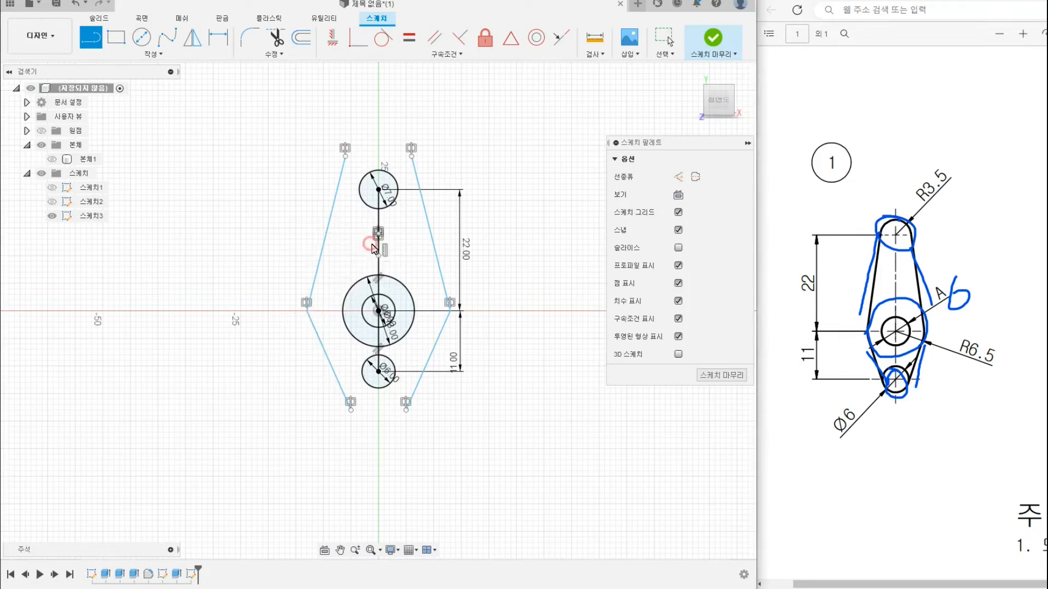
pyautogui.press('Escape')
# Convert the two vertical lines joining the circle centers to construction lines.
pyautogui.click(380, 256)
pyautogui.keyDown('shift'); pyautogui.click(379, 341); pyautogui.keyUp('shift')
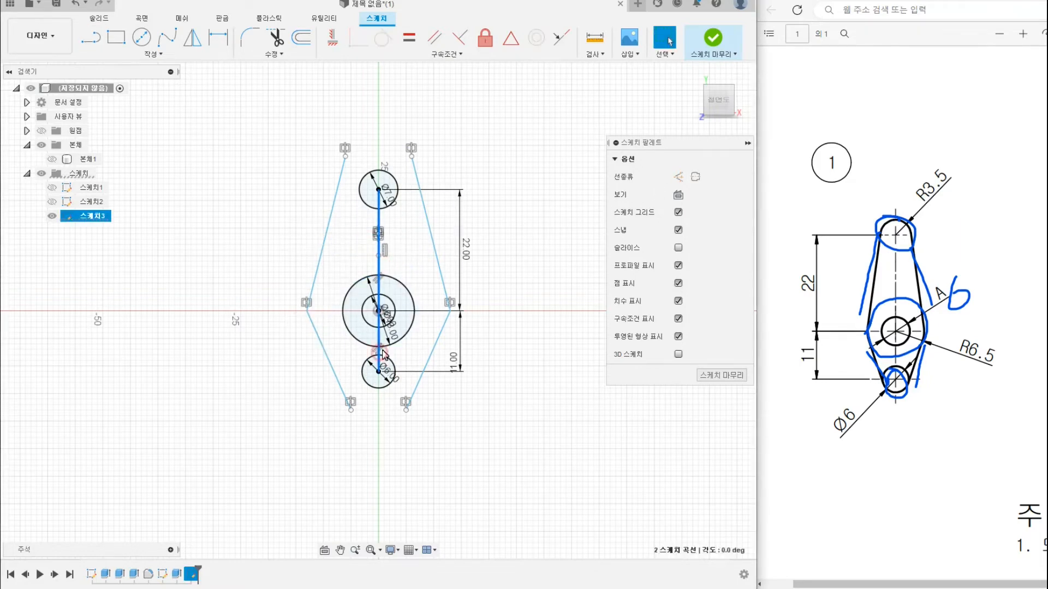
pyautogui.click(679, 176)
pyautogui.click(490, 261)
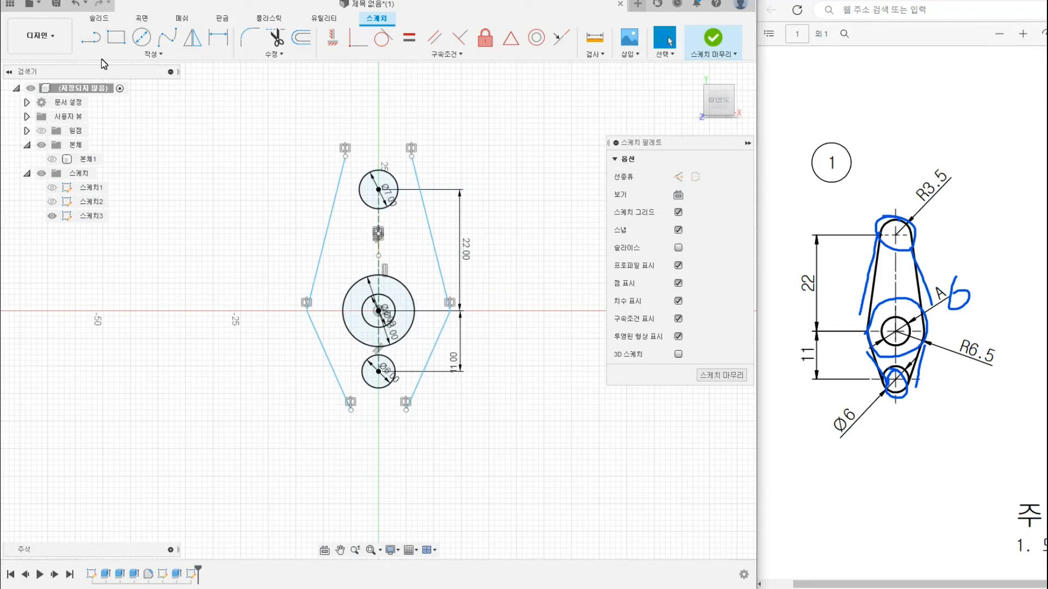
# Make the upper-left and upper-right slanted lines tangent to the 7 mm circle.
pyautogui.click(384, 37)
pyautogui.click(335, 196)
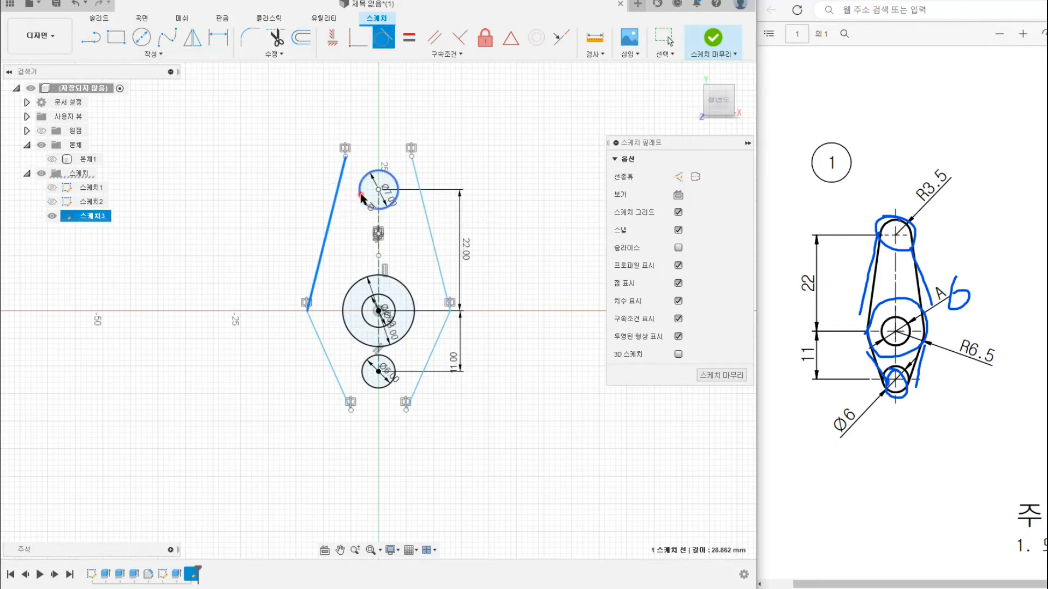
pyautogui.click(361, 200)
pyautogui.click(413, 200)
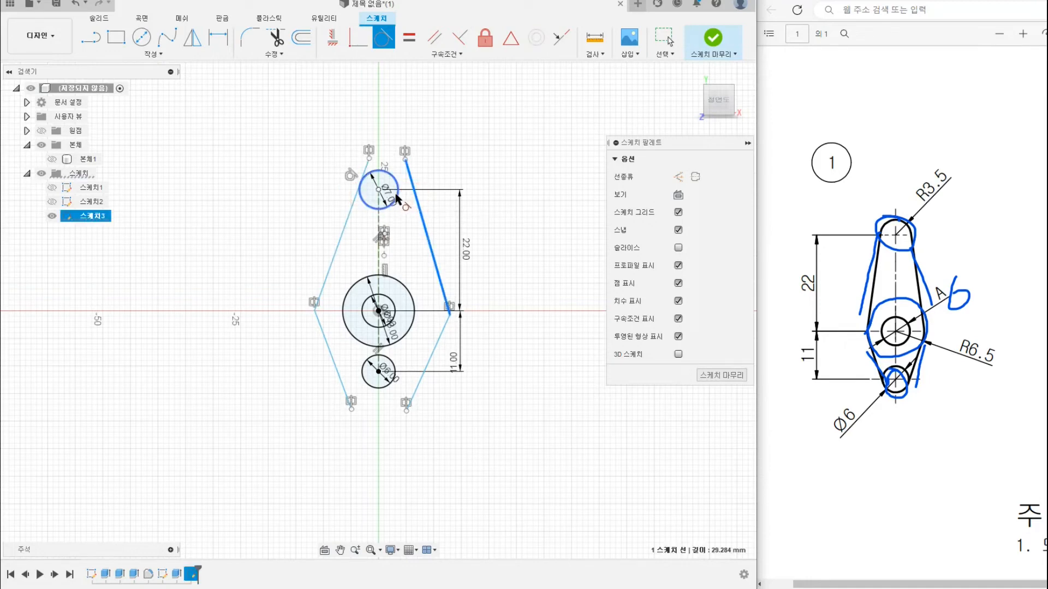
pyautogui.click(397, 196)
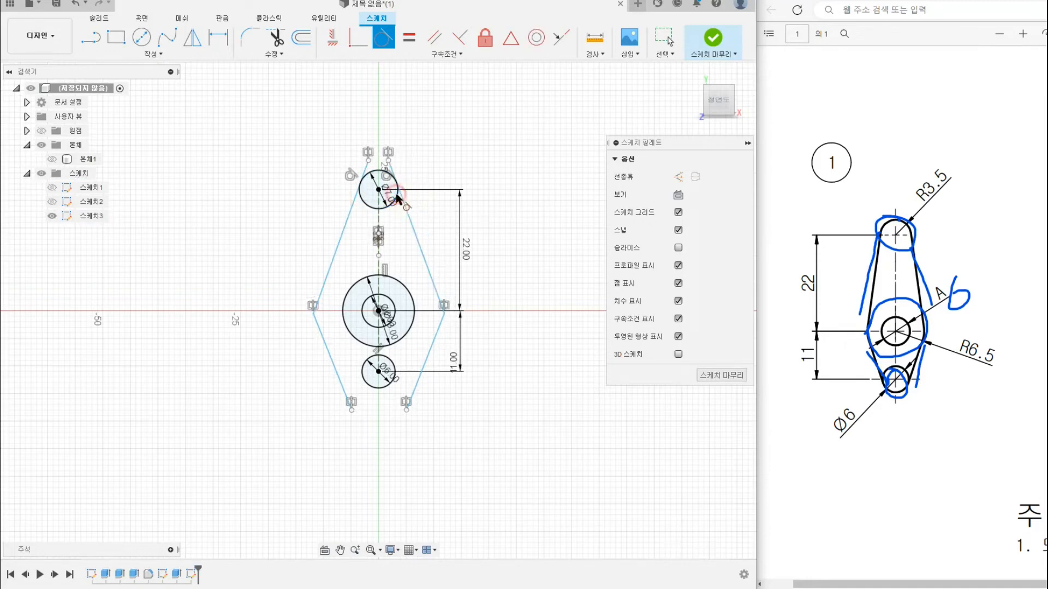
# Make the lower-left and lower-right slanted lines tangent to the lower 6 mm circle.
pyautogui.click(328, 351)
pyautogui.click(362, 372)
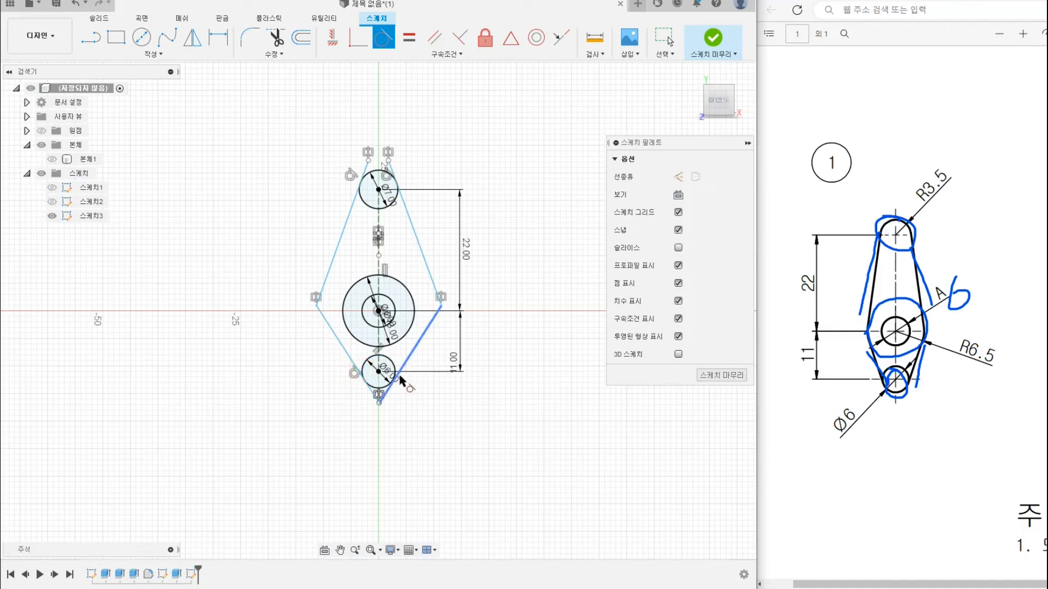
pyautogui.click(408, 369)
pyautogui.click(395, 380)
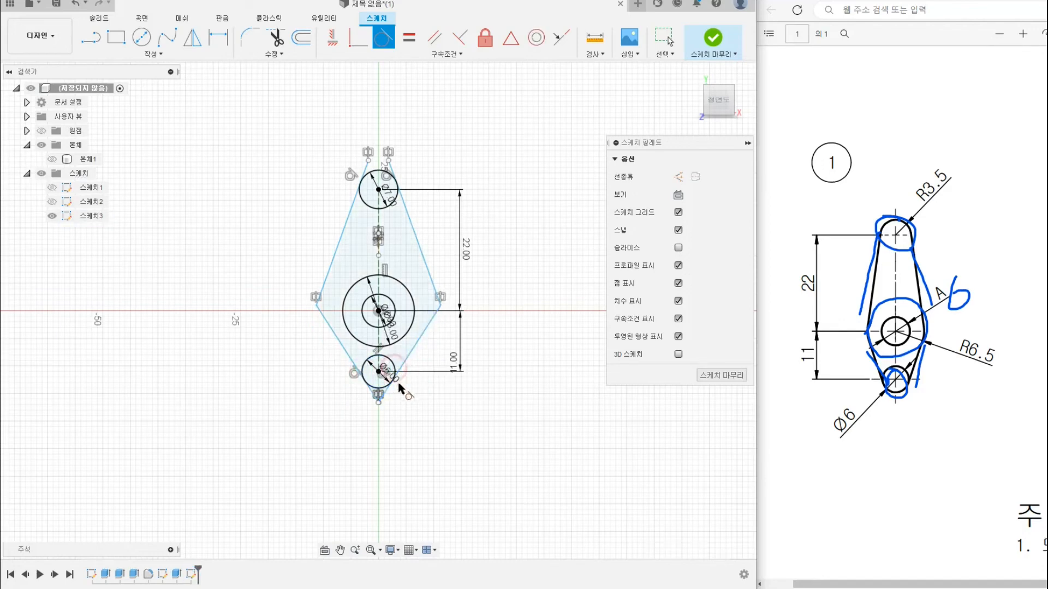
# Examine where the slanted lines touch the upper 7 mm circle and the lower 6 mm circle.
pyautogui.scroll(5, 404, 337)
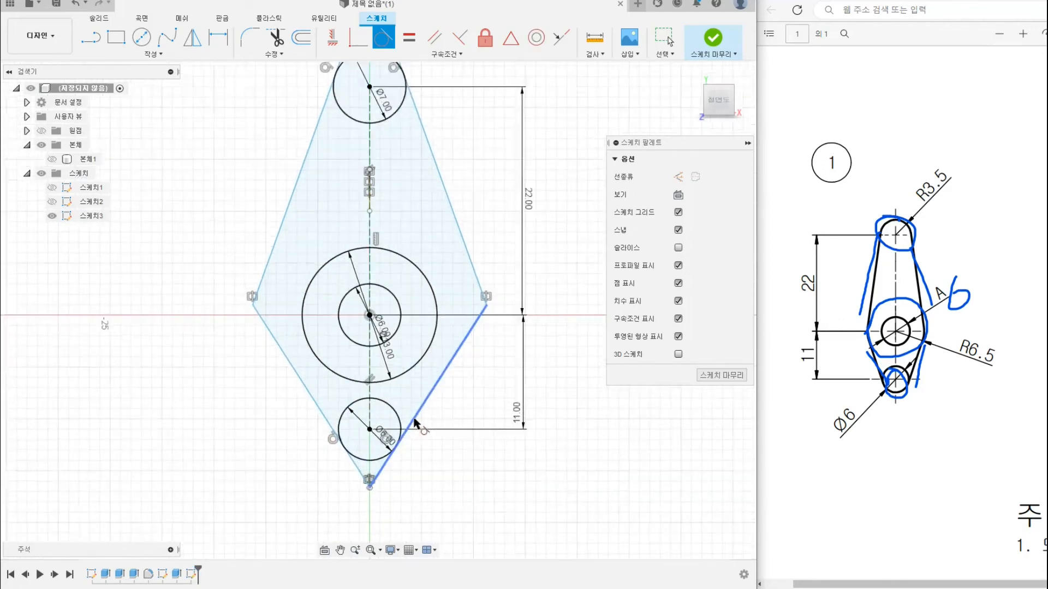
pyautogui.scroll(-3, 391, 432)
pyautogui.scroll(1, 397, 146)
pyautogui.moveTo(397, 147); pyautogui.dragTo(396, 283, button='middle')
pyautogui.scroll(4, 386, 220)
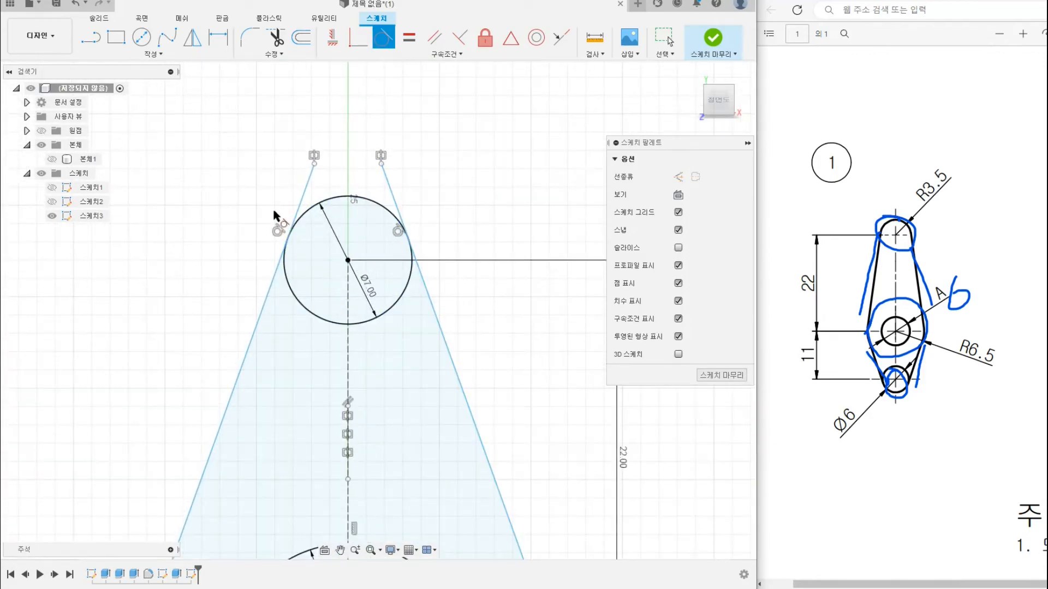
pyautogui.scroll(-3, 334, 289)
pyautogui.moveTo(349, 371); pyautogui.dragTo(356, 168, button='middle')
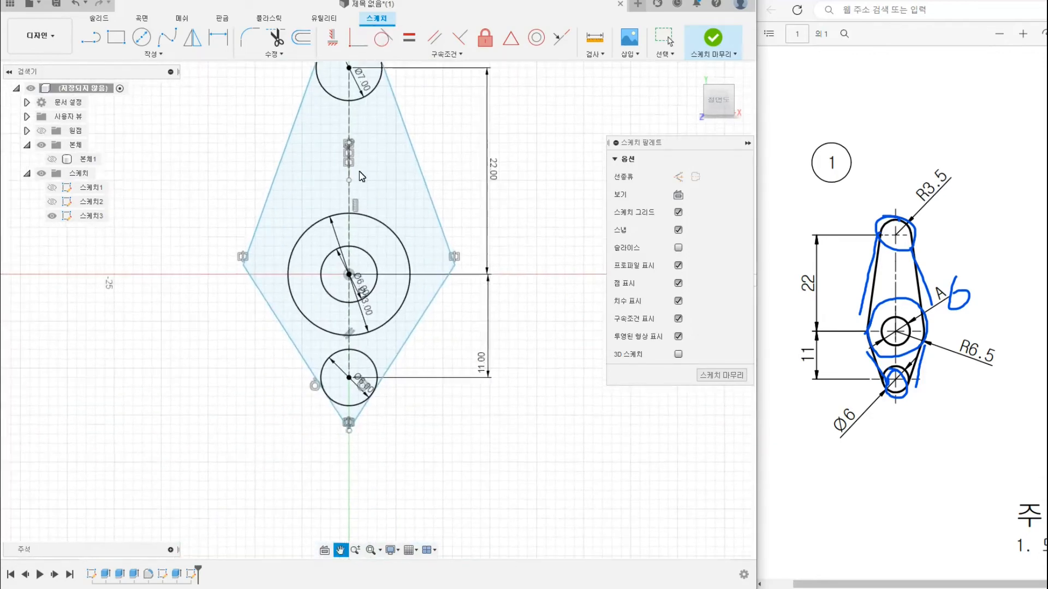
pyautogui.scroll(4, 373, 376)
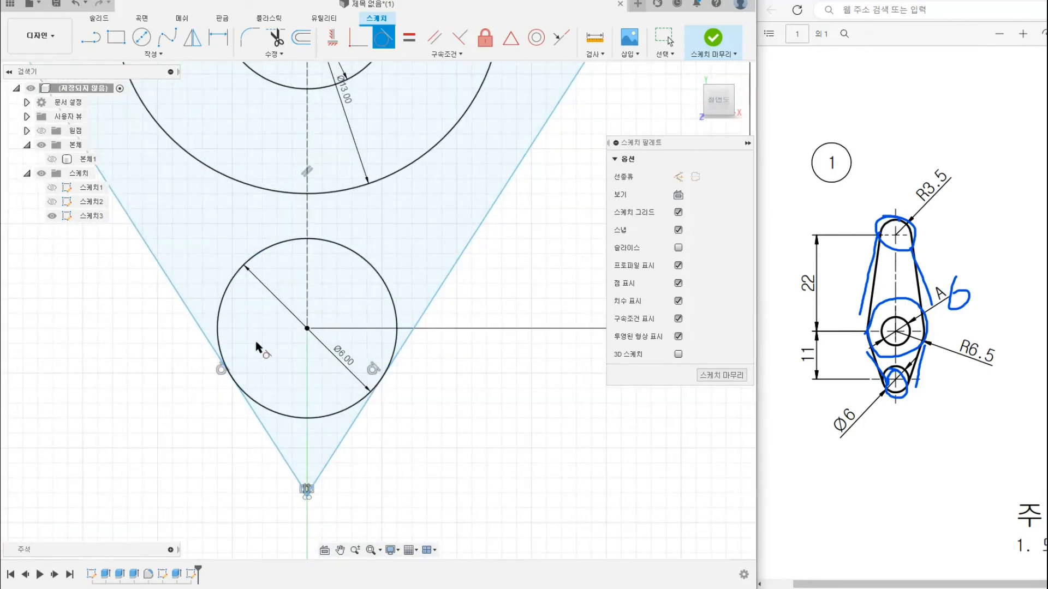
pyautogui.scroll(-3, 256, 343)
pyautogui.moveTo(313, 146); pyautogui.dragTo(374, 286, button='middle')
pyautogui.scroll(-2, 374, 285)
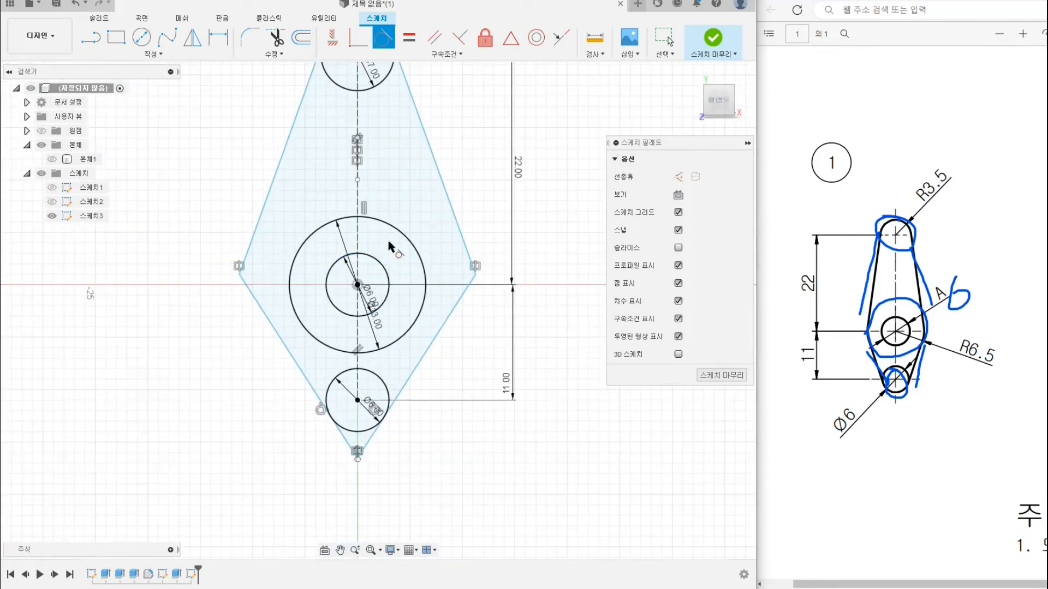
pyautogui.scroll(-2, 389, 247)
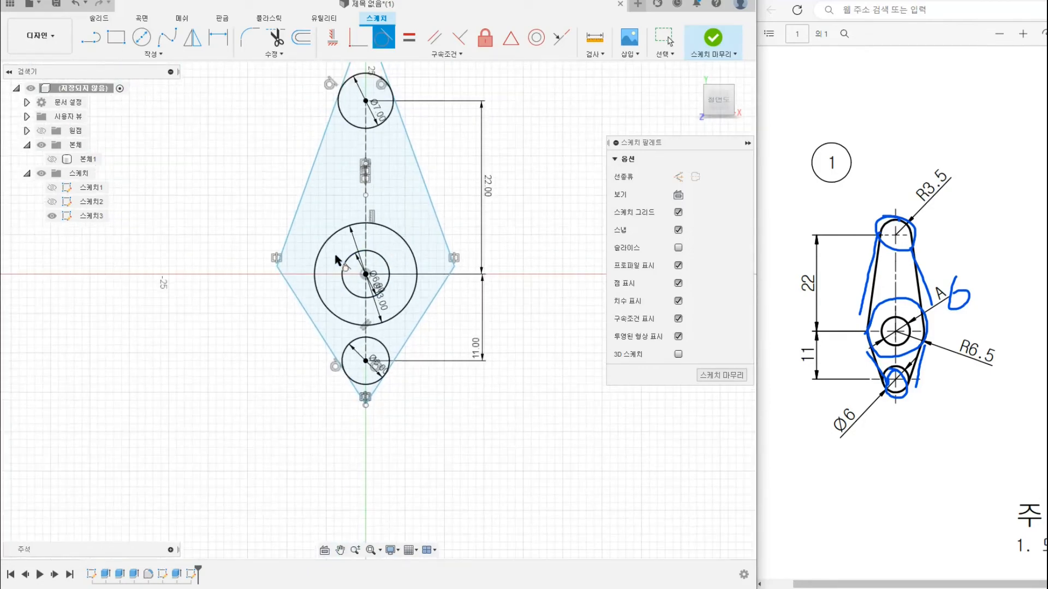
# Make the upper-left slanted line tangent to the central 13 mm circle.
pyautogui.click(294, 224)
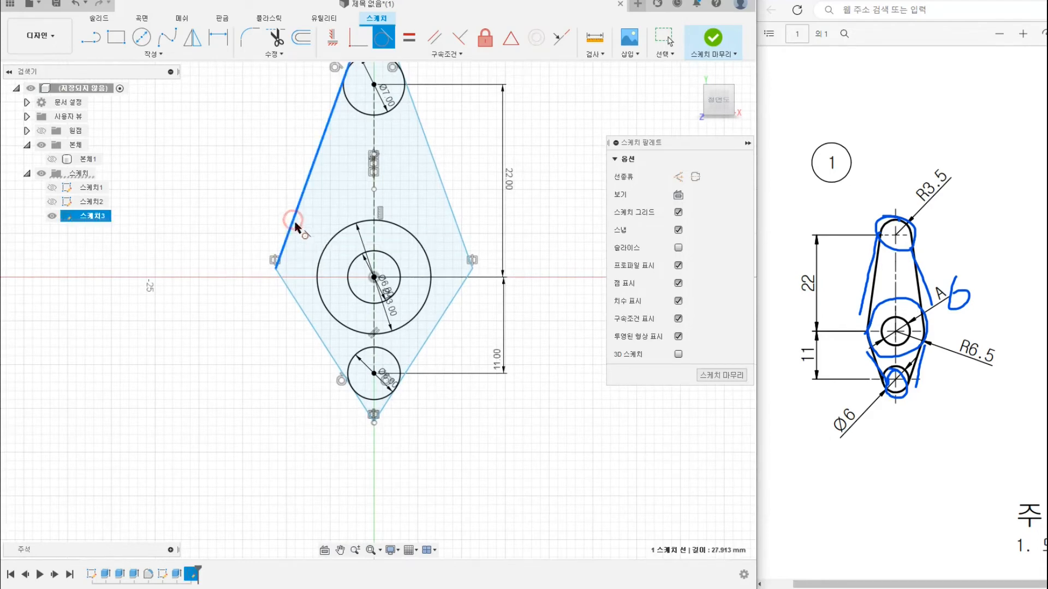
pyautogui.click(330, 245)
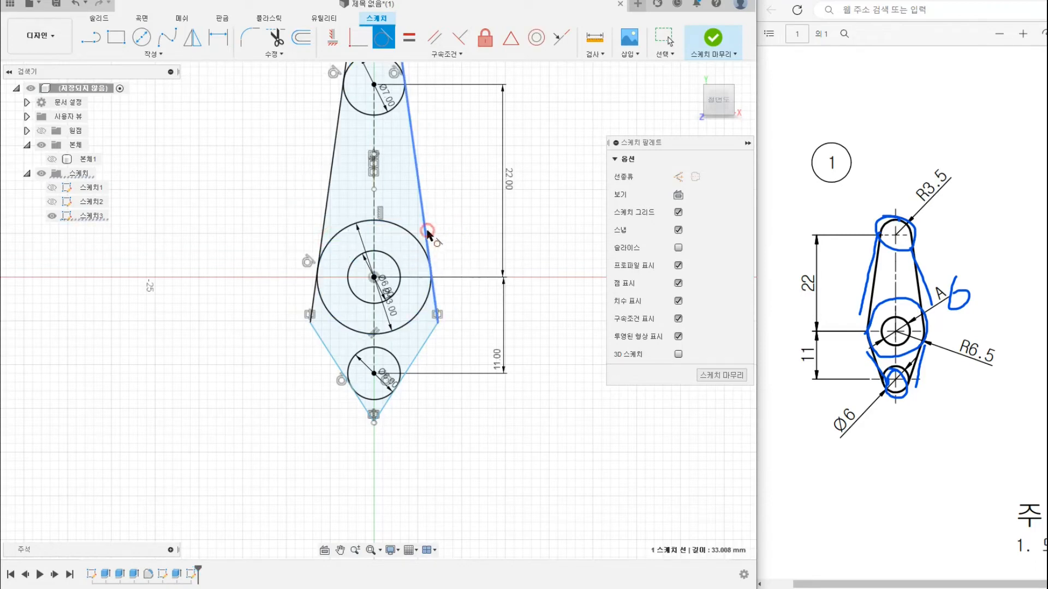
# Make the lower-left slanted line tangent to the central 13 mm circle, trying the same tangency on the upper-right line.
pyautogui.click(425, 248)
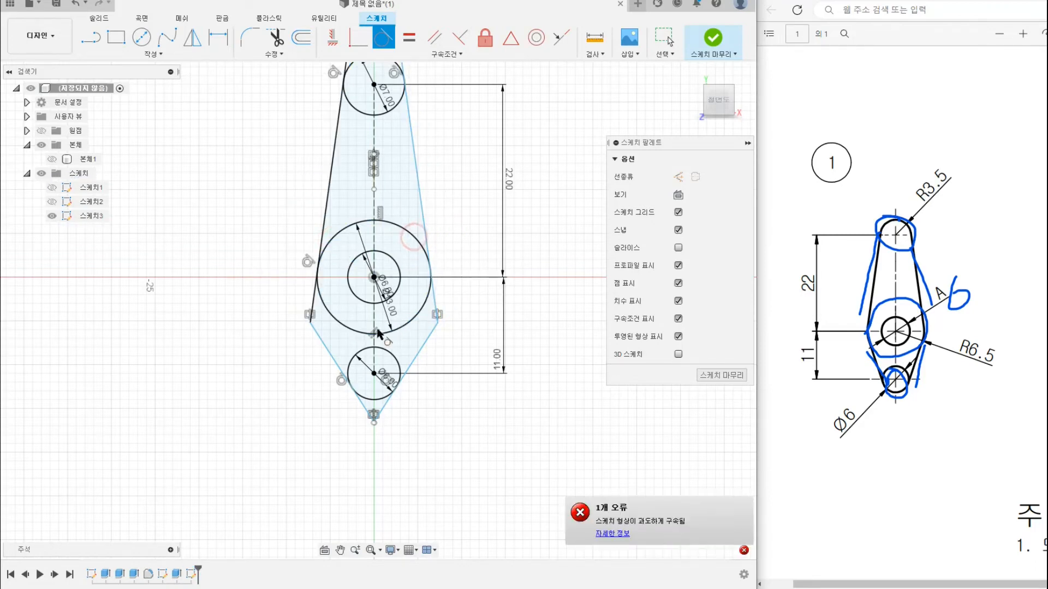
pyautogui.click(326, 350)
pyautogui.click(343, 326)
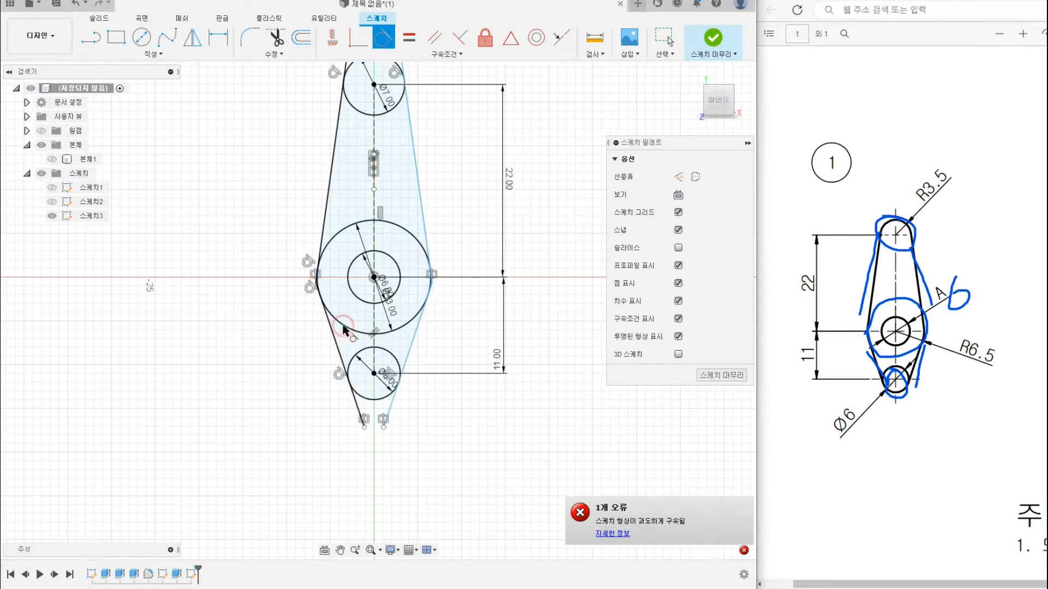
pyautogui.click(411, 322)
# Check the contact at the central 13 mm circle and try again to make the upper-right slanted line tangent to it.
pyautogui.scroll(10, 442, 303)
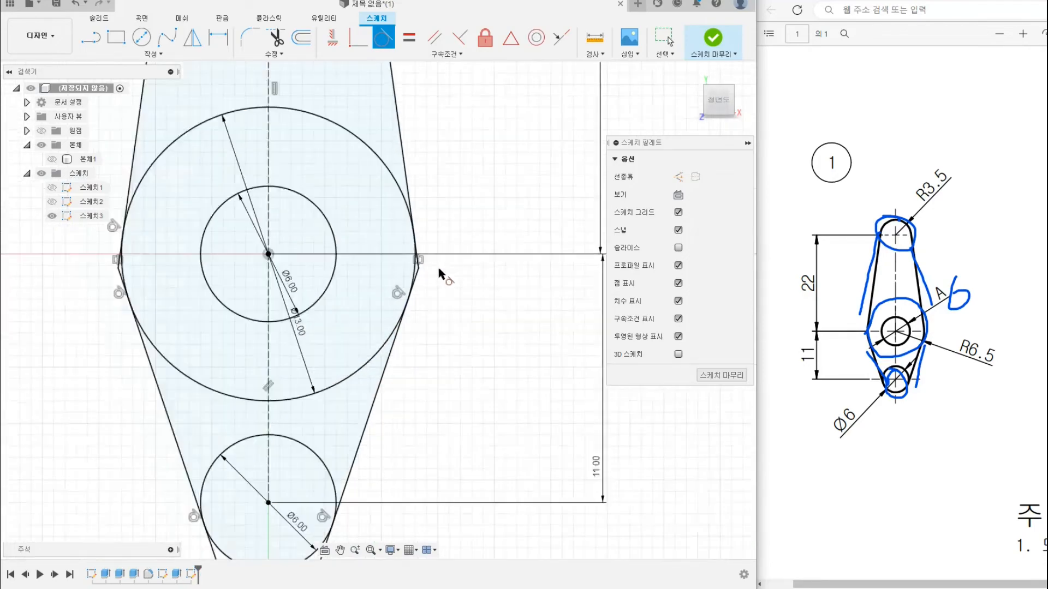
pyautogui.scroll(-10, 410, 418)
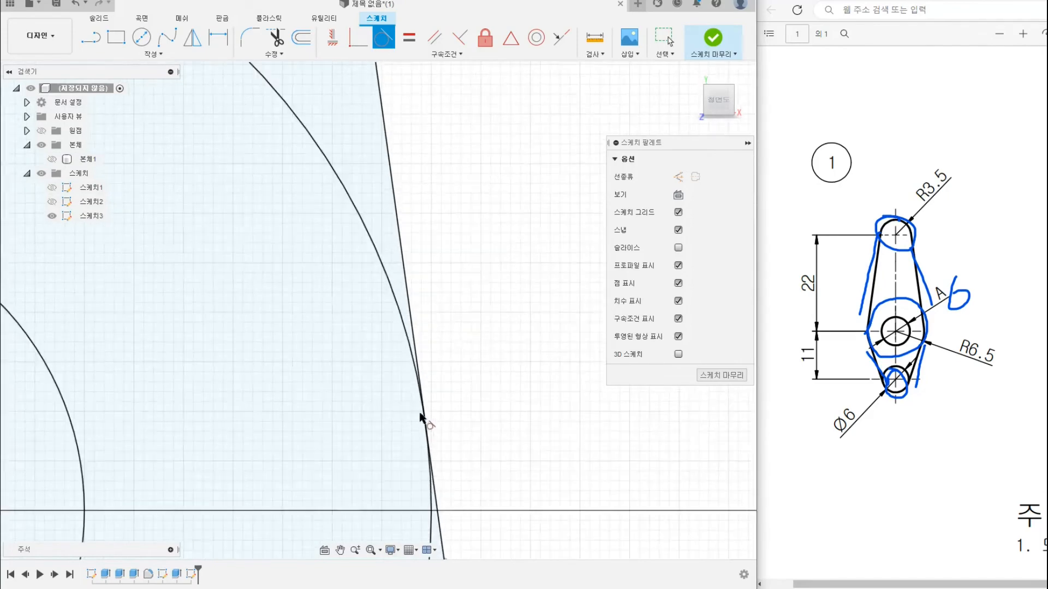
pyautogui.click(421, 351)
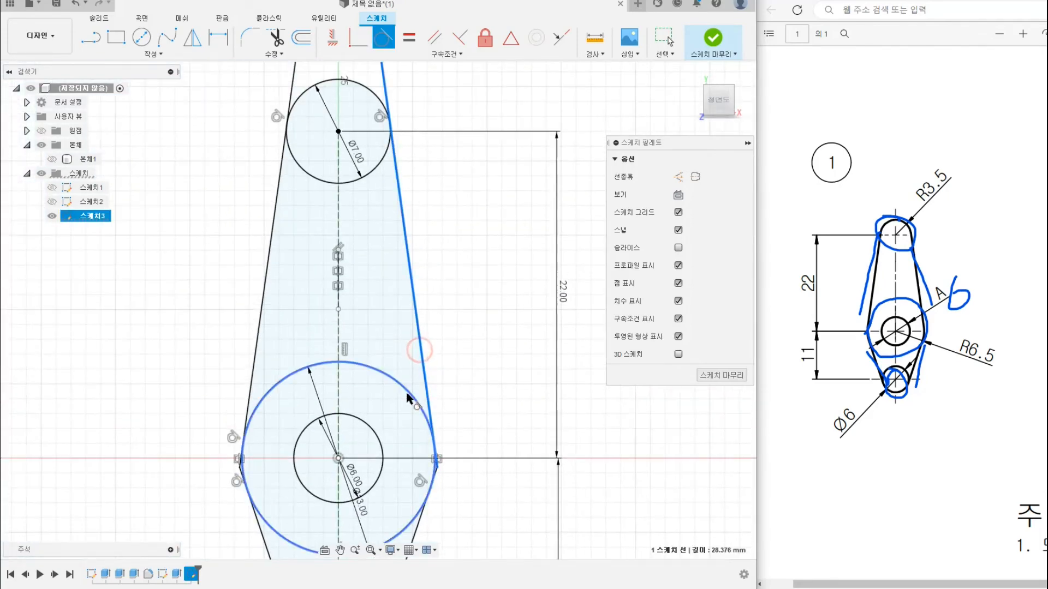
pyautogui.click(407, 394)
pyautogui.scroll(-3, 479, 444)
pyautogui.rightClick(479, 430)
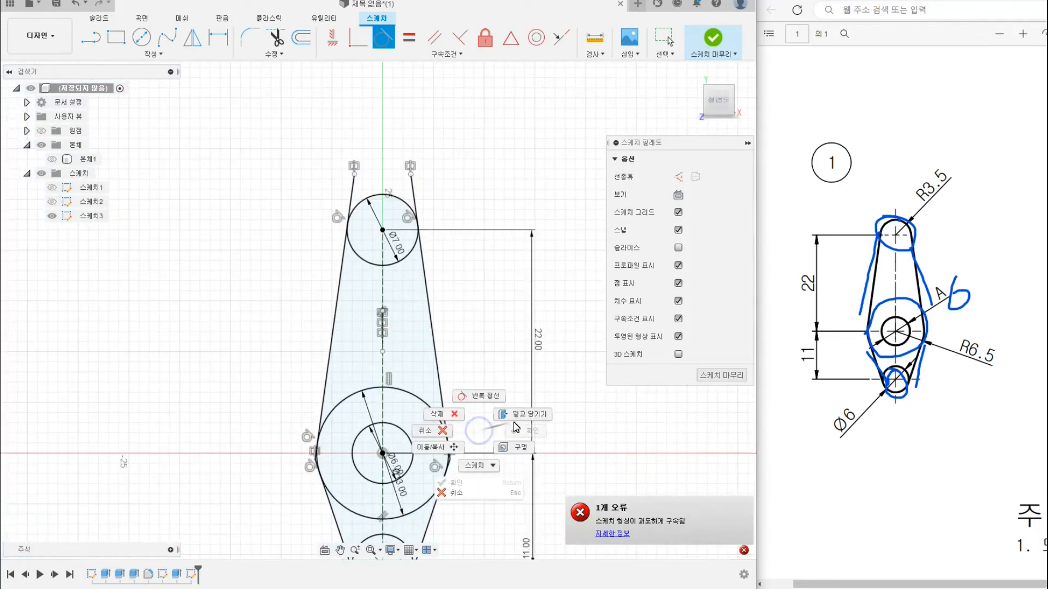
pyautogui.click(436, 430)
# Trim the slanted line ends that extend beyond the upper 7 mm circle and the lower 6 mm circle.
pyautogui.moveTo(502, 403); pyautogui.dragTo(483, 308, button='middle')
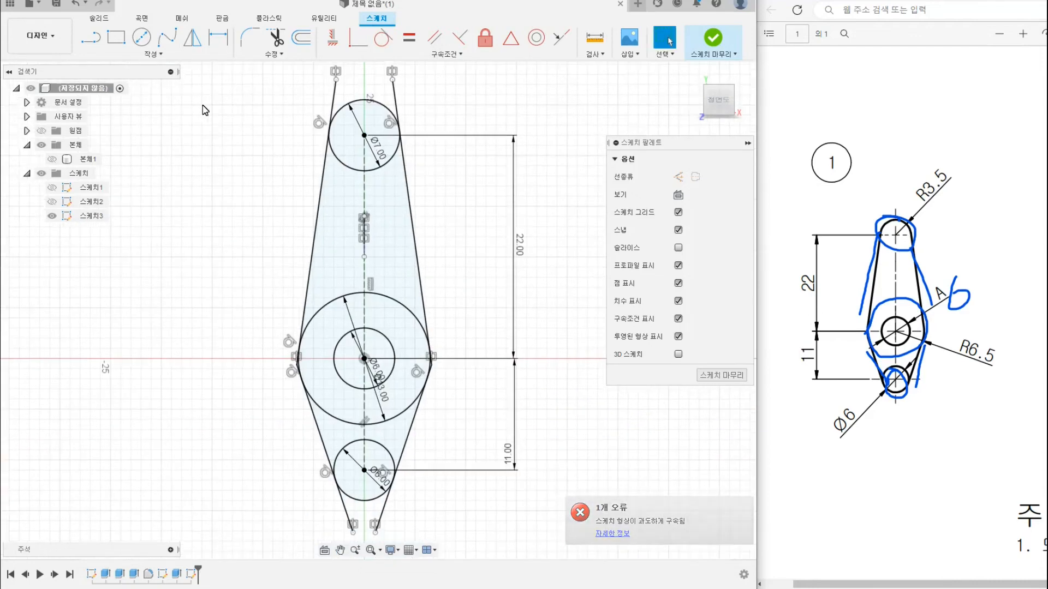
pyautogui.click(275, 38)
pyautogui.click(332, 97)
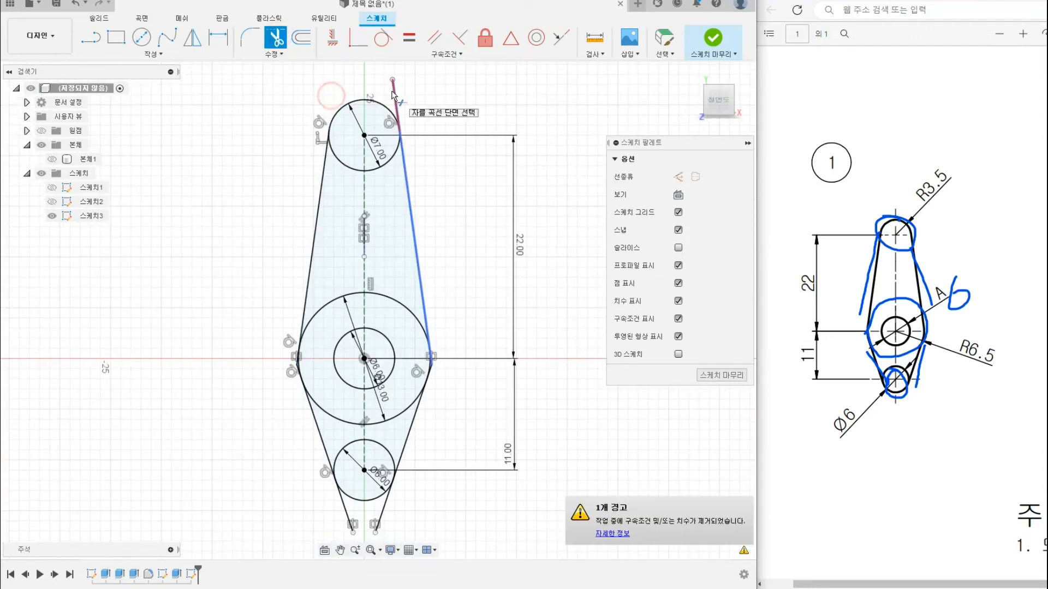
pyautogui.click(392, 92)
pyautogui.click(421, 418)
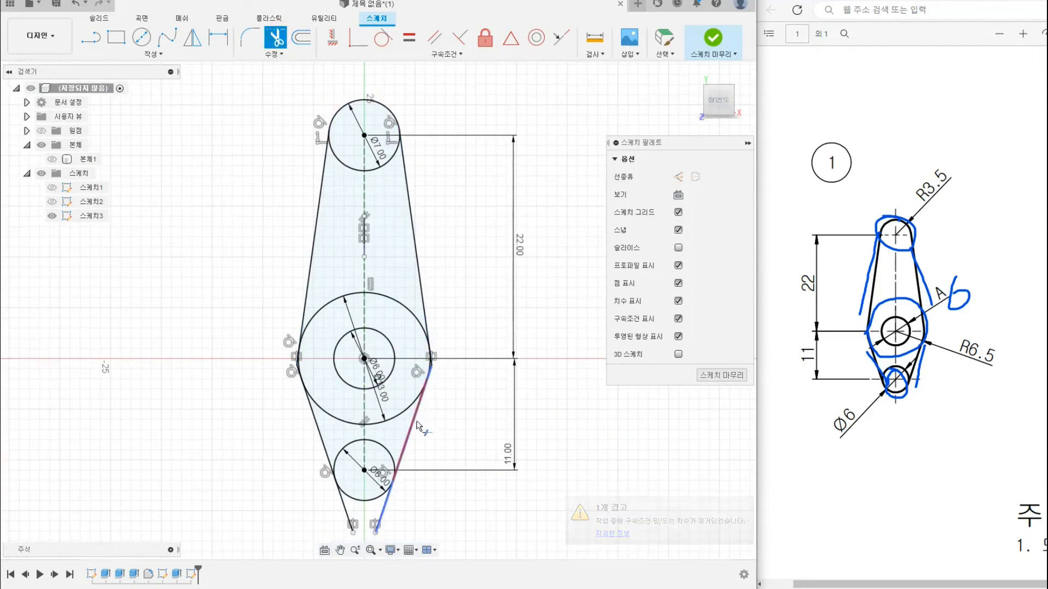
pyautogui.click(384, 506)
pyautogui.click(345, 511)
# Trim the slanted line ends that protrude outside the central 13 mm circle on both sides.
pyautogui.scroll(3, 441, 354)
pyautogui.scroll(3, 440, 356)
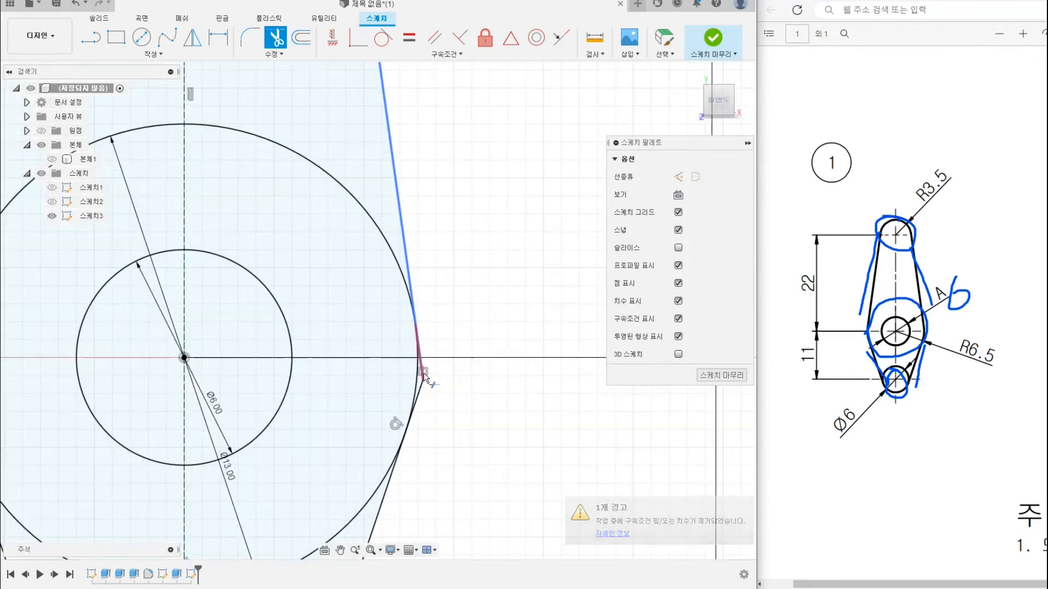
pyautogui.click(424, 374)
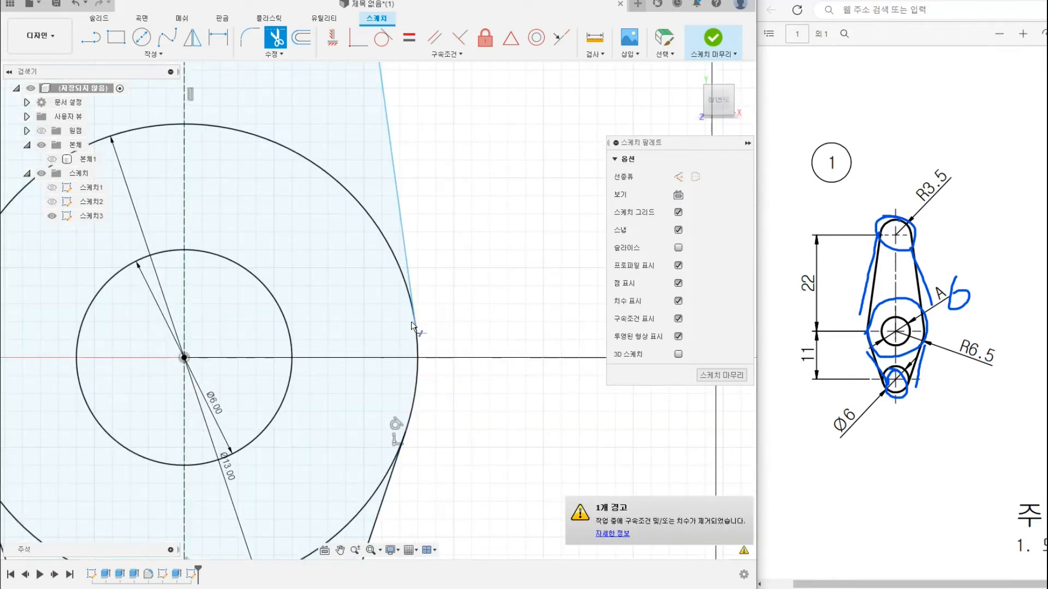
pyautogui.scroll(-2, 418, 328)
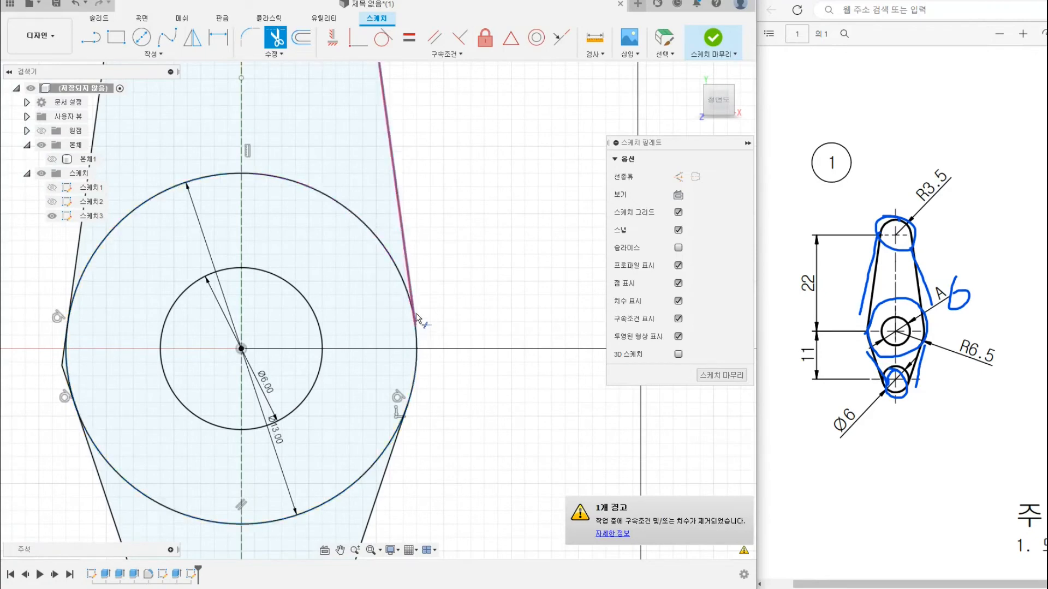
pyautogui.scroll(-2, 168, 329)
pyautogui.moveTo(92, 355)
pyautogui.mouseDown(button='middle')
pyautogui.moveTo(228, 343)
pyautogui.moveTo(301, 321)
pyautogui.mouseUp(button='middle')
pyautogui.scroll(4, 300, 322)
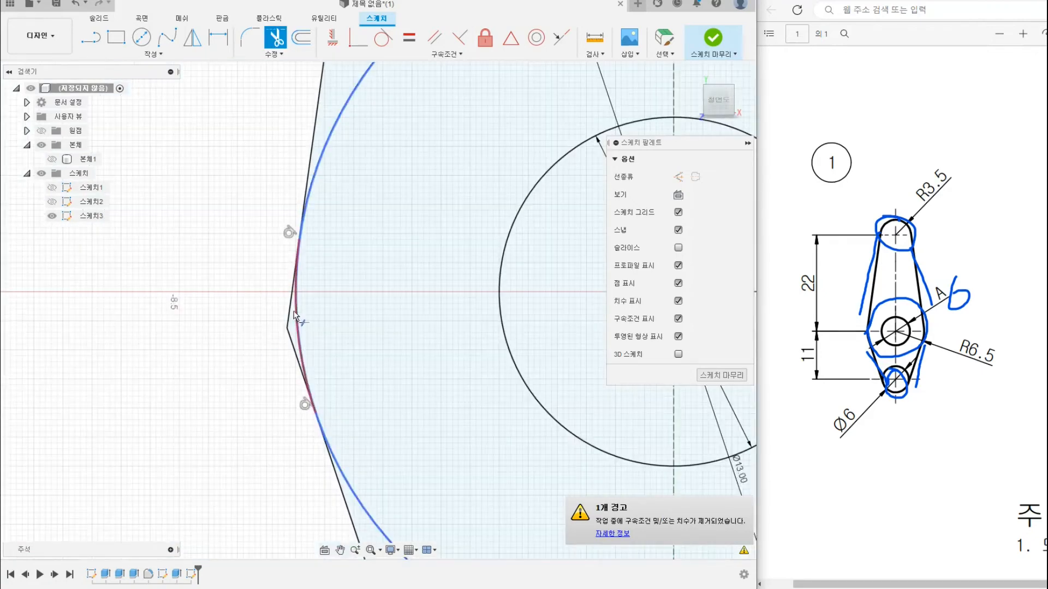
pyautogui.click(288, 339)
pyautogui.click(285, 327)
# Trim the arcs of the central 13 mm circle and the upper 7 mm circle that lie inside the lever outline.
pyautogui.scroll(-4, 331, 332)
pyautogui.moveTo(364, 346); pyautogui.dragTo(306, 339, button='middle')
pyautogui.click(352, 418)
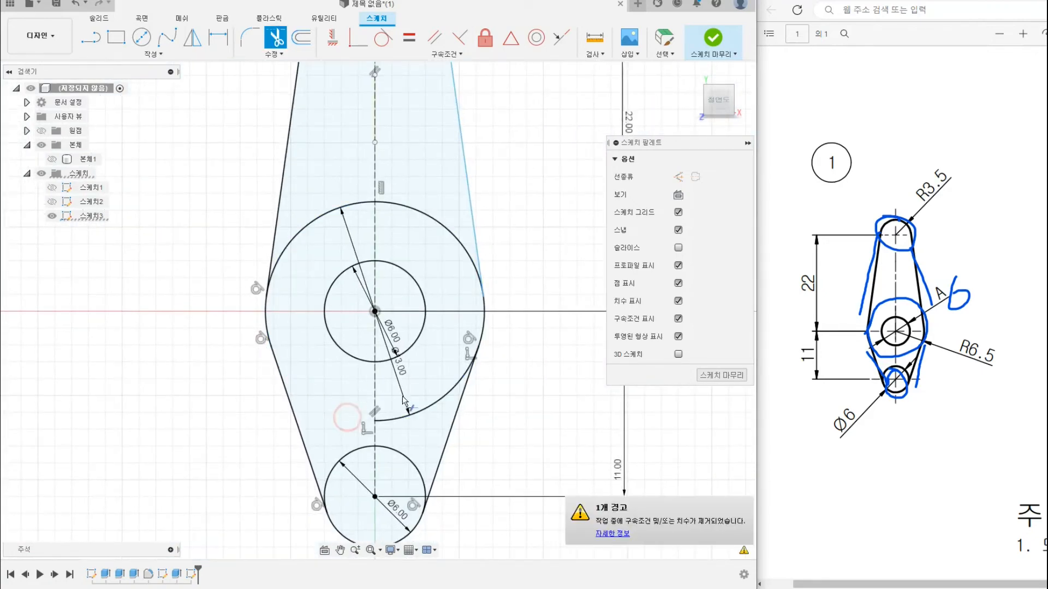
pyautogui.click(325, 215)
pyautogui.scroll(3, 408, 244)
pyautogui.scroll(-3, 408, 244)
pyautogui.moveTo(408, 244); pyautogui.dragTo(426, 428, button='middle')
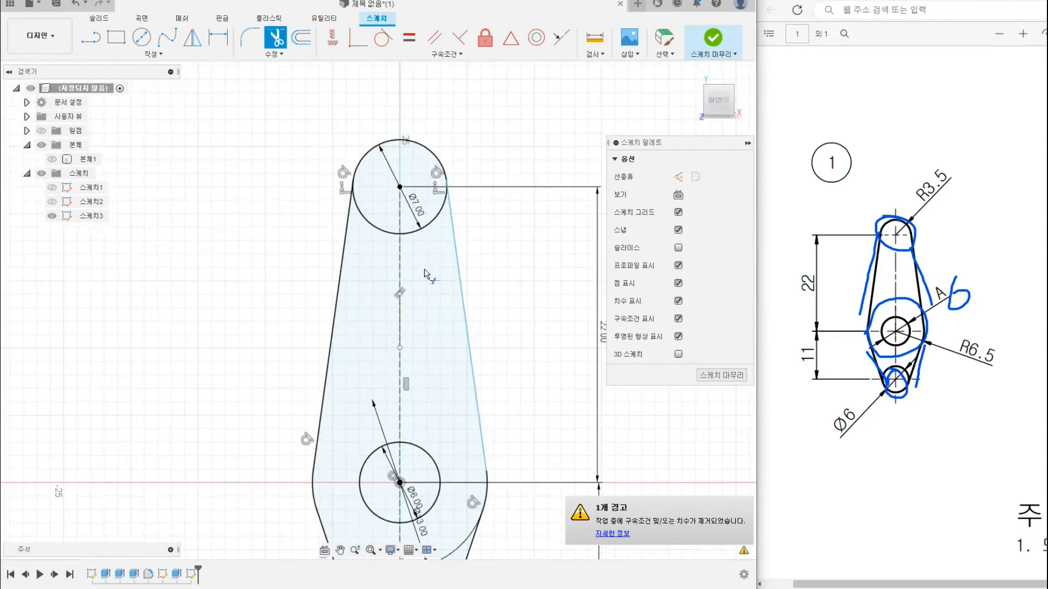
pyautogui.scroll(-1, 428, 268)
pyautogui.click(388, 233)
pyautogui.rightClick(502, 280)
pyautogui.click(552, 280)
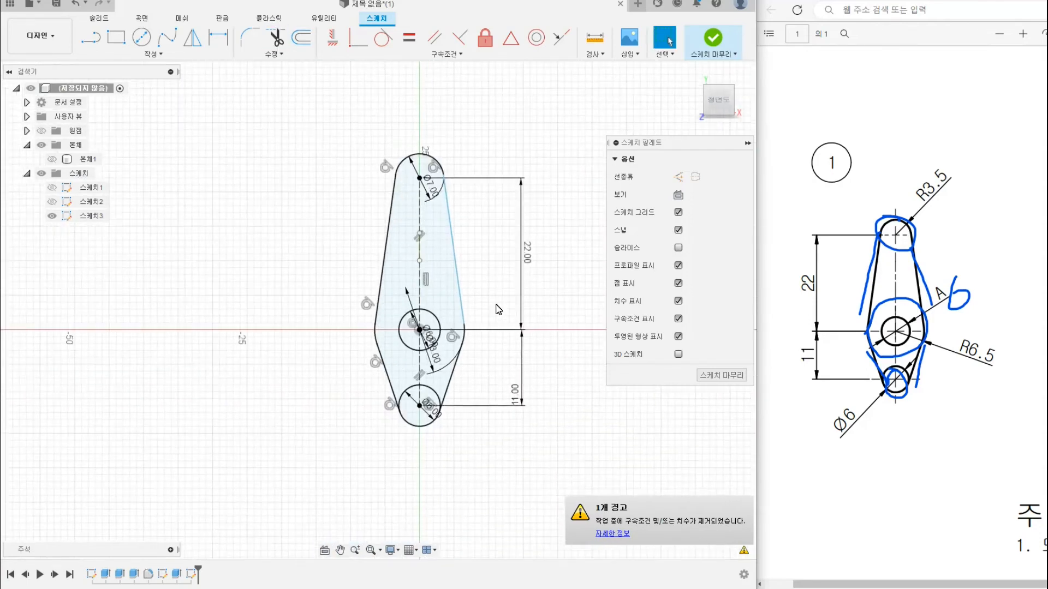
# Add driven radius dimensions to the left central arc and the upper end arc of the lever.
pyautogui.scroll(-1, 474, 354)
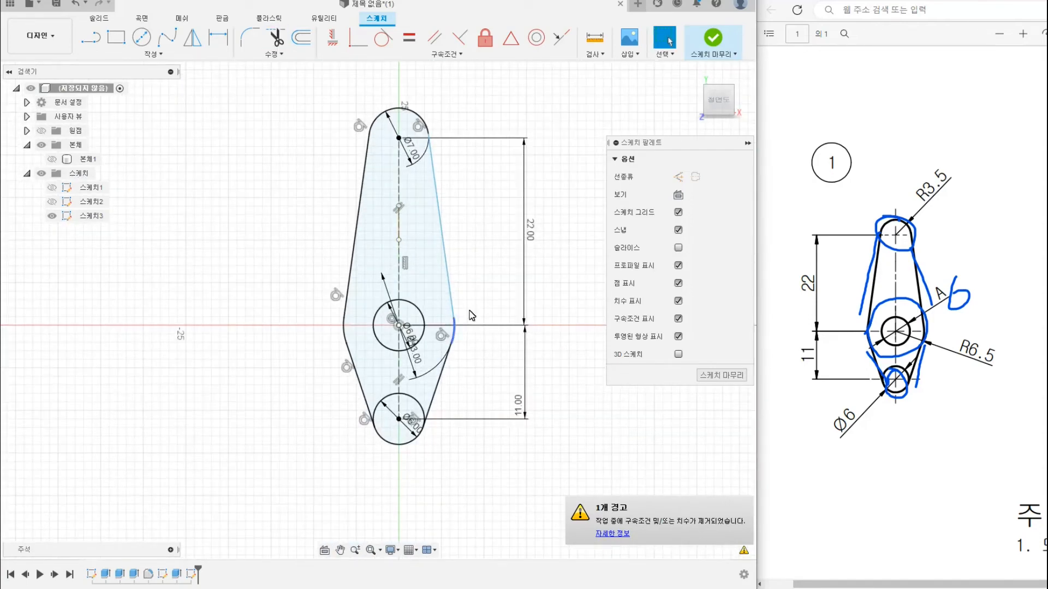
pyautogui.press('d')
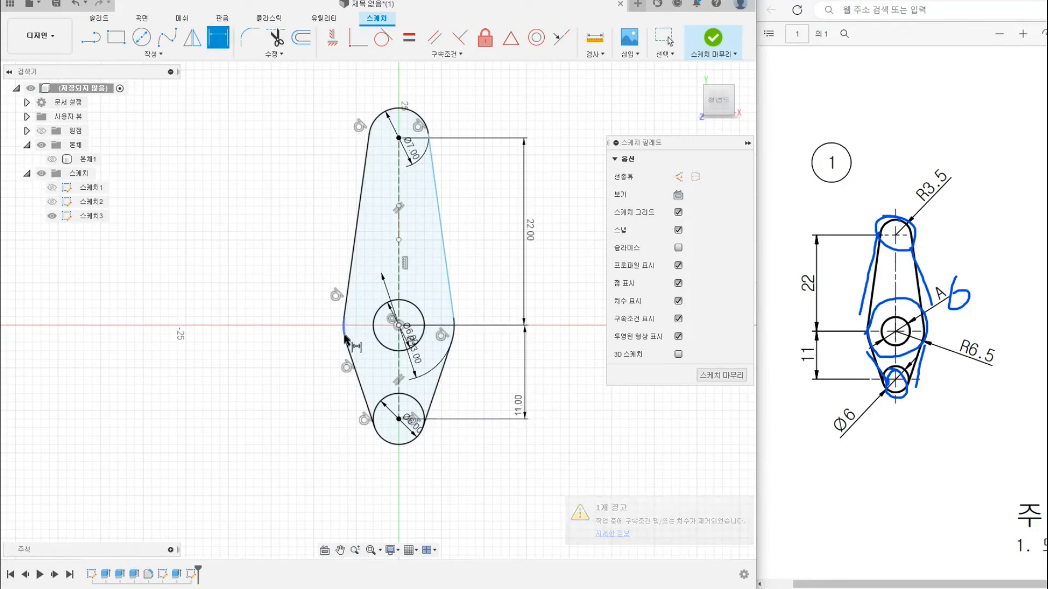
pyautogui.click(345, 337)
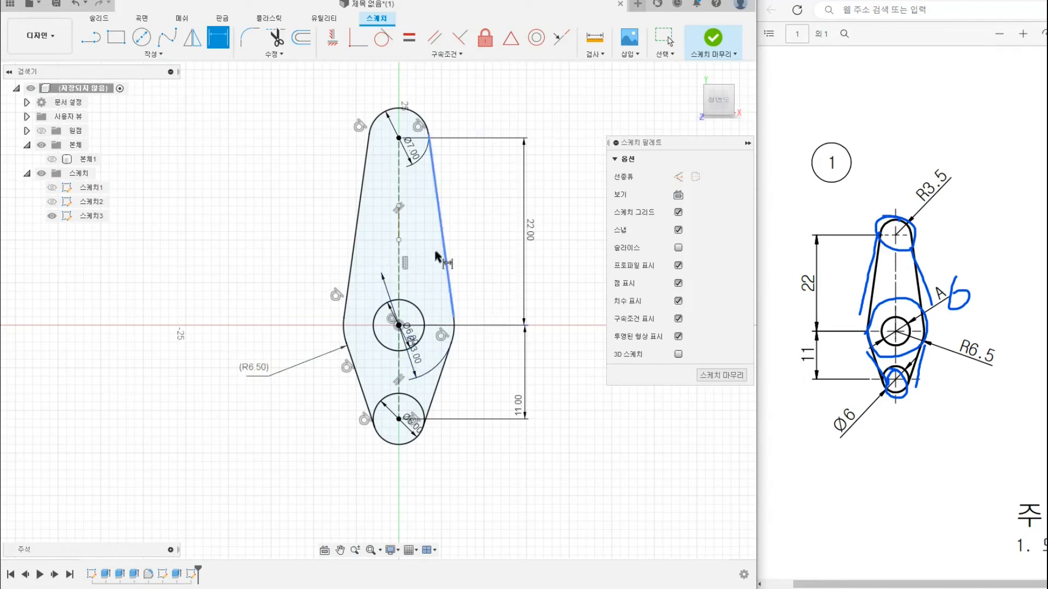
pyautogui.click(425, 119)
pyautogui.click(478, 112)
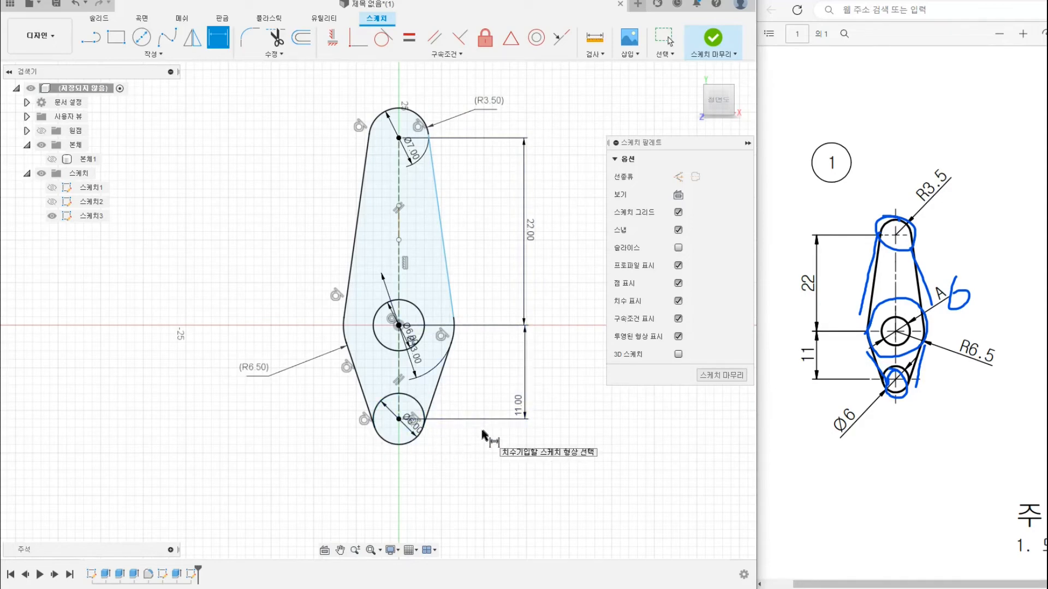
pyautogui.press('Escape')
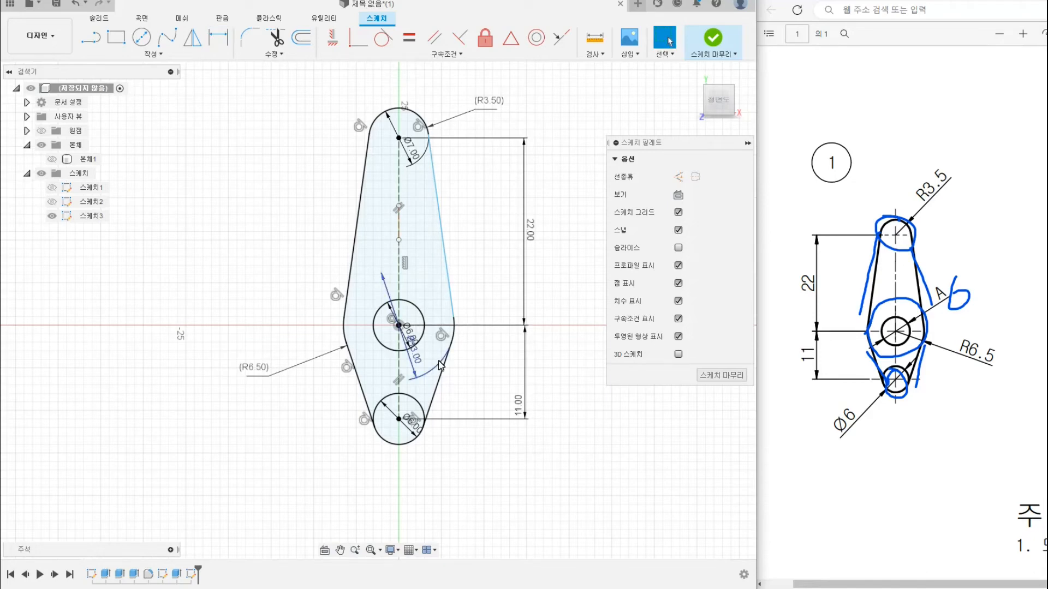
# Draw concentric circles of 6 mm and 13 mm diameter on the horizontal axis to the left of the lever profile.
pyautogui.scroll(-3, 301, 379)
pyautogui.moveTo(283, 330); pyautogui.dragTo(397, 305, button='middle')
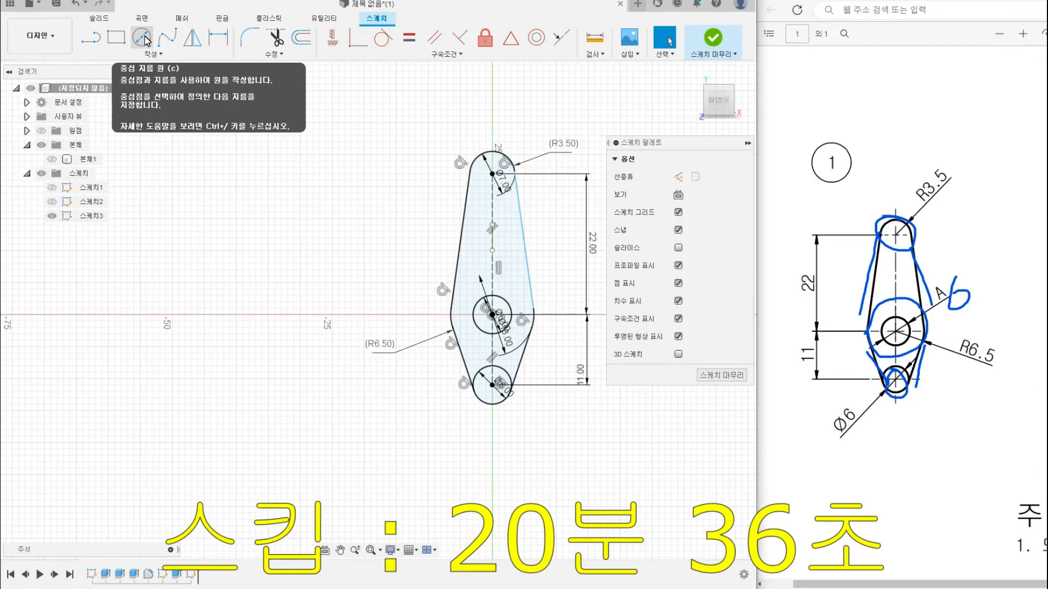
pyautogui.click(146, 40)
pyautogui.moveTo(249, 290)
pyautogui.mouseDown(button='middle')
pyautogui.moveTo(299, 303)
pyautogui.moveTo(318, 274)
pyautogui.mouseUp(button='middle')
pyautogui.click(320, 310)
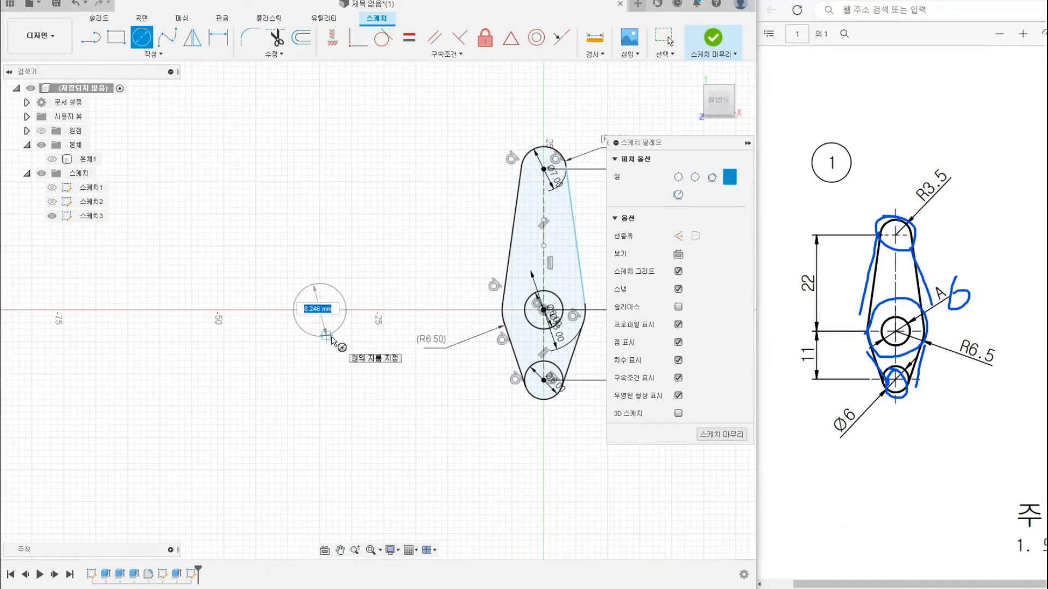
pyautogui.write('6')
pyautogui.press('Return')
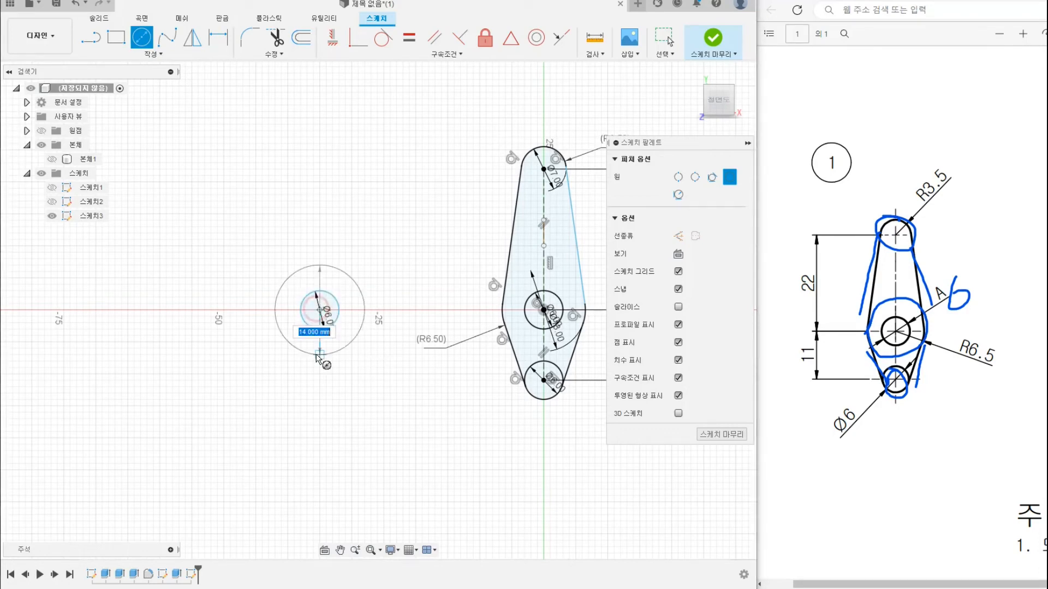
pyautogui.click(319, 310)
pyautogui.write('13')
pyautogui.press('Return')
# Draw a 22 mm vertical line upward and an 11 mm vertical line downward from the centre of the concentric circles.
pyautogui.press('l')
pyautogui.click(320, 310)
pyautogui.write('22')
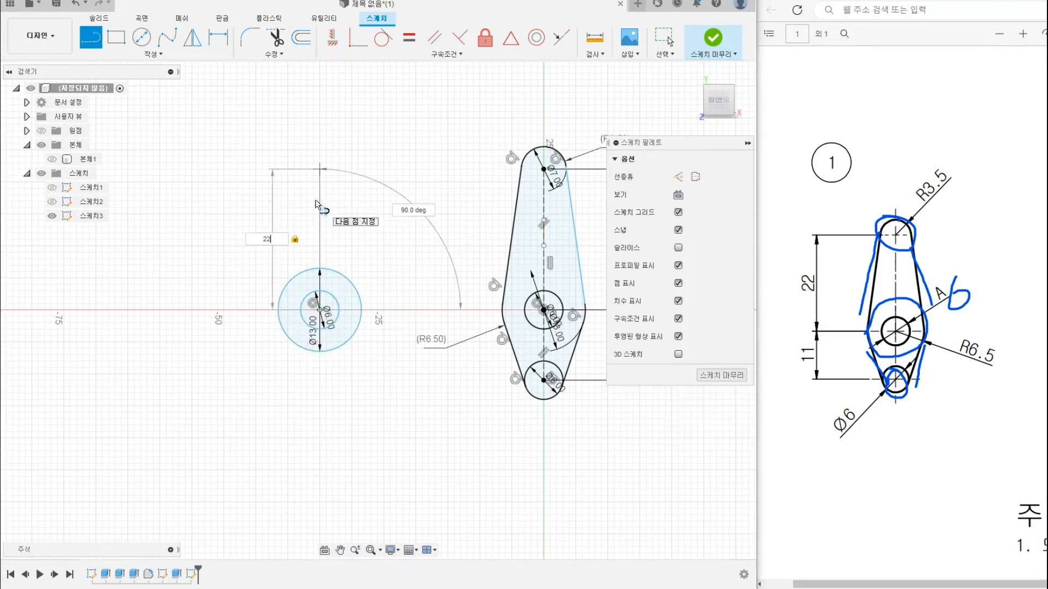
pyautogui.press('Return')
pyautogui.click(348, 169)
pyautogui.click(319, 309)
pyautogui.write('11')
pyautogui.press('Return')
# Draw a 7 mm circle at the upper end of the vertical line and a 6 mm circle at the lower end.
pyautogui.press('c')
pyautogui.click(320, 169)
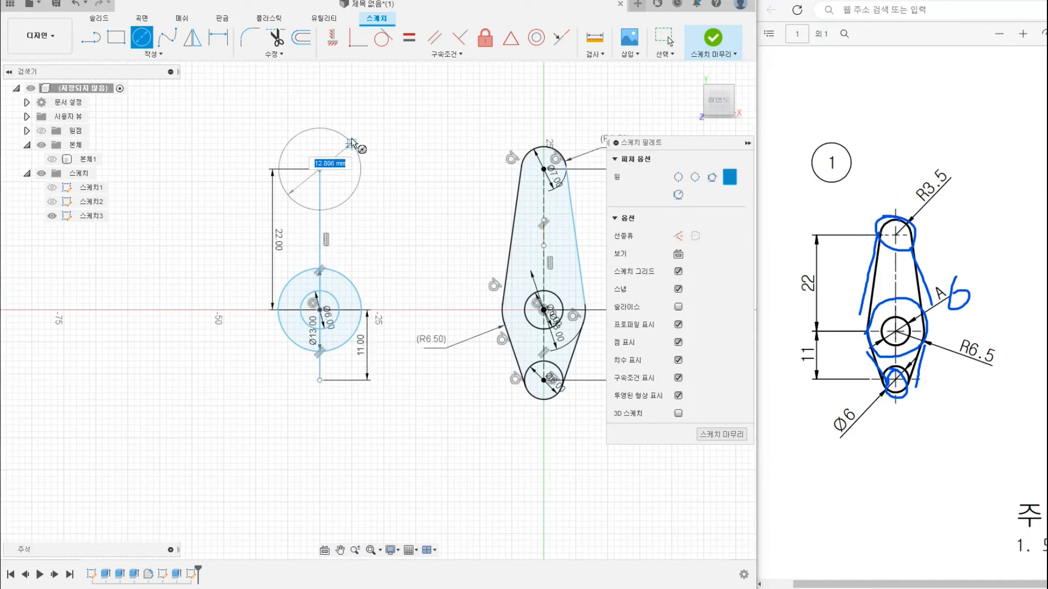
pyautogui.write('7')
pyautogui.press('Return')
pyautogui.click(320, 381)
pyautogui.write('6')
pyautogui.press('Return')
# Convert the 22 mm and 11 mm vertical lines to construction lines.
pyautogui.click(310, 240)
pyautogui.keyDown('shift'); pyautogui.click(310, 400); pyautogui.keyUp('shift')
pyautogui.press('x')
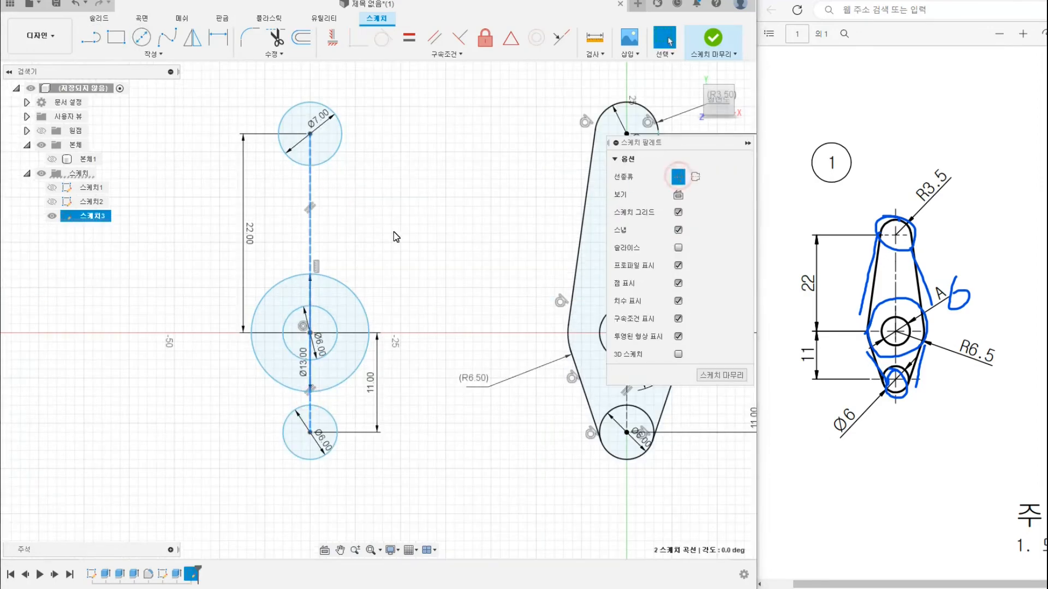
pyautogui.click(411, 275)
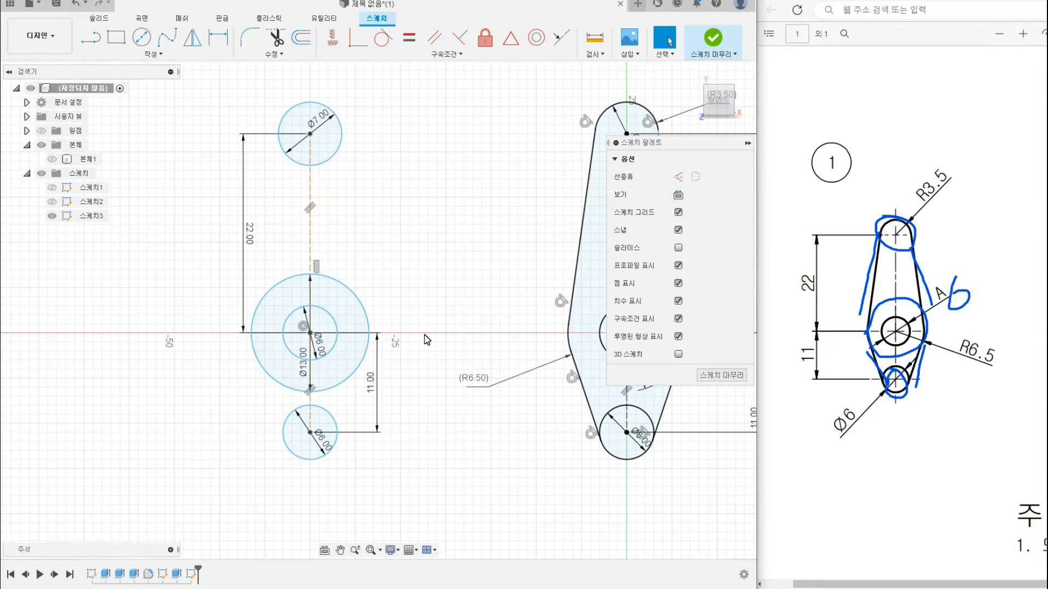
# Draw tangent lines along the right side from the 13 mm circle to the upper 7 mm and lower 6 mm circles.
pyautogui.click(93, 38)
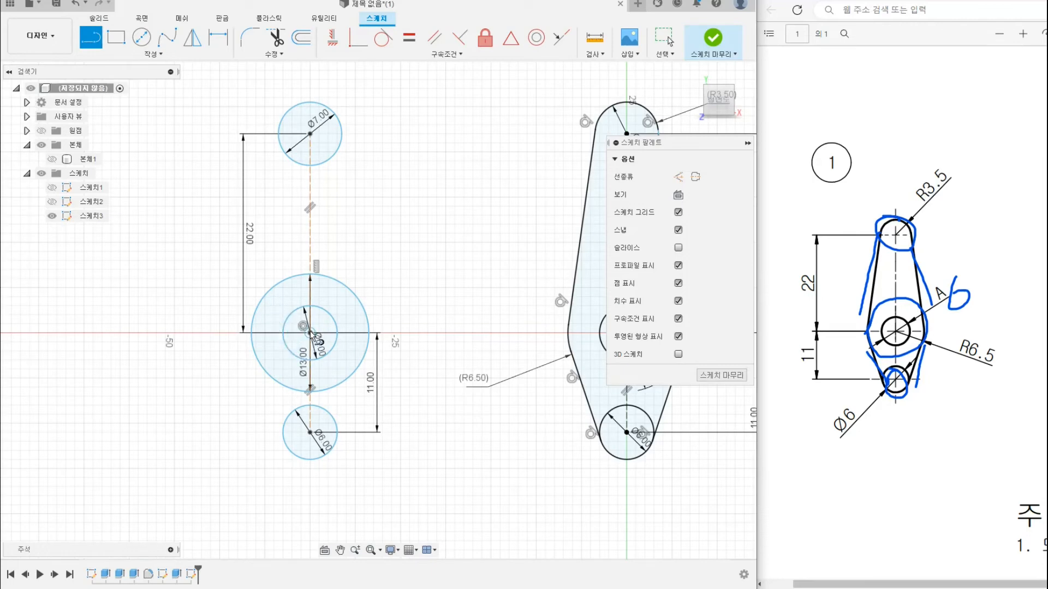
pyautogui.click(367, 322)
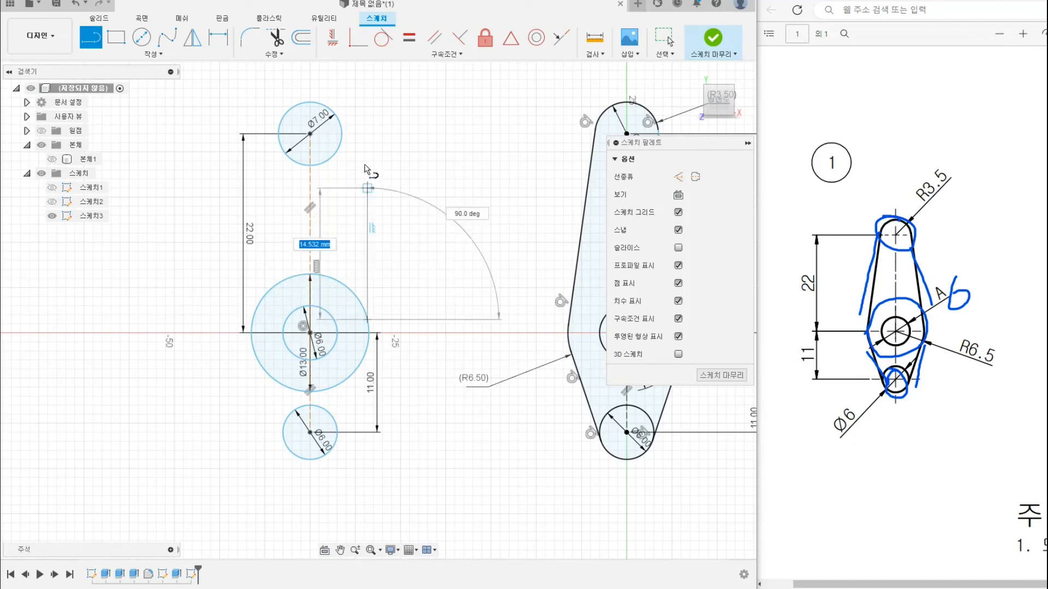
pyautogui.click(343, 129)
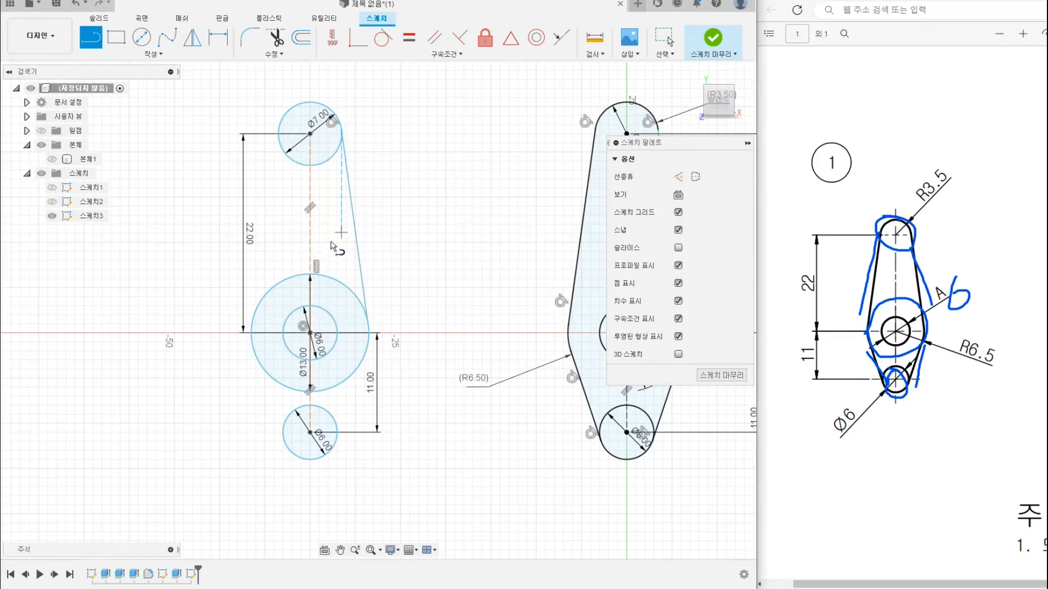
pyautogui.click(363, 357)
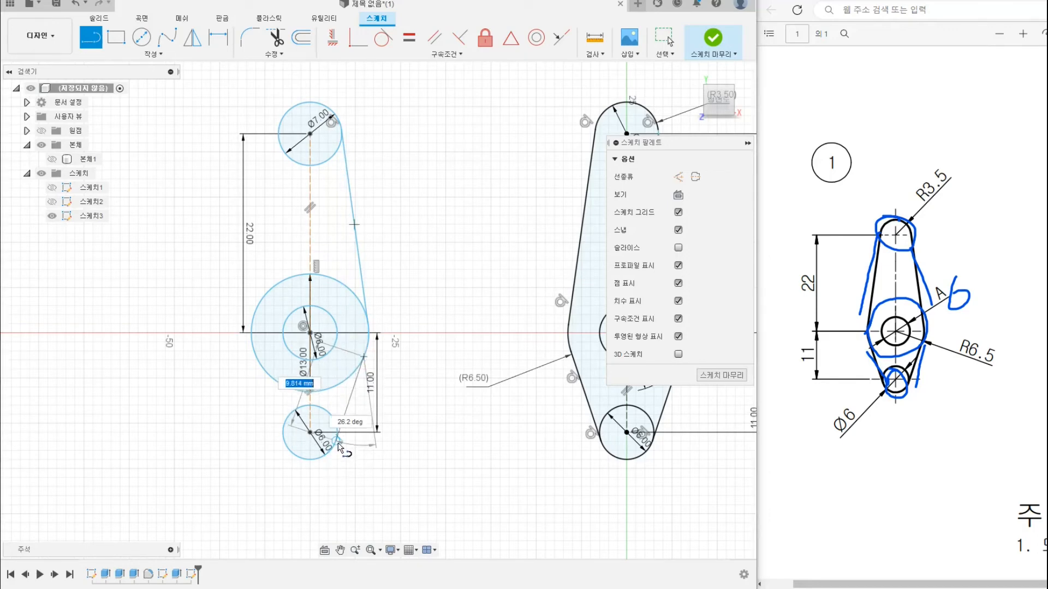
pyautogui.click(338, 444)
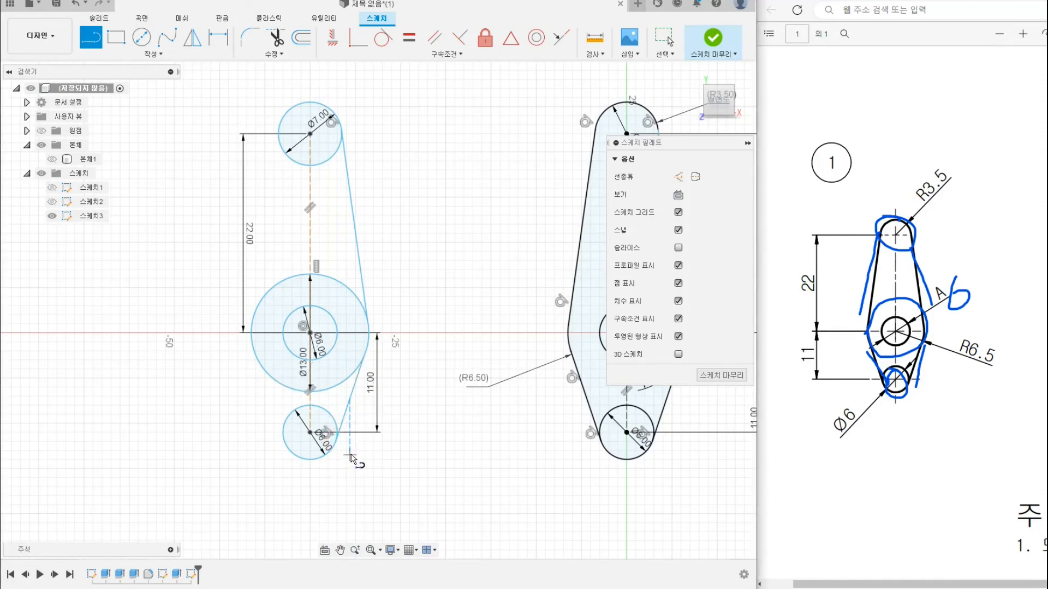
# Examine how the new right-side lines meet the circles of the second lever sketch.
pyautogui.scroll(4, 359, 432)
pyautogui.scroll(-4, 325, 435)
pyautogui.moveTo(350, 270); pyautogui.dragTo(378, 322, button='middle')
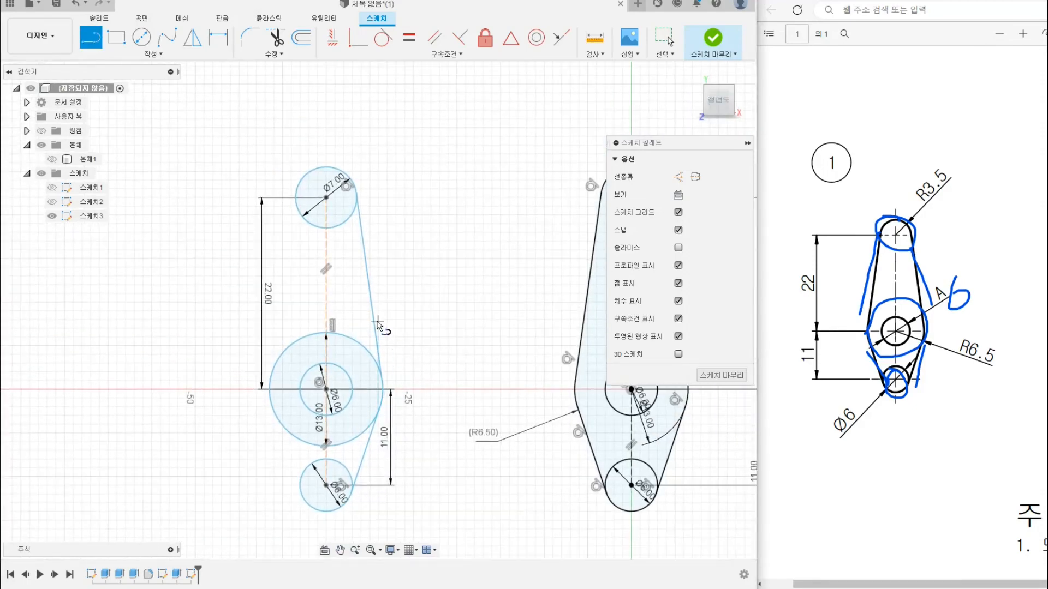
pyautogui.scroll(4, 377, 322)
pyautogui.moveTo(365, 266); pyautogui.dragTo(381, 313, button='middle')
pyautogui.scroll(-2, 389, 298)
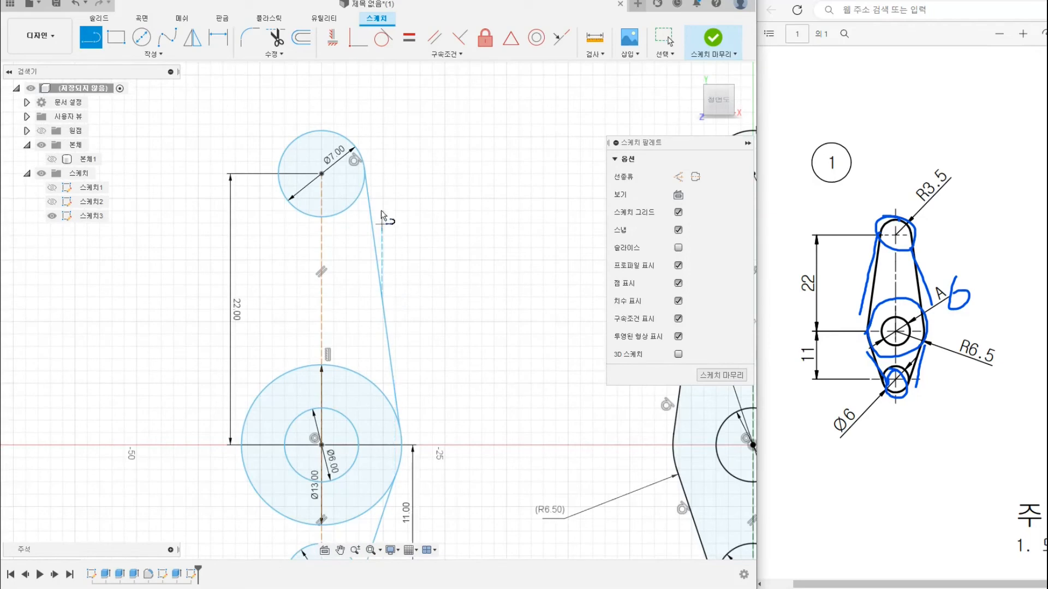
# Draw lines about 21.2 mm and 9.8 mm long by eye along the right side, from the 7 mm and lower 6 mm circles to the 13 mm circle.
pyautogui.scroll(2, 404, 200)
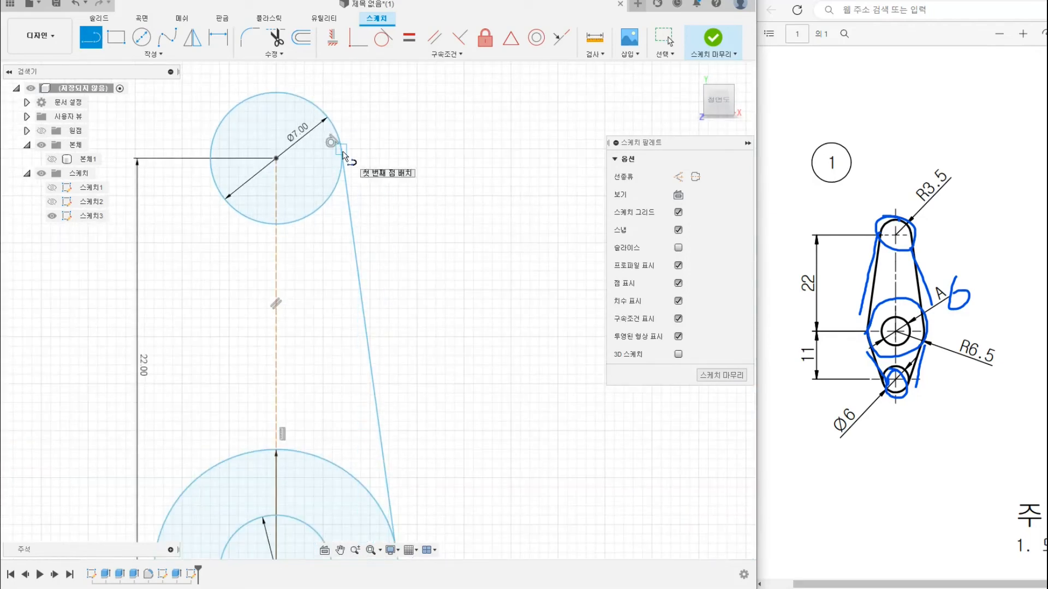
pyautogui.click(342, 151)
pyautogui.moveTo(430, 463); pyautogui.dragTo(436, 285, button='middle')
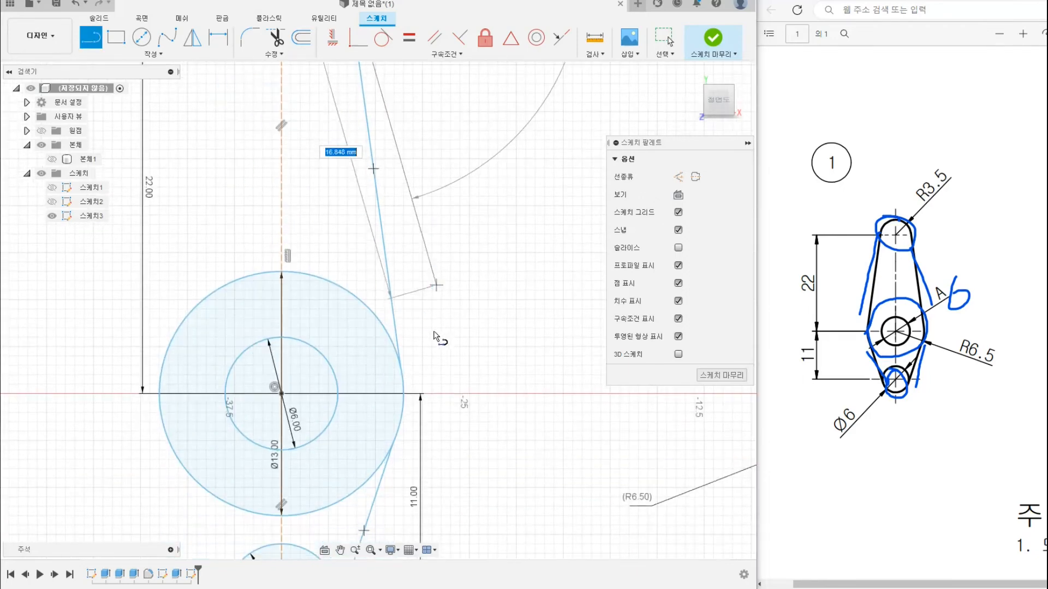
pyautogui.click(404, 380)
pyautogui.scroll(-2, 418, 327)
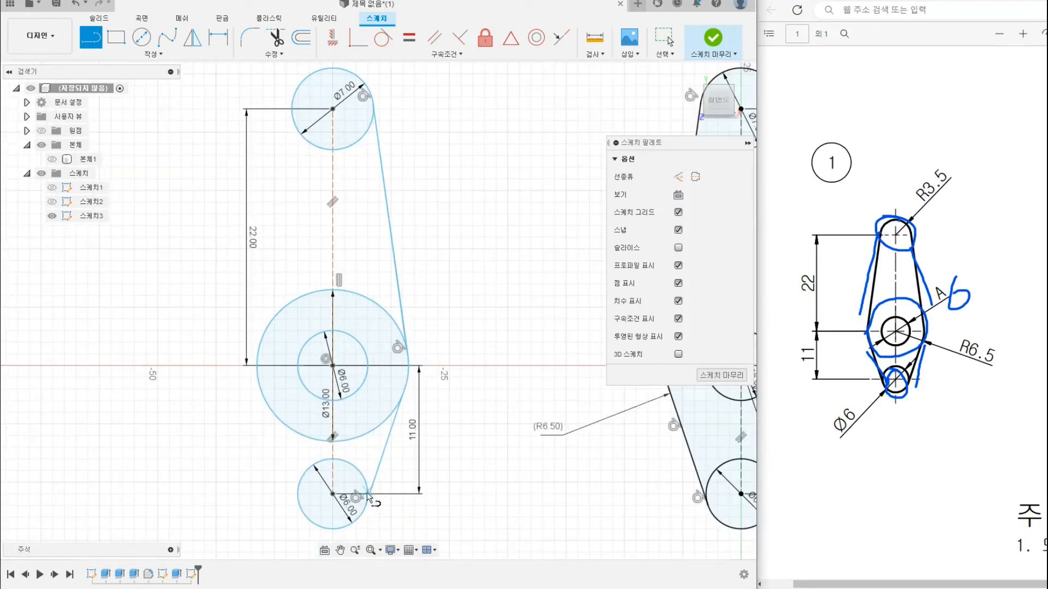
pyautogui.click(365, 507)
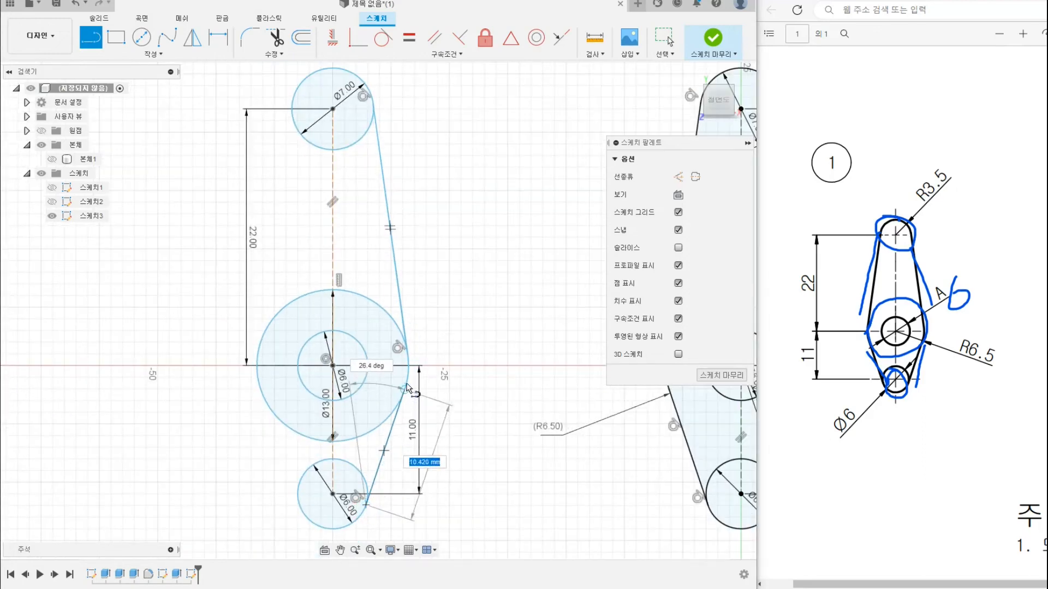
pyautogui.moveTo(407, 384); pyautogui.dragTo(406, 383)
pyautogui.scroll(6, 413, 417)
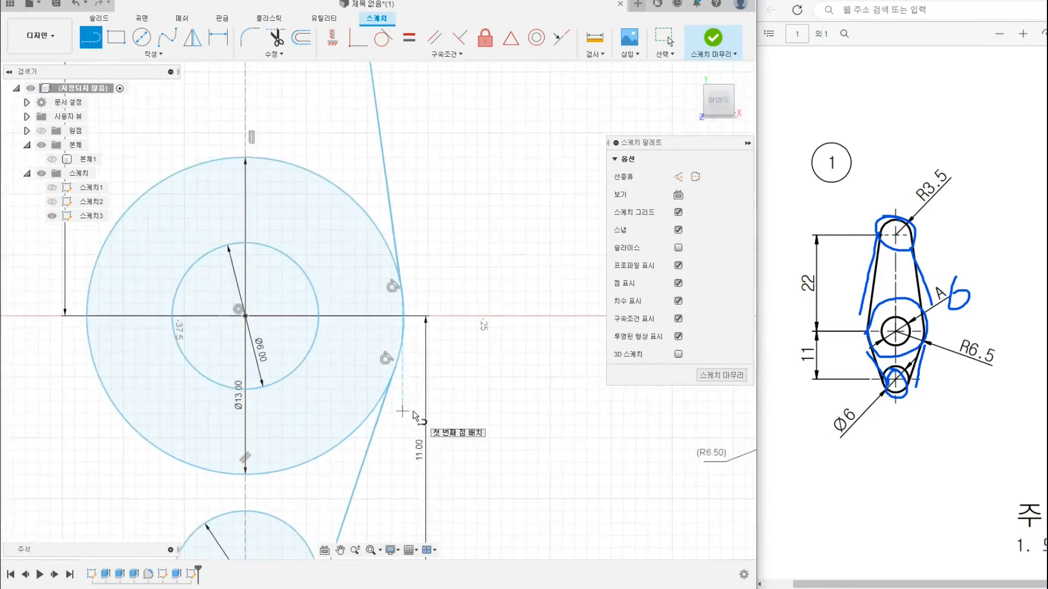
pyautogui.rightClick(409, 417)
pyautogui.click(441, 415)
# Compare the lines drawn by eye with the tangent lines where they meet the 13 mm circle, and delete the lines drawn by eye.
pyautogui.scroll(4, 349, 410)
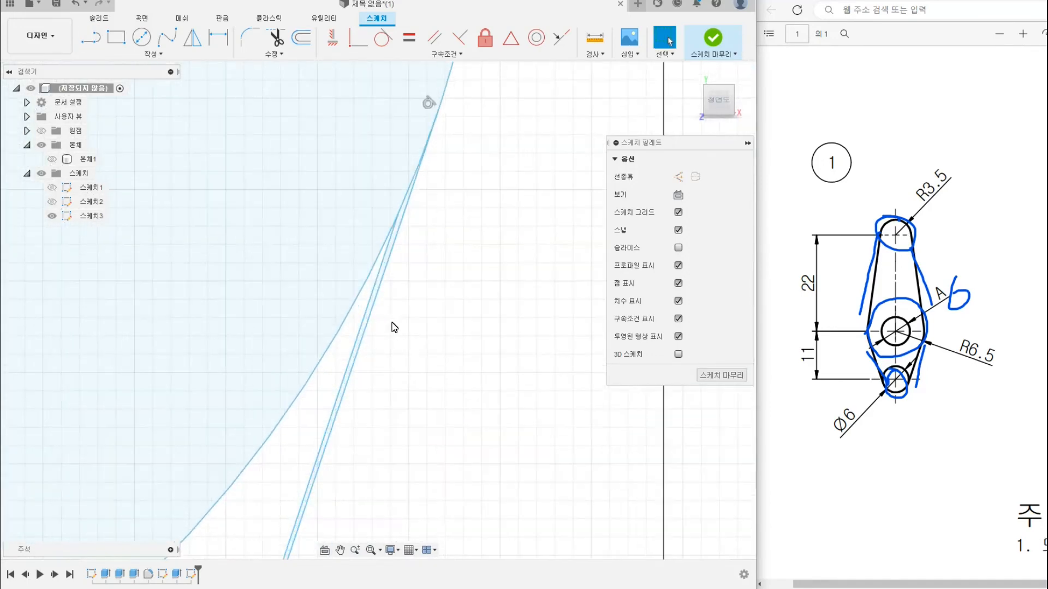
pyautogui.click(381, 309)
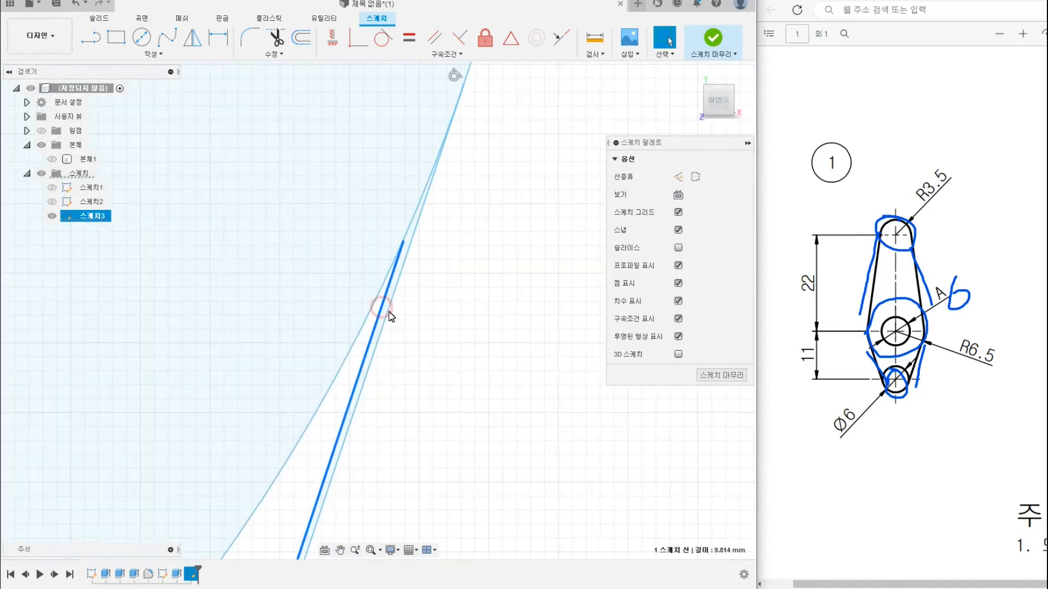
pyautogui.scroll(-2, 415, 189)
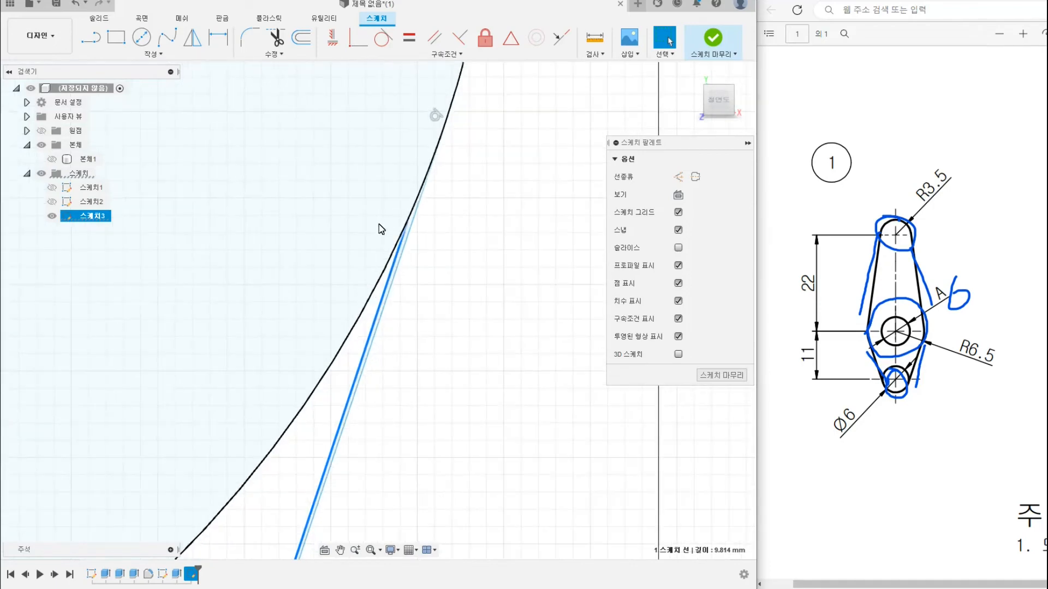
pyautogui.scroll(2, 388, 302)
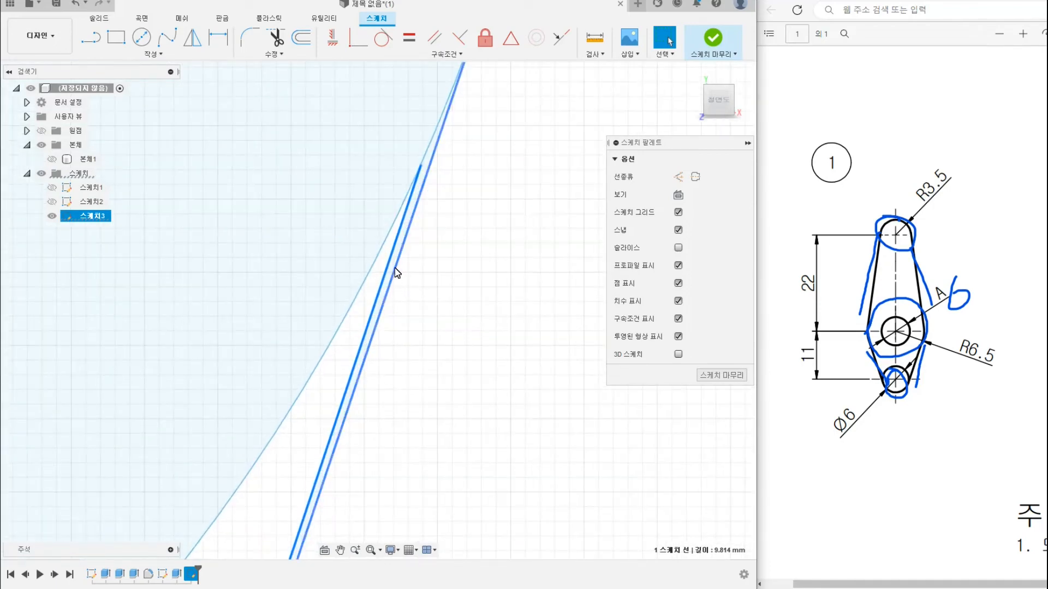
pyautogui.press('Escape')
pyautogui.scroll(-5, 426, 234)
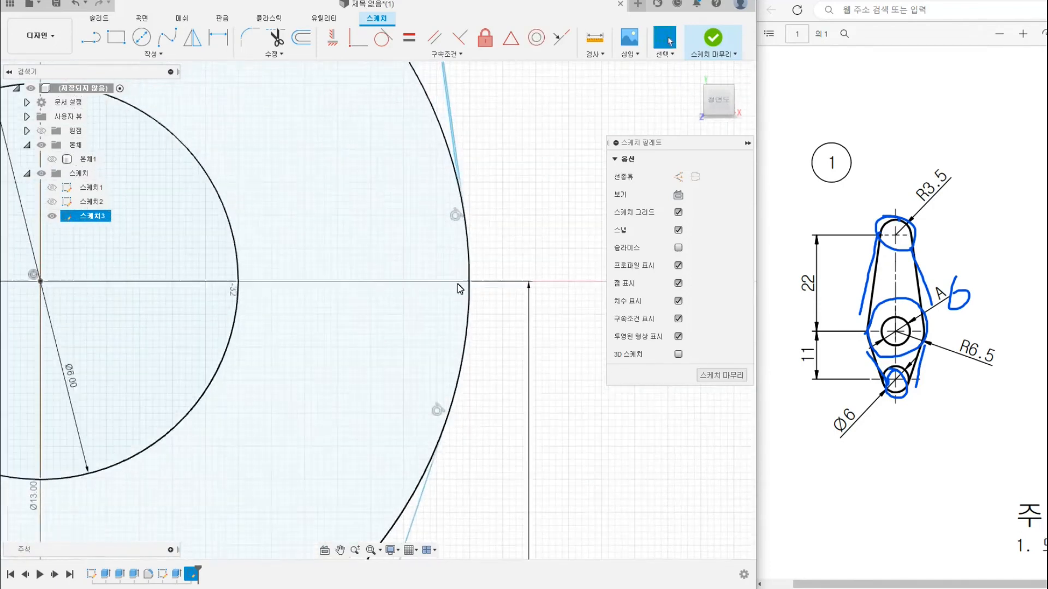
pyautogui.scroll(4, 453, 333)
pyautogui.click(450, 388)
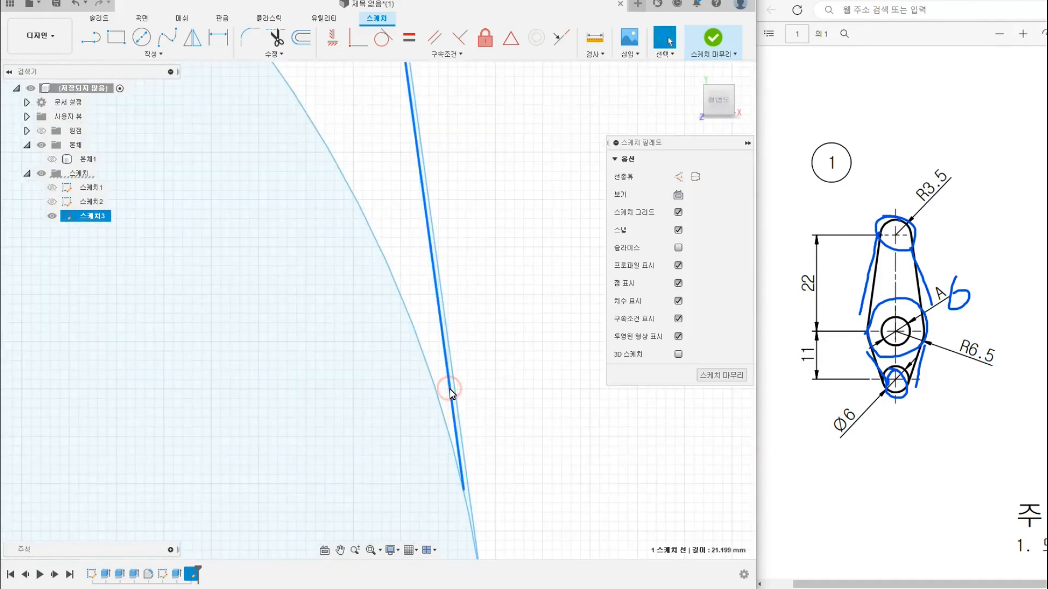
pyautogui.rightClick(450, 389)
pyautogui.click(404, 368)
pyautogui.scroll(-4, 502, 358)
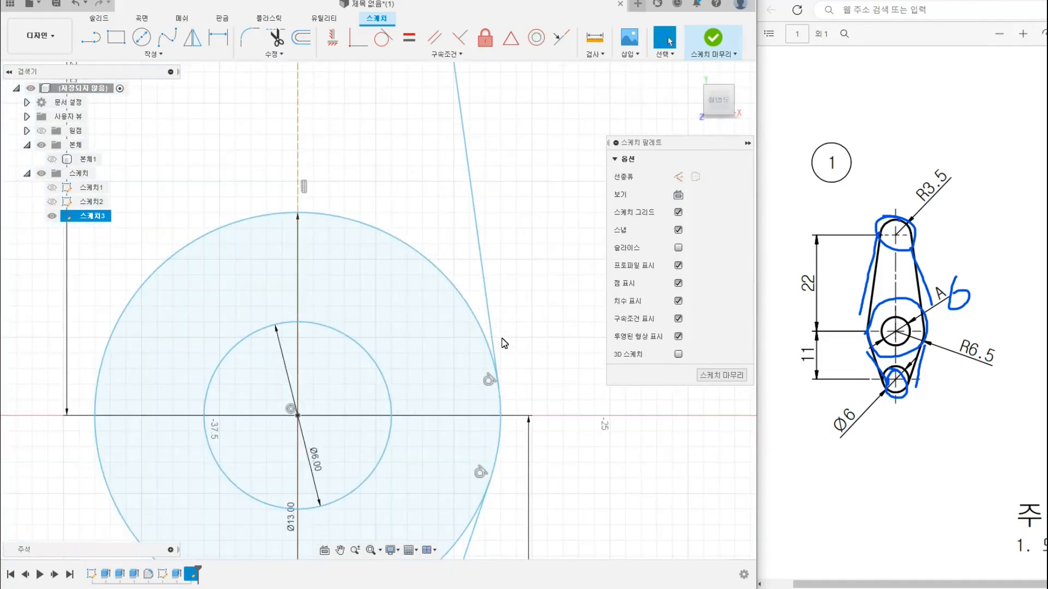
# Delete the tangent constraints joining the right-side lines to the upper 7 mm circle and the lower 6 mm circle.
pyautogui.scroll(-3, 514, 259)
pyautogui.moveTo(507, 198); pyautogui.dragTo(480, 346, button='middle')
pyautogui.scroll(-3, 476, 279)
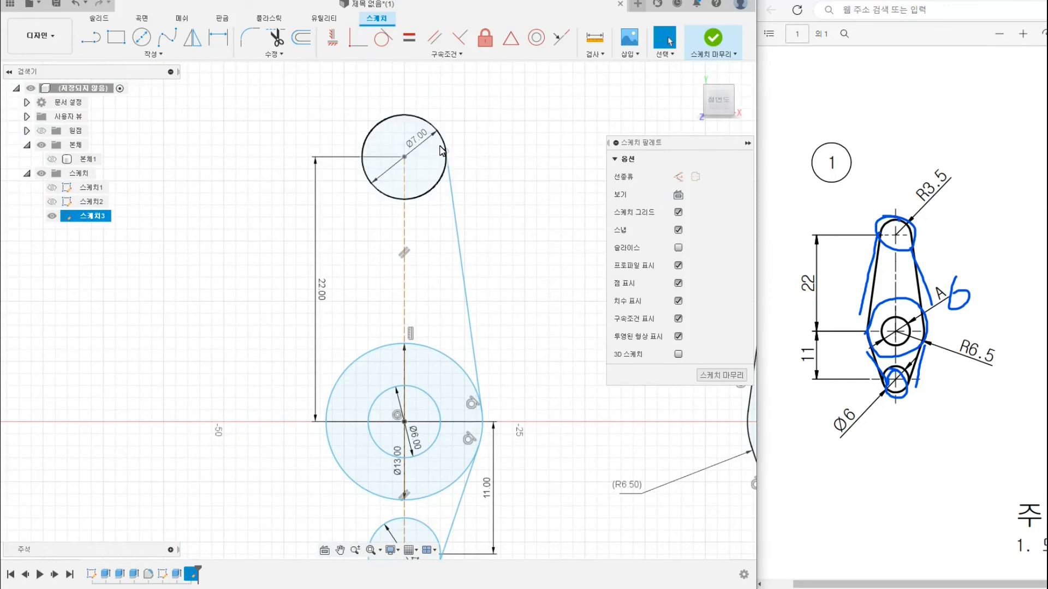
pyautogui.press('l')
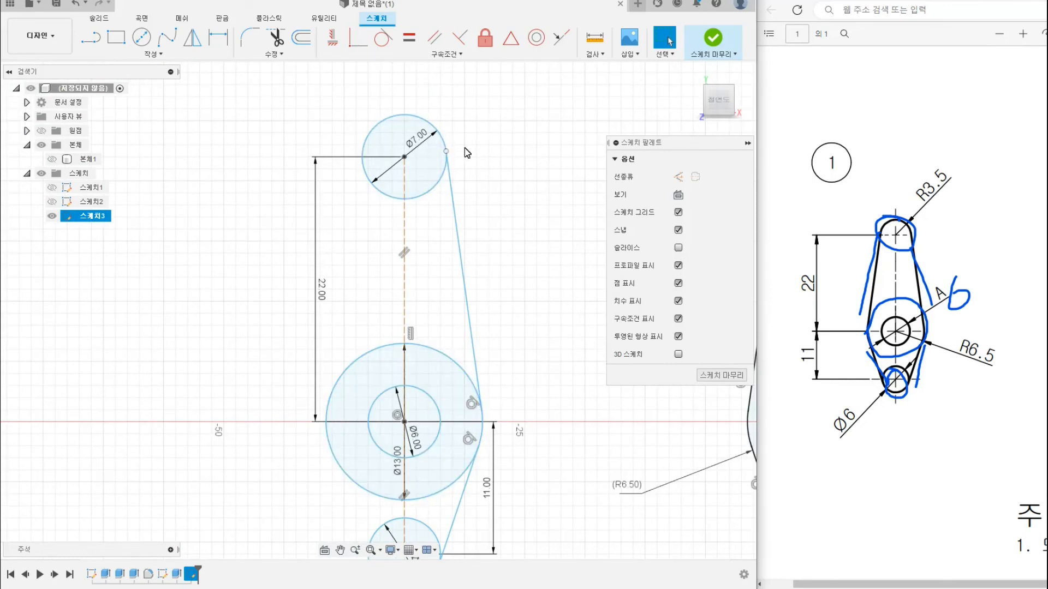
pyautogui.click(446, 151)
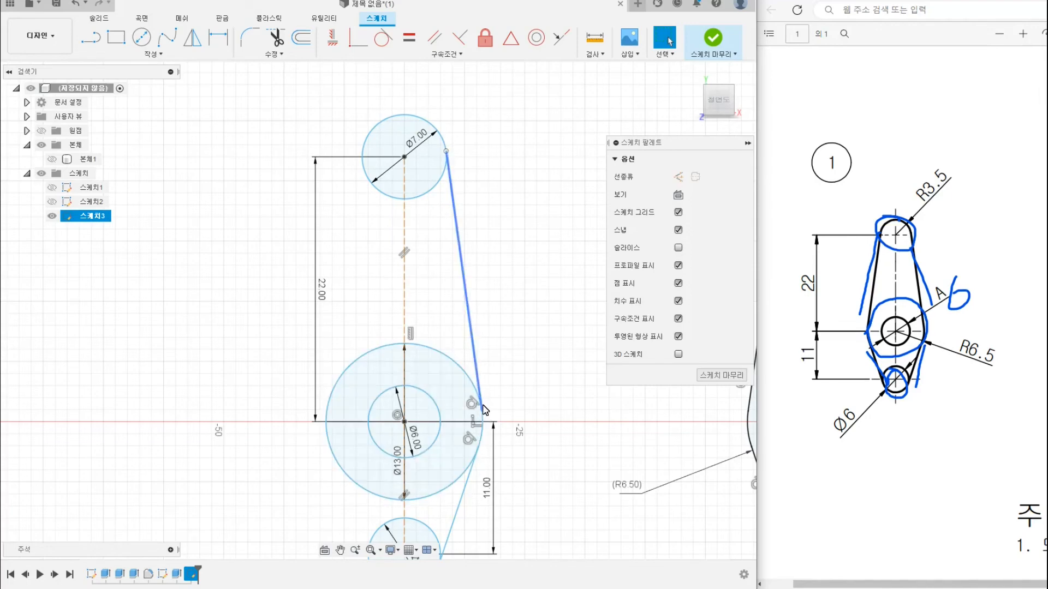
pyautogui.scroll(-2, 492, 441)
pyautogui.moveTo(495, 509); pyautogui.dragTo(504, 442, button='middle')
pyautogui.scroll(5, 468, 482)
pyautogui.scroll(3, 468, 487)
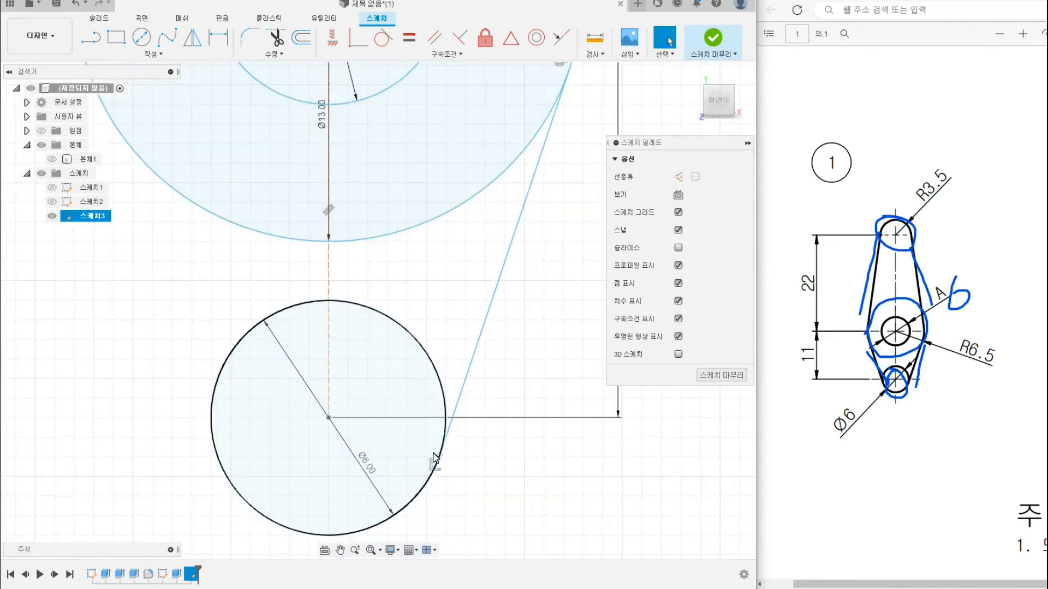
pyautogui.click(441, 455)
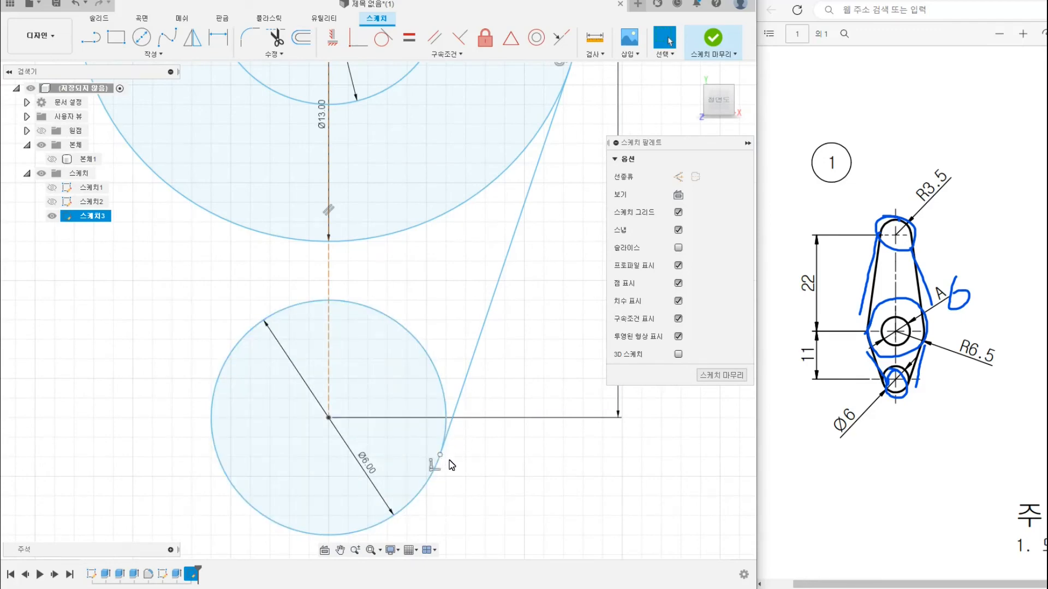
pyautogui.scroll(-6, 452, 465)
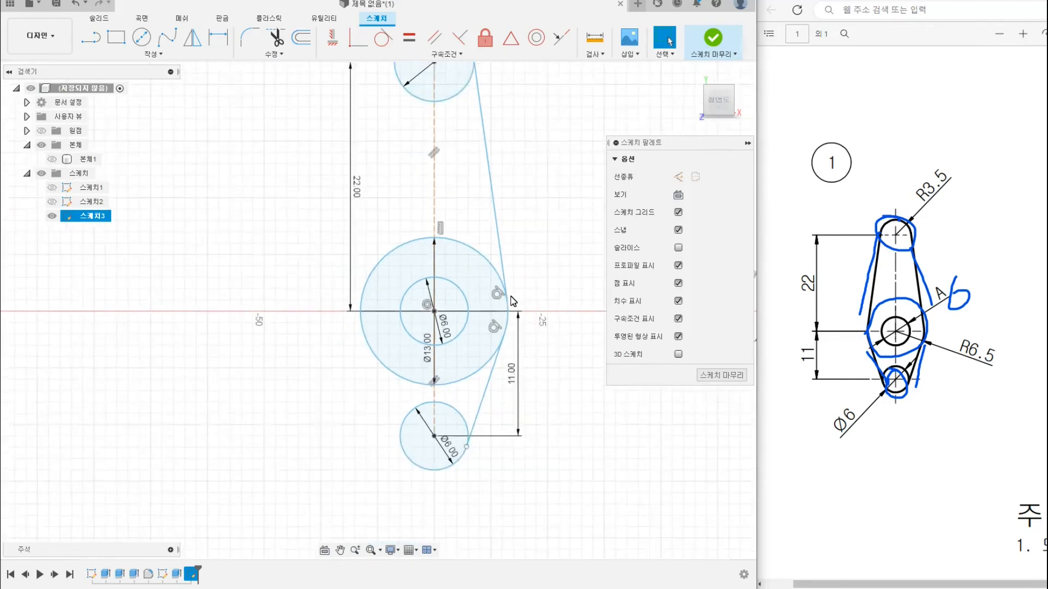
# Apply a Tangent constraint between the upper right-side line and the 7 mm circle.
pyautogui.scroll(-1, 512, 297)
pyautogui.moveTo(502, 222); pyautogui.dragTo(489, 298, button='middle')
pyautogui.moveTo(491, 340); pyautogui.dragTo(494, 307, button='middle')
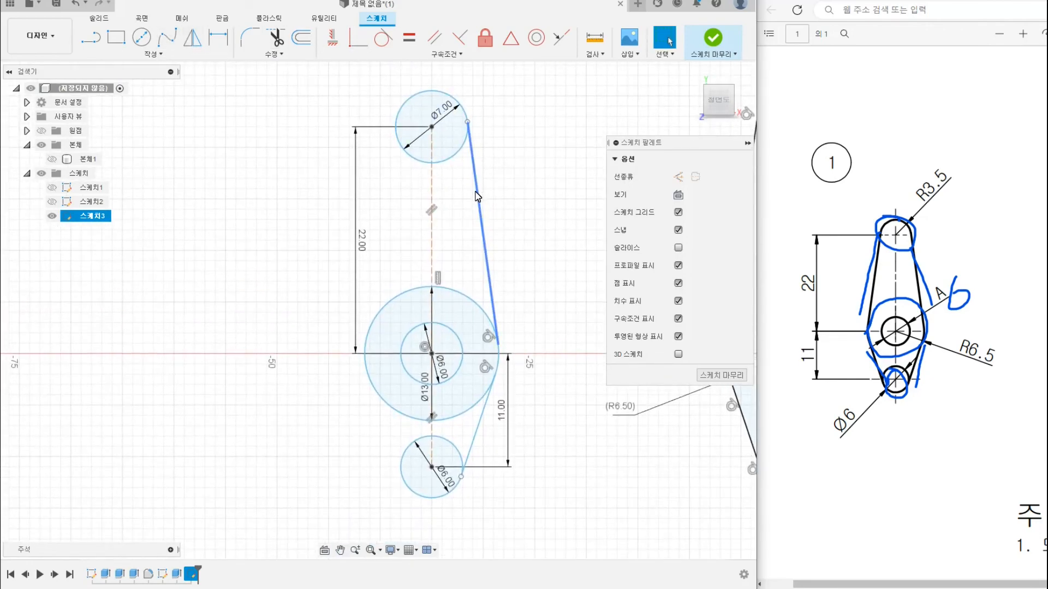
pyautogui.click(380, 41)
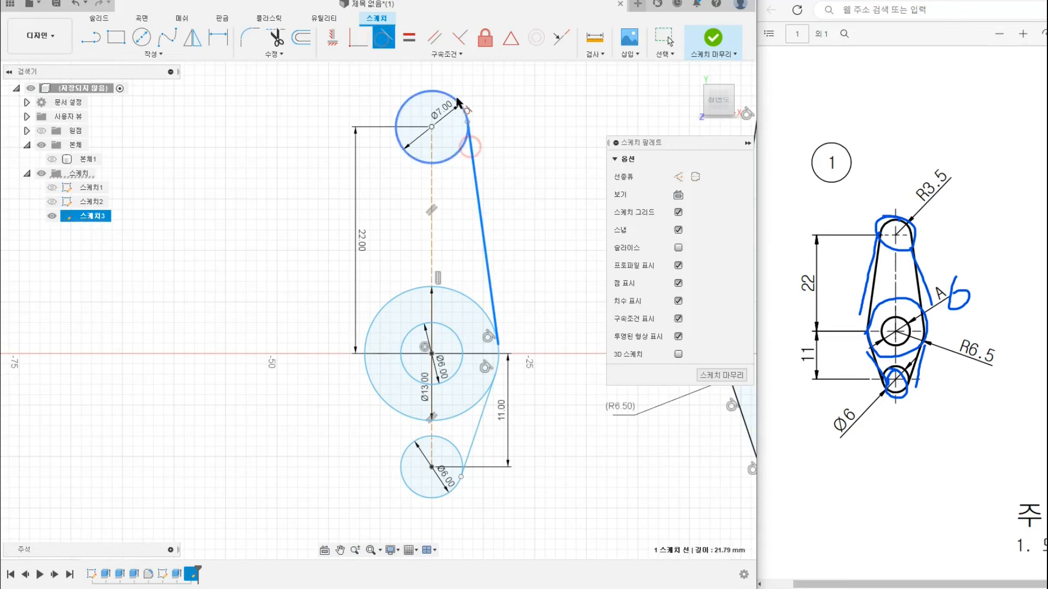
pyautogui.click(473, 164)
pyautogui.click(457, 102)
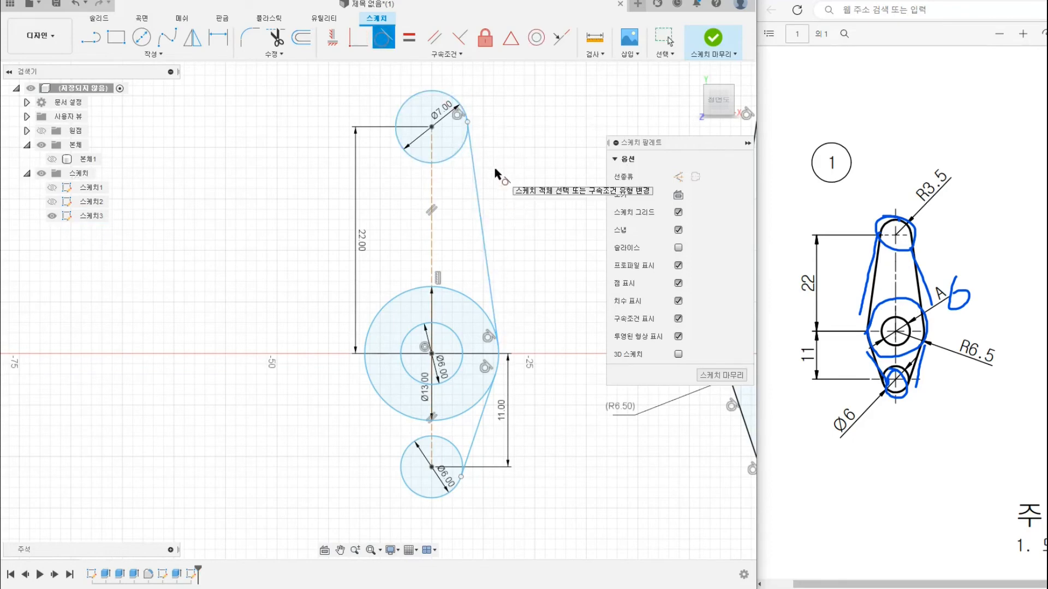
pyautogui.scroll(4, 497, 159)
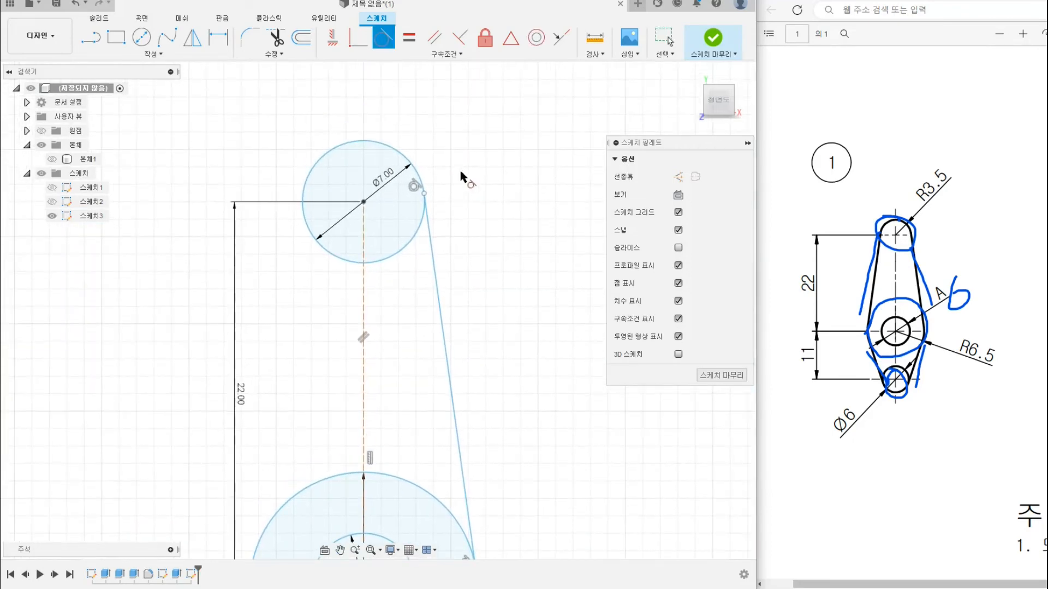
pyautogui.press('Escape')
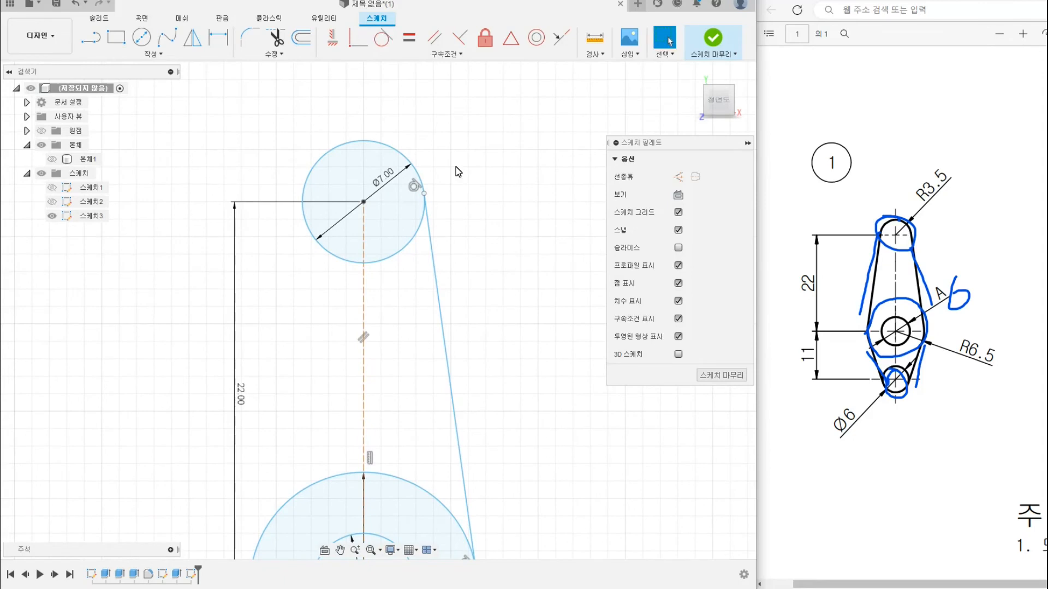
# Undo and redo the tangent constraint at the 7 mm circle repeatedly to compare both states, ending with it undone.
pyautogui.click(84, 6)
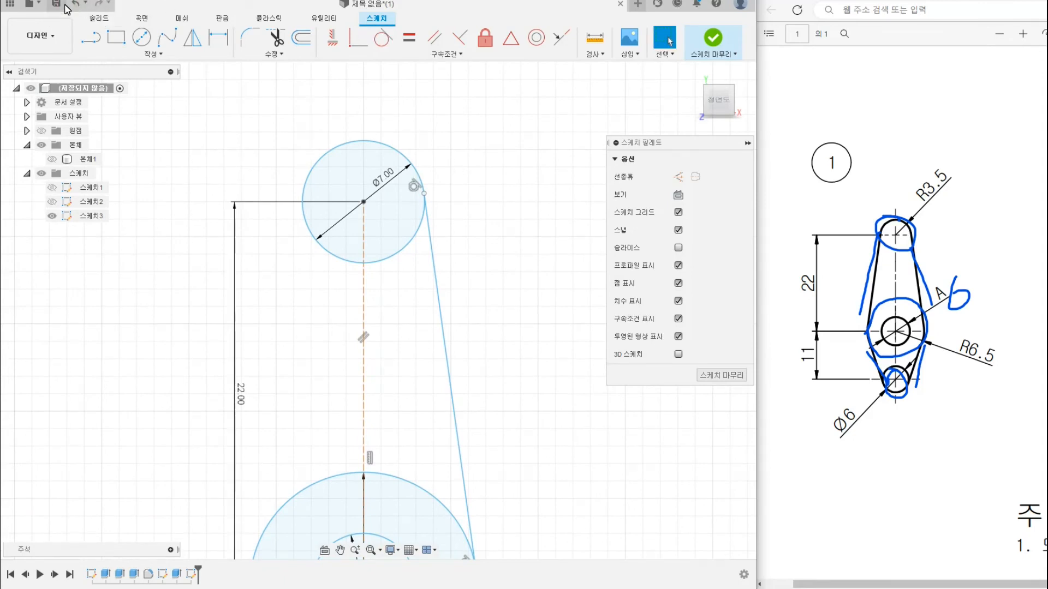
pyautogui.click(79, 6)
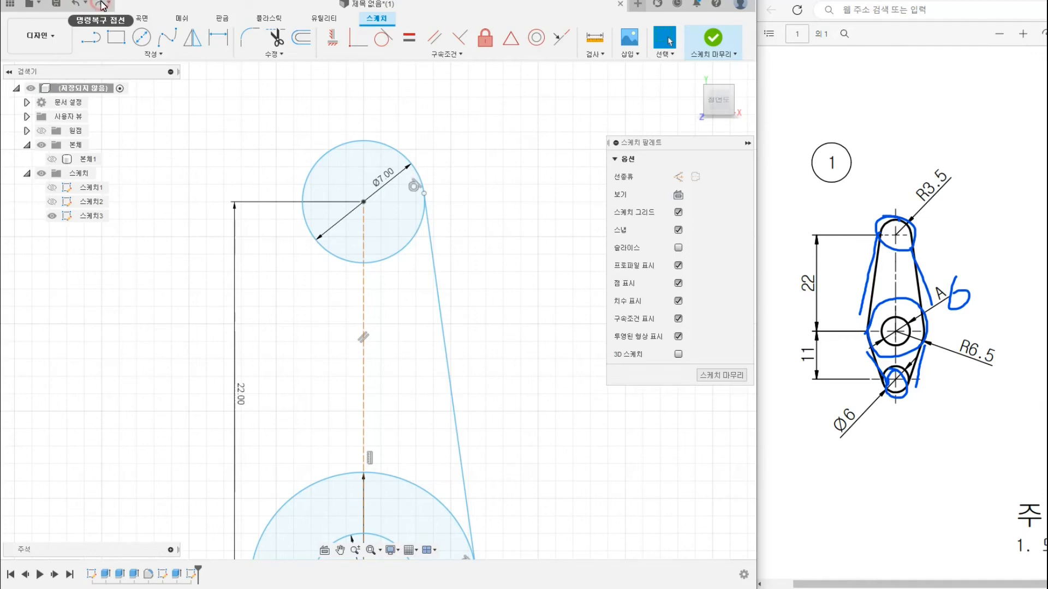
pyautogui.click(79, 6)
pyautogui.click(102, 6)
pyautogui.click(77, 5)
pyautogui.click(103, 5)
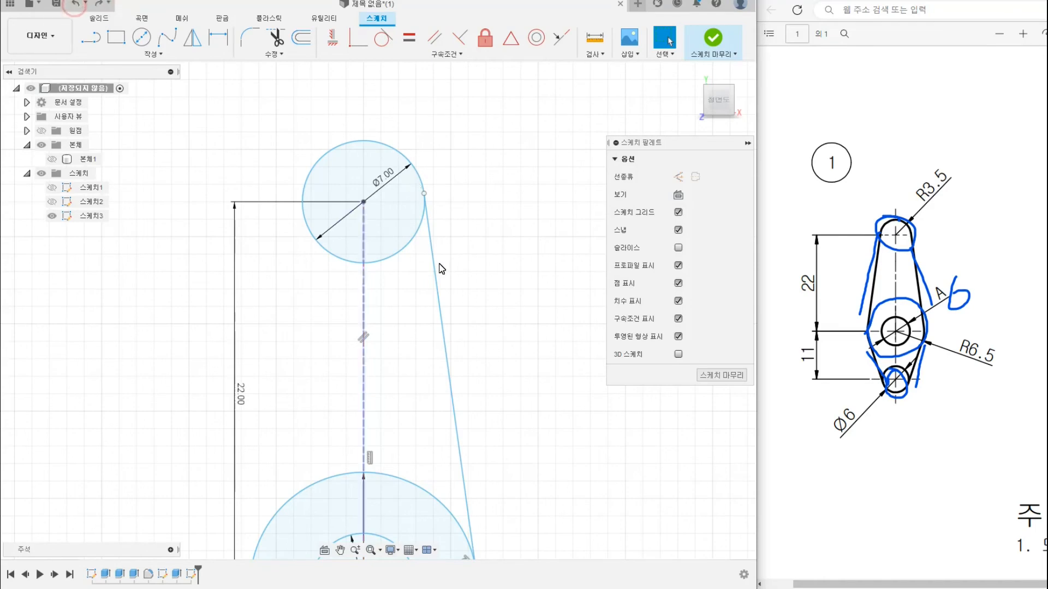
# Mirror the two right-side lines about the lever's vertical construction line and finish the sketch.
pyautogui.scroll(-3, 440, 269)
pyautogui.moveTo(476, 341); pyautogui.dragTo(481, 210, button='middle')
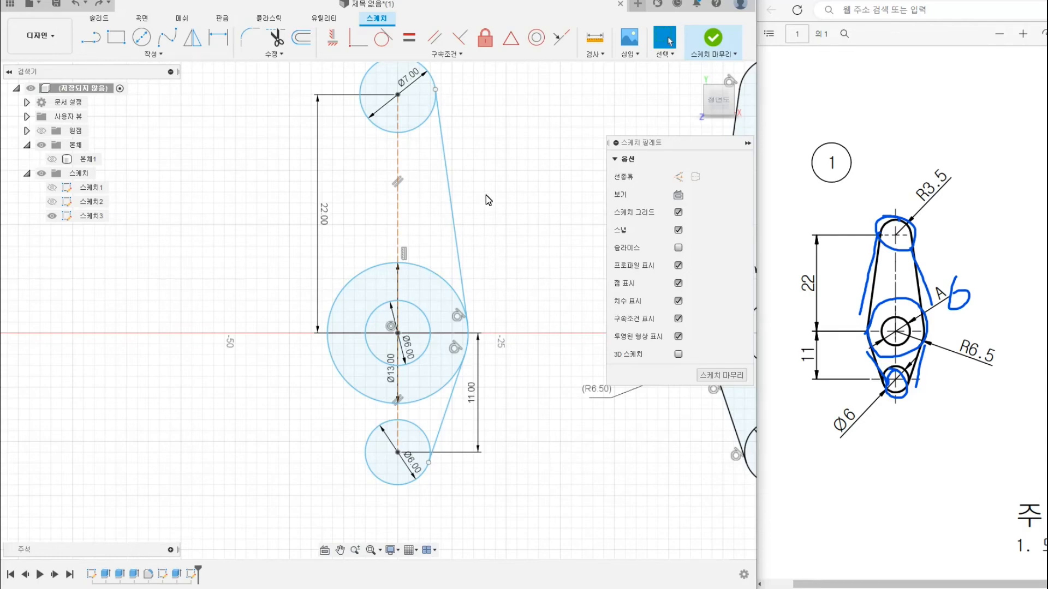
pyautogui.moveTo(489, 200); pyautogui.dragTo(489, 223, button='middle')
pyautogui.click(192, 37)
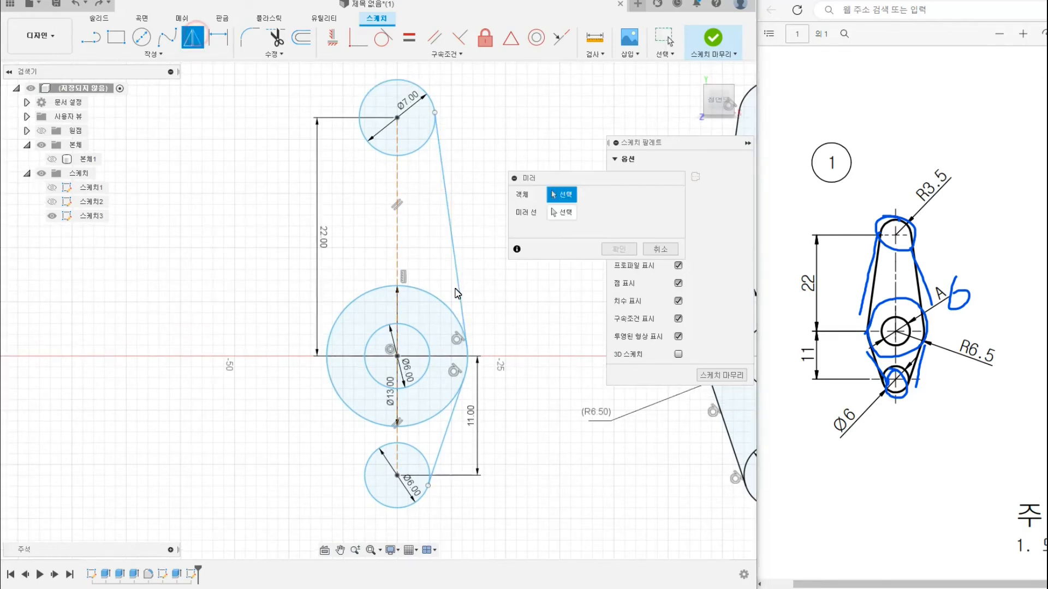
pyautogui.click(458, 257)
pyautogui.click(397, 240)
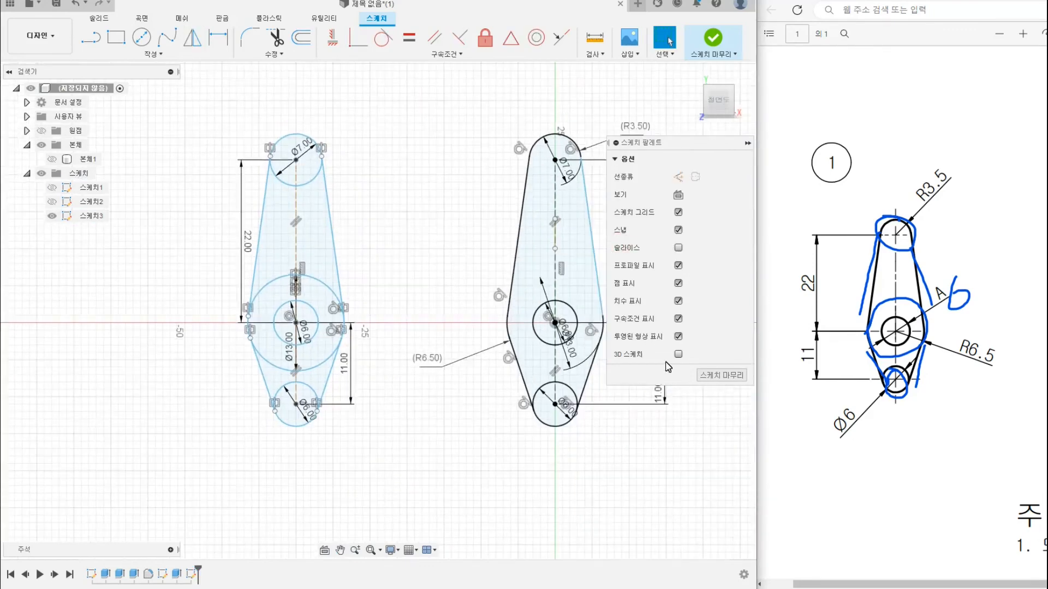
pyautogui.click(713, 39)
# Move the redrawn lever's centre point onto the origin over the original lever and compare how their outlines line up.
pyautogui.moveTo(299, 324); pyautogui.dragTo(555, 323)
pyautogui.scroll(8, 543, 150)
pyautogui.scroll(8, 420, 219)
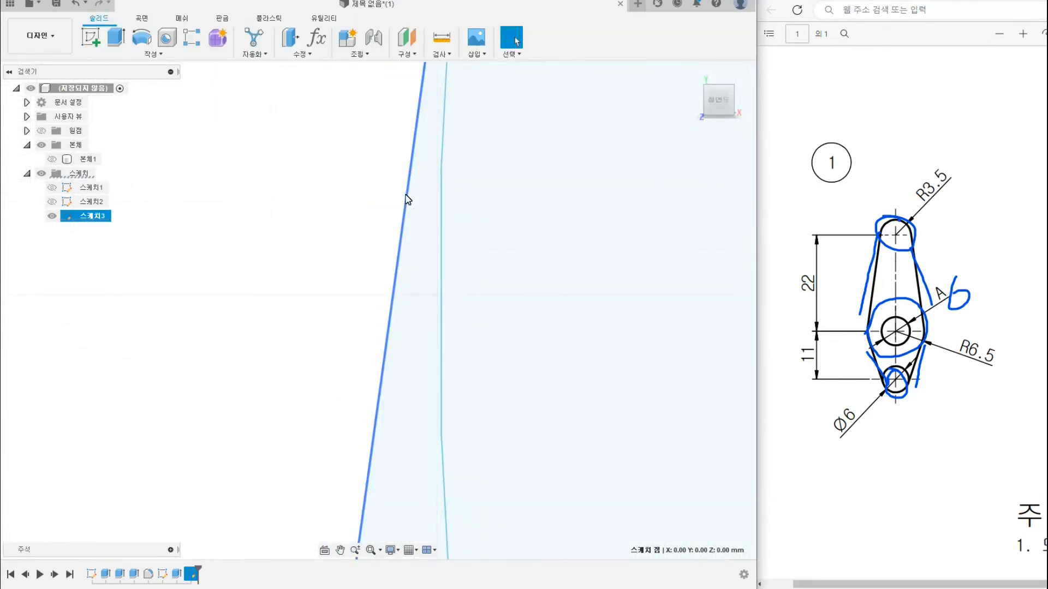
pyautogui.scroll(5, 421, 229)
pyautogui.scroll(3, 481, 267)
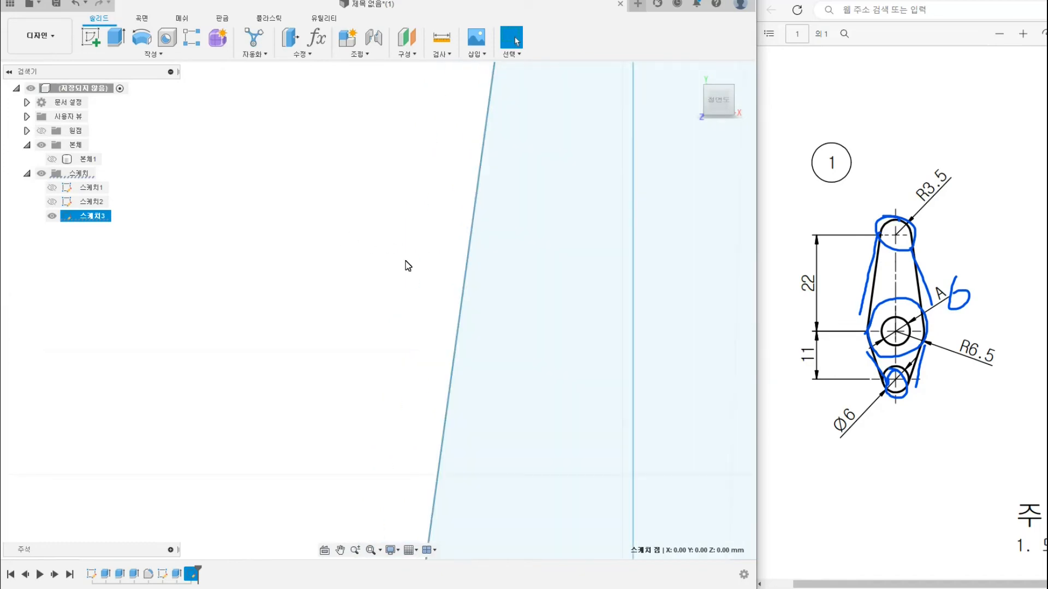
pyautogui.scroll(-15, 360, 272)
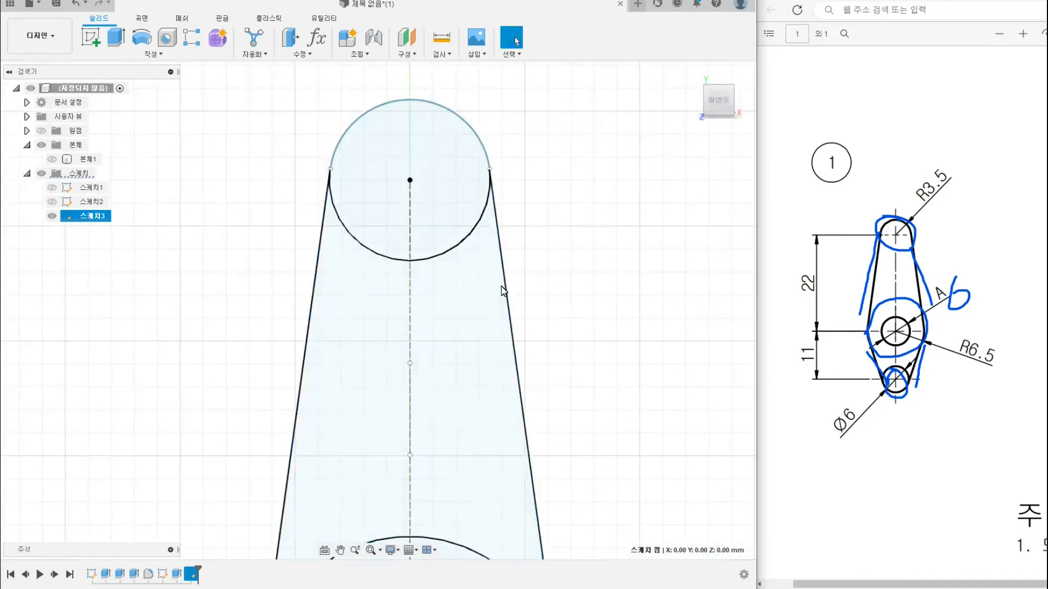
pyautogui.scroll(10, 540, 423)
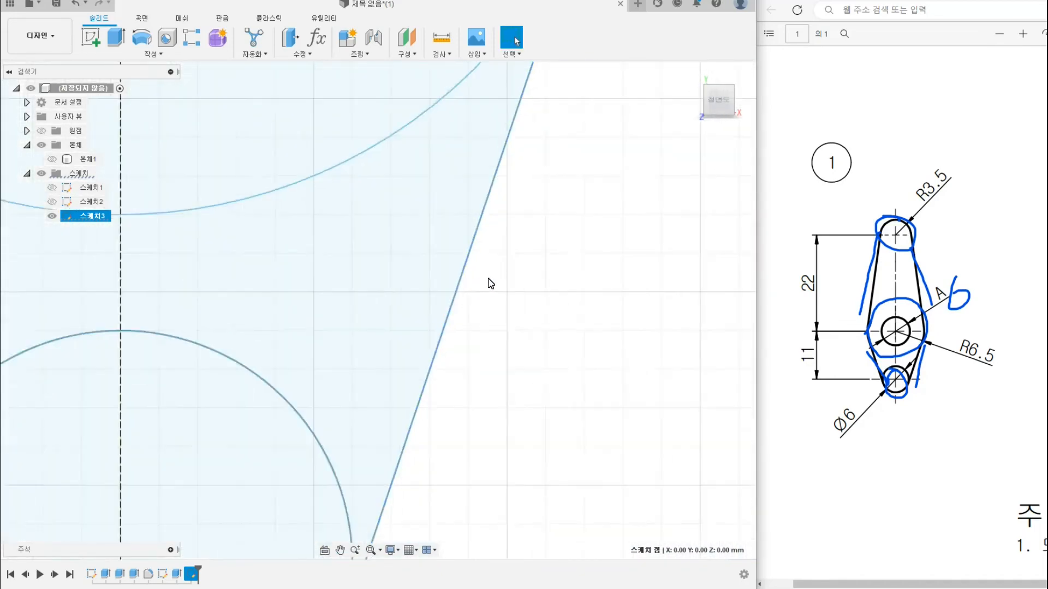
pyautogui.scroll(-10, 428, 283)
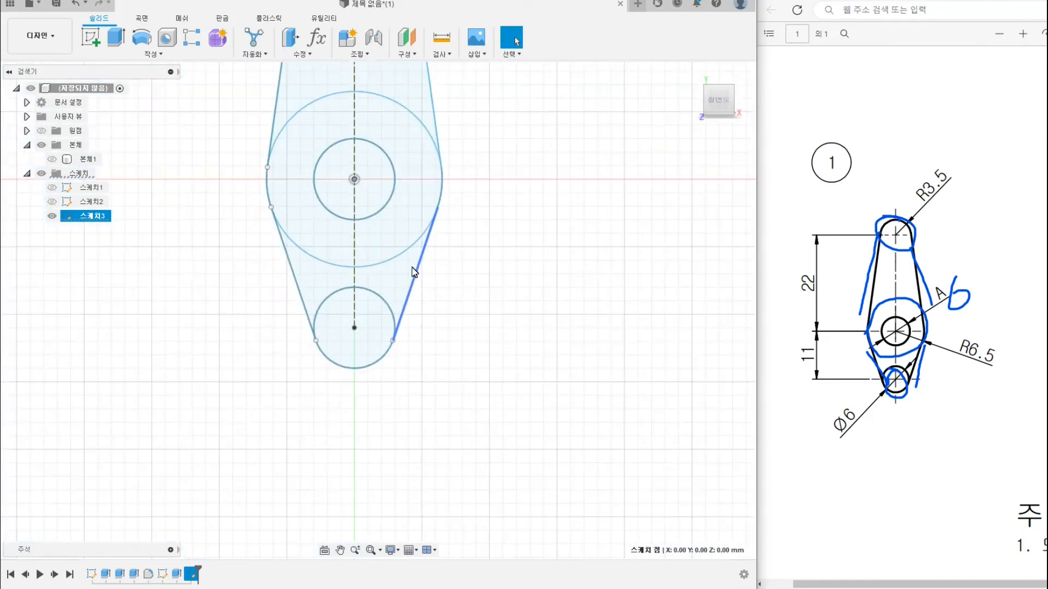
pyautogui.scroll(-4, 489, 334)
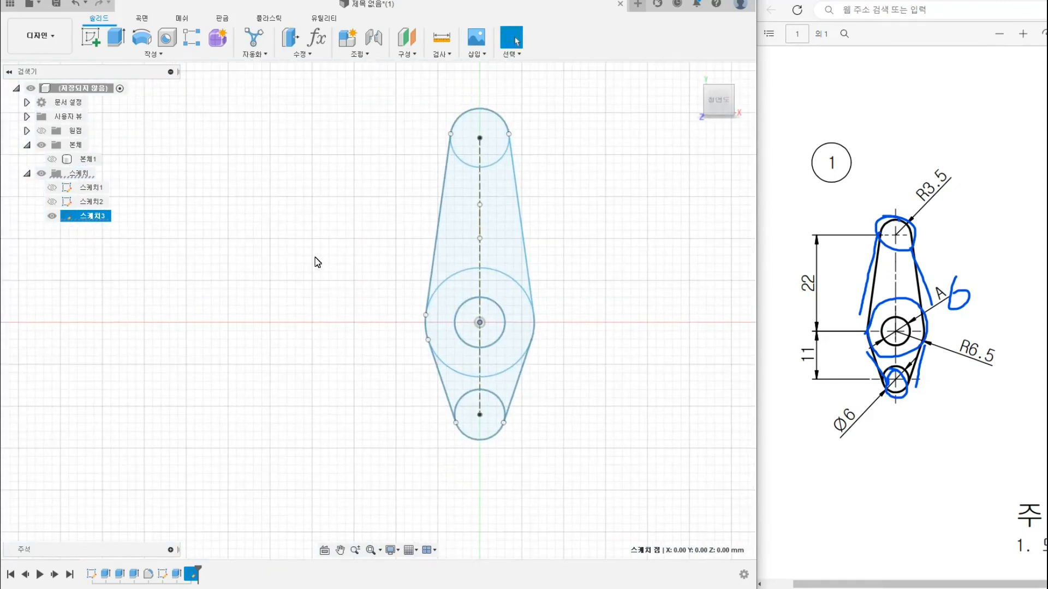
# Undo the move that placed the redrawn lever over the original lever.
pyautogui.moveTo(324, 272)
pyautogui.mouseDown(button='middle')
pyautogui.moveTo(377, 303)
pyautogui.moveTo(384, 337)
pyautogui.mouseUp(button='middle')
pyautogui.hotkey('ctrl', 'z')
pyautogui.scroll(-2, 383, 304)
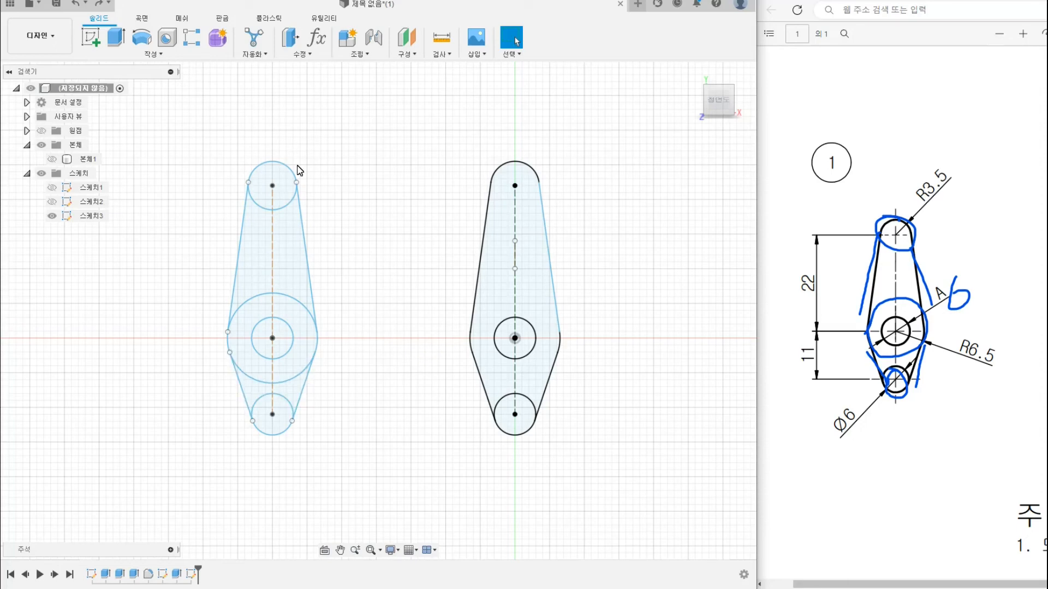
pyautogui.moveTo(676, 306); pyautogui.dragTo(580, 306, button='middle')
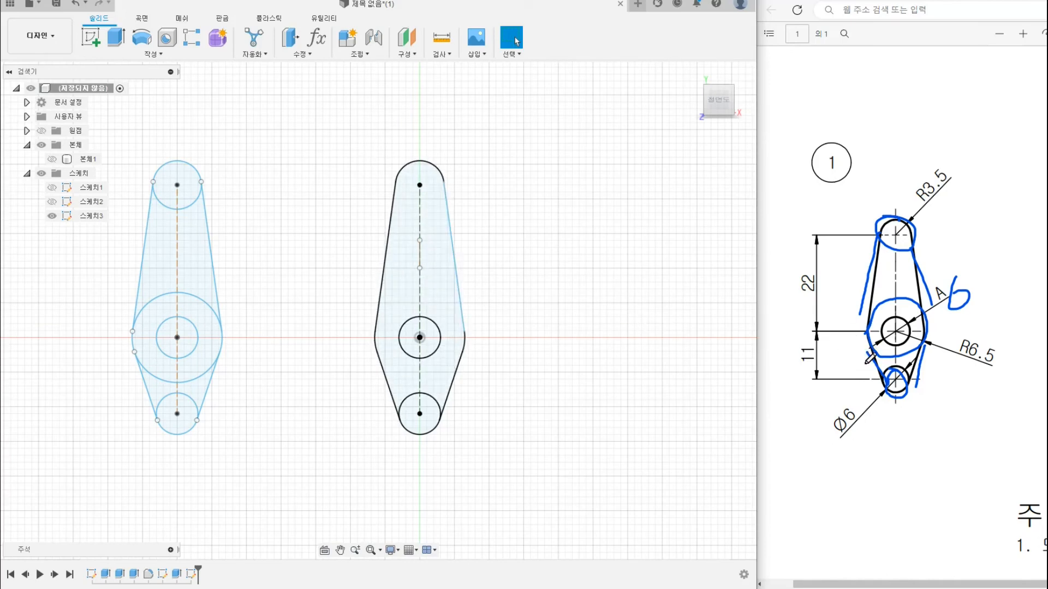
# Extrude the original lever profile, without its two circles, symmetrically as a new body with a total thickness of 6 mm.
pyautogui.hscroll(3, 872, 358)
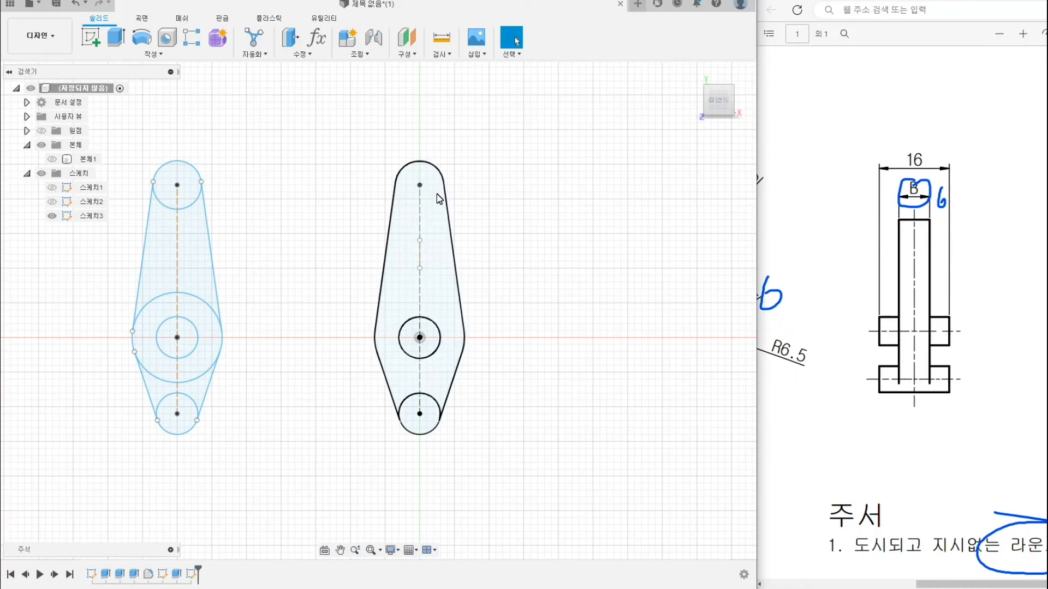
pyautogui.click(733, 91)
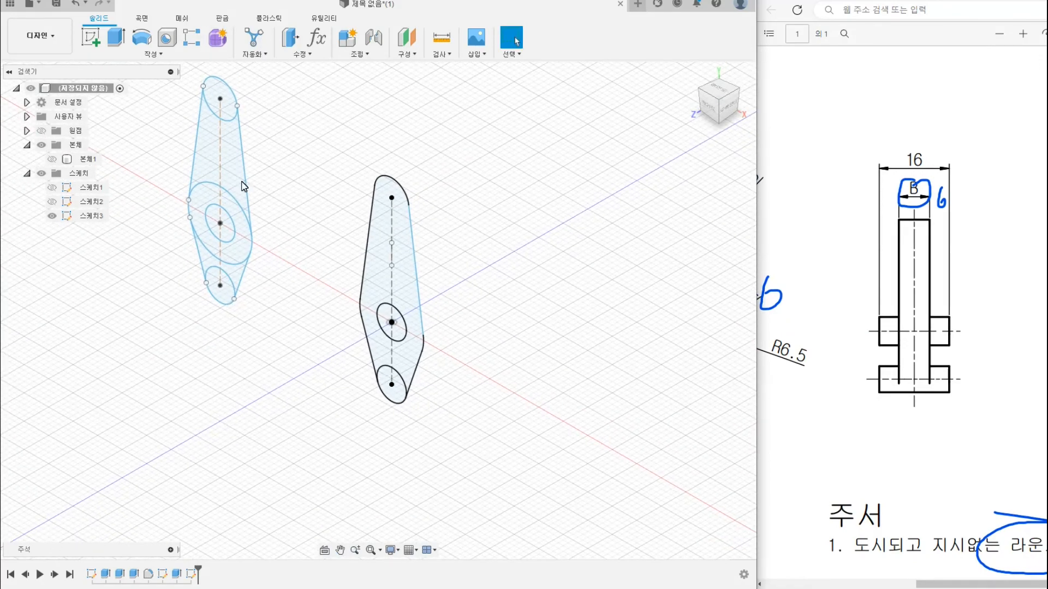
pyautogui.click(116, 37)
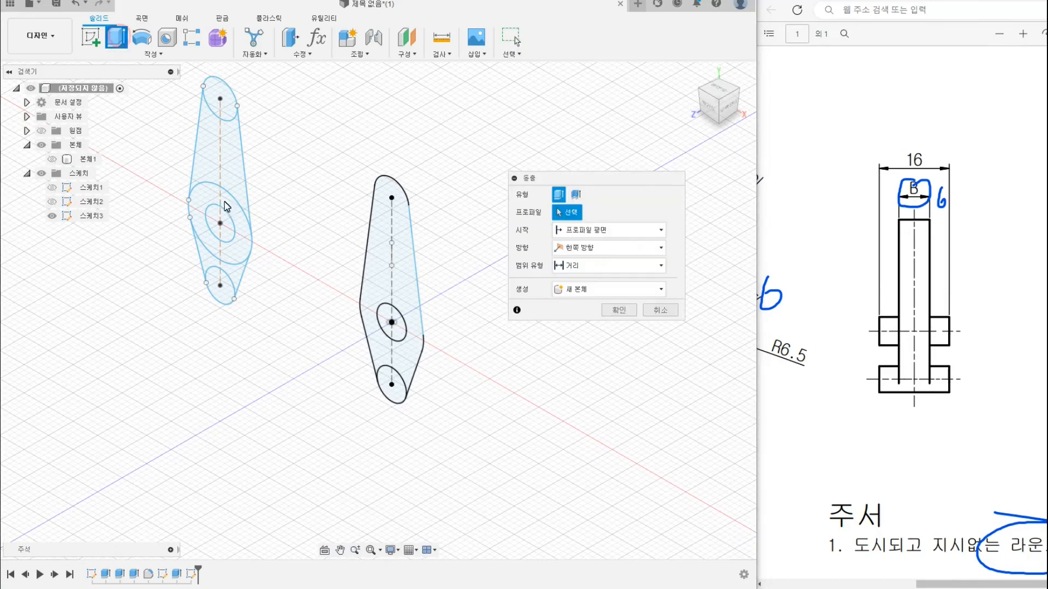
pyautogui.click(403, 262)
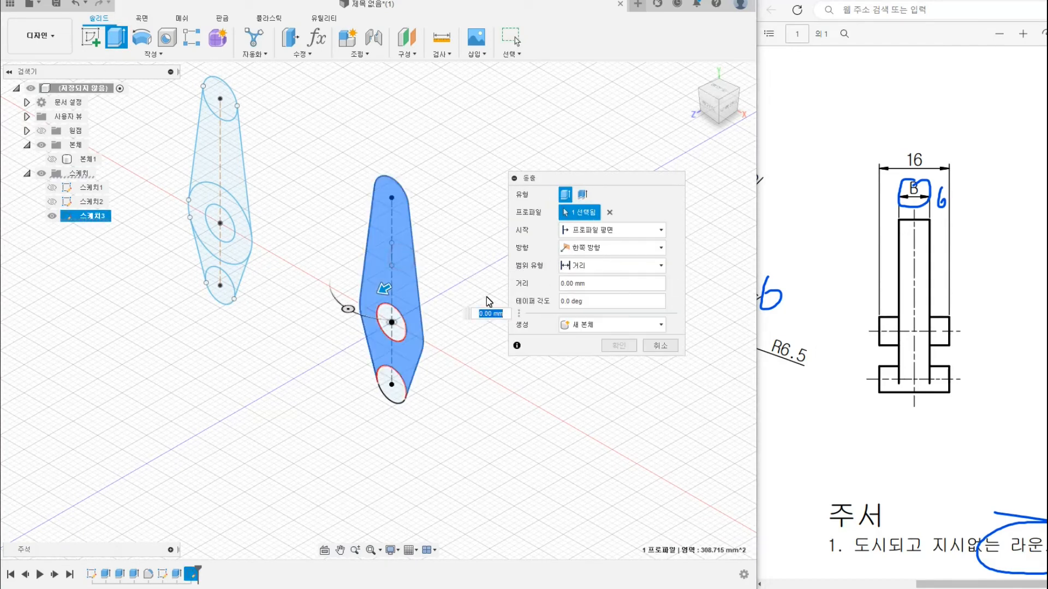
pyautogui.click(600, 248)
pyautogui.click(584, 284)
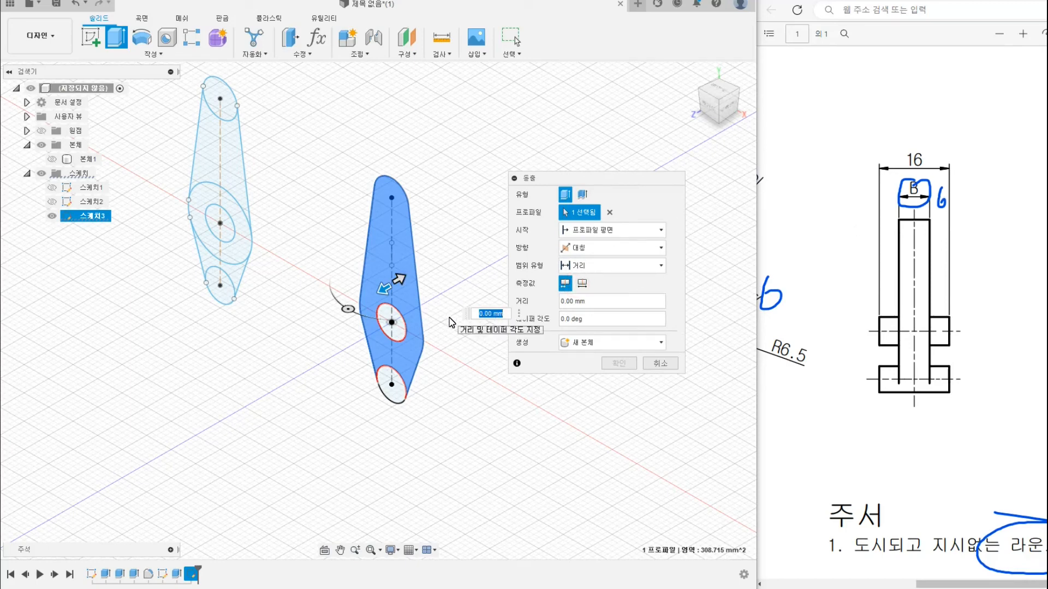
pyautogui.write('6')
pyautogui.press('Return')
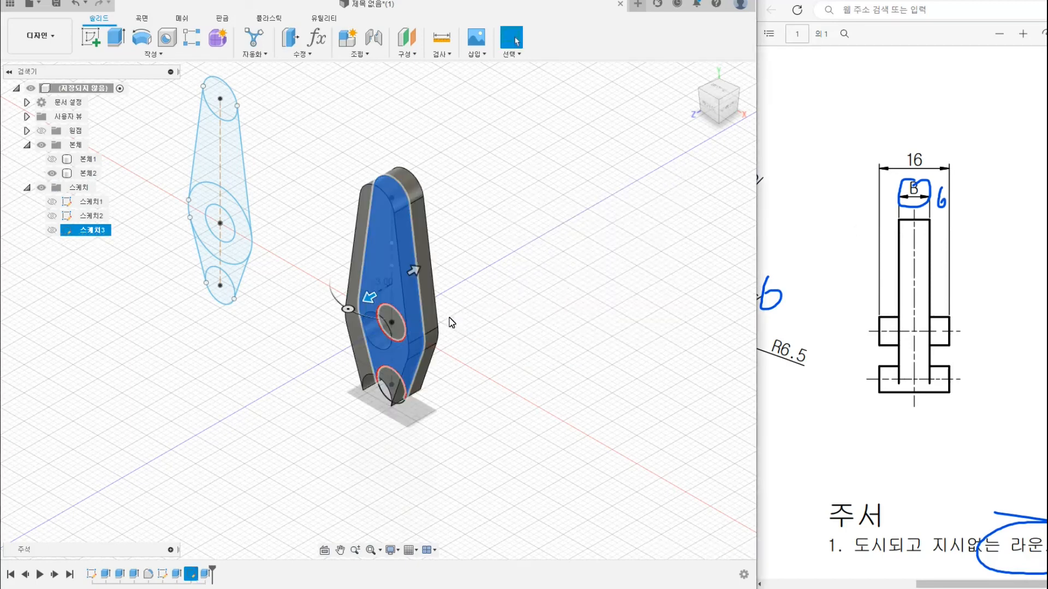
# Show the lever sketch again and extrude its centre and lower circles symmetrically into pins with a total length of 16 mm.
pyautogui.click(52, 230)
pyautogui.click(115, 37)
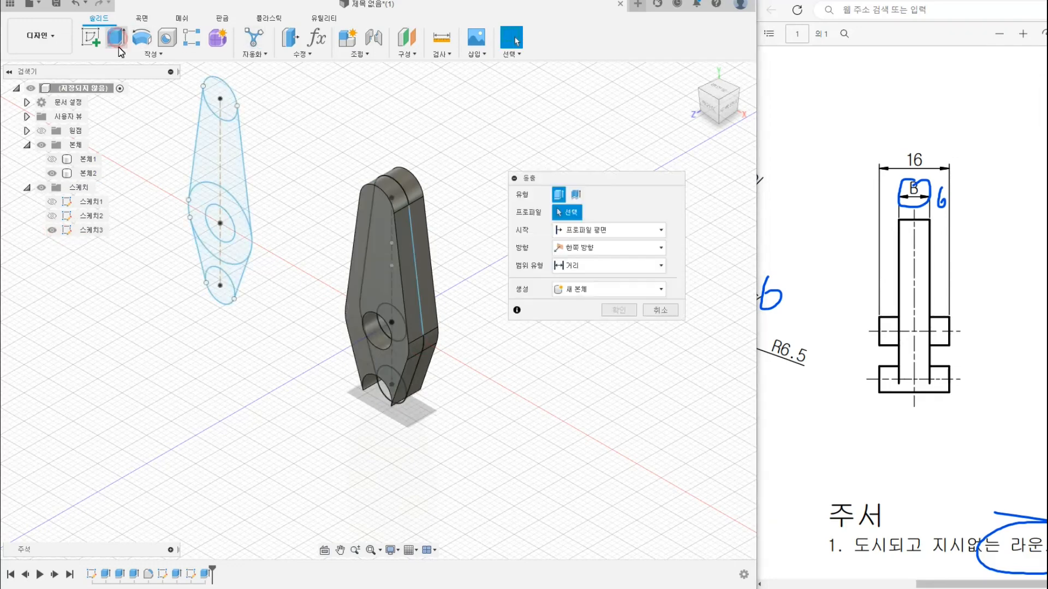
pyautogui.click(383, 326)
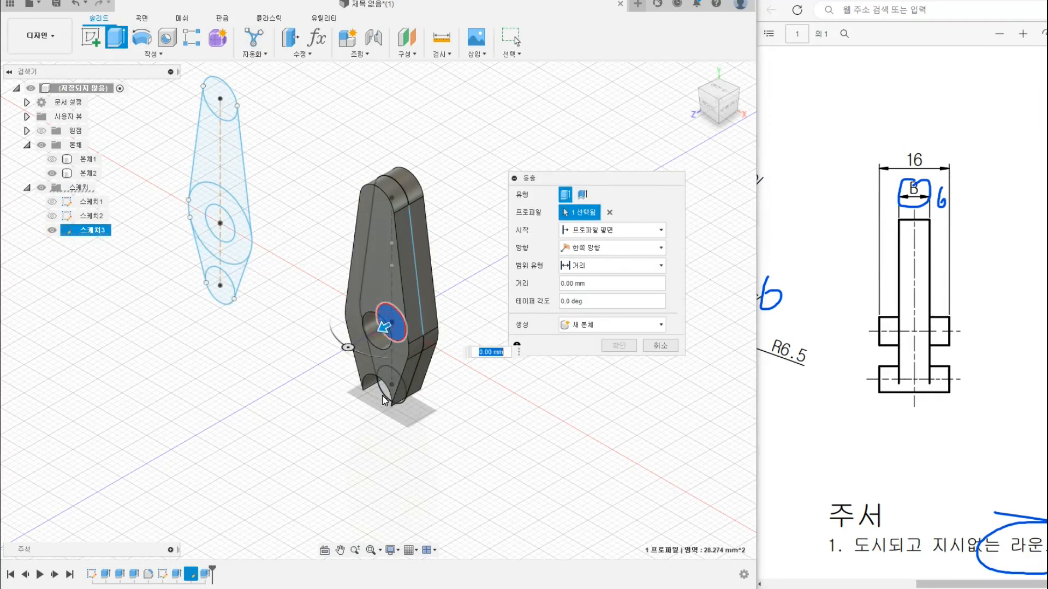
pyautogui.click(385, 392)
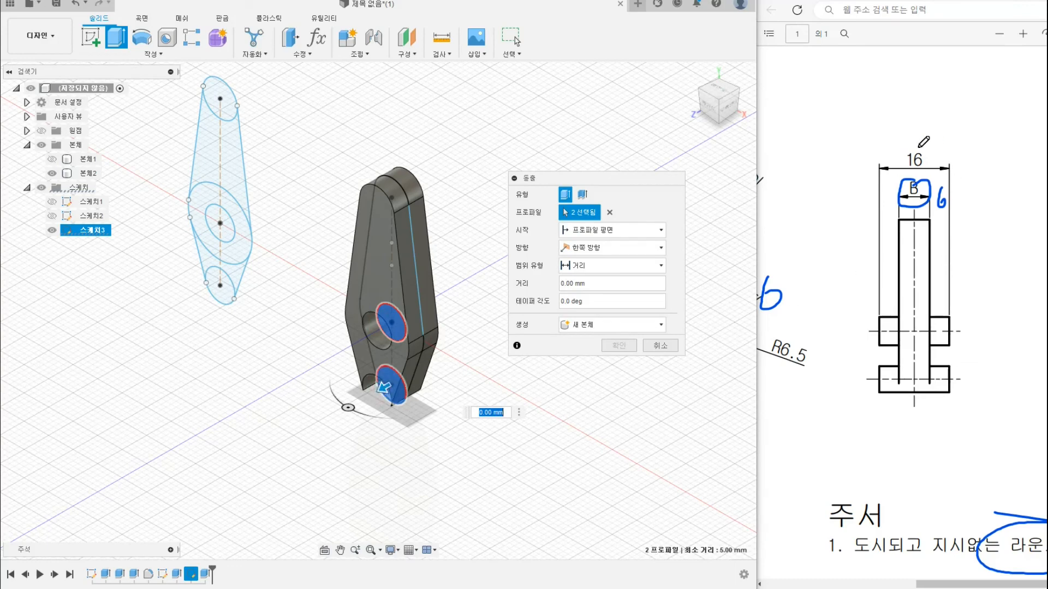
pyautogui.click(592, 248)
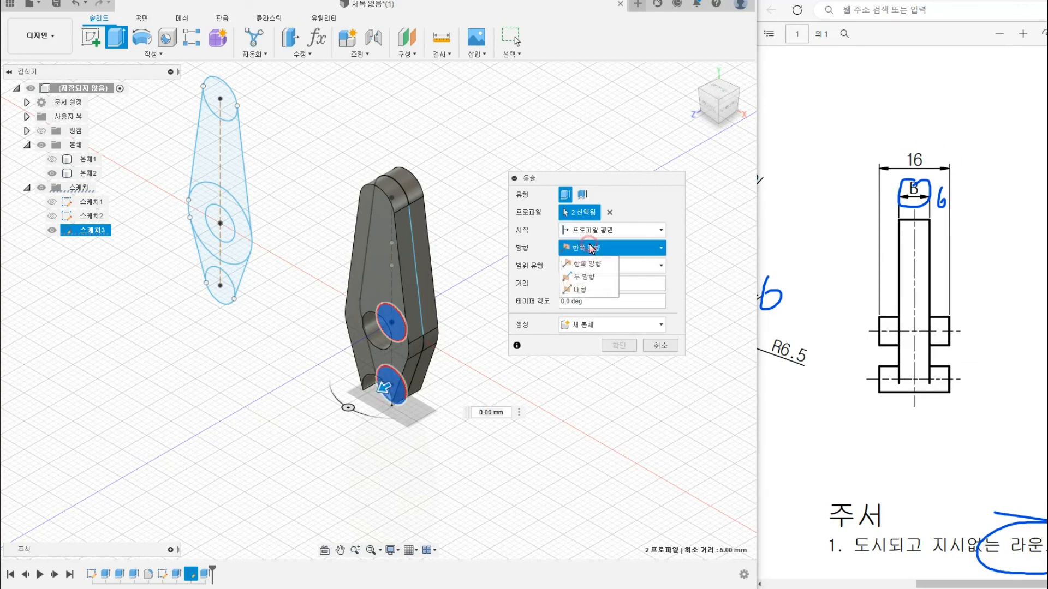
pyautogui.click(581, 291)
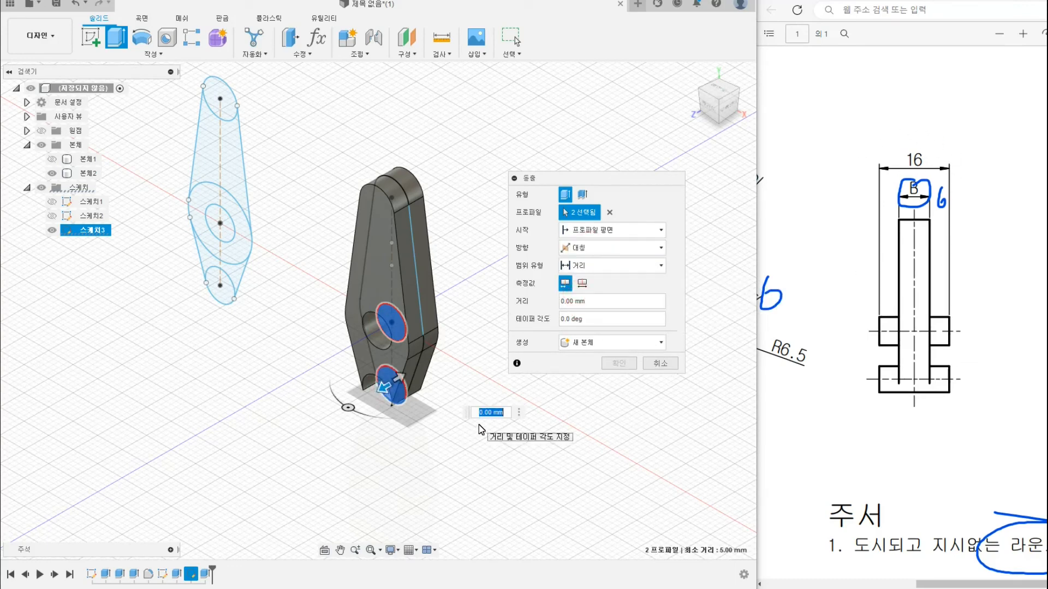
pyautogui.write('4')
pyautogui.press('Return')
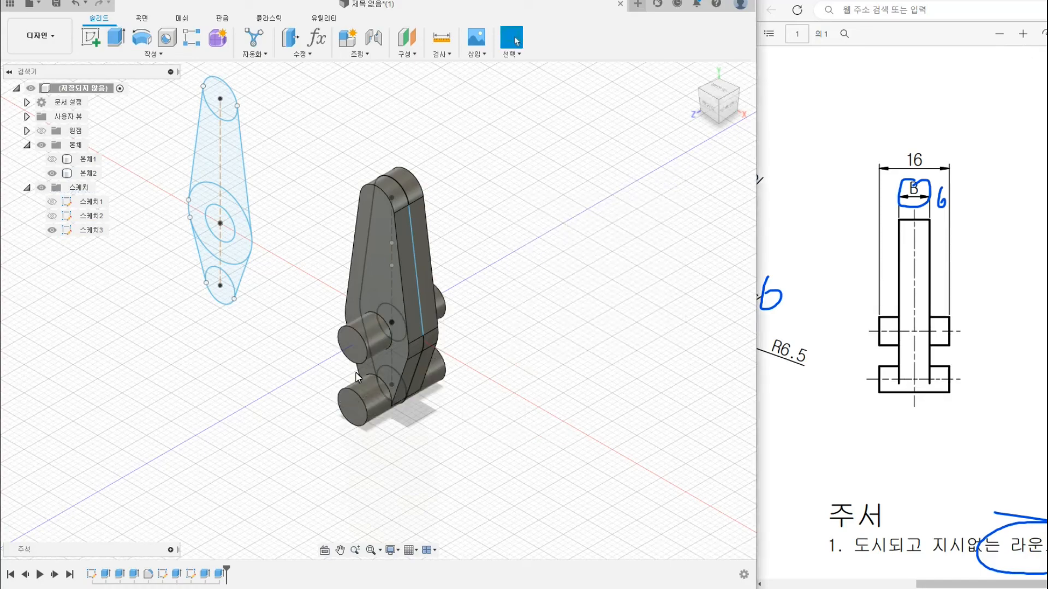
# Hide the lever sketch and show the base body together with the lever, seen from the front.
pyautogui.click(51, 229)
pyautogui.click(51, 161)
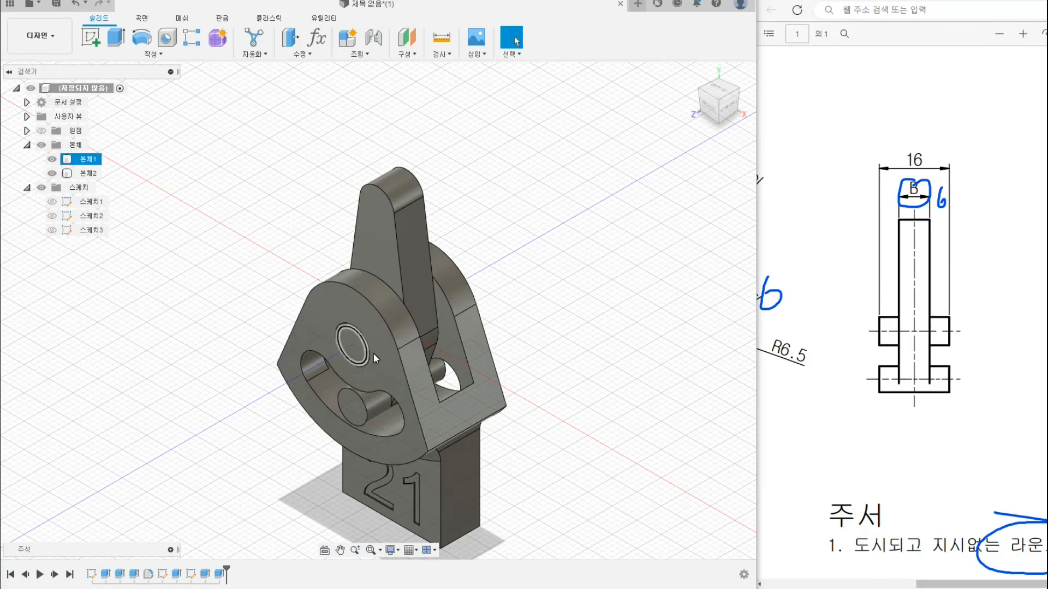
pyautogui.keyDown('shift'); pyautogui.moveTo(513, 345); pyautogui.dragTo(590, 309, button='middle'); pyautogui.keyUp('shift')
pyautogui.click(717, 109)
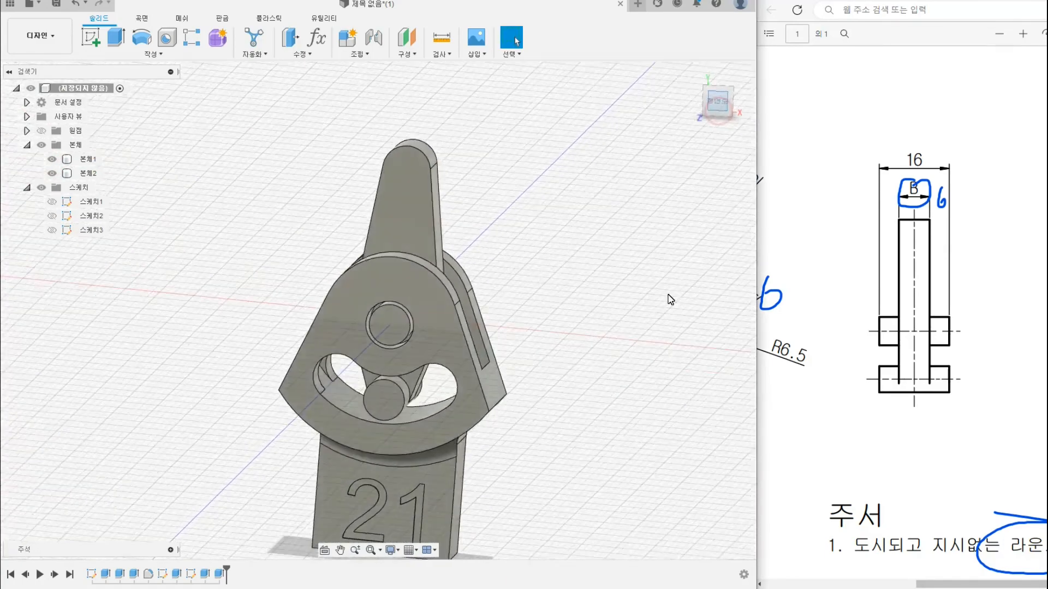
# Examine from several sides how the lever's pins sit in the base's hole and curved slot.
pyautogui.scroll(4, 493, 328)
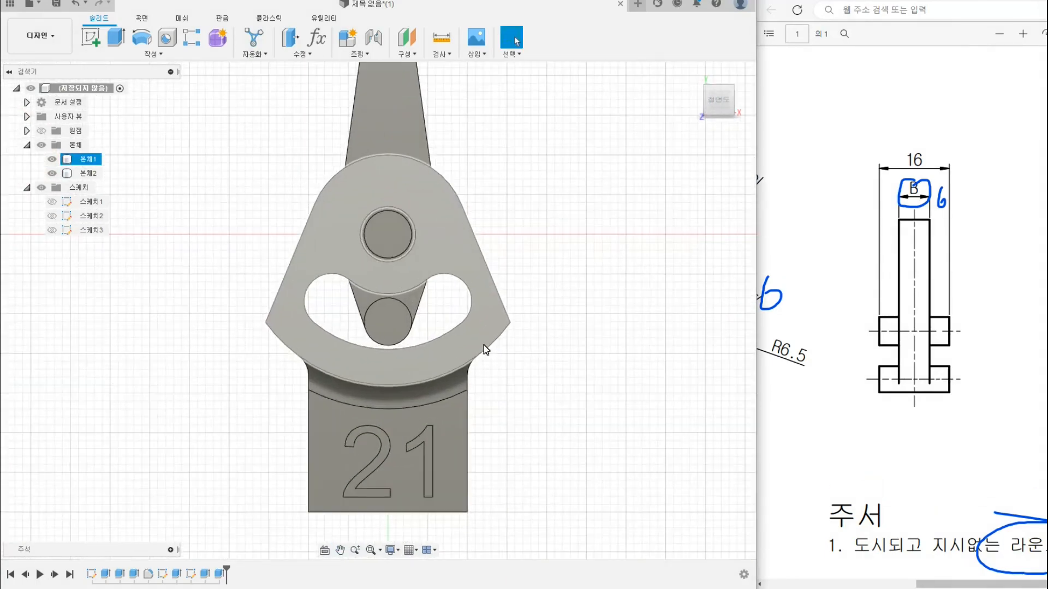
pyautogui.keyDown('shift'); pyautogui.moveTo(552, 313); pyautogui.dragTo(378, 260, button='middle'); pyautogui.keyUp('shift')
pyautogui.keyDown('shift'); pyautogui.moveTo(377, 260); pyautogui.dragTo(417, 250, button='middle'); pyautogui.keyUp('shift')
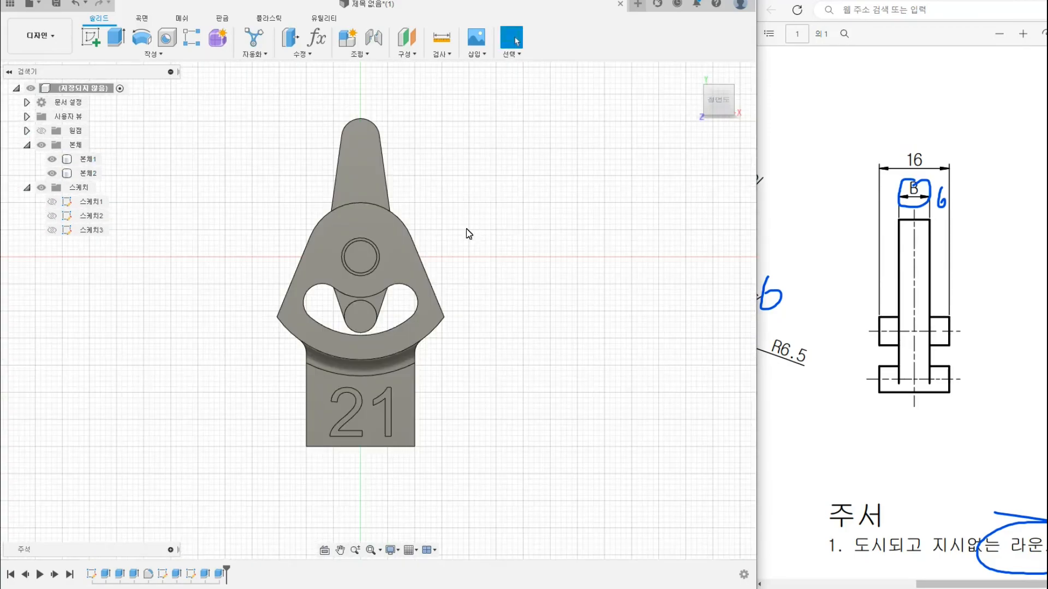
pyautogui.keyDown('shift'); pyautogui.moveTo(518, 311); pyautogui.dragTo(404, 371, button='middle'); pyautogui.keyUp('shift')
pyautogui.click(409, 377)
pyautogui.click(408, 375)
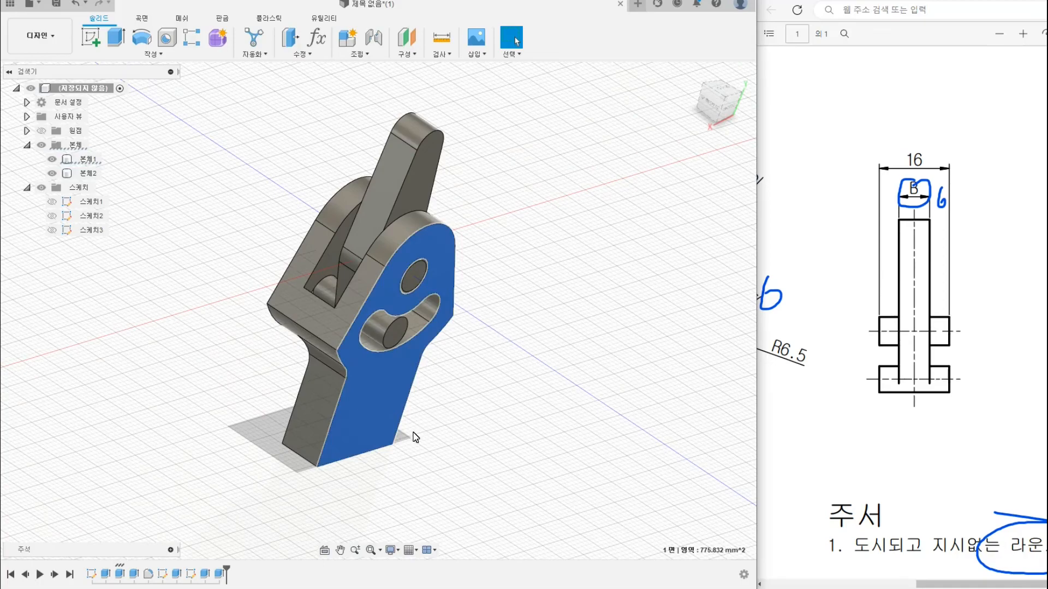
pyautogui.keyDown('shift'); pyautogui.moveTo(327, 437); pyautogui.dragTo(574, 410, button='middle'); pyautogui.keyUp('shift')
pyautogui.click(574, 409)
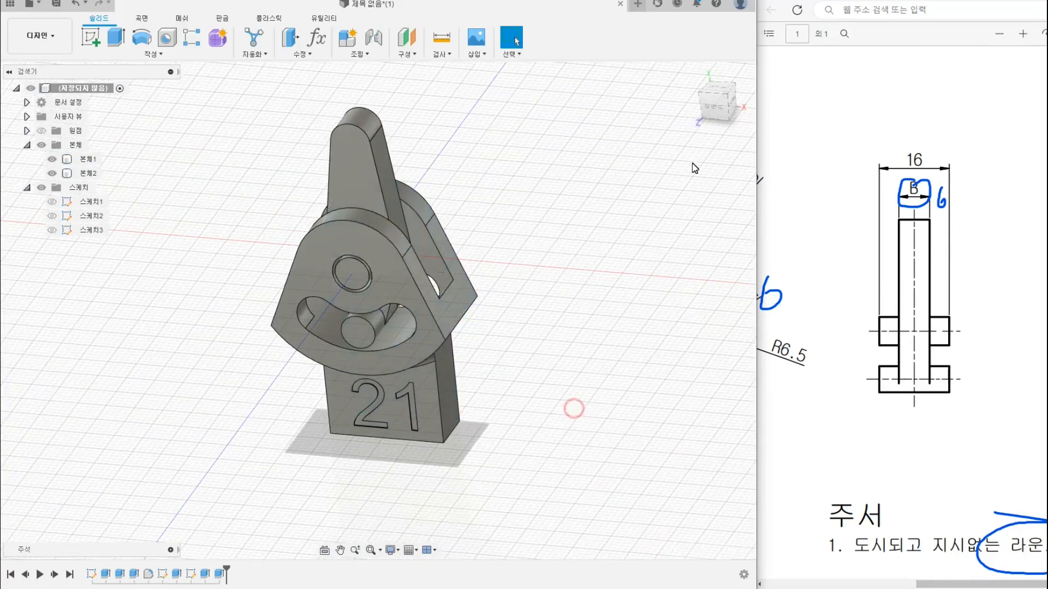
# Capture the assembly's front view in Snipping Tool and outline the area beneath the base's arc in red, hatching its left end.
pyautogui.click(720, 101)
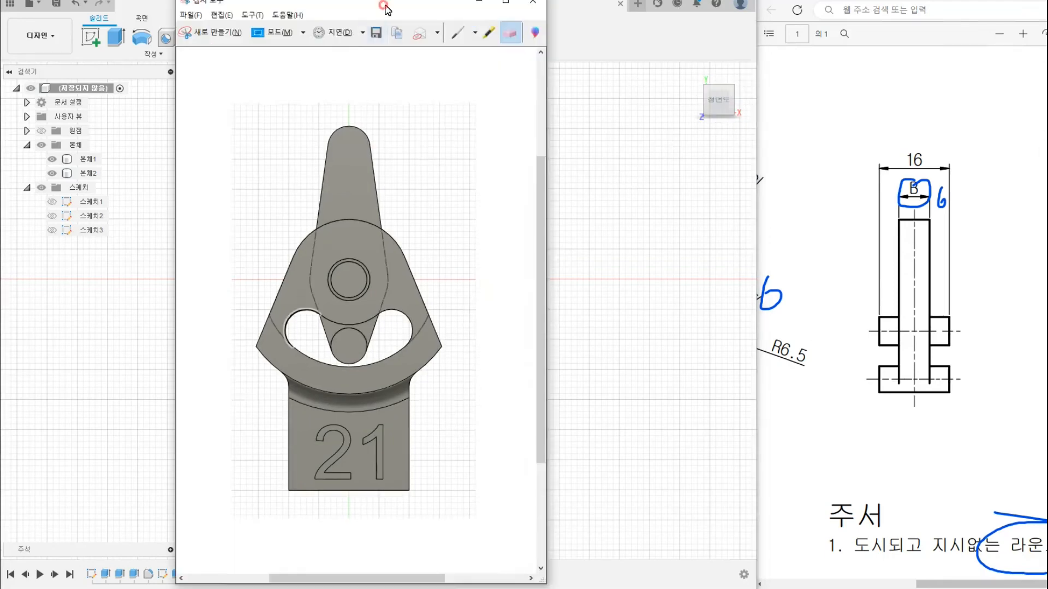
pyautogui.moveTo(386, 7); pyautogui.dragTo(715, 11)
pyautogui.click(787, 22)
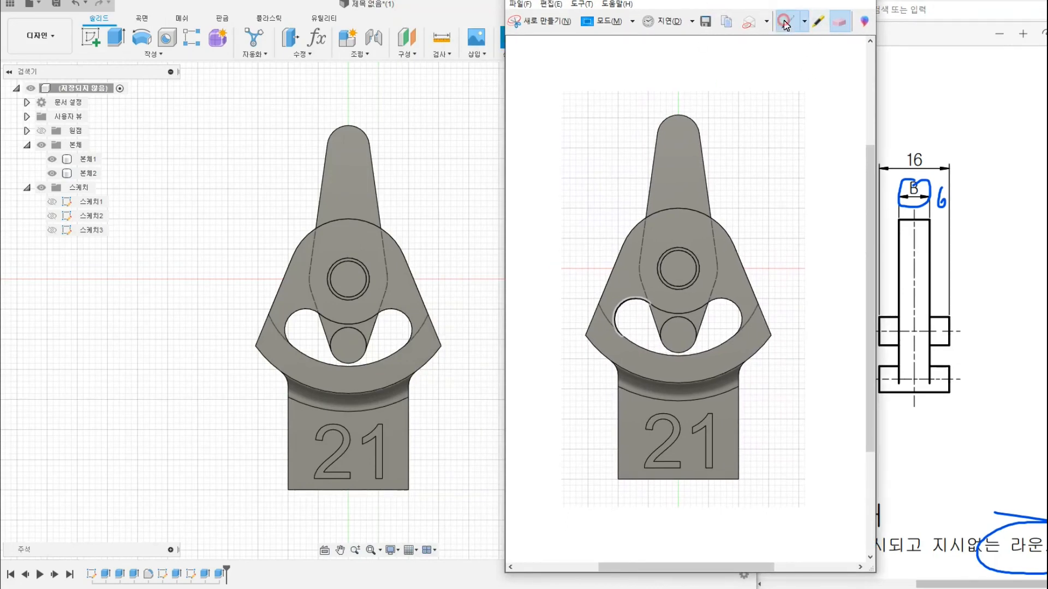
pyautogui.moveTo(585, 340)
pyautogui.mouseDown()
pyautogui.moveTo(586, 478)
pyautogui.moveTo(763, 482)
pyautogui.moveTo(774, 428)
pyautogui.moveTo(769, 338)
pyautogui.mouseUp()
pyautogui.moveTo(603, 354)
pyautogui.mouseDown()
pyautogui.moveTo(589, 374)
pyautogui.moveTo(607, 476)
pyautogui.mouseUp()
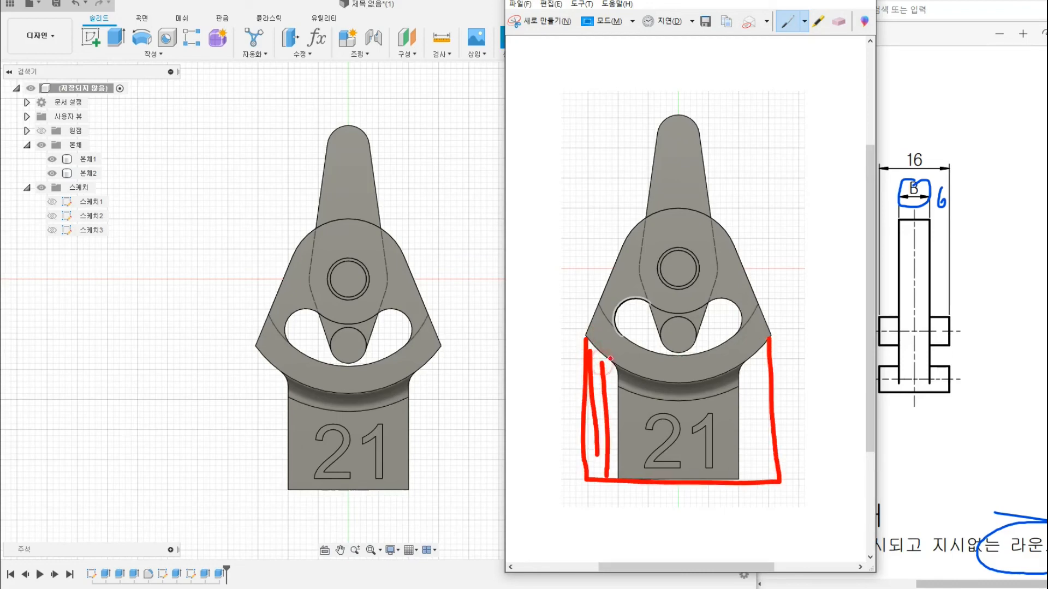
# Switch to Fusion 360, view the assembly from the right side and select the curved underside face of the base.
pyautogui.click(449, 410)
pyautogui.click(738, 100)
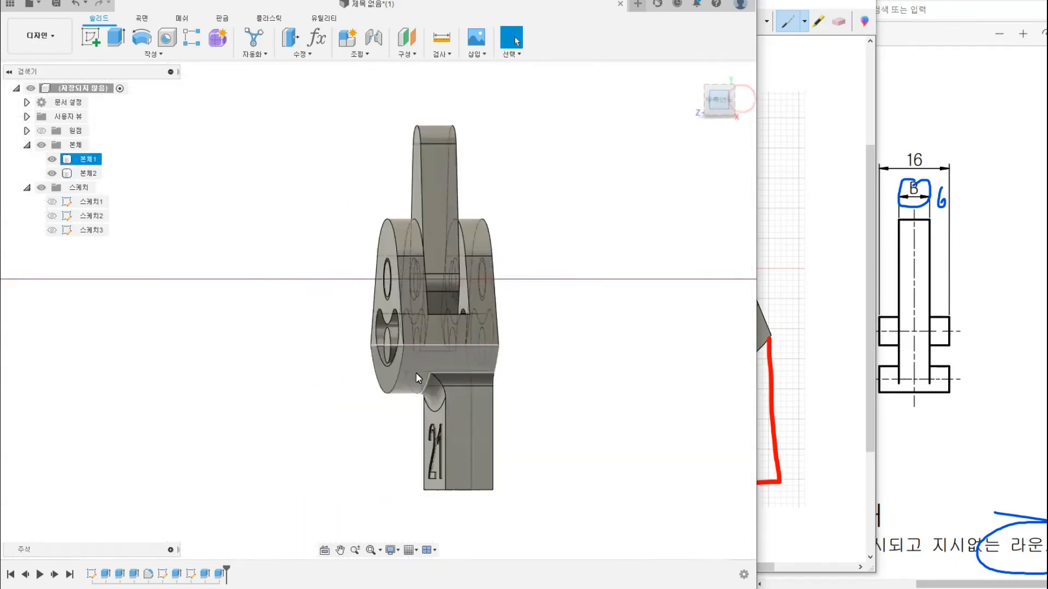
pyautogui.click(414, 385)
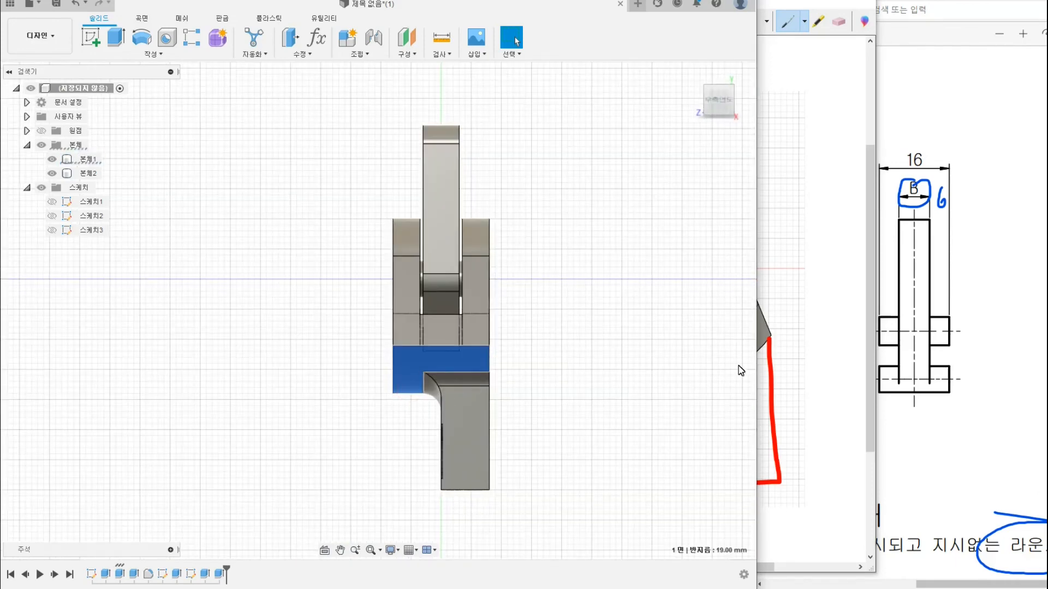
# Switch back to Snipping Tool and hatch the rest of the outlined area beneath the base's arc with red vertical strokes.
pyautogui.click(807, 367)
pyautogui.moveTo(623, 373); pyautogui.dragTo(621, 480)
pyautogui.moveTo(651, 383); pyautogui.dragTo(660, 480)
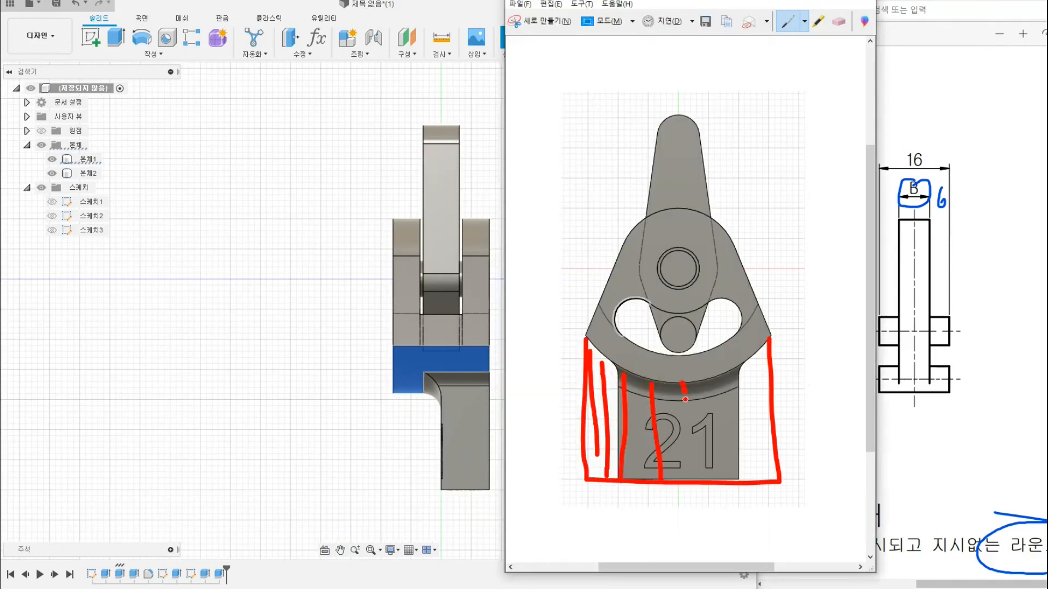
pyautogui.moveTo(685, 399); pyautogui.dragTo(690, 460)
pyautogui.moveTo(711, 376)
pyautogui.mouseDown()
pyautogui.moveTo(714, 472)
pyautogui.moveTo(730, 487)
pyautogui.mouseUp()
pyautogui.moveTo(748, 375)
pyautogui.mouseDown()
pyautogui.moveTo(751, 479)
pyautogui.moveTo(764, 470)
pyautogui.mouseUp()
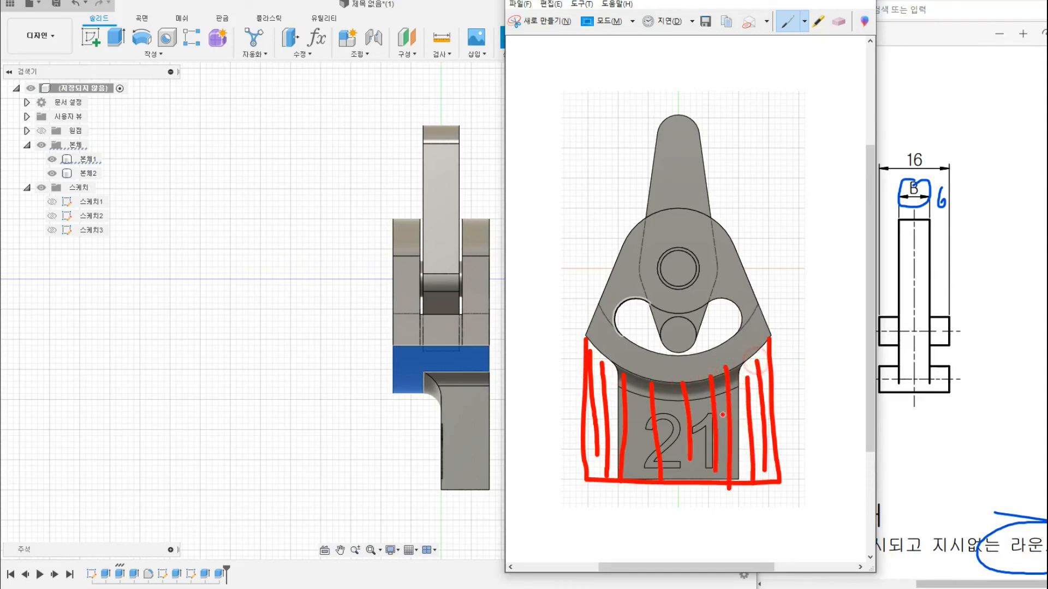
# Mark the curved slot and the gap under the lever's lower pin with red vertical strokes.
pyautogui.moveTo(617, 305)
pyautogui.mouseDown()
pyautogui.moveTo(621, 337)
pyautogui.moveTo(637, 342)
pyautogui.mouseUp()
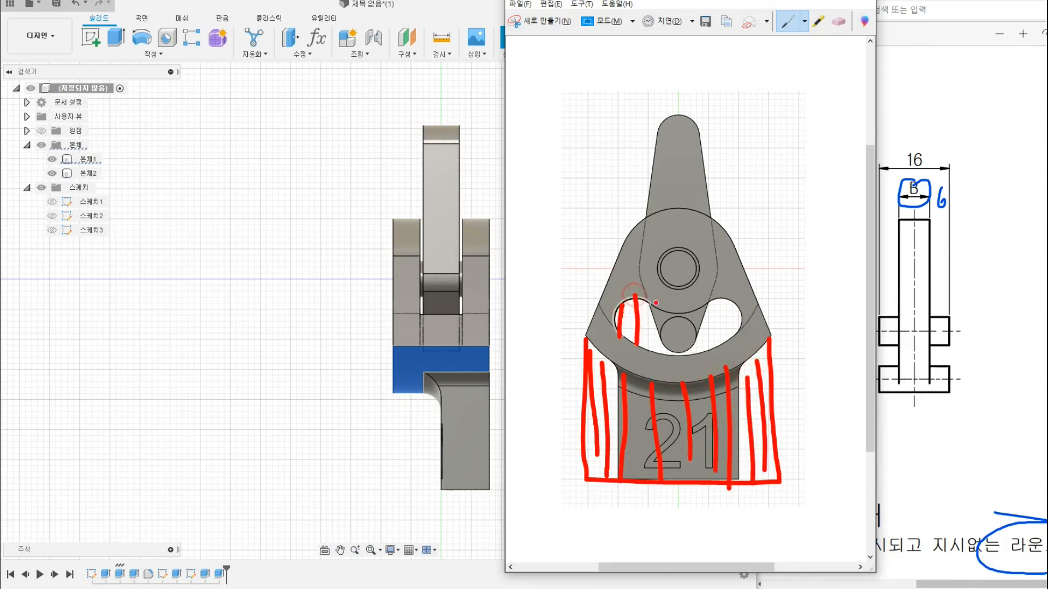
pyautogui.moveTo(655, 303); pyautogui.dragTo(659, 350)
pyautogui.moveTo(695, 310)
pyautogui.mouseDown()
pyautogui.moveTo(724, 344)
pyautogui.moveTo(664, 355)
pyautogui.moveTo(674, 357)
pyautogui.mouseUp()
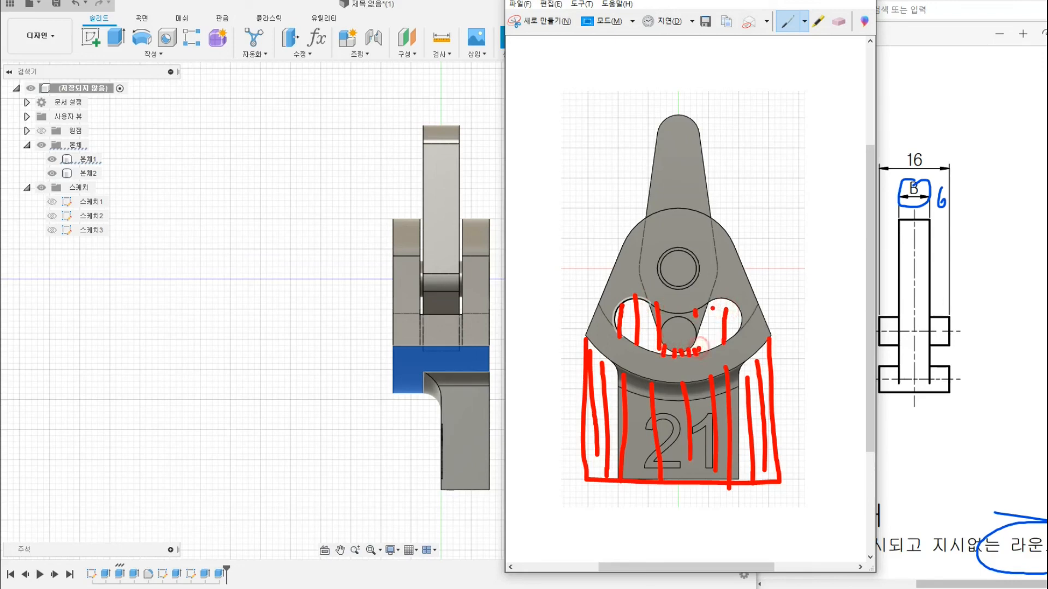
pyautogui.moveTo(707, 302)
pyautogui.mouseDown()
pyautogui.moveTo(707, 348)
pyautogui.moveTo(737, 337)
pyautogui.mouseUp()
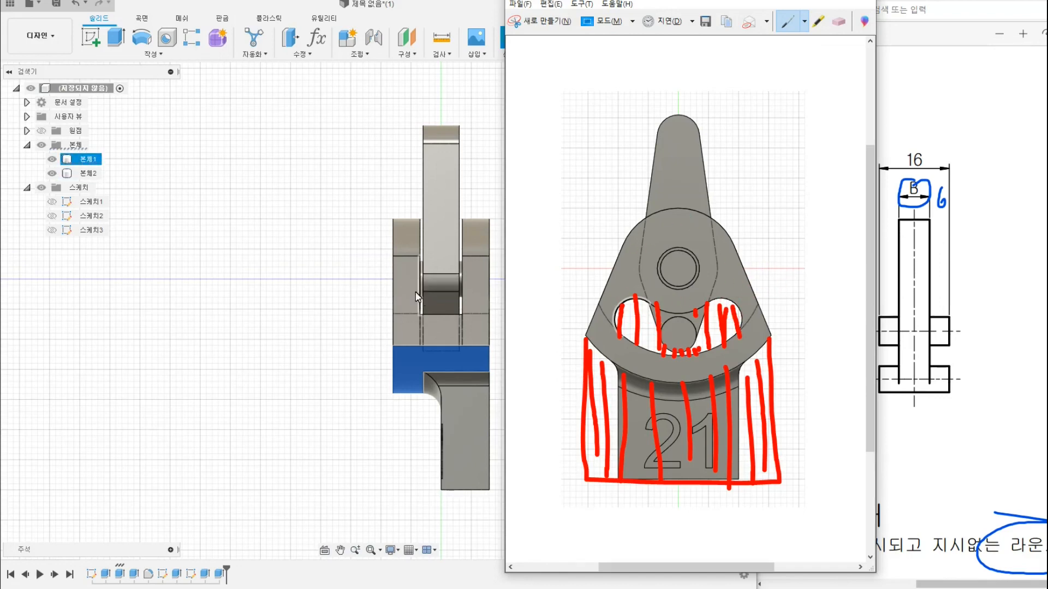
# Capture the assembly lying flat in a side view as a new snip and place the capture window over the drawing.
pyautogui.click(421, 261)
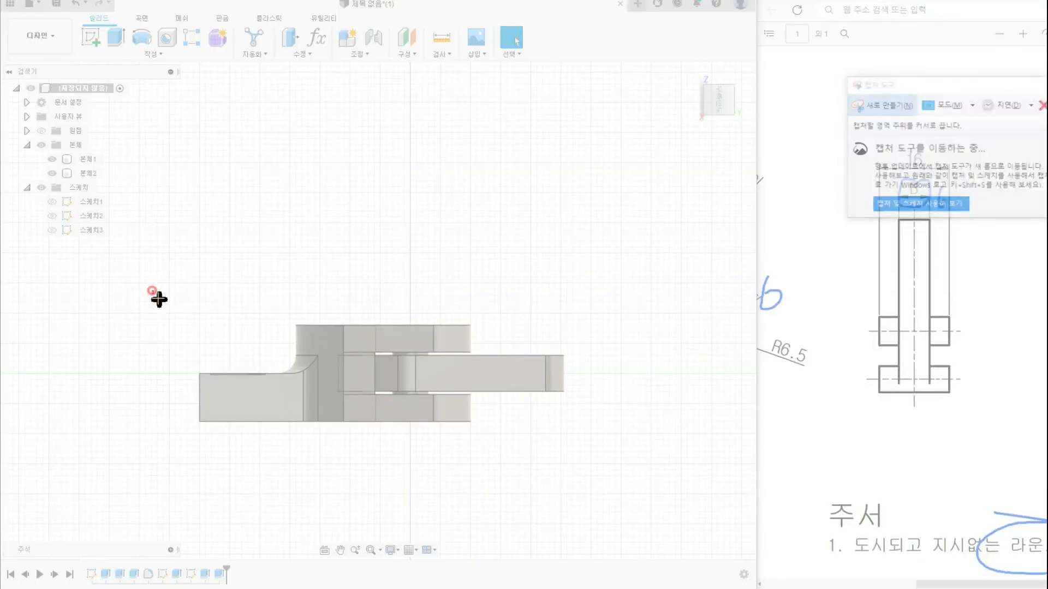
pyautogui.moveTo(153, 291); pyautogui.dragTo(597, 438)
pyautogui.moveTo(480, 190); pyautogui.dragTo(865, 88)
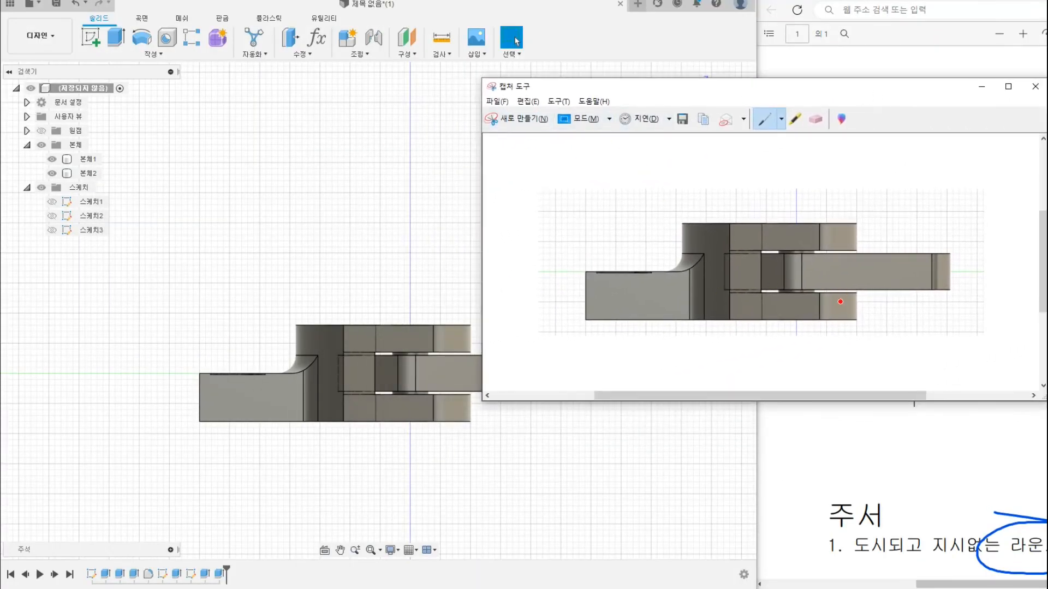
# Draw a row of red vertical strokes beneath the lever's overhanging end in the side-view capture.
pyautogui.moveTo(831, 291)
pyautogui.mouseDown()
pyautogui.moveTo(833, 322)
pyautogui.moveTo(845, 324)
pyautogui.mouseUp()
pyautogui.moveTo(860, 287)
pyautogui.mouseDown()
pyautogui.moveTo(860, 319)
pyautogui.moveTo(895, 323)
pyautogui.mouseUp()
pyautogui.moveTo(910, 296); pyautogui.dragTo(913, 322)
pyautogui.moveTo(927, 294)
pyautogui.mouseDown()
pyautogui.moveTo(931, 322)
pyautogui.moveTo(944, 320)
pyautogui.mouseUp()
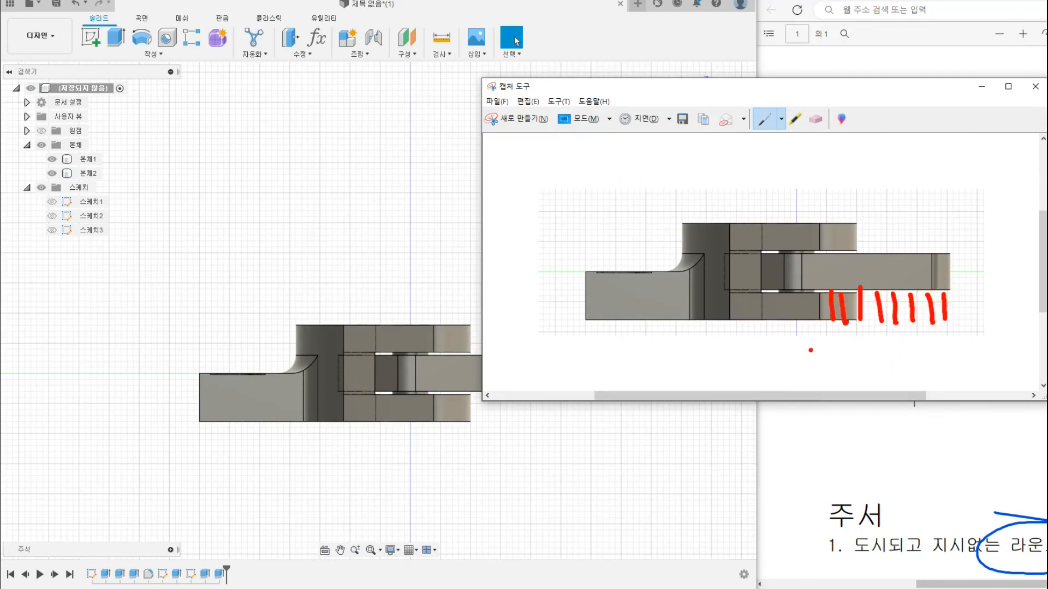
# Hatch the space between the base's arms in red and trace the narrow gaps on both sides of the lever.
pyautogui.moveTo(750, 248); pyautogui.dragTo(751, 288)
pyautogui.moveTo(748, 250); pyautogui.dragTo(743, 291)
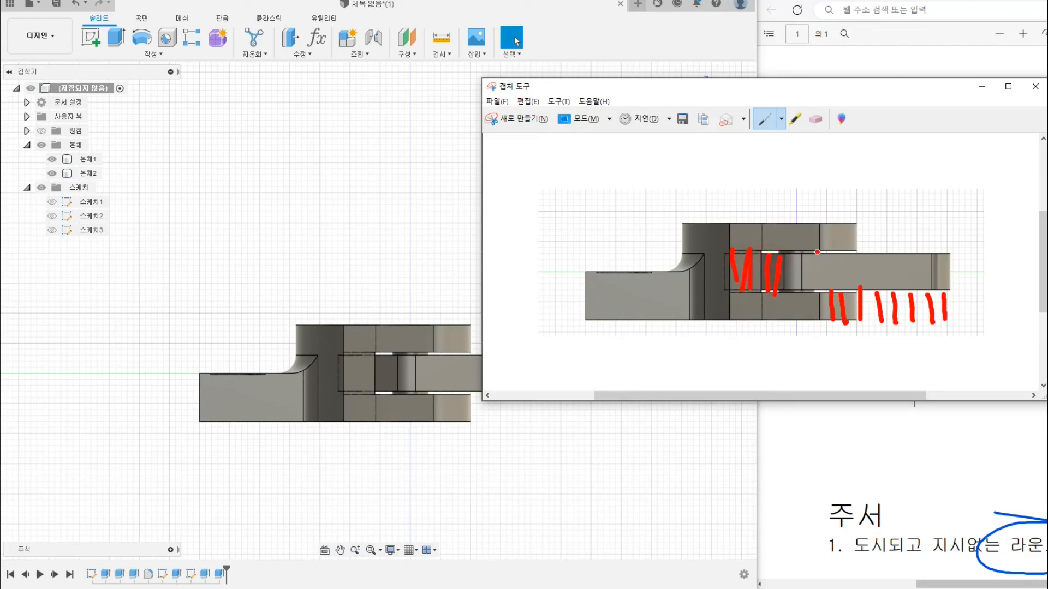
pyautogui.moveTo(854, 252); pyautogui.dragTo(795, 253)
pyautogui.moveTo(784, 292); pyautogui.dragTo(835, 293)
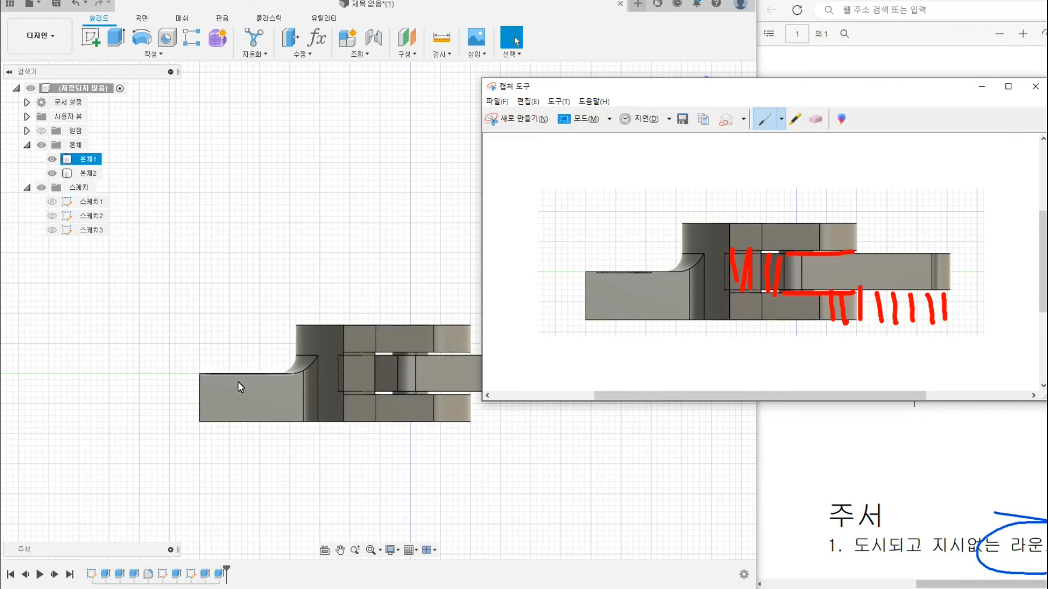
# Examine the lever assembly lying flat and standing upright from the front and side to compare the two print orientations.
pyautogui.click(282, 447)
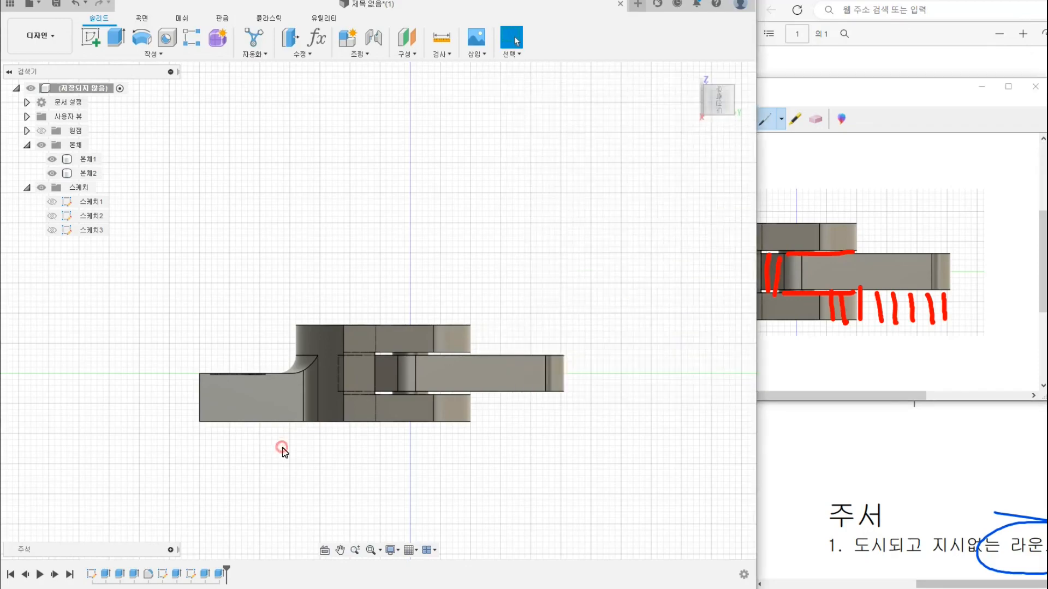
pyautogui.click(705, 89)
pyautogui.keyDown('shift'); pyautogui.moveTo(515, 407); pyautogui.dragTo(407, 377, button='middle'); pyautogui.keyUp('shift')
pyautogui.click(711, 115)
pyautogui.click(464, 377)
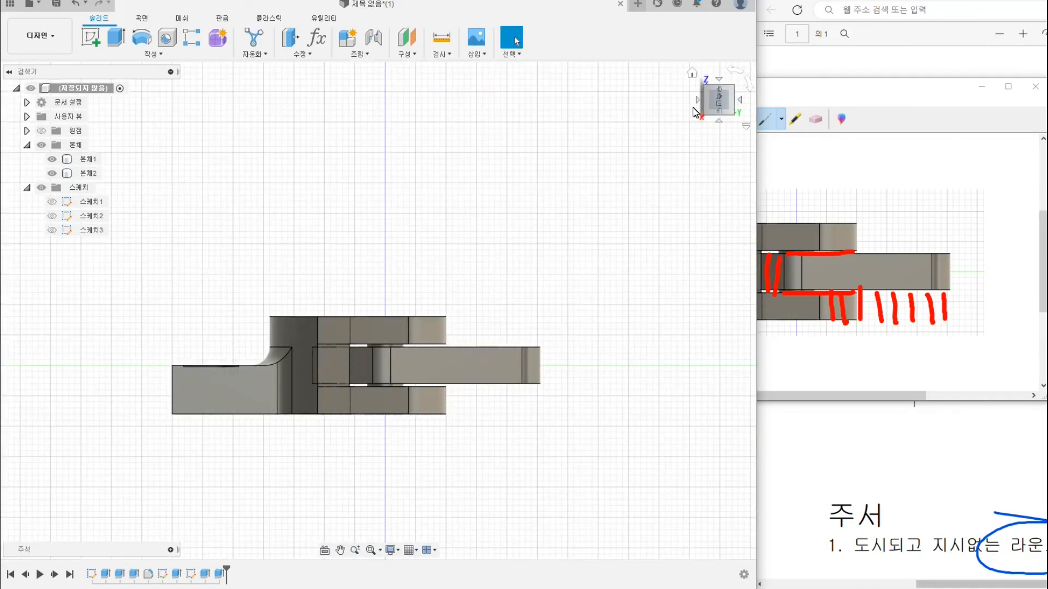
pyautogui.click(718, 79)
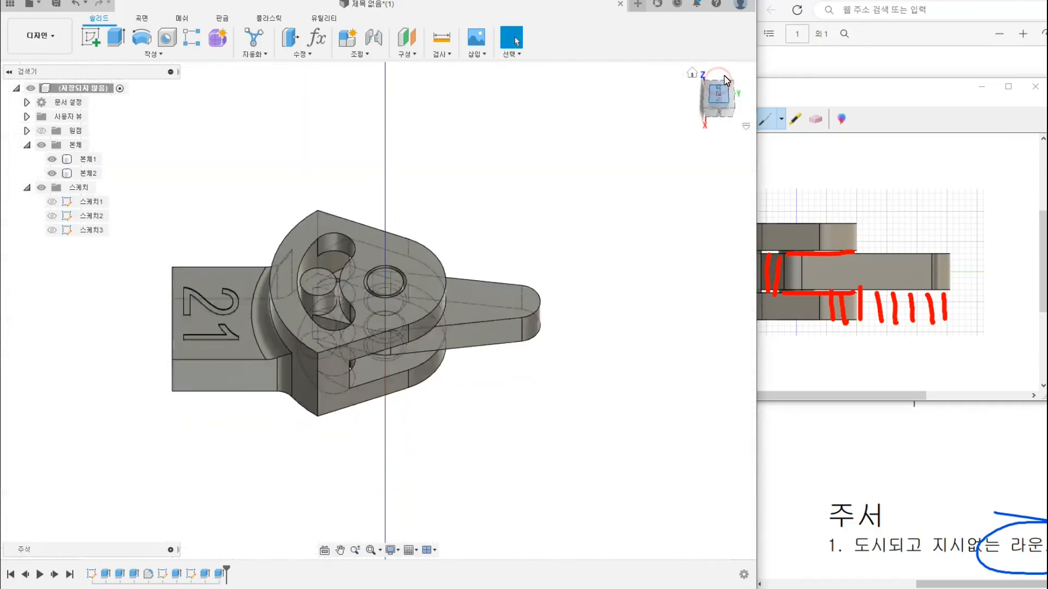
pyautogui.click(735, 80)
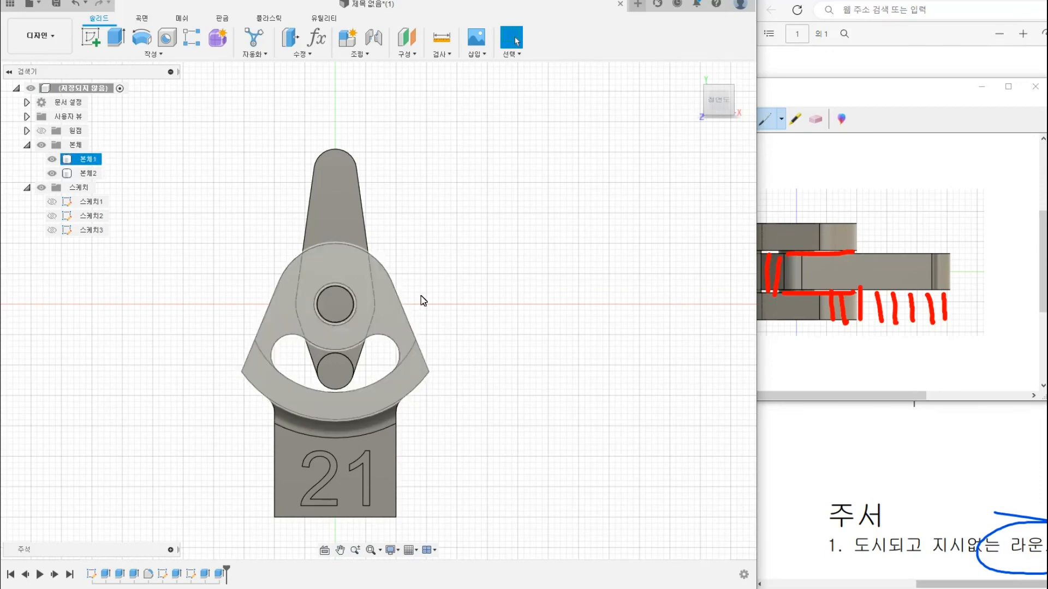
pyautogui.click(741, 100)
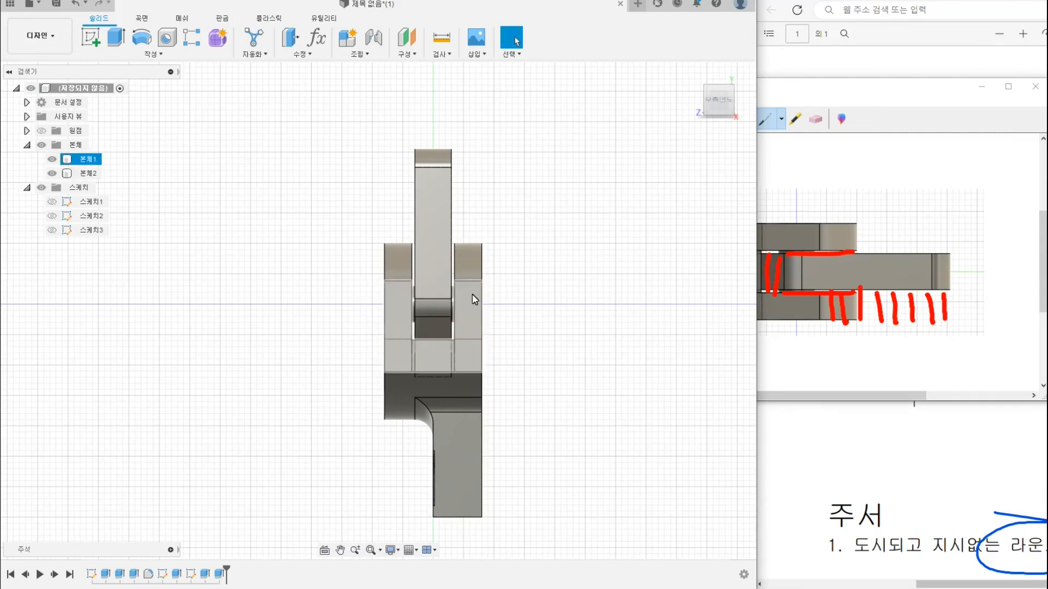
pyautogui.click(697, 98)
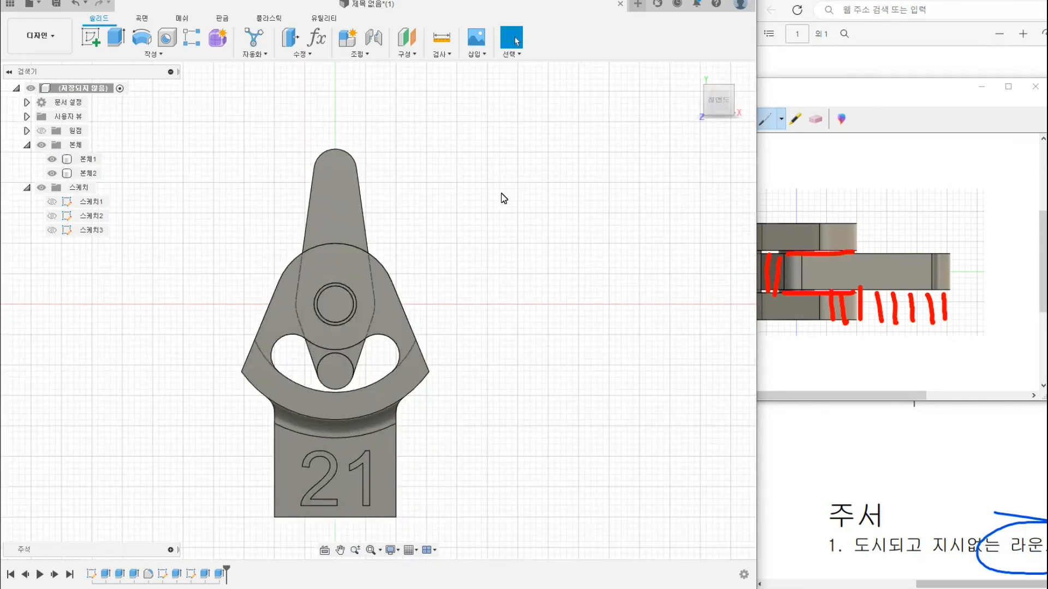